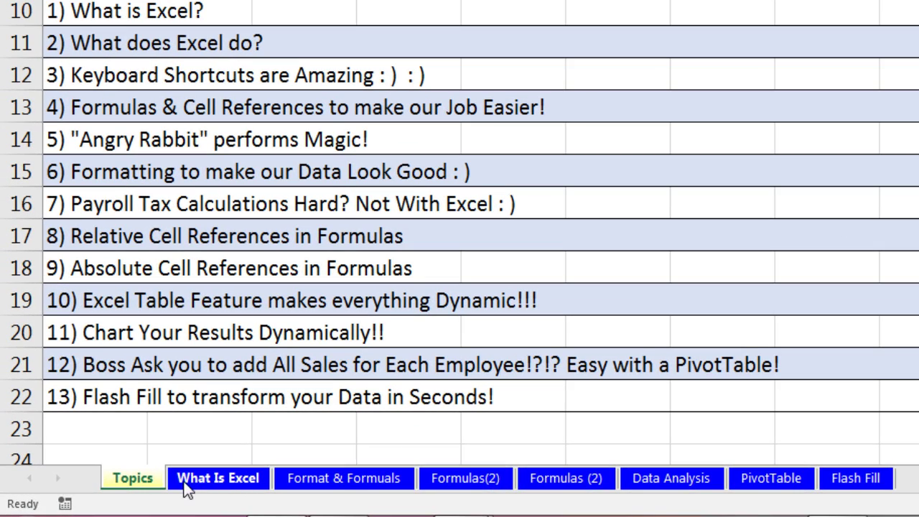
Step: Open the What Is Excel sheet showing the Rows, Columns and Cells example
left_click(223, 484)
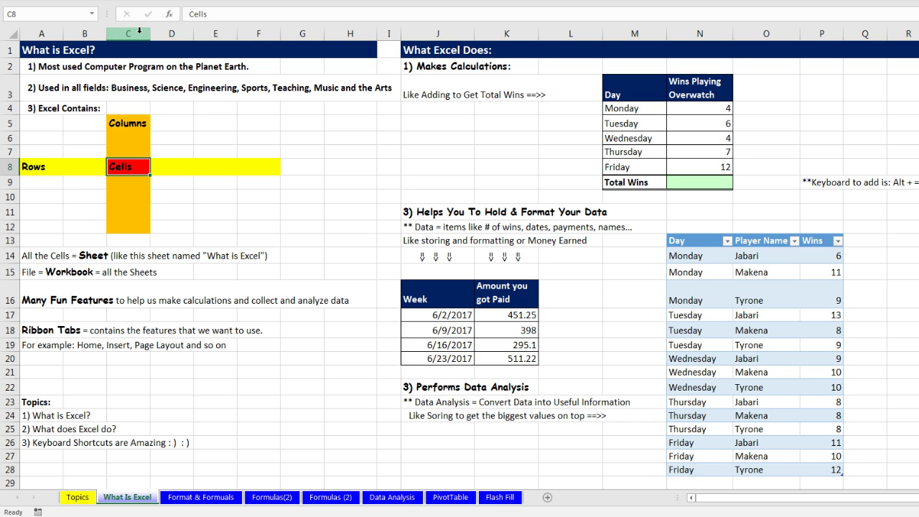
left_click(137, 32)
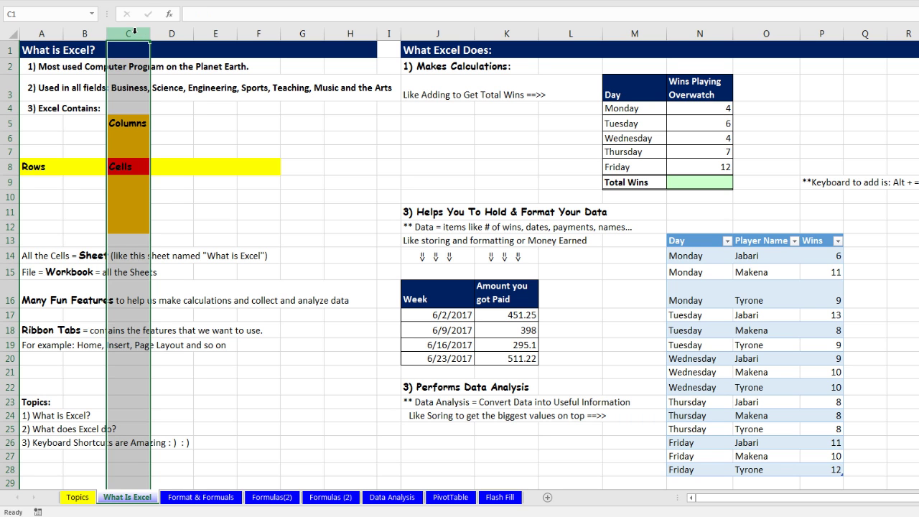
left_click(8, 166)
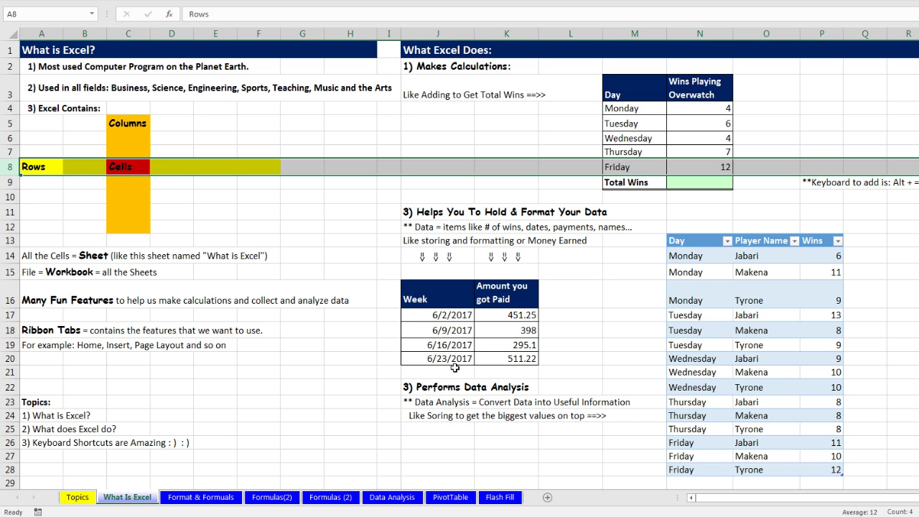
left_click(134, 34)
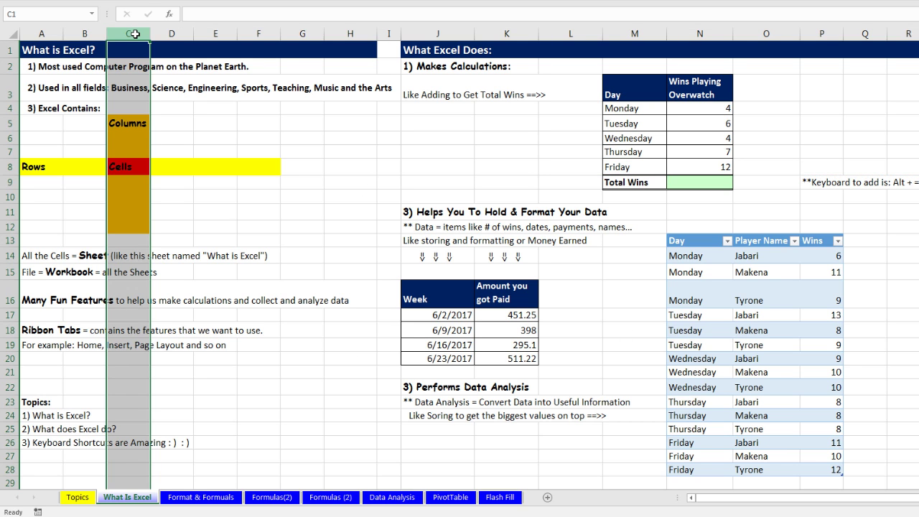
left_click(12, 166)
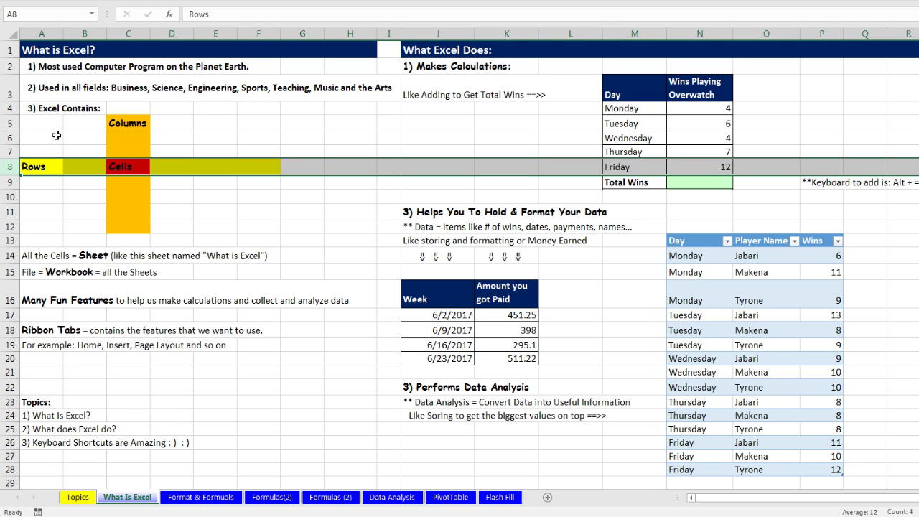
left_click(120, 166)
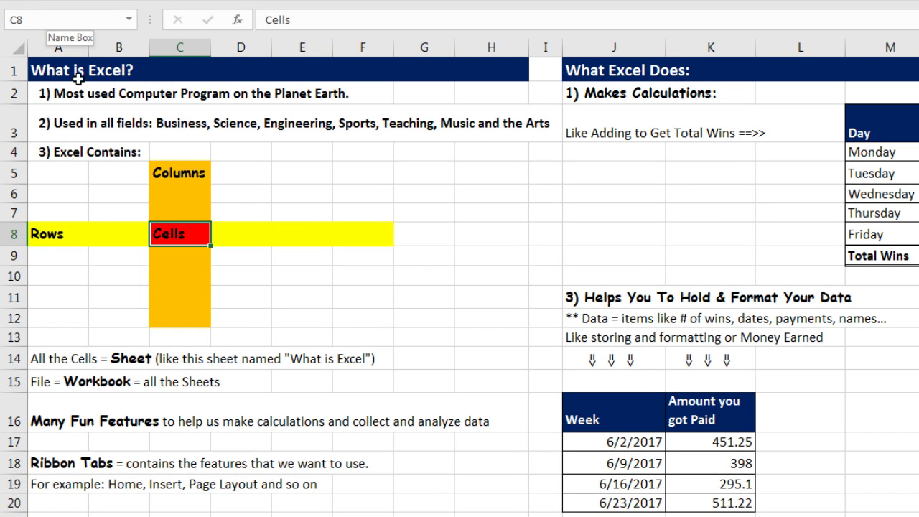
left_click(328, 192)
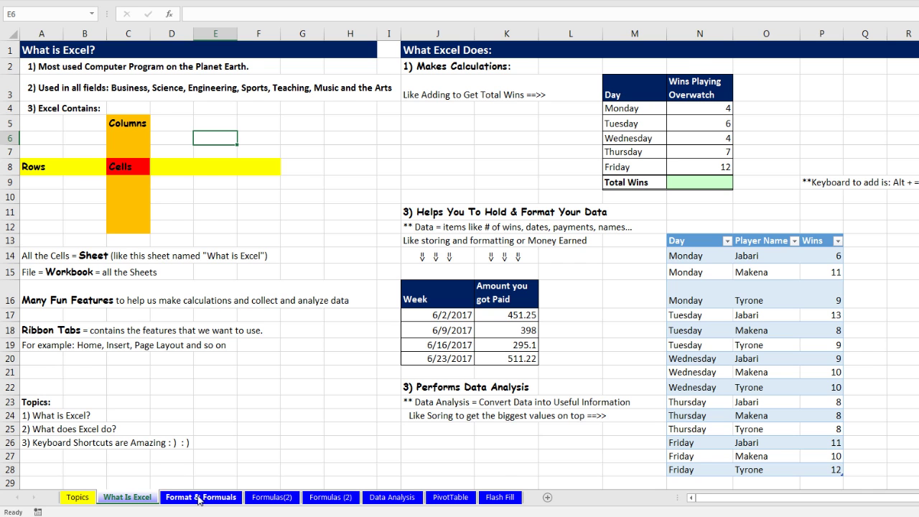
left_click(199, 497)
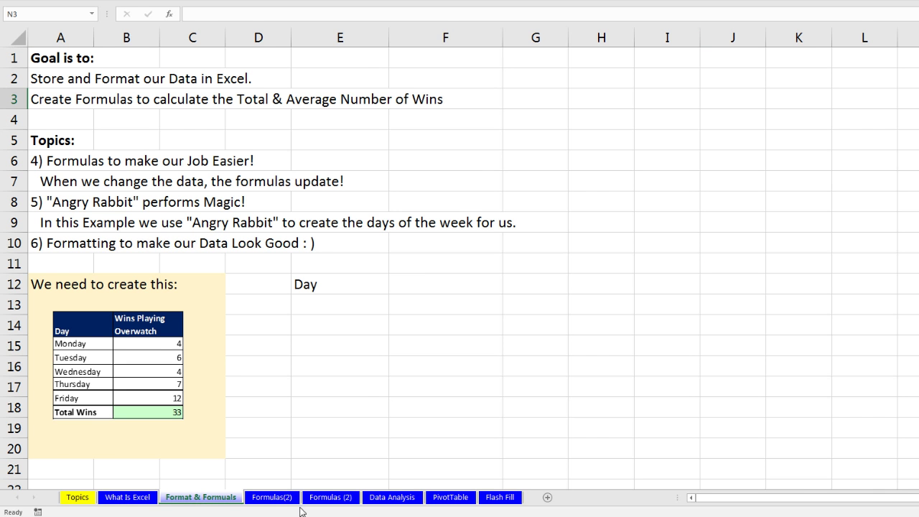
left_click(274, 498)
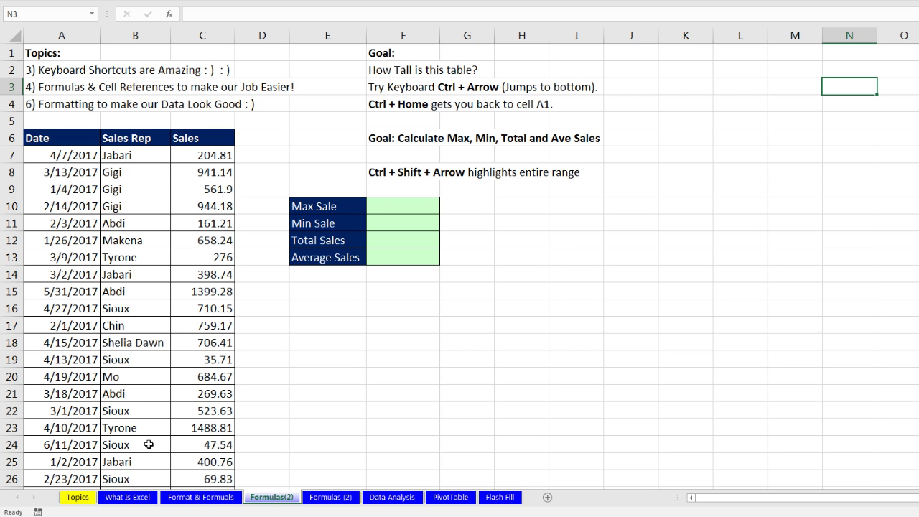
left_click(122, 498)
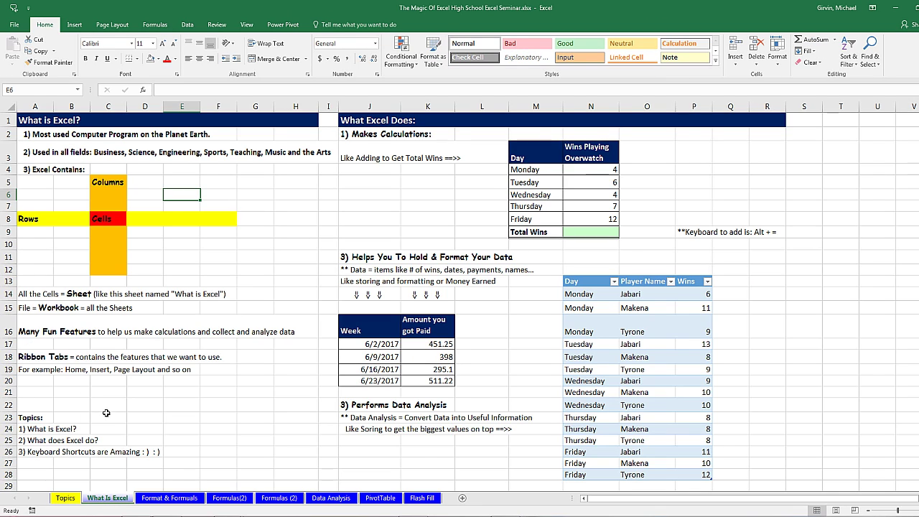
Step: Browse the Insert, Page Layout, Home and Formulas ribbon tabs, ending on the Data tab
left_click(169, 497)
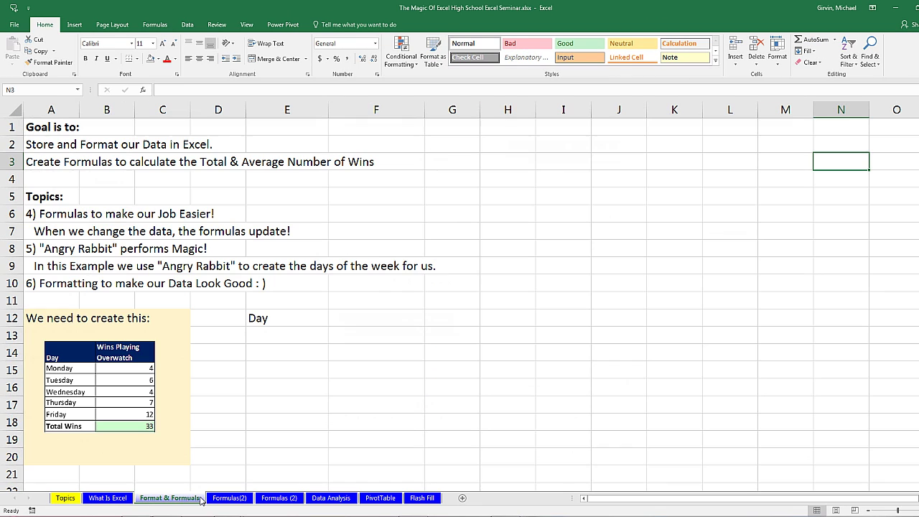
left_click(108, 497)
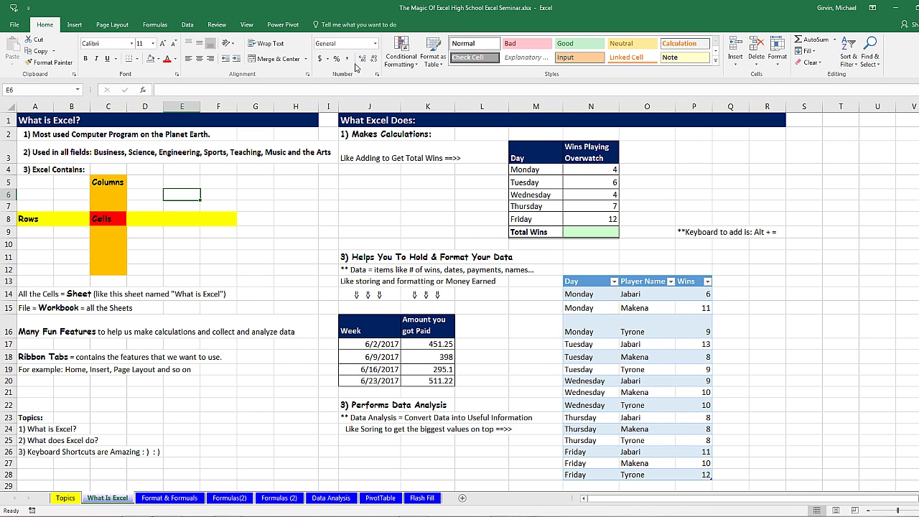
left_click(74, 24)
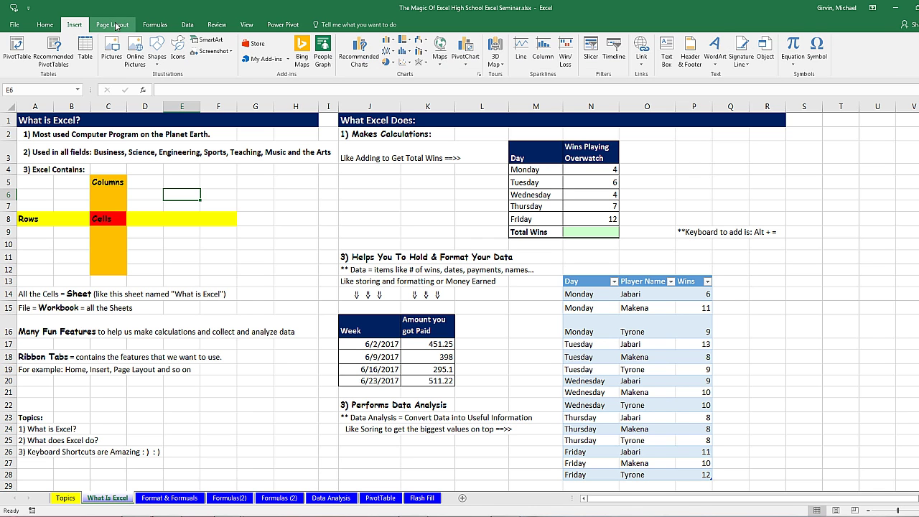
left_click(122, 25)
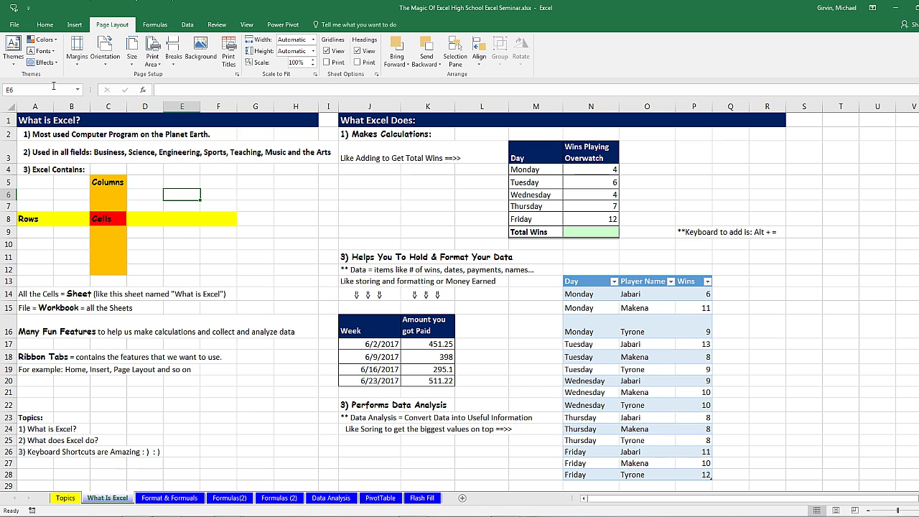
left_click(45, 25)
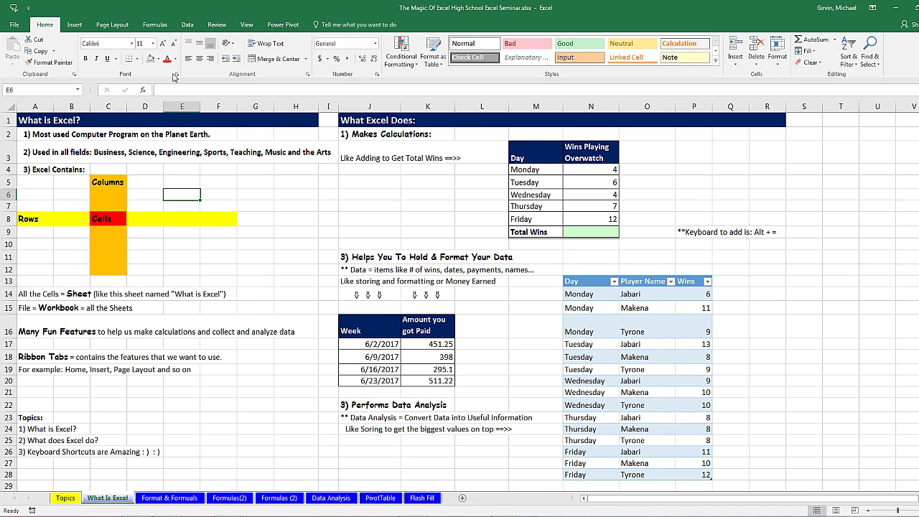
left_click(78, 26)
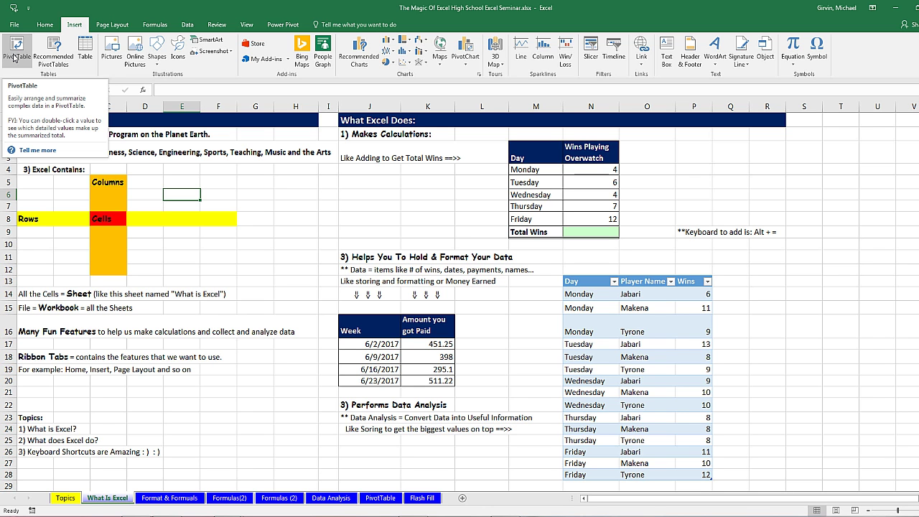
left_click(125, 28)
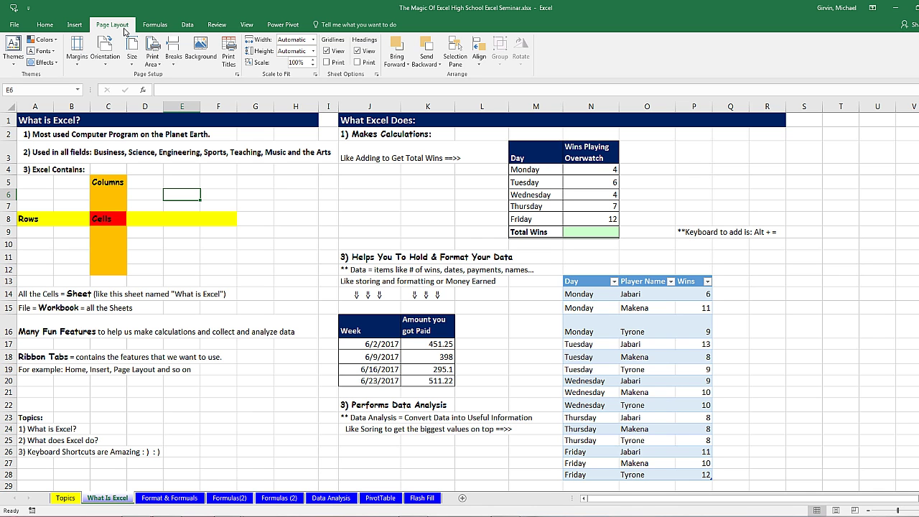
left_click(154, 26)
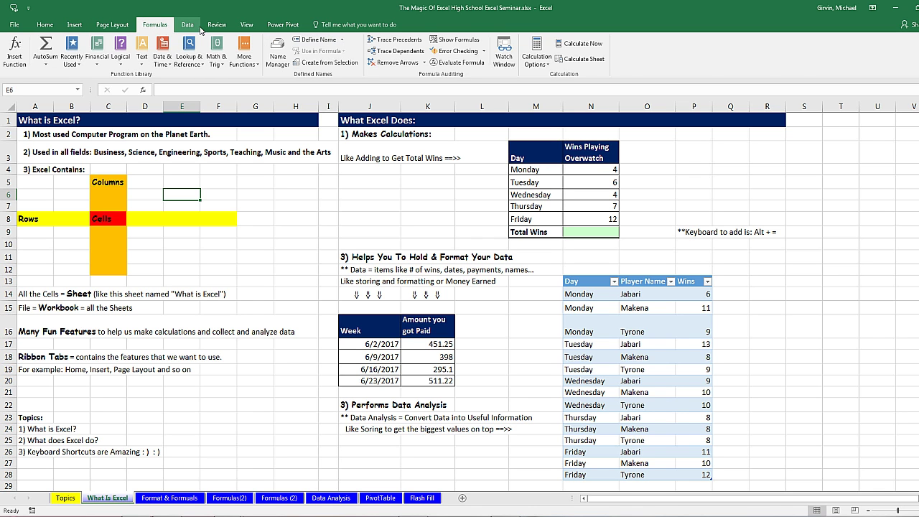
left_click(190, 26)
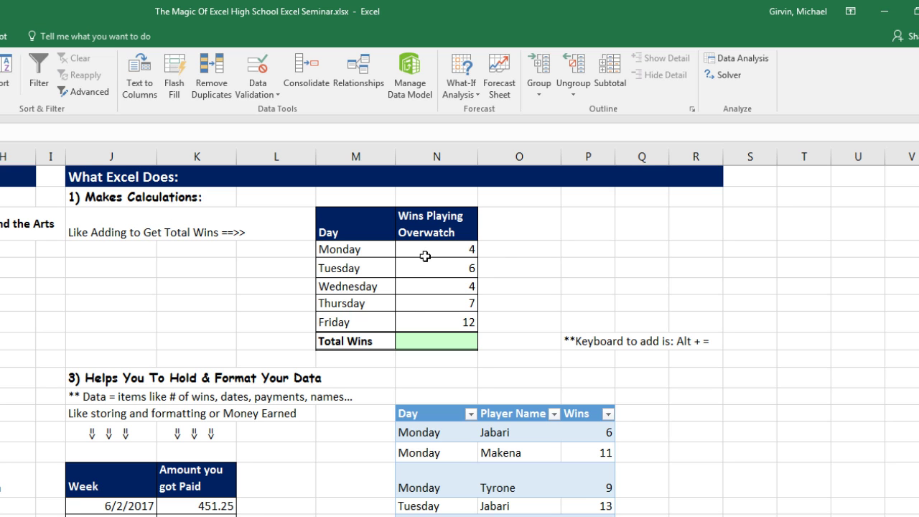
Step: Select the empty Total Wins cell N9 below the daily win counts, with Home tools showing
left_click_drag(428, 250, 449, 322)
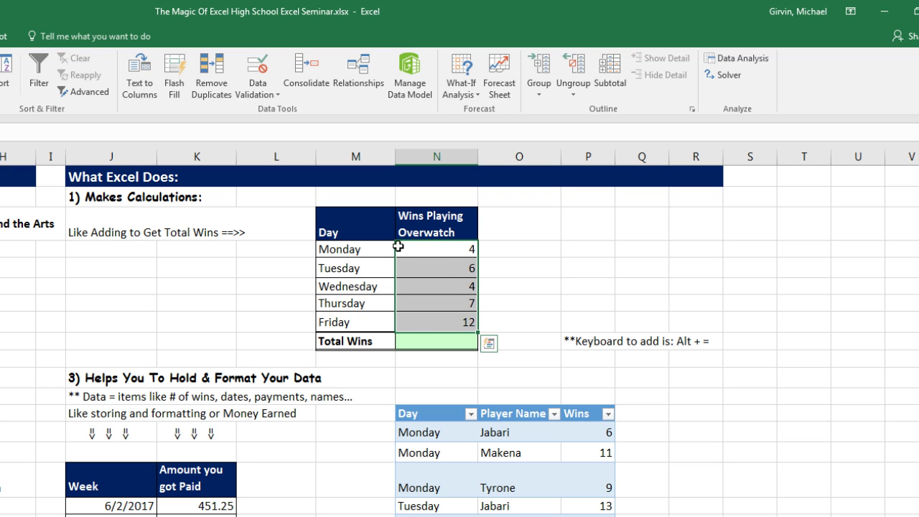
left_click(351, 251)
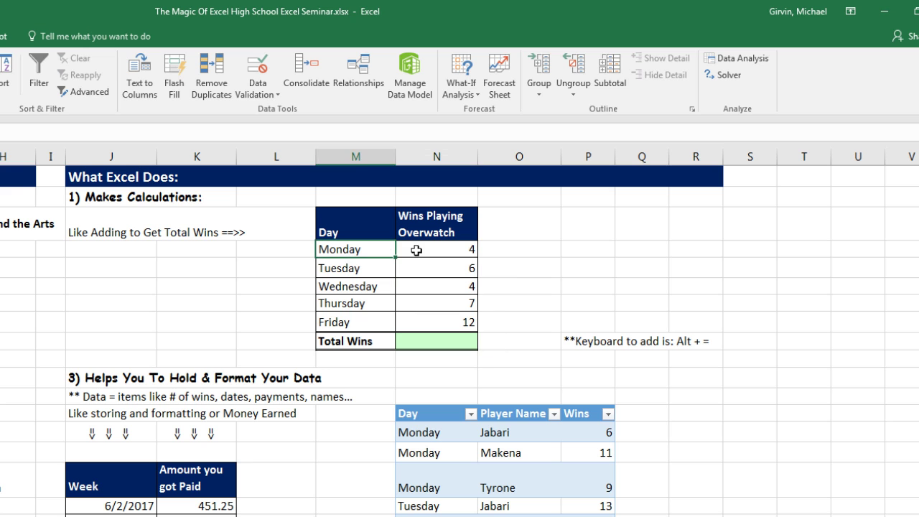
left_click(421, 267)
left_click(369, 269)
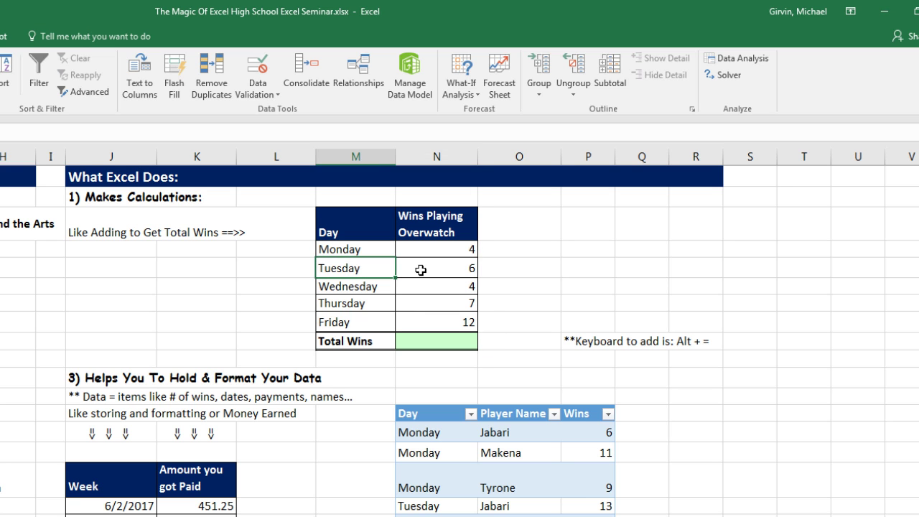
left_click(421, 269)
left_click(455, 342)
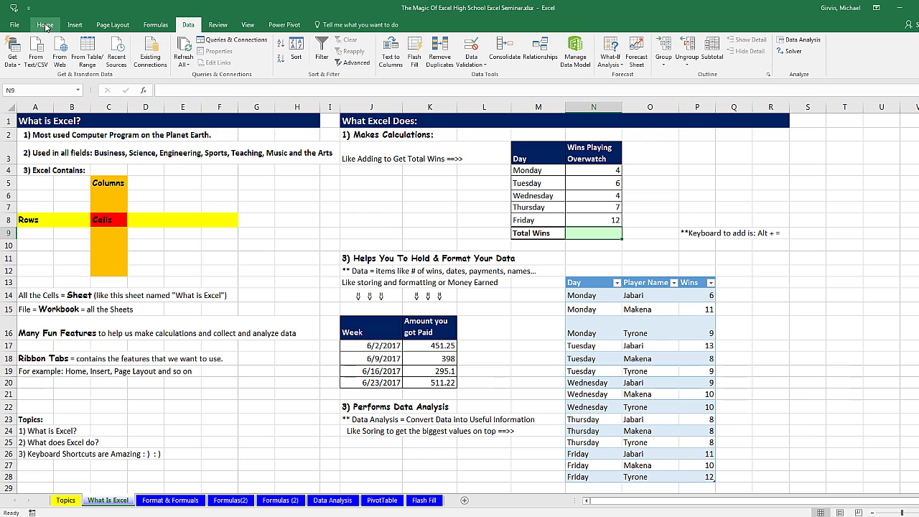
left_click(45, 25)
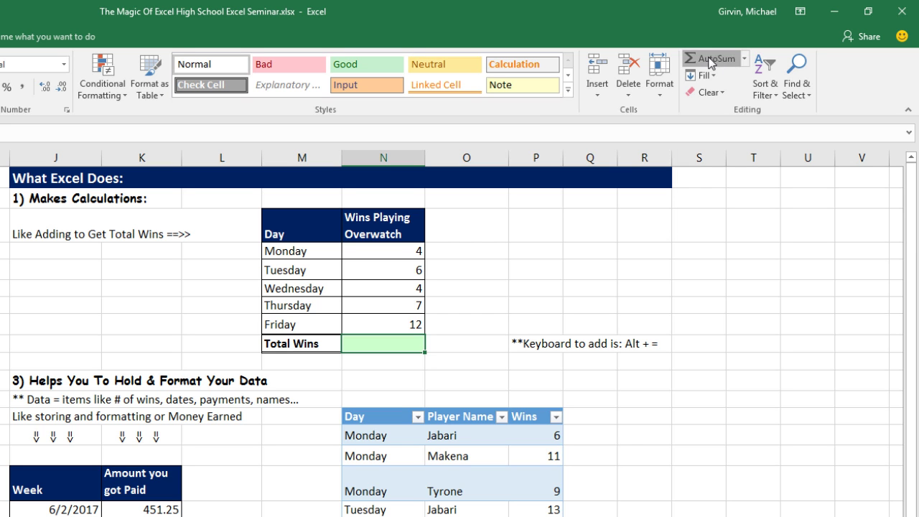
Step: AutoSum N4:N8 into the Total Wins cell, giving 33
left_click(709, 59)
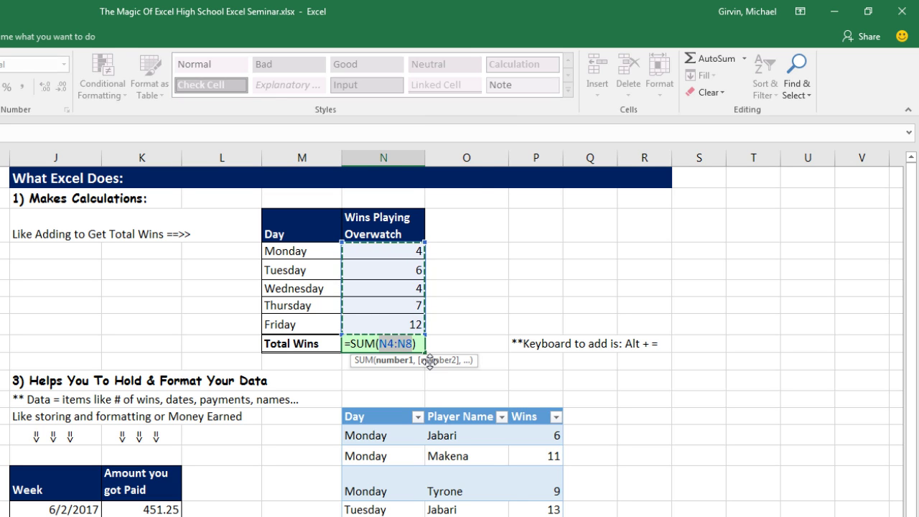
key("Return")
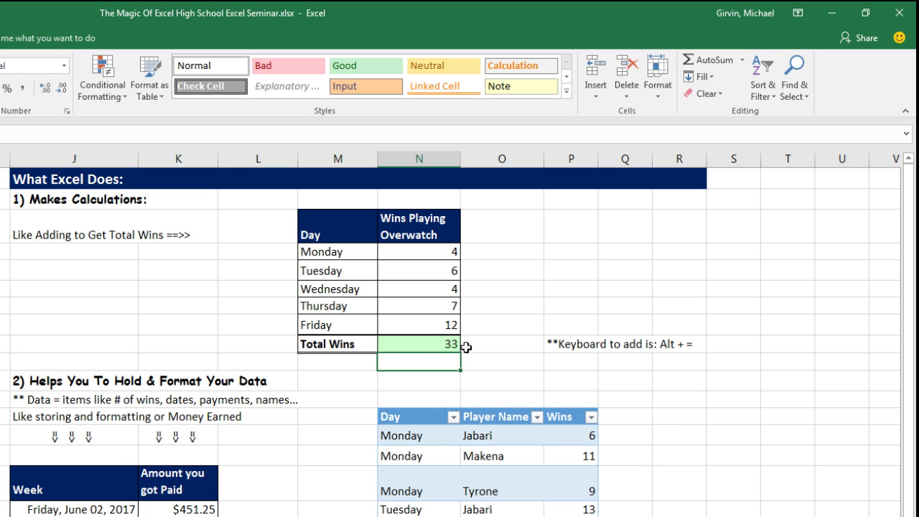
left_click(416, 342)
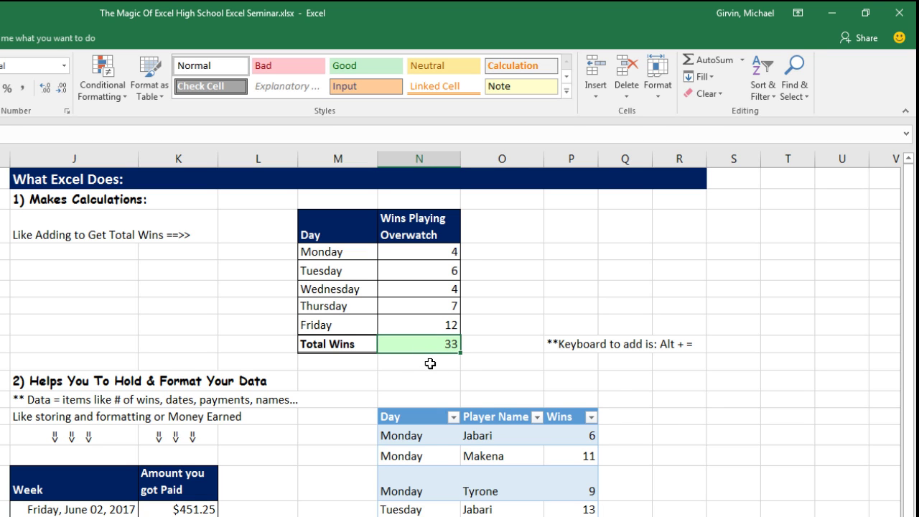
key("Delete")
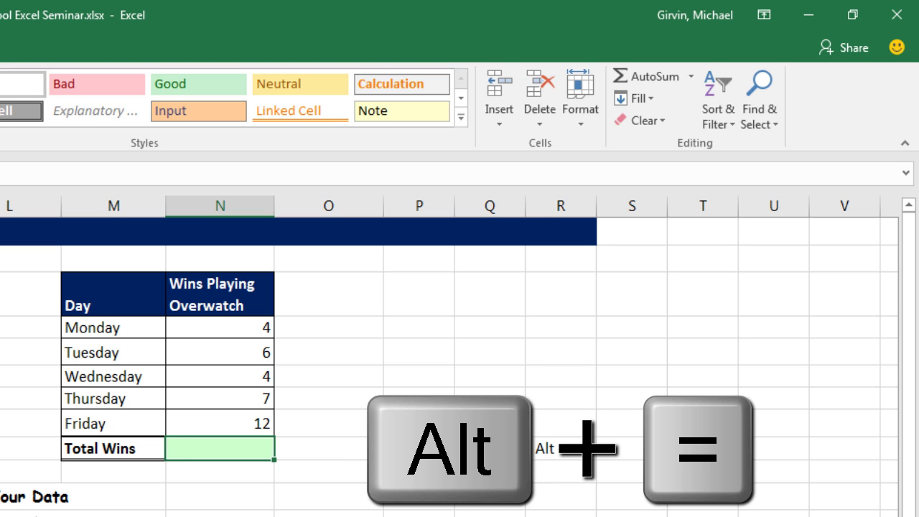
key("alt+equal")
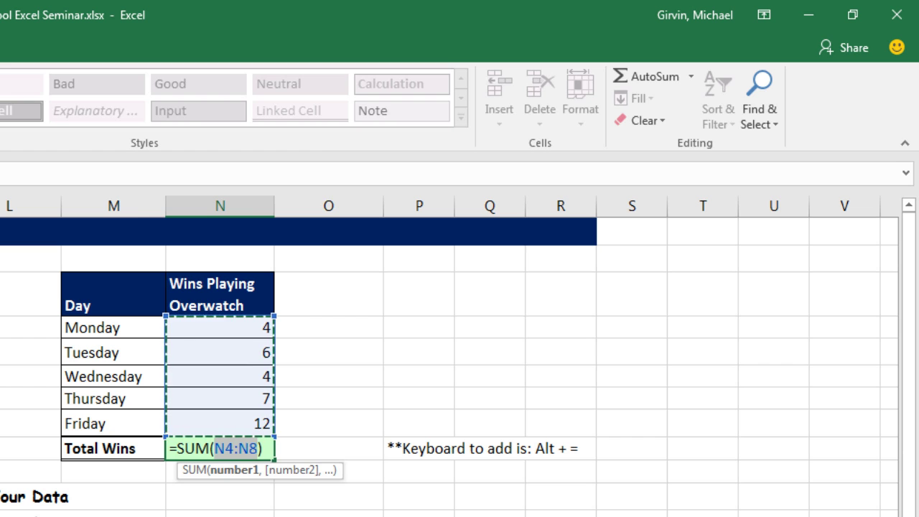
key("Return")
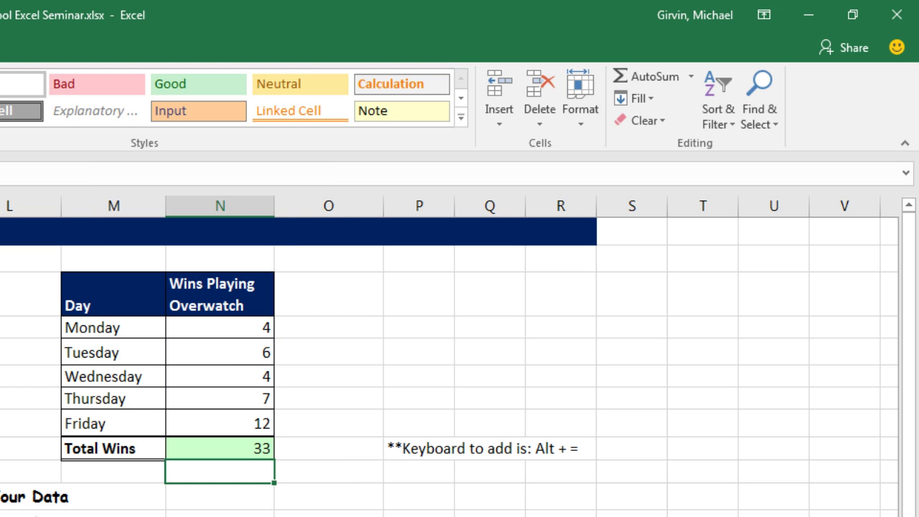
left_click(245, 448)
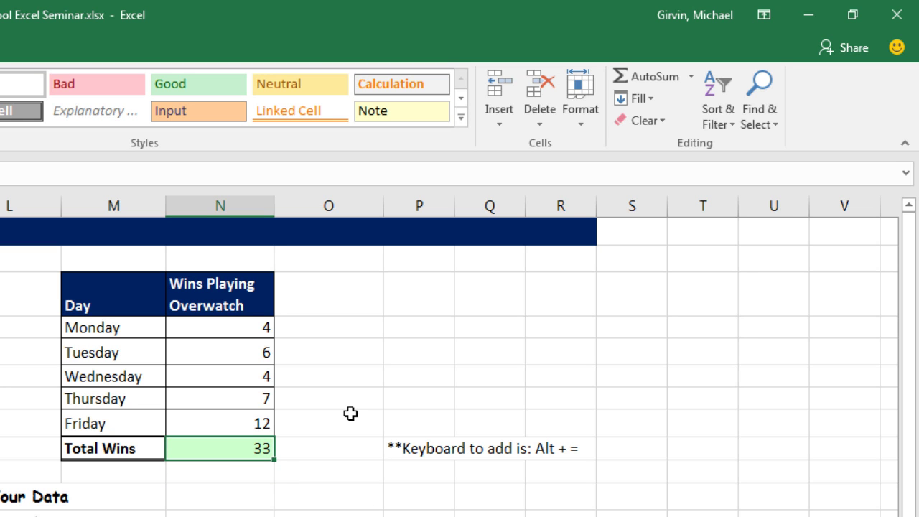
Step: Enter 16 as Tuesday's wins and verify Total Wins now reads 43
left_click(227, 356)
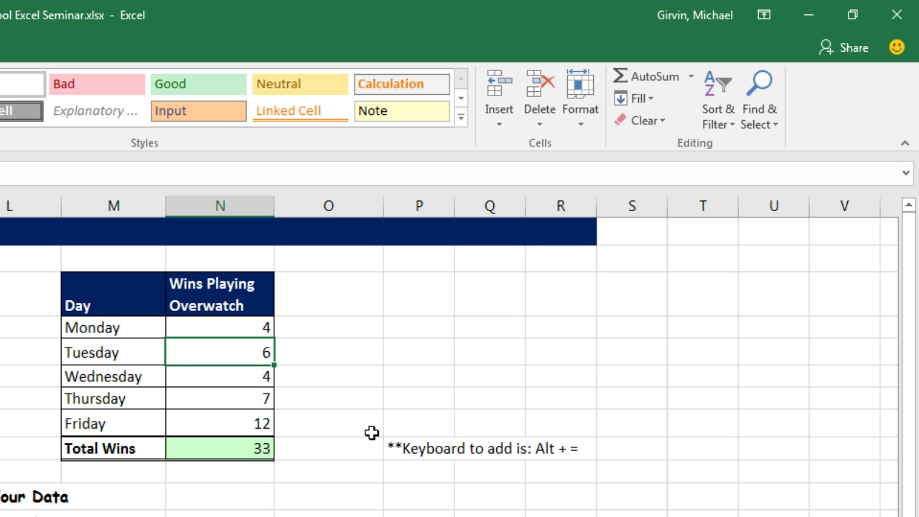
type("16")
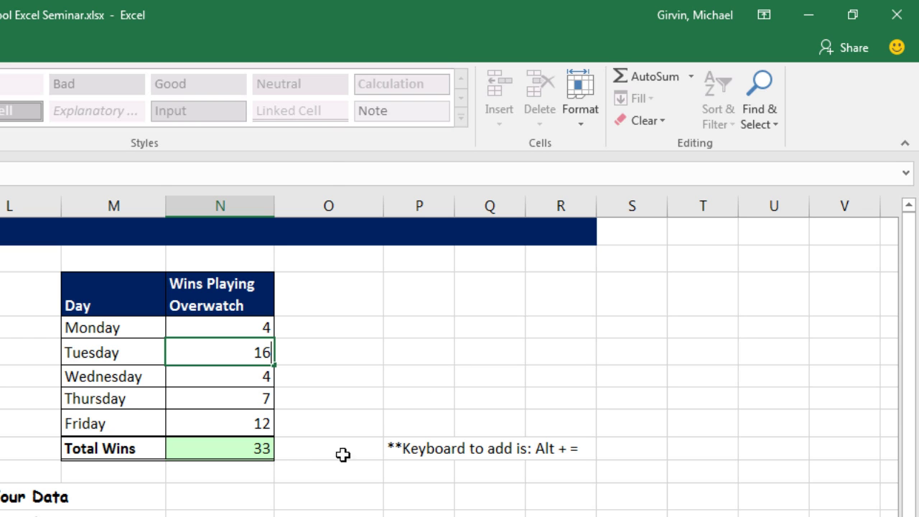
key("Return")
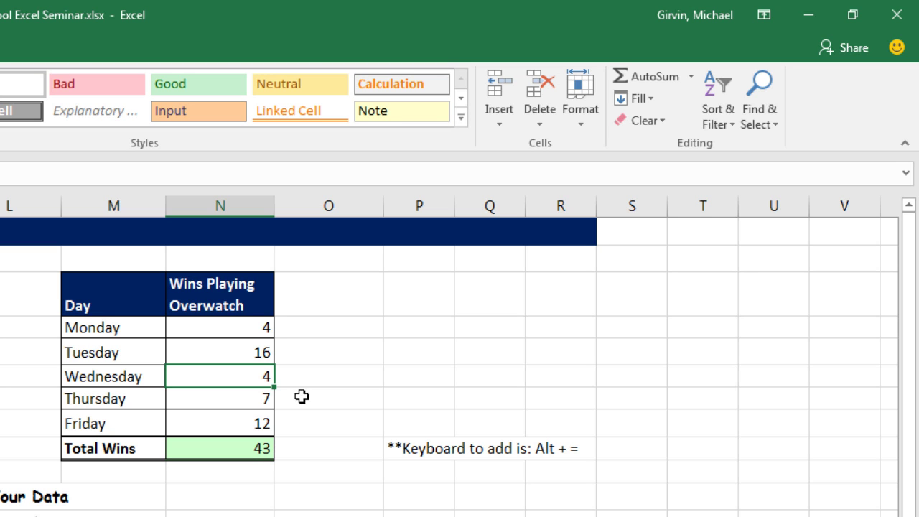
left_click(248, 359)
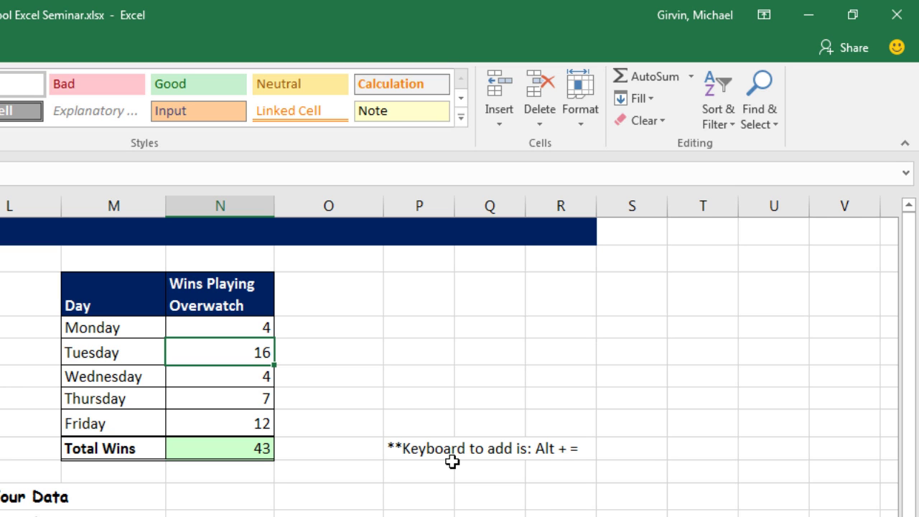
left_click(260, 442)
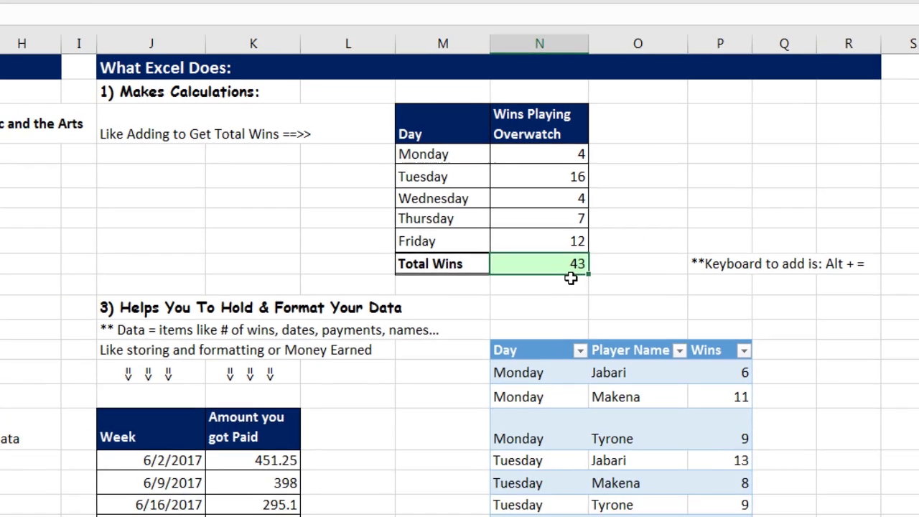
key("Return")
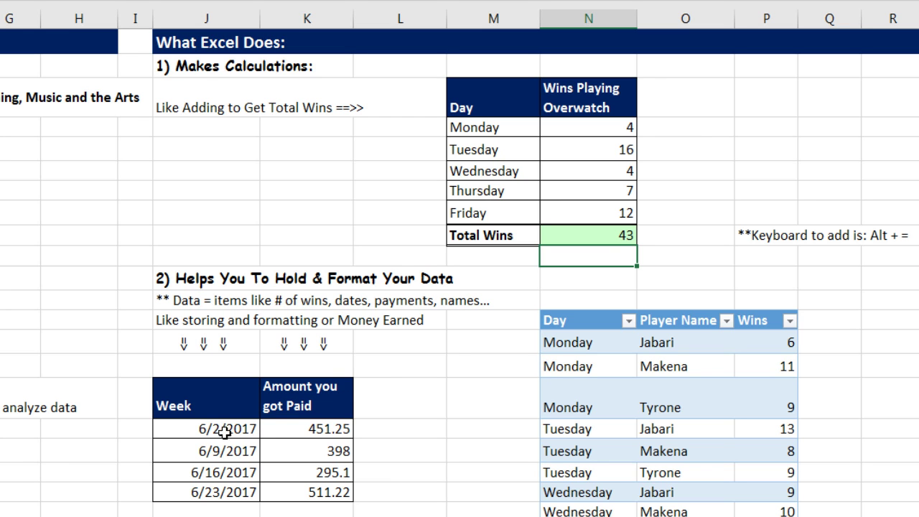
Step: Point out the Week and Amount columns, then select the four week dates 6/2/2017–6/23/2017
left_click_drag(223, 431, 219, 492)
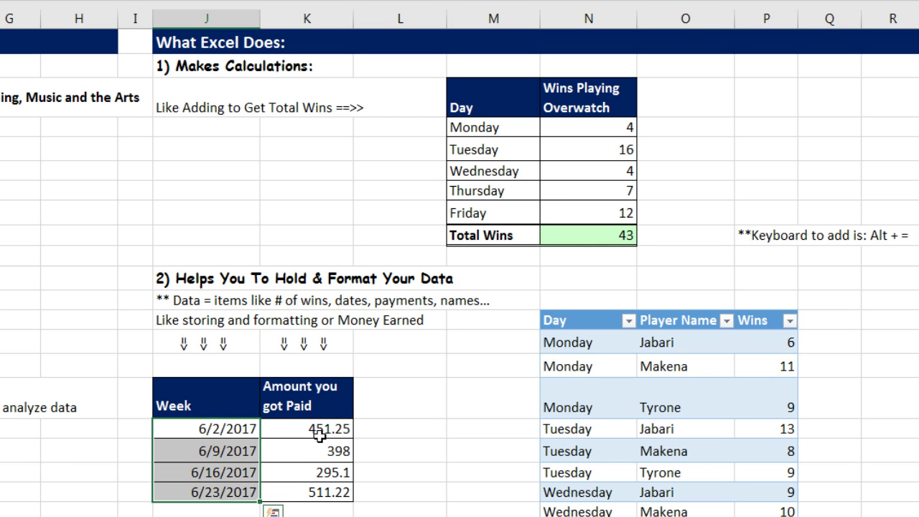
left_click_drag(327, 429, 328, 492)
left_click(337, 451)
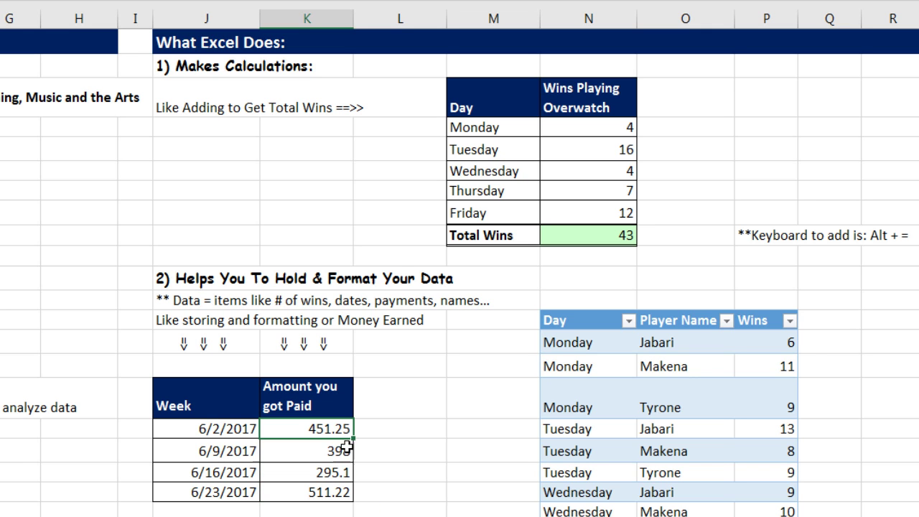
left_click(338, 469)
left_click(334, 493)
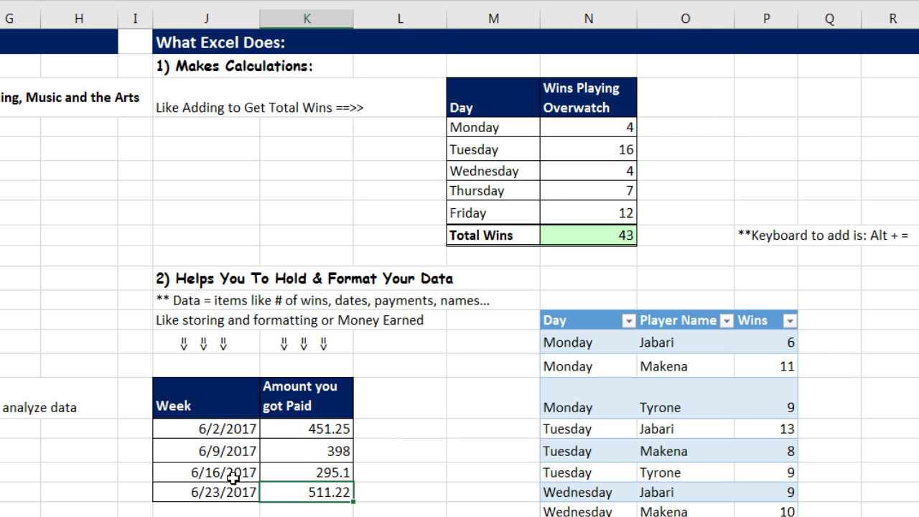
left_click_drag(191, 430, 190, 480)
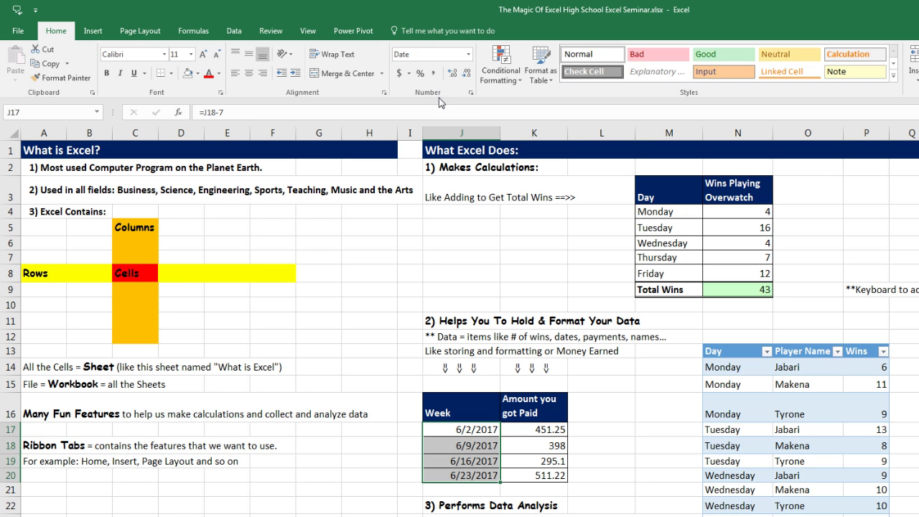
Step: Apply Long Date to the week dates, widen column J, and select the four paid amounts
left_click(468, 55)
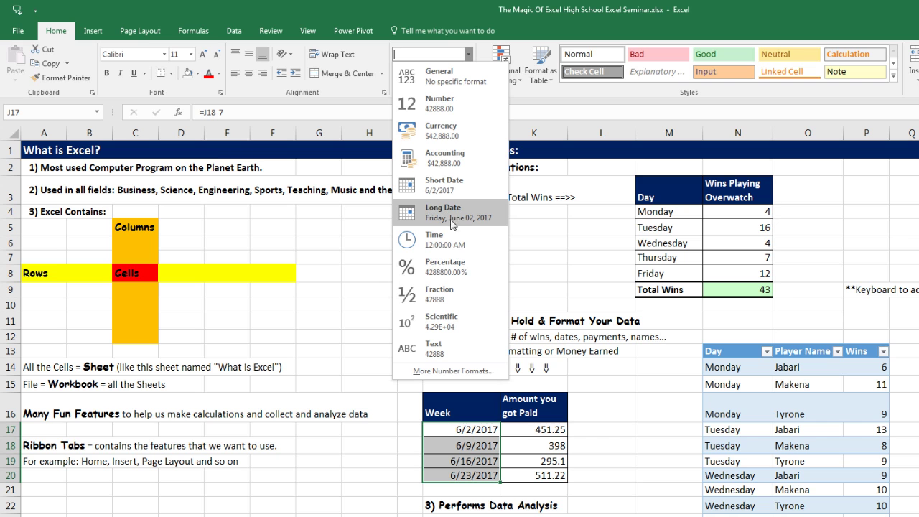
left_click(457, 218)
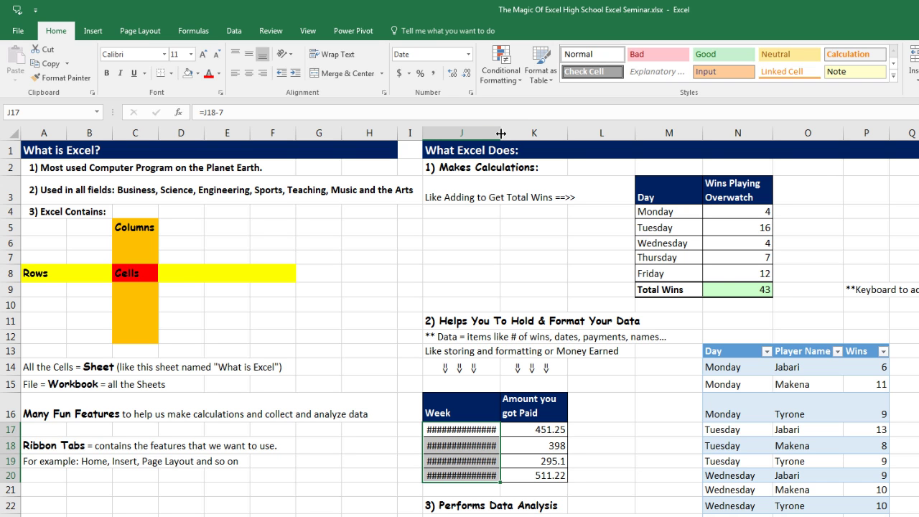
left_click_drag(501, 133, 532, 132)
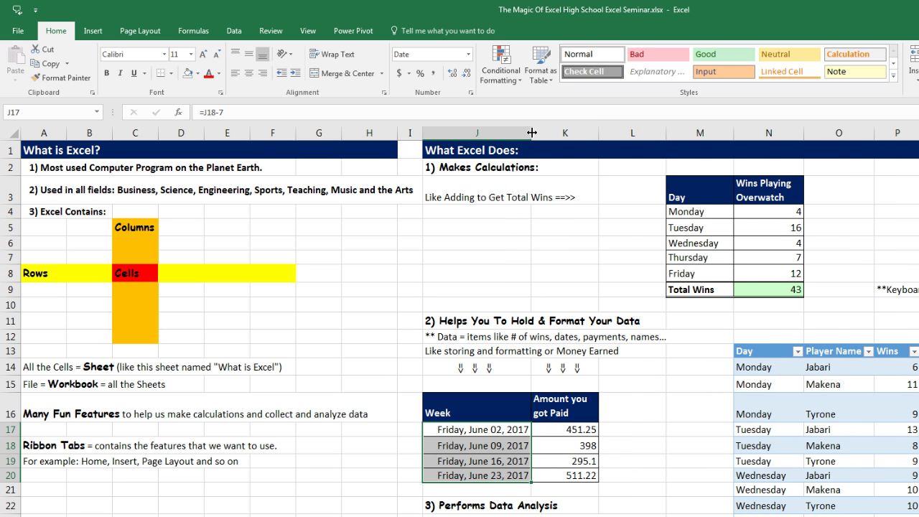
mouse_move(519, 494)
left_click_drag(586, 429, 595, 477)
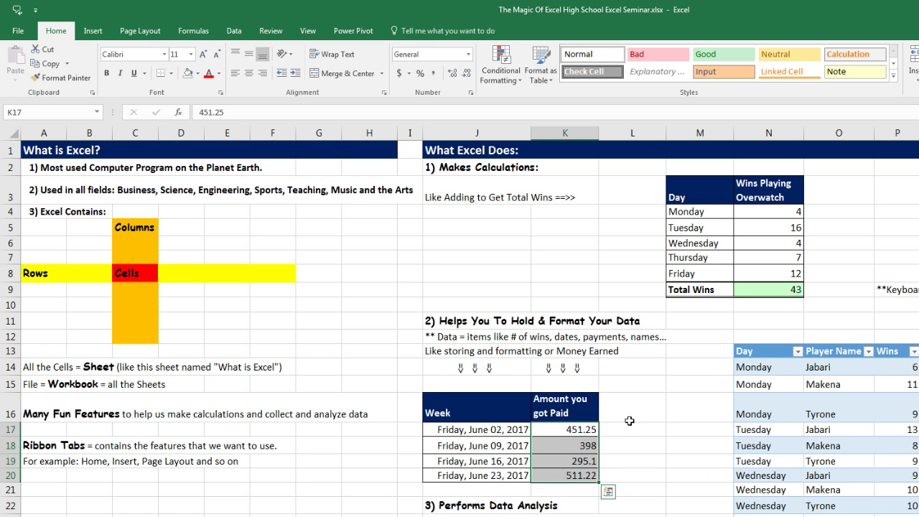
Step: Format the paid amounts K17:K20 as Currency, showing $451.25 through $511.22
left_click(470, 56)
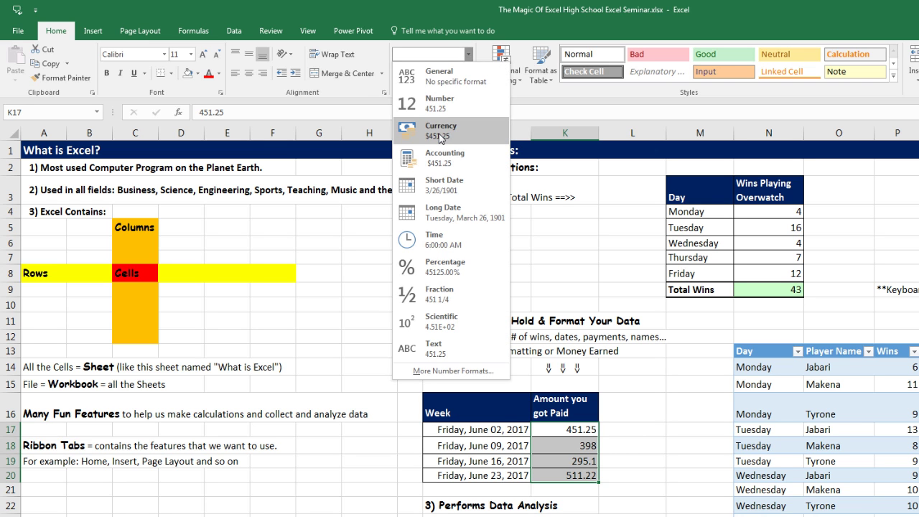
left_click(441, 139)
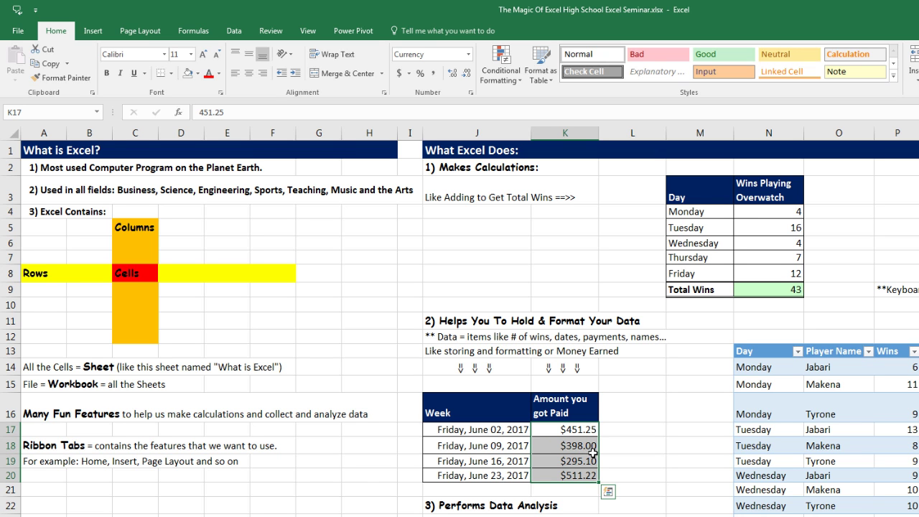
left_click(583, 446)
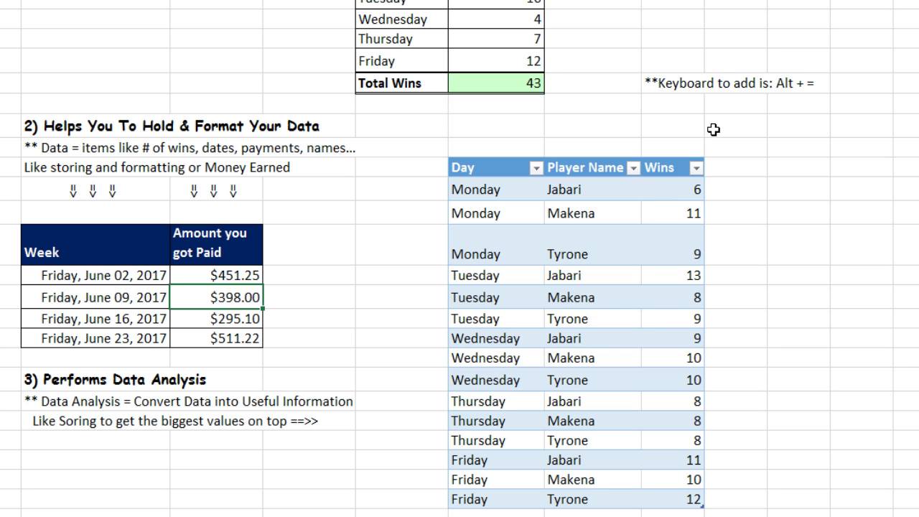
Step: Sort the table by Wins from largest to smallest, 13 down to 6
left_click(696, 168)
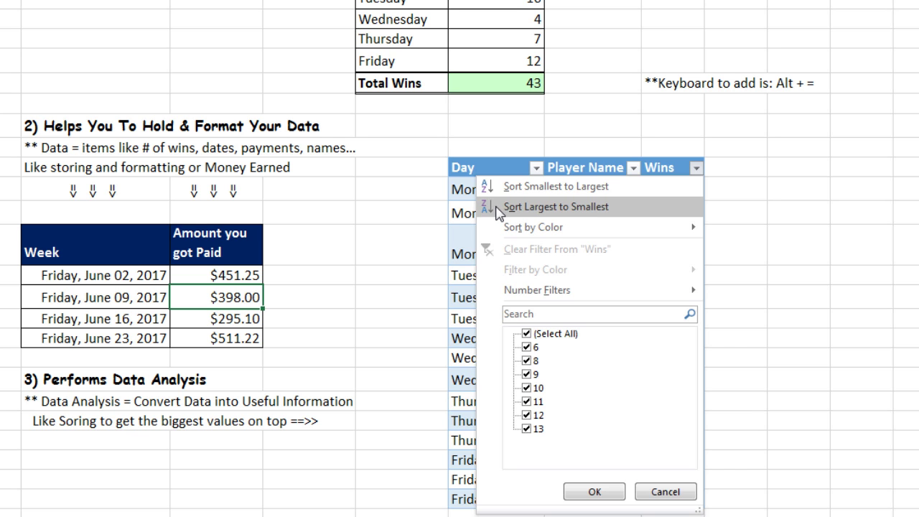
left_click(766, 194)
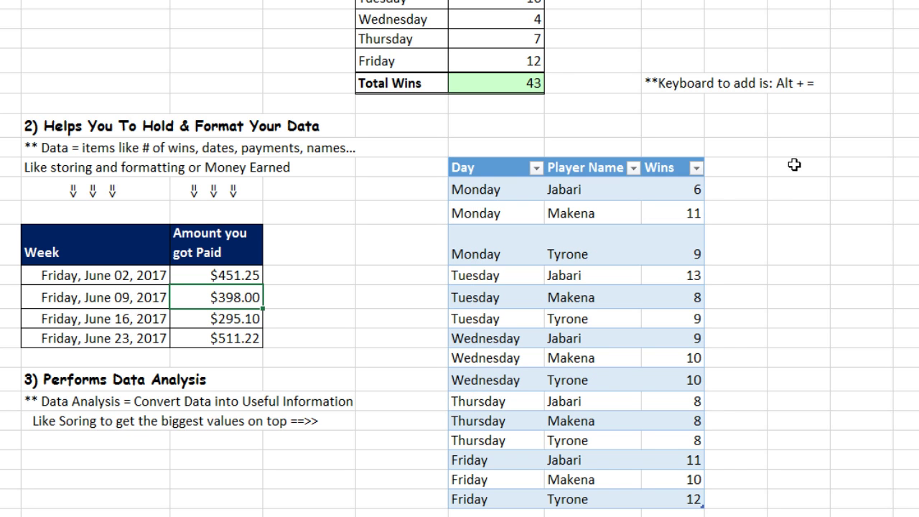
left_click(695, 169)
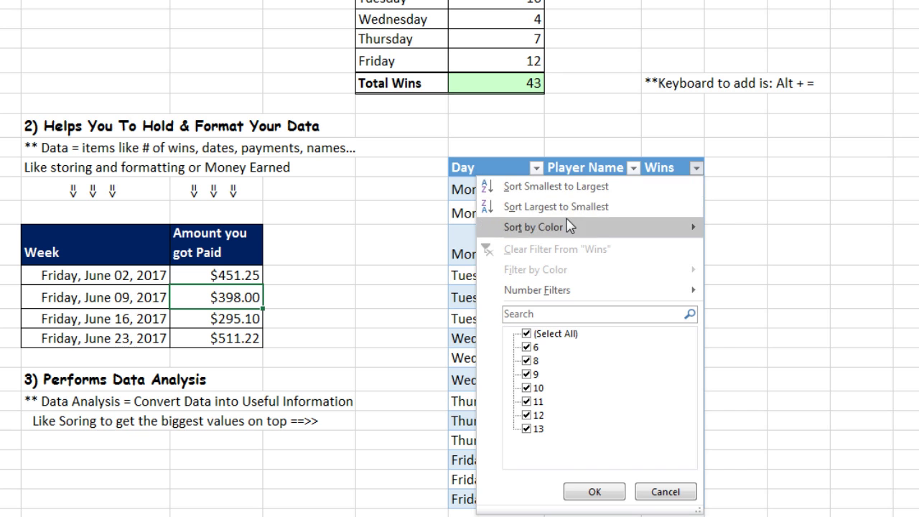
left_click(503, 206)
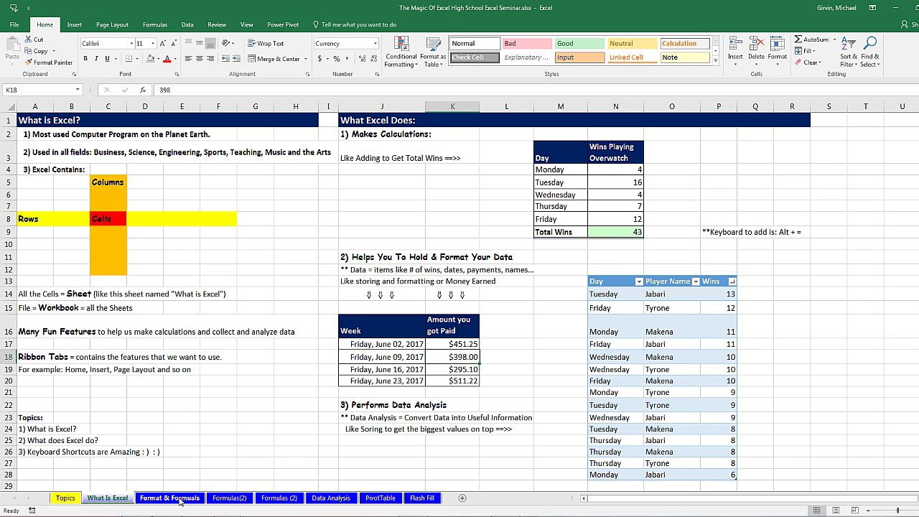
Step: Open the Format & Formuals sheet and scroll down to the example wins table near row 11
left_click(178, 500)
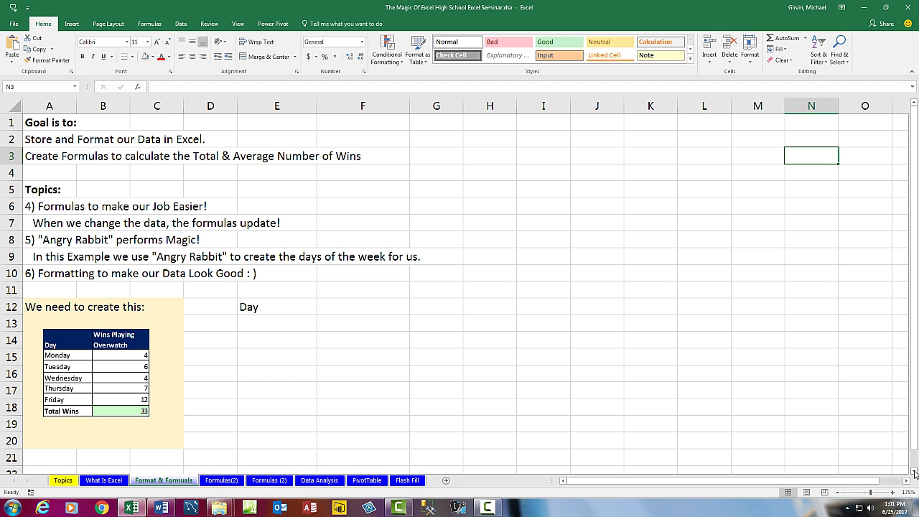
left_click(914, 471)
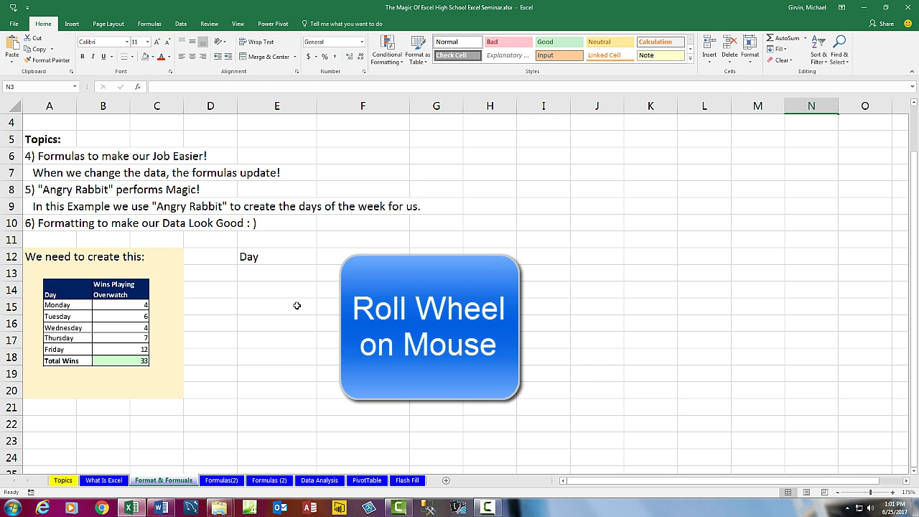
scroll(302, 305, "down", 1)
scroll(317, 306, "down", 1)
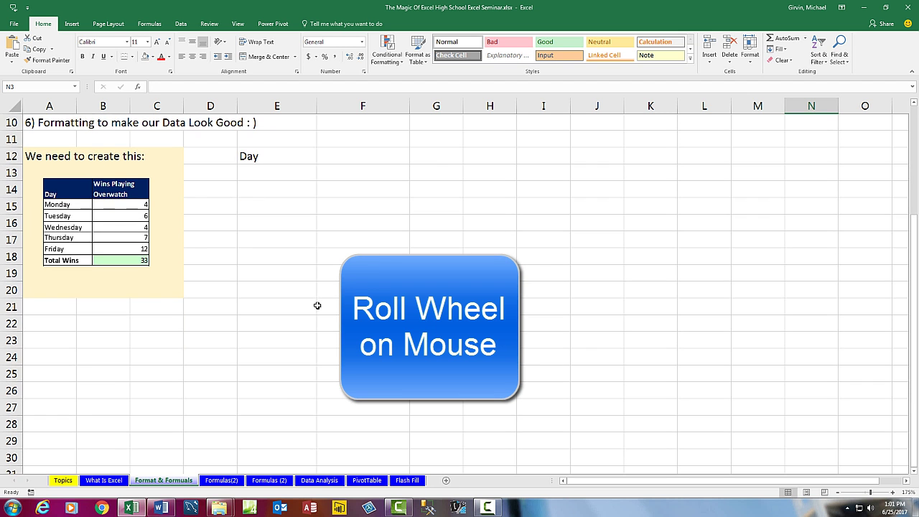
scroll(321, 299, "down", 1)
scroll(321, 300, "up", 1)
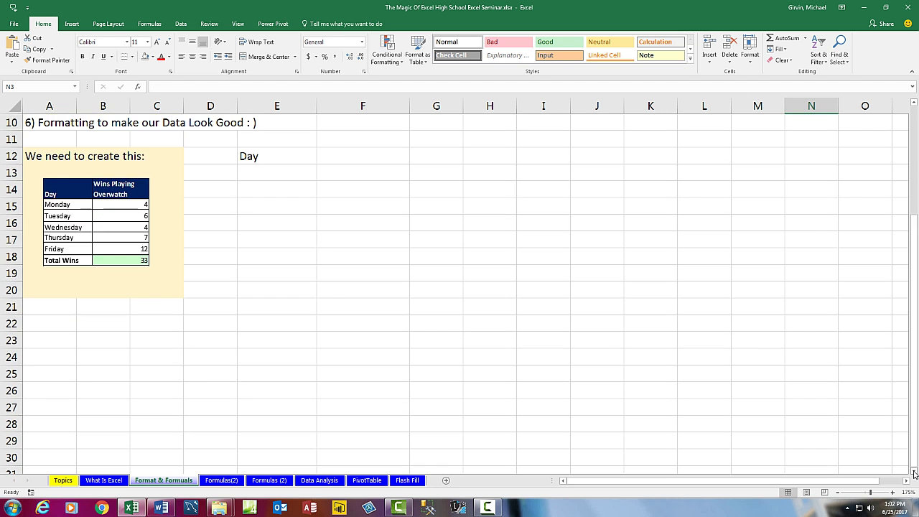
left_click(913, 473)
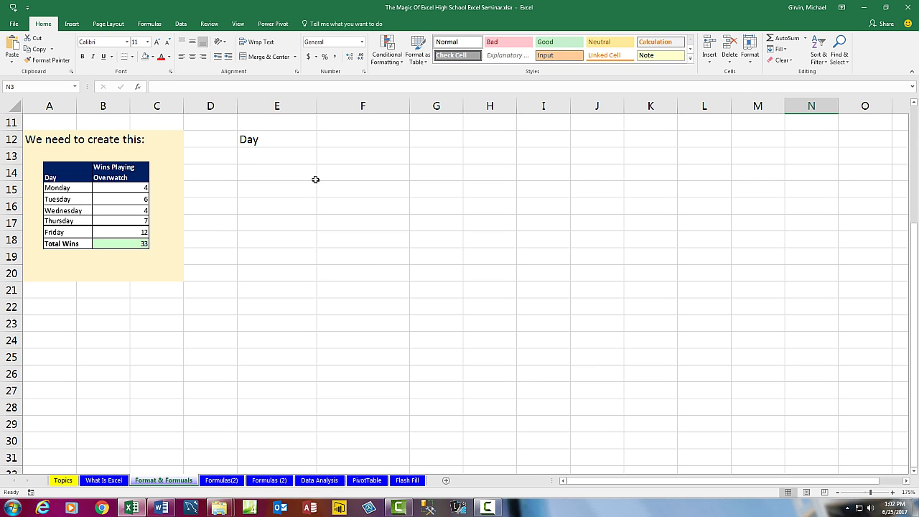
Step: Enter the heading 'Wins Playing Overwatch' in F12 beside Day and wrap it onto two lines
left_click(263, 141)
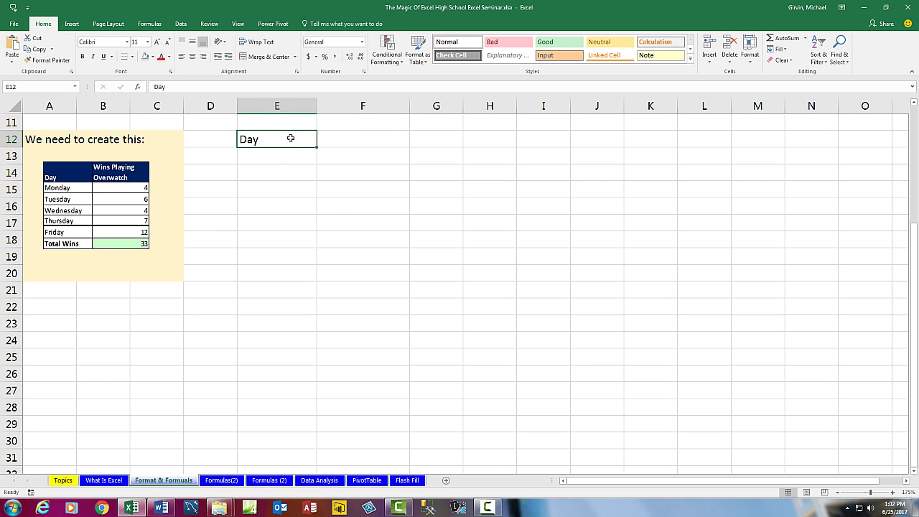
left_click(374, 138)
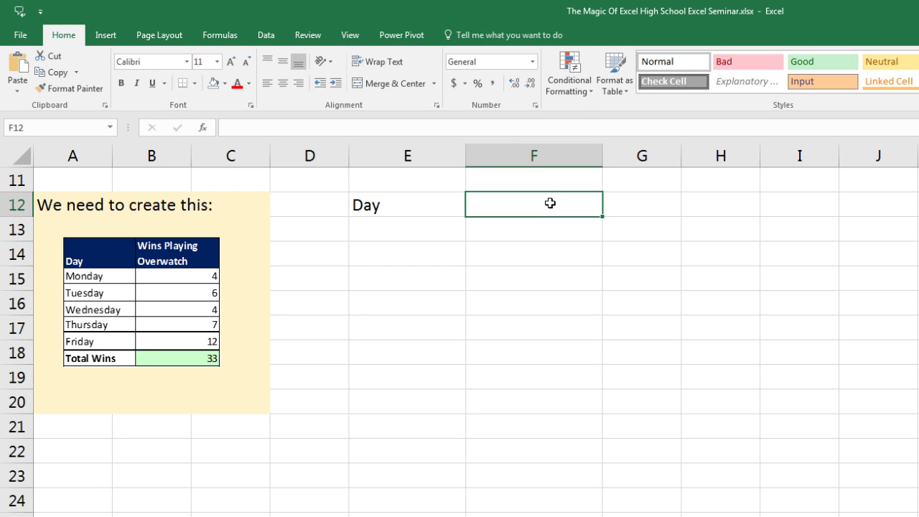
type("W")
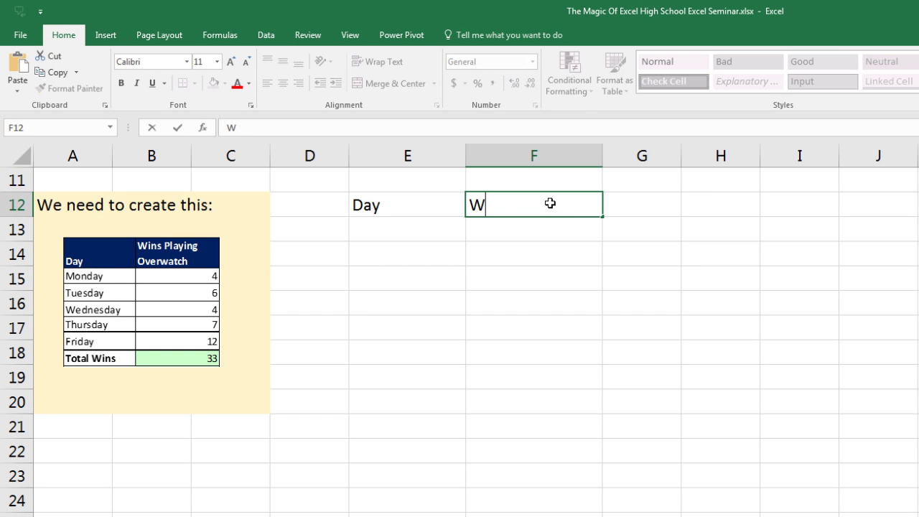
type("ins Playing Overwatch")
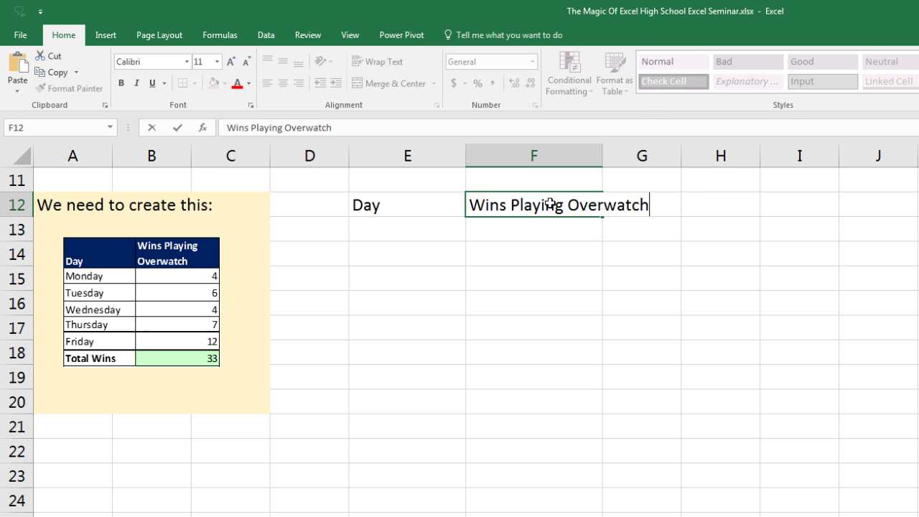
key("Return")
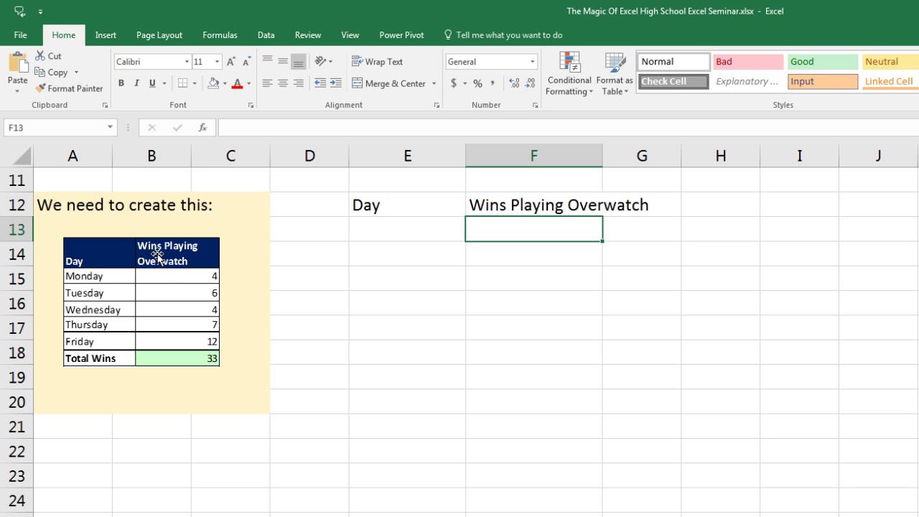
left_click(540, 207)
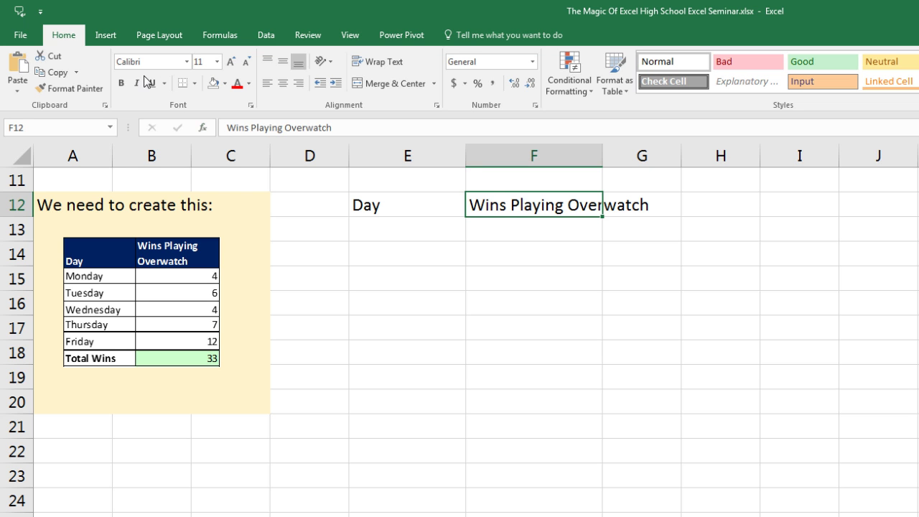
left_click(374, 63)
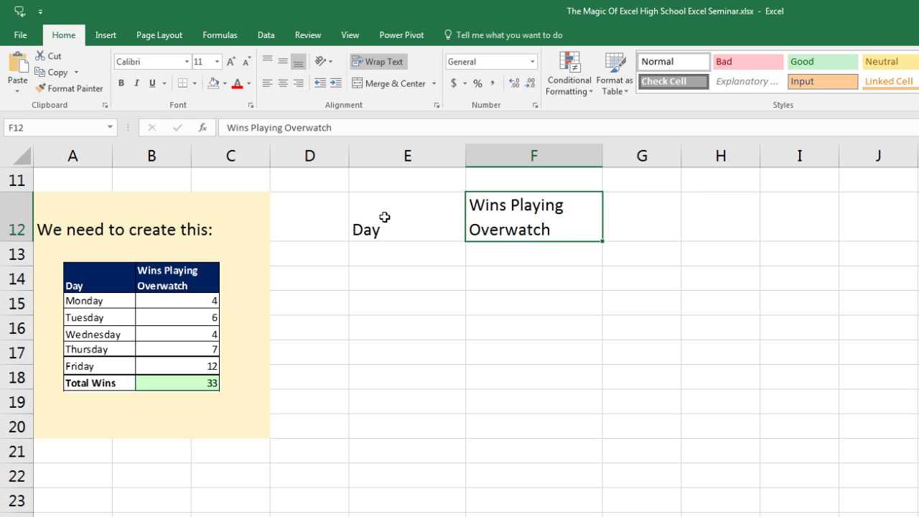
Step: Give header cells E12:F12 a dark blue fill with white font
left_click_drag(380, 216, 506, 219)
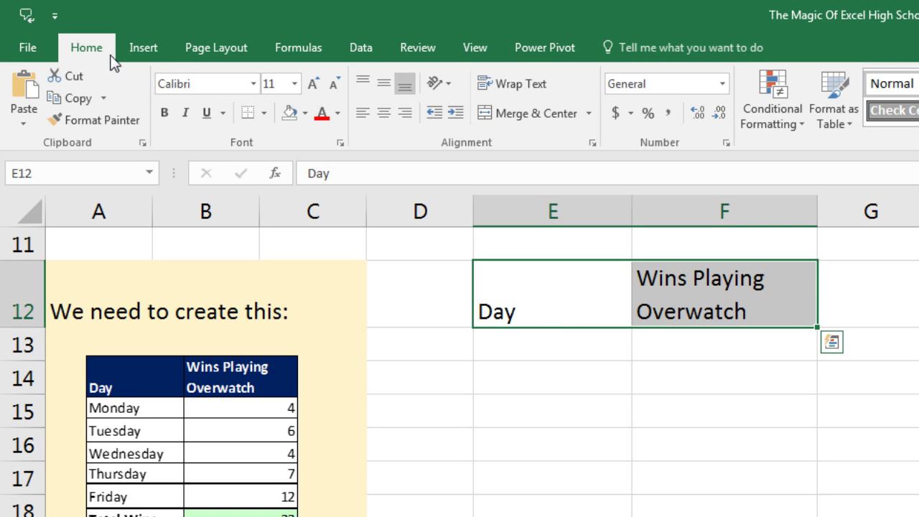
left_click(306, 115)
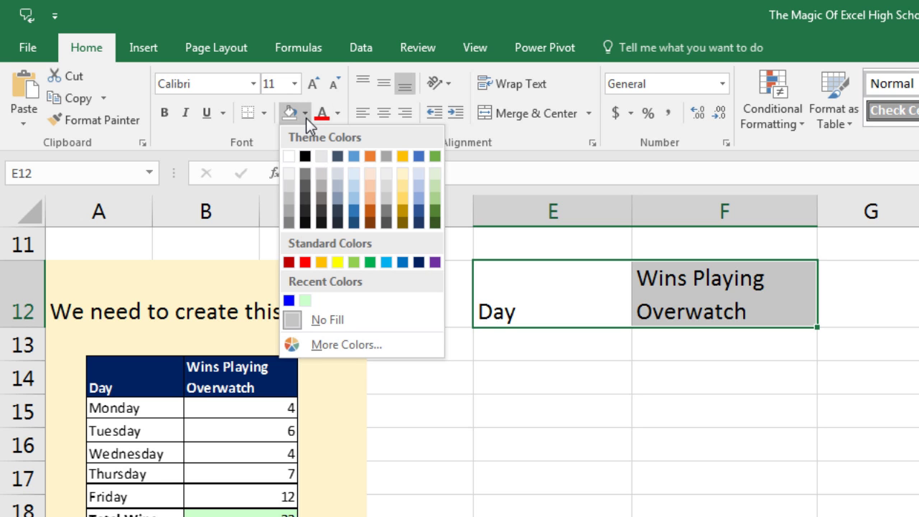
left_click(419, 265)
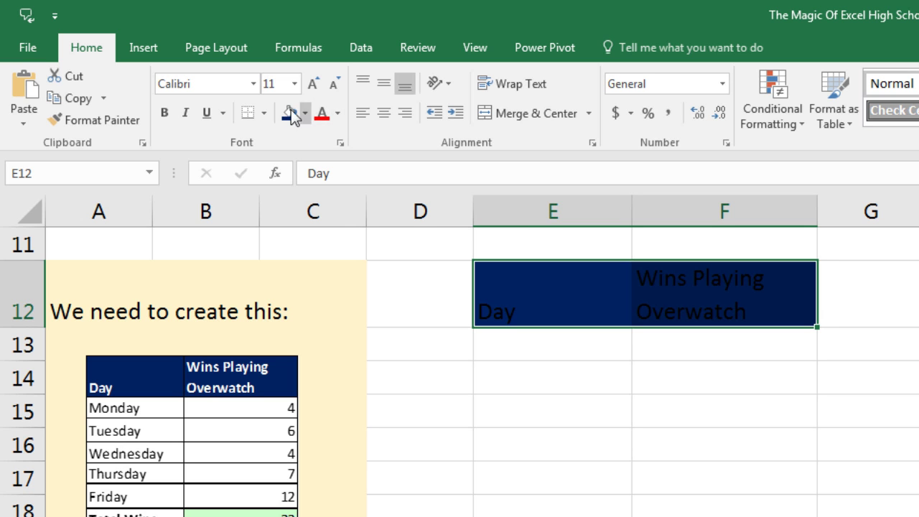
left_click(337, 115)
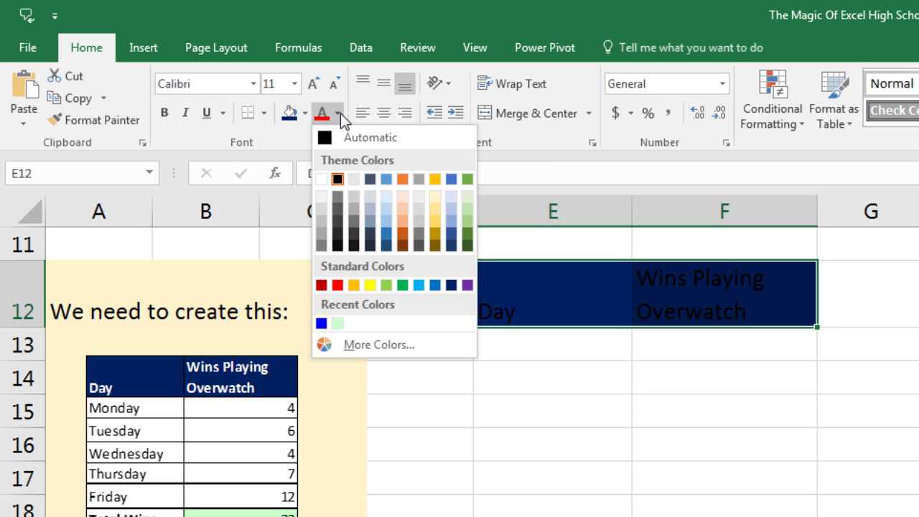
left_click(321, 179)
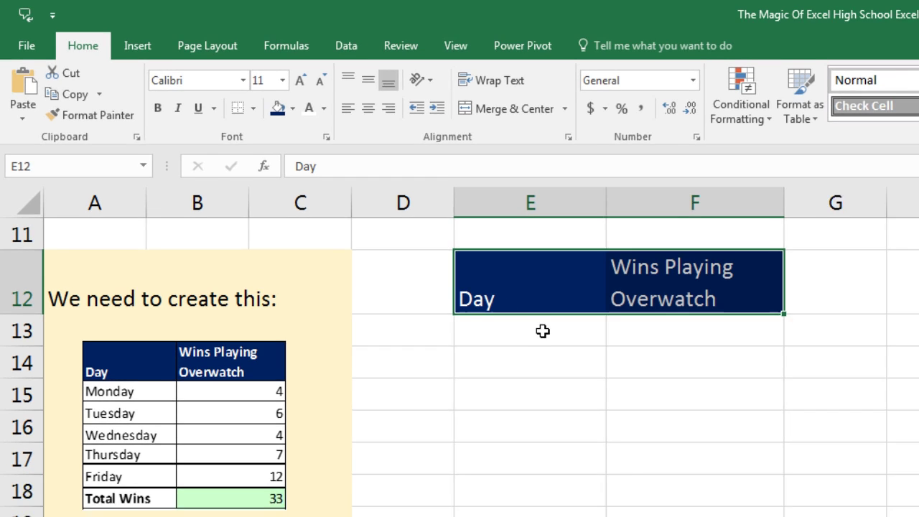
left_click(549, 343)
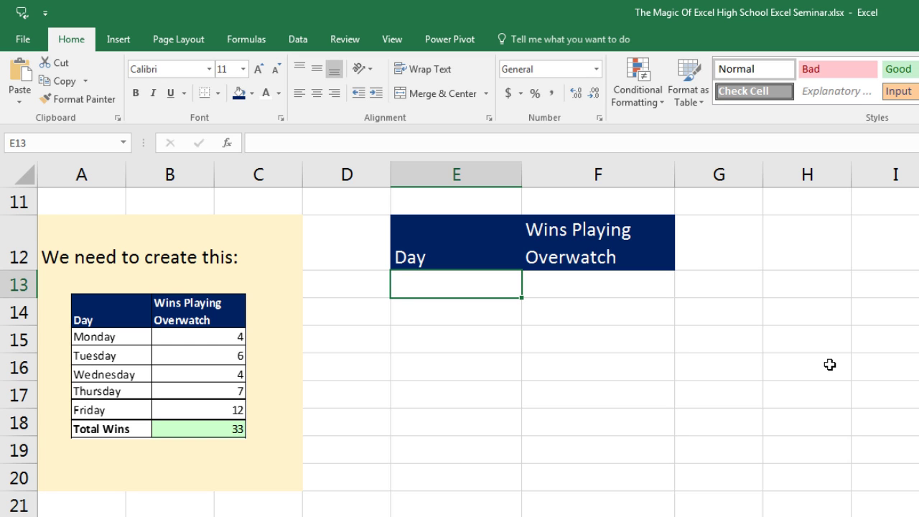
Step: Enter Monday in E13 and fill the Day column down through Friday in E17
type("M")
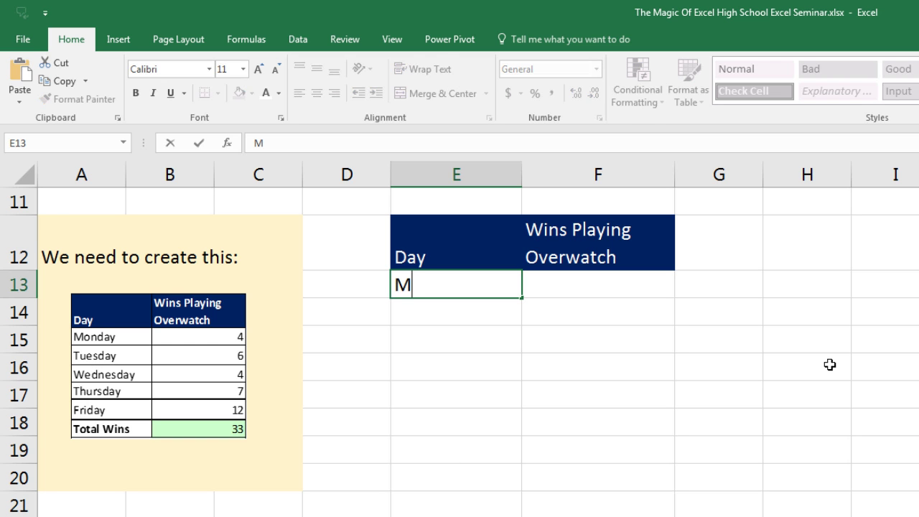
type("onday")
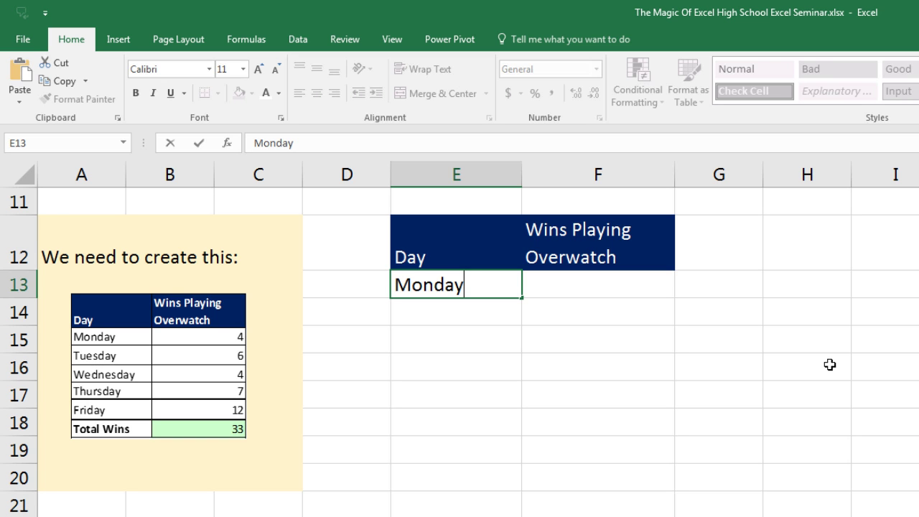
key("Return")
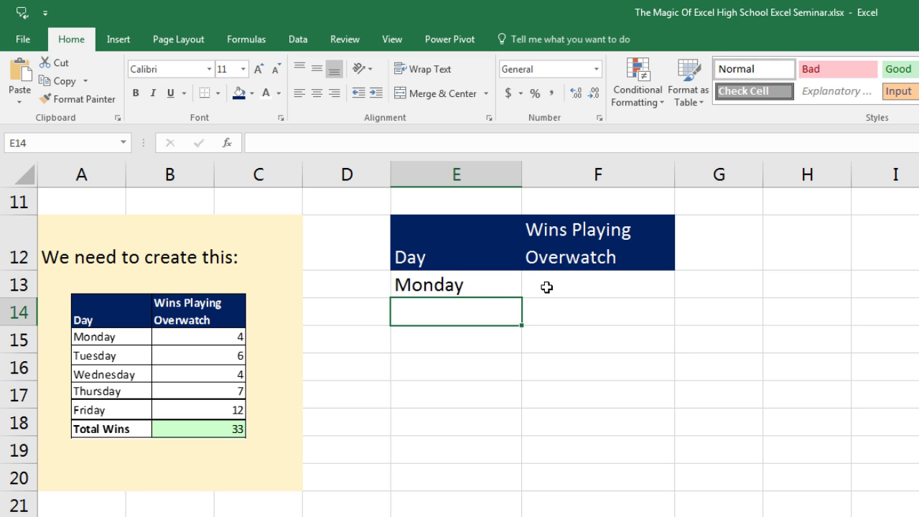
left_click(506, 288)
key("F2")
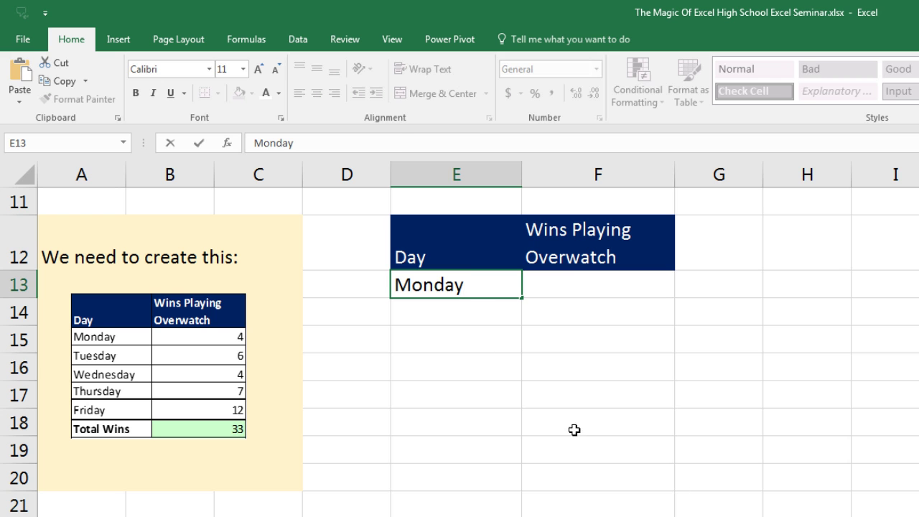
key("ctrl+Return")
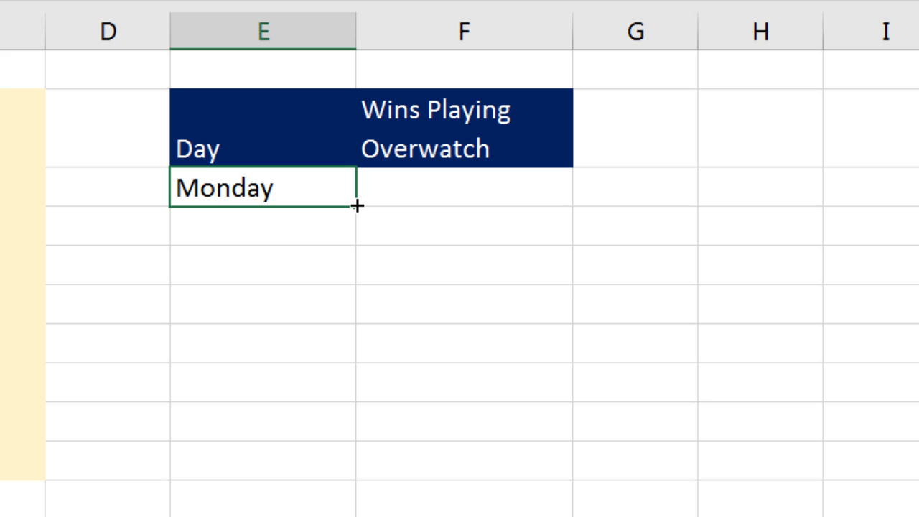
left_click_drag(357, 205, 356, 358)
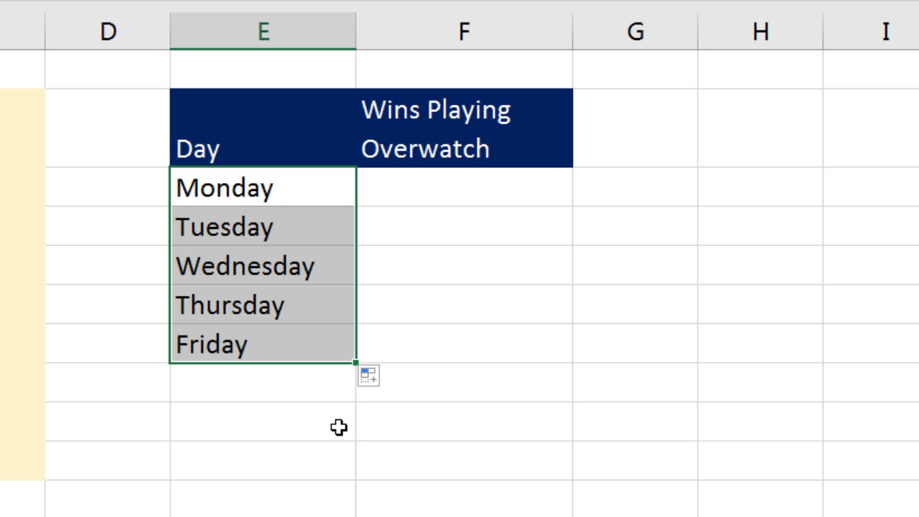
Step: Enter the daily wins 4, 16, 4, 7 and 12 in F13:F17
left_click(445, 194)
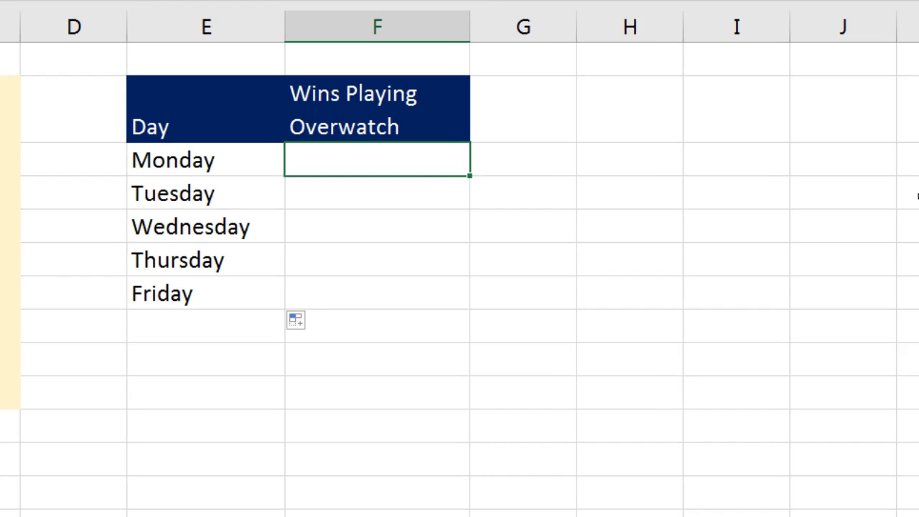
type("4")
key("Return")
type("16")
key("Return")
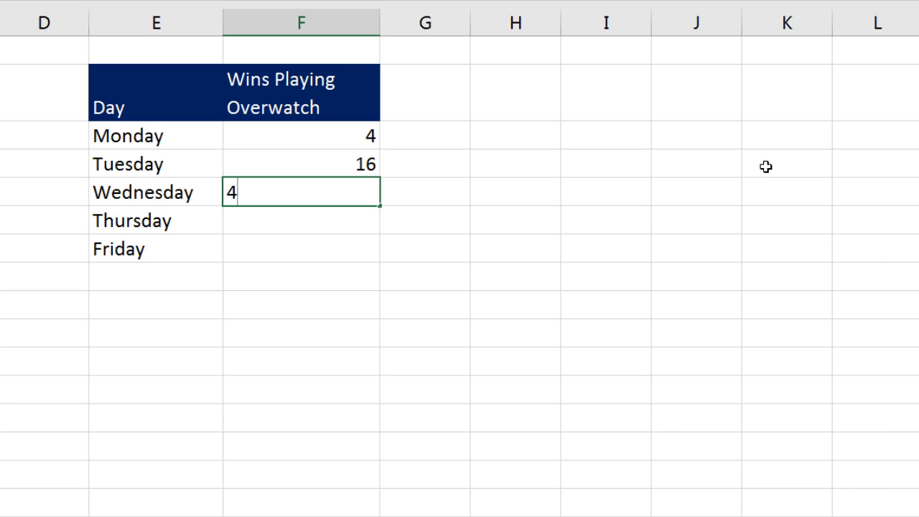
key("Return")
type("7")
key("Return")
type("12")
key("Return")
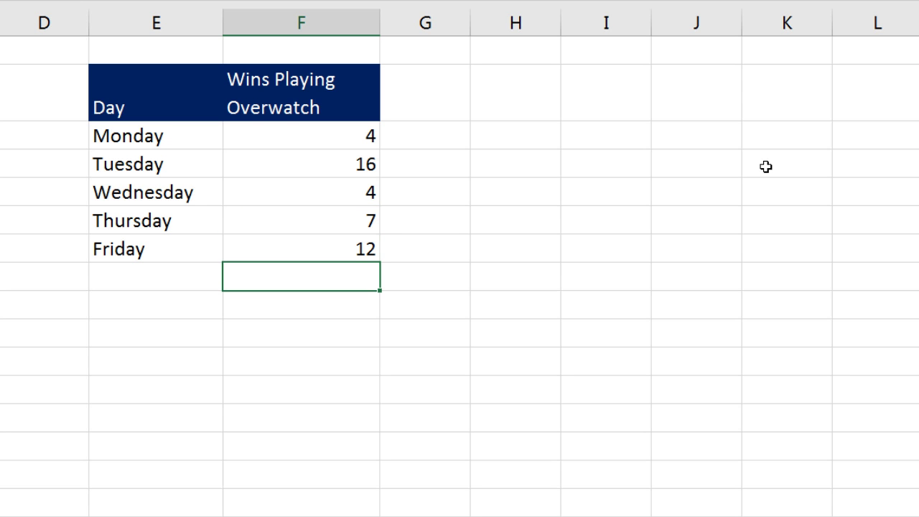
Step: Add the label 'Total Wins' in E18 below Friday
left_click(180, 277)
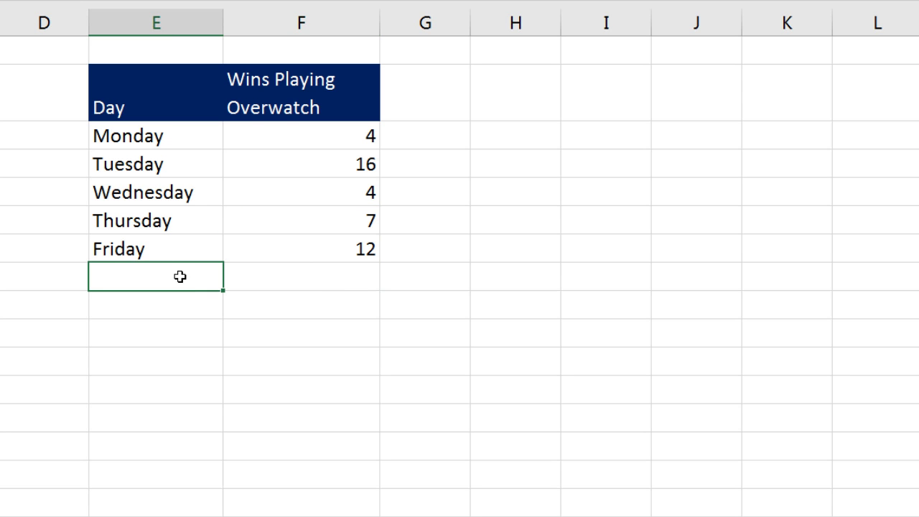
type("Total Wins")
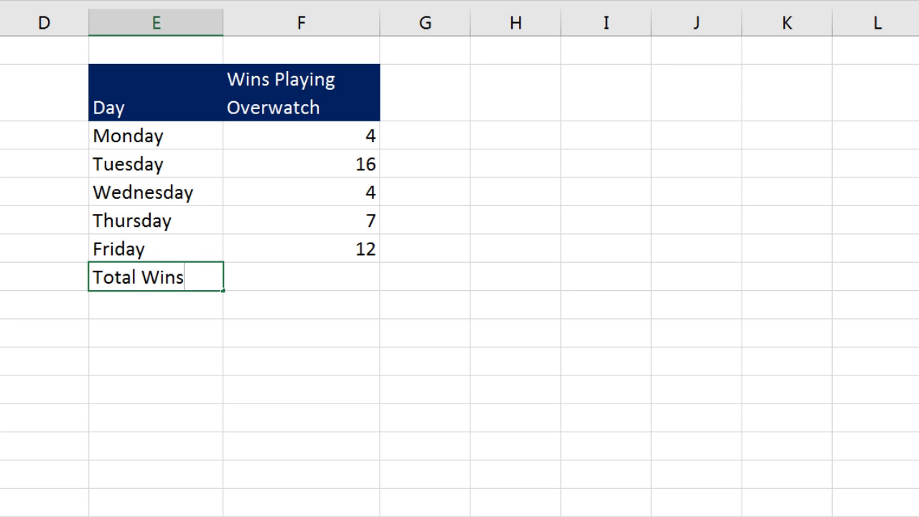
key("Return")
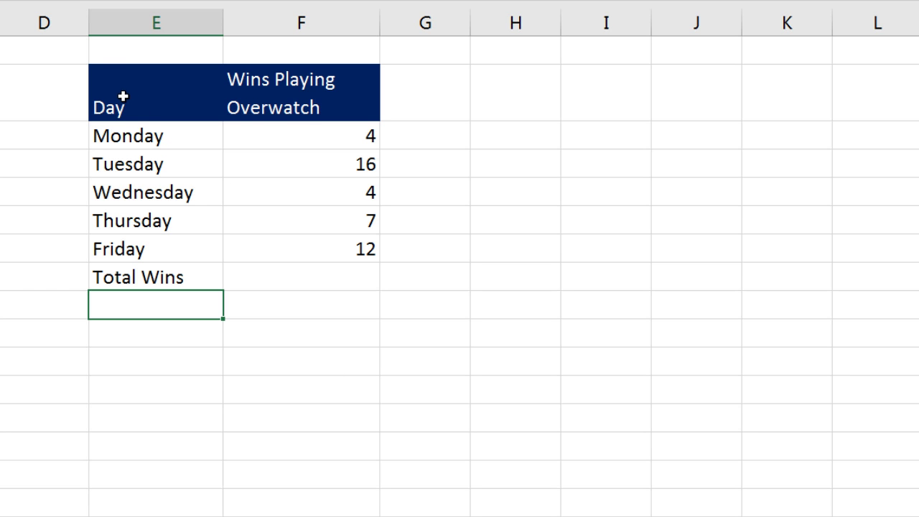
Step: Select the whole table E12:F18 from the Day header with Ctrl+Shift+8
left_click_drag(125, 96, 301, 272)
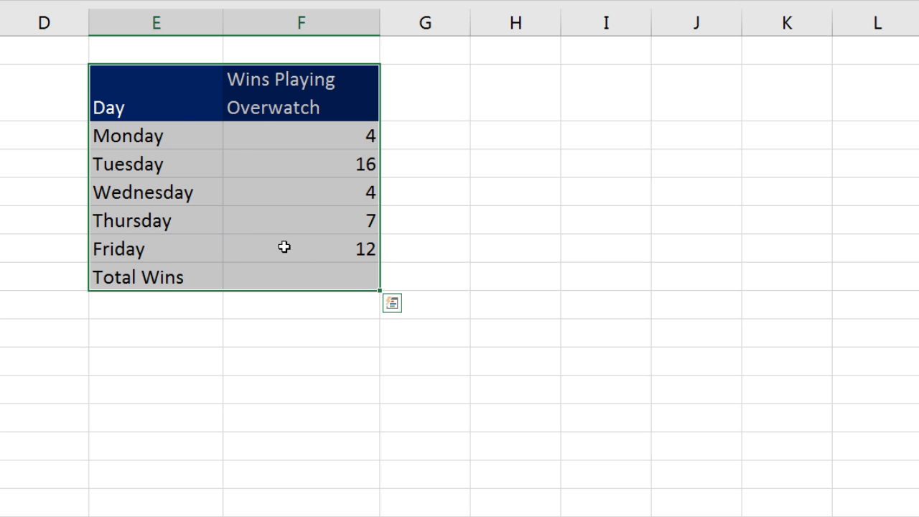
left_click(176, 111)
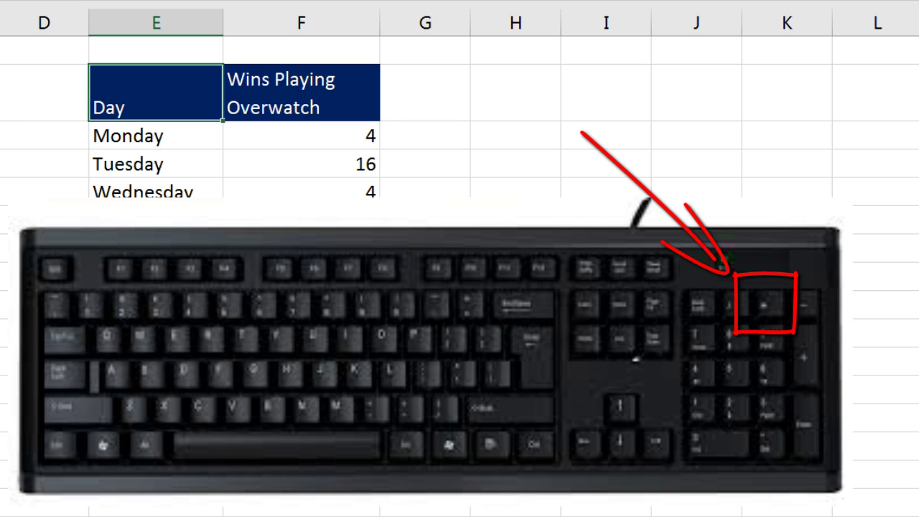
key("ctrl+KP_Multiply")
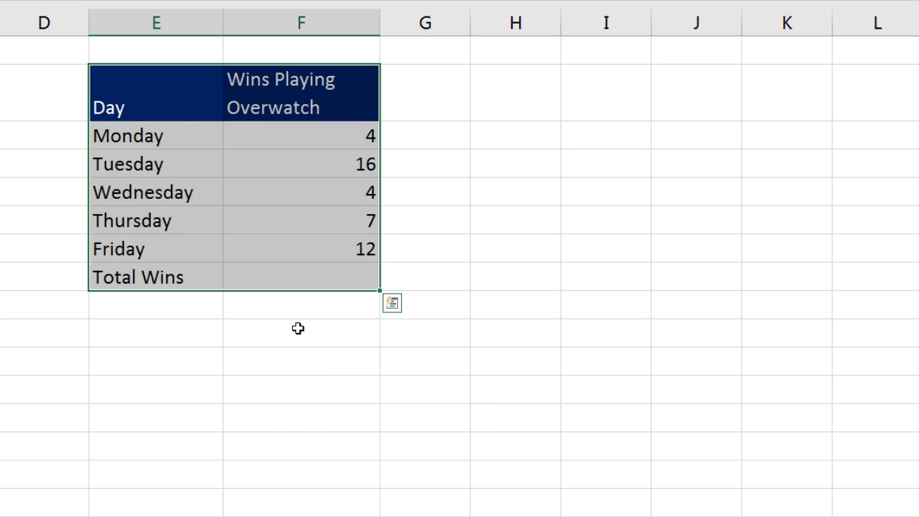
left_click(177, 86)
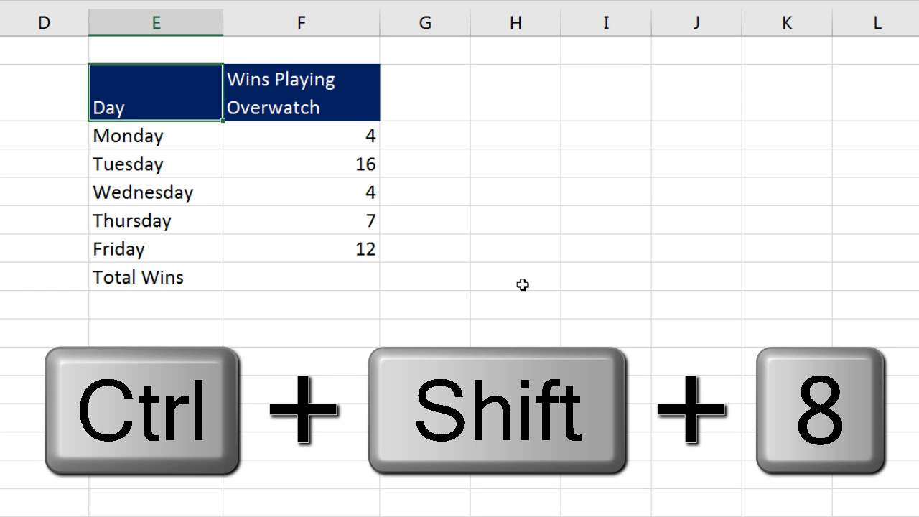
key("ctrl+shift+8")
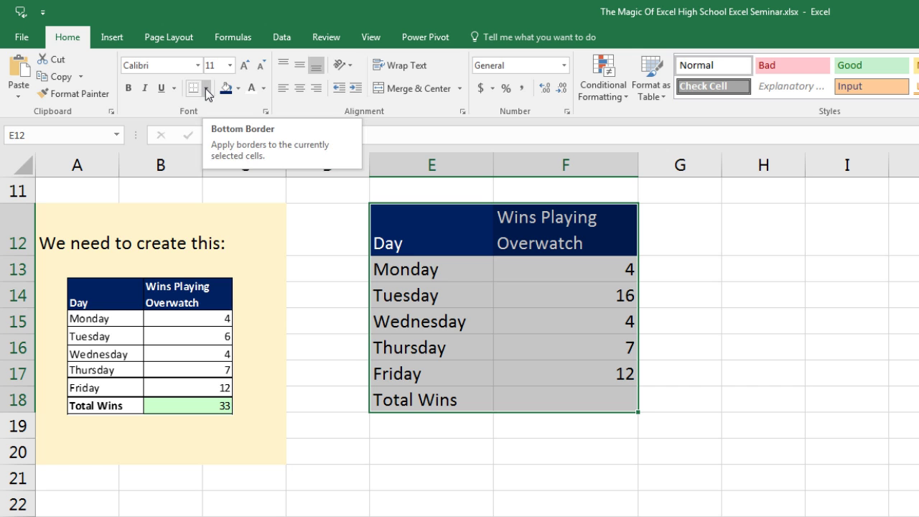
Step: Apply All Borders to the E12:F18 table, then select F18
left_click(206, 92)
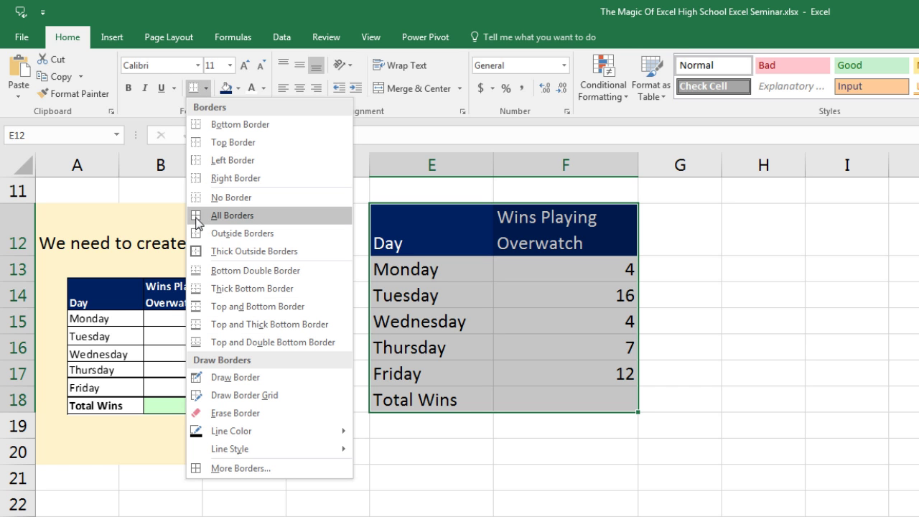
left_click(247, 217)
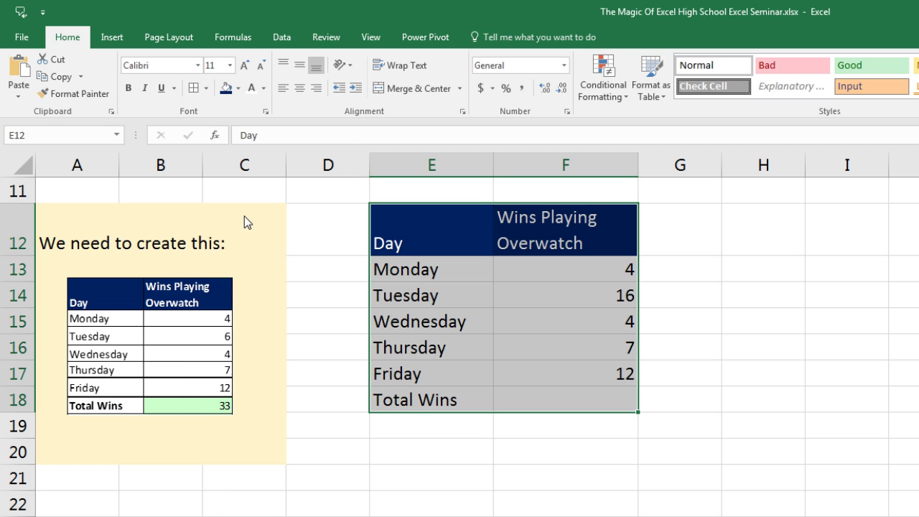
left_click(572, 398)
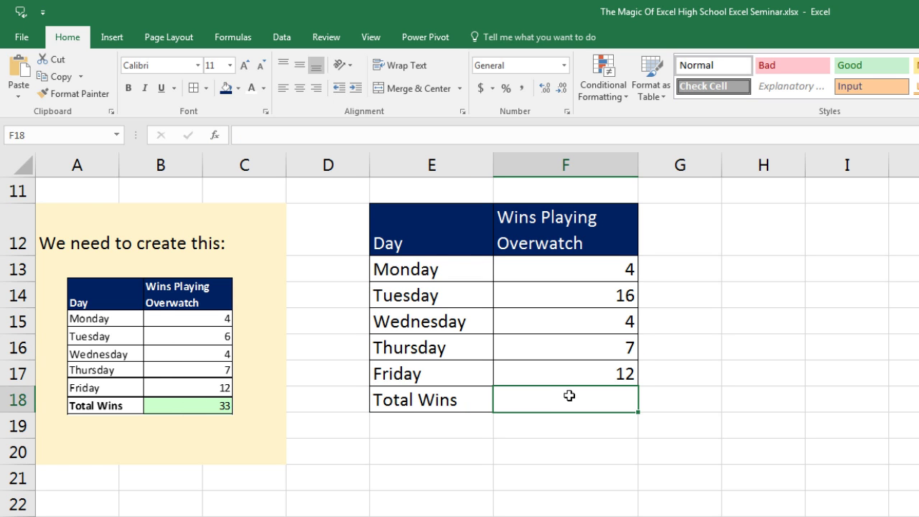
left_click(238, 89)
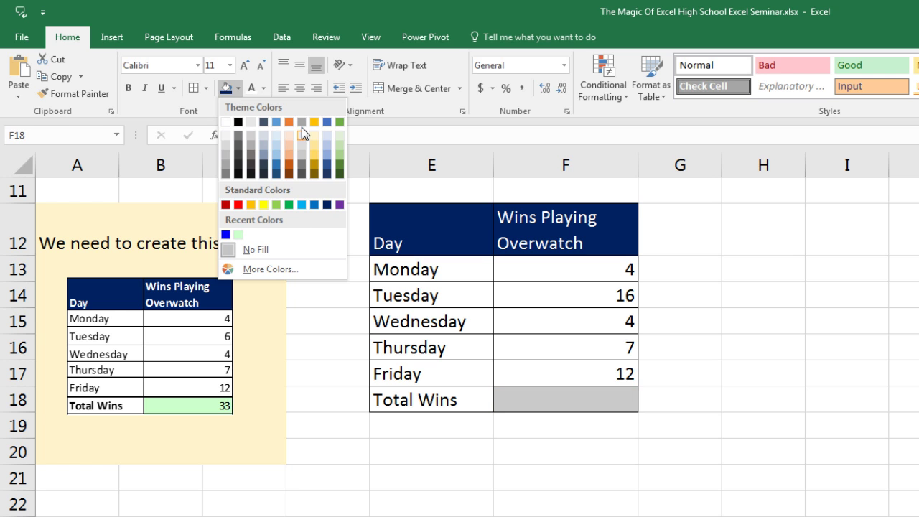
left_click(261, 271)
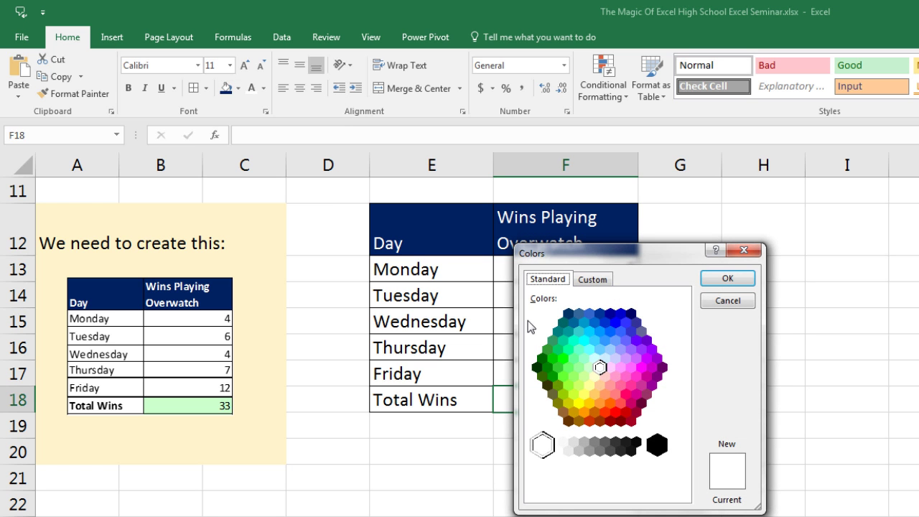
left_click(595, 281)
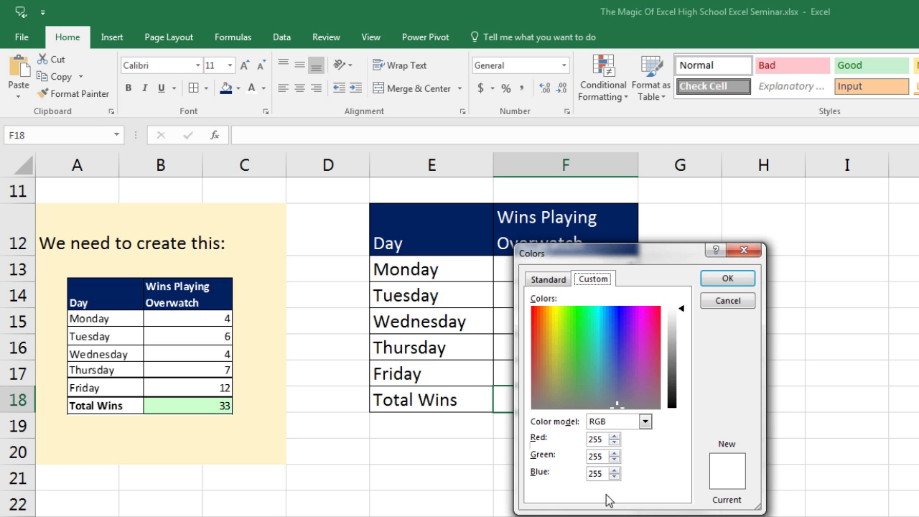
left_click(545, 281)
left_click(588, 368)
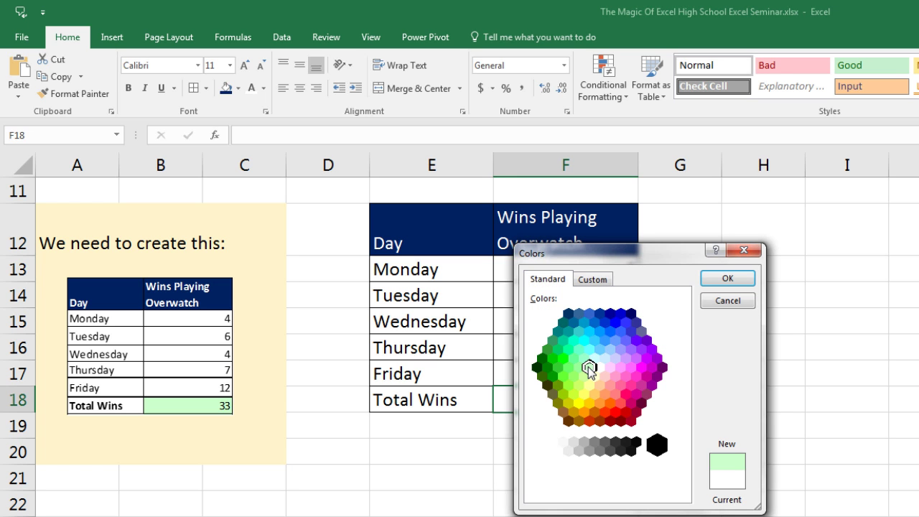
left_click(725, 279)
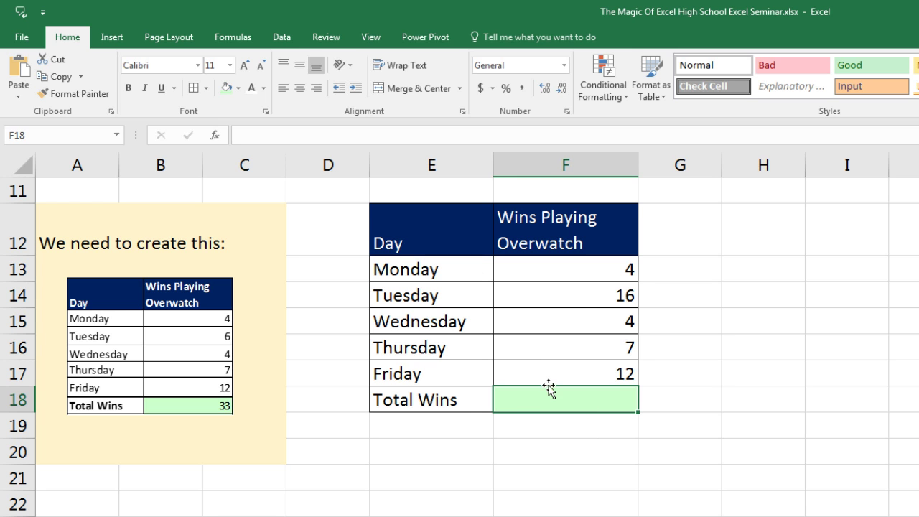
left_click(215, 406)
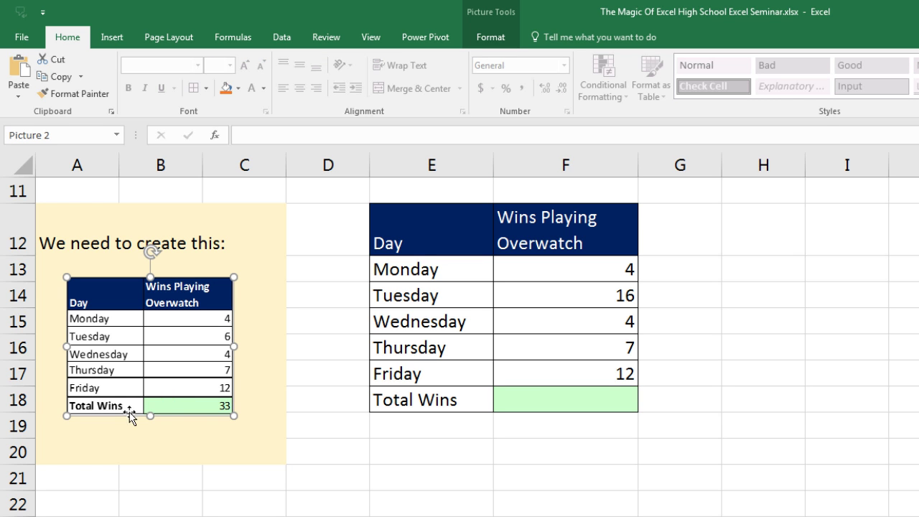
Step: Select E18:F18 and open More Borders in the Format Cells dialog
left_click_drag(399, 399, 550, 401)
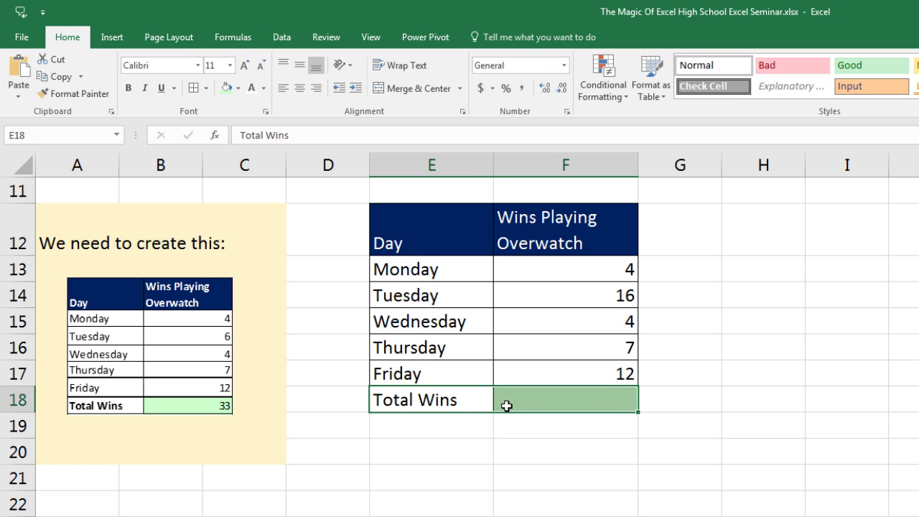
left_click(207, 88)
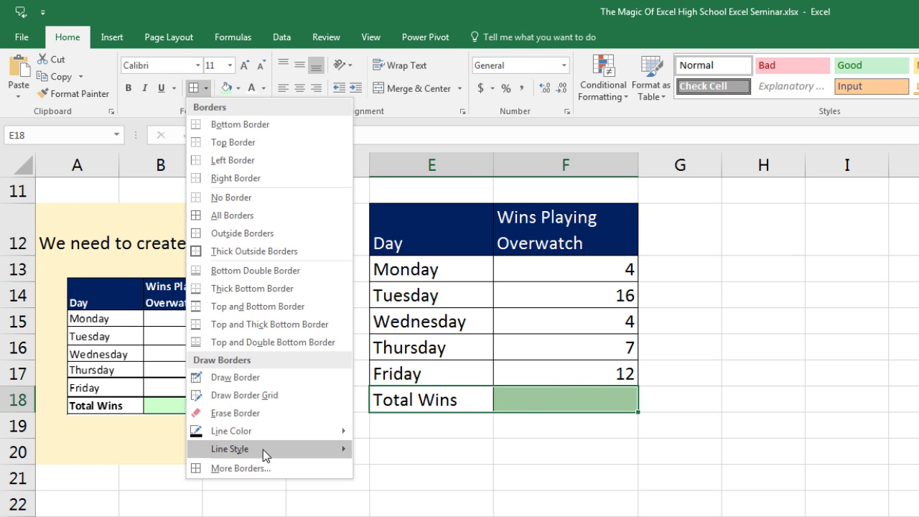
left_click(266, 468)
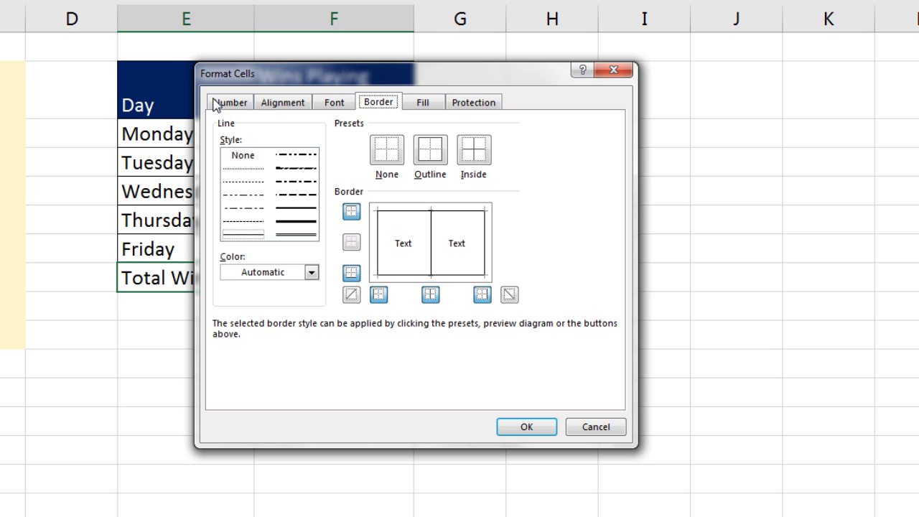
Step: Set a thick solid top border and a double-line bottom border on E18:F18, then confirm
left_click(237, 105)
left_click(286, 105)
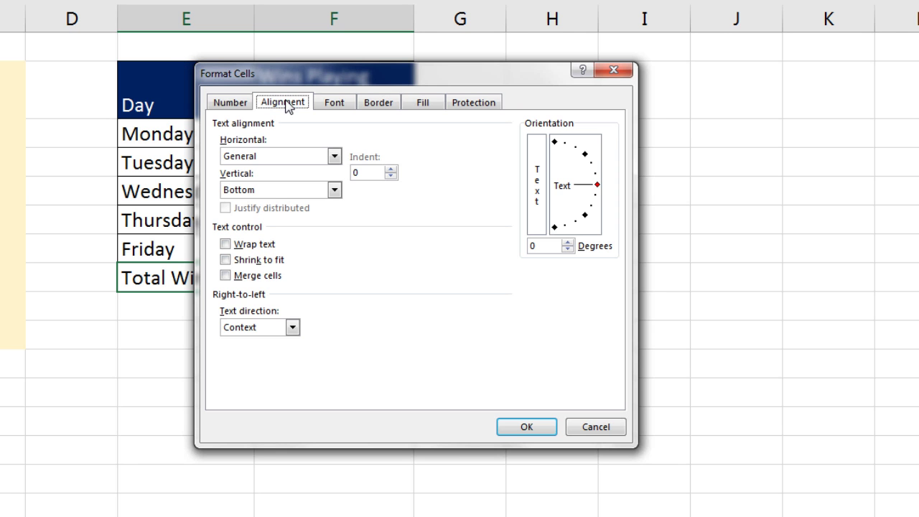
left_click(323, 105)
left_click(372, 107)
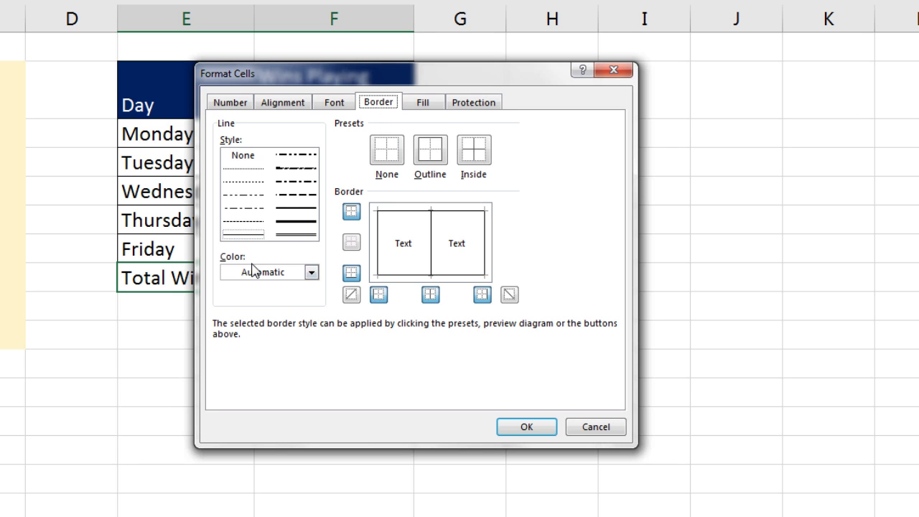
left_click(311, 272)
left_click(307, 260)
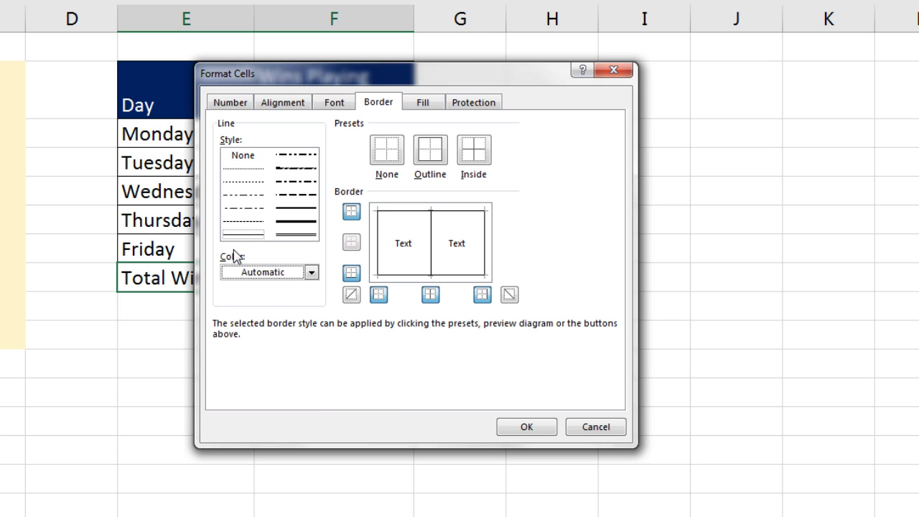
left_click(297, 209)
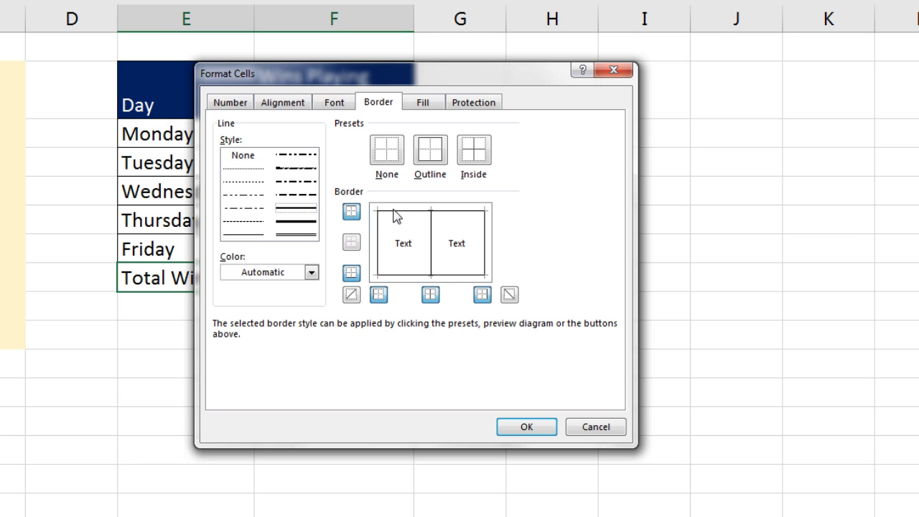
left_click(409, 217)
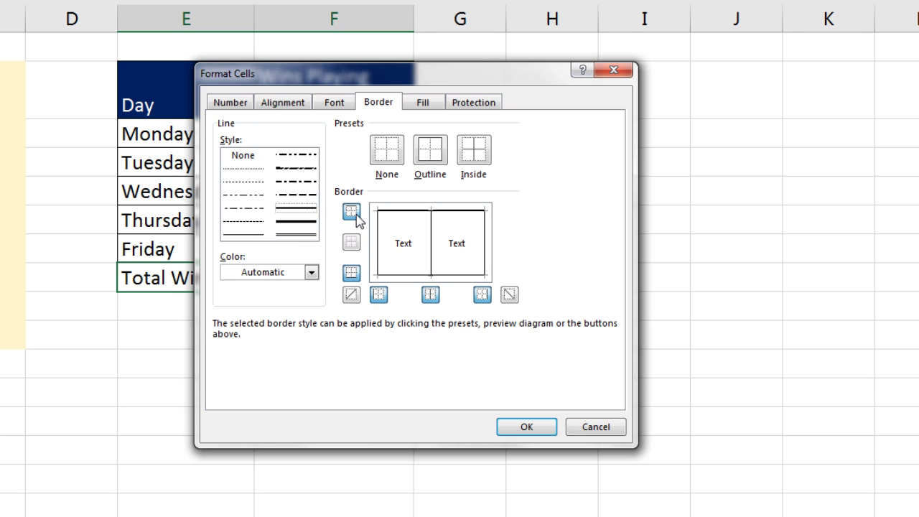
left_click(294, 235)
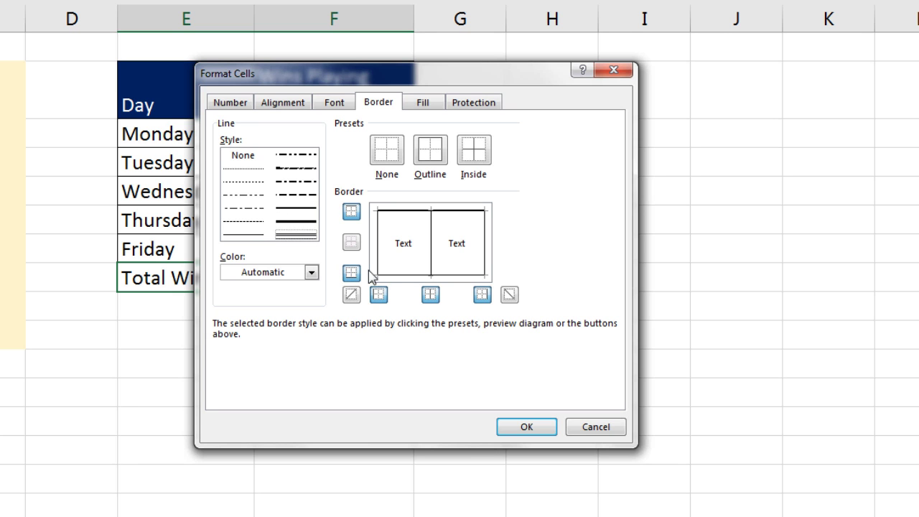
left_click(410, 280)
left_click(549, 427)
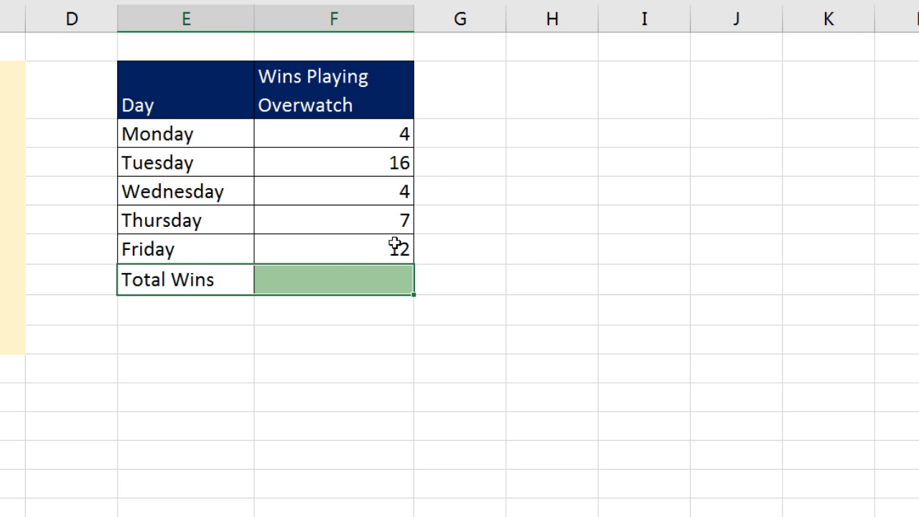
Step: AutoSum F13:F17 into F18 with Alt+= so Total Wins shows 43
left_click(546, 276)
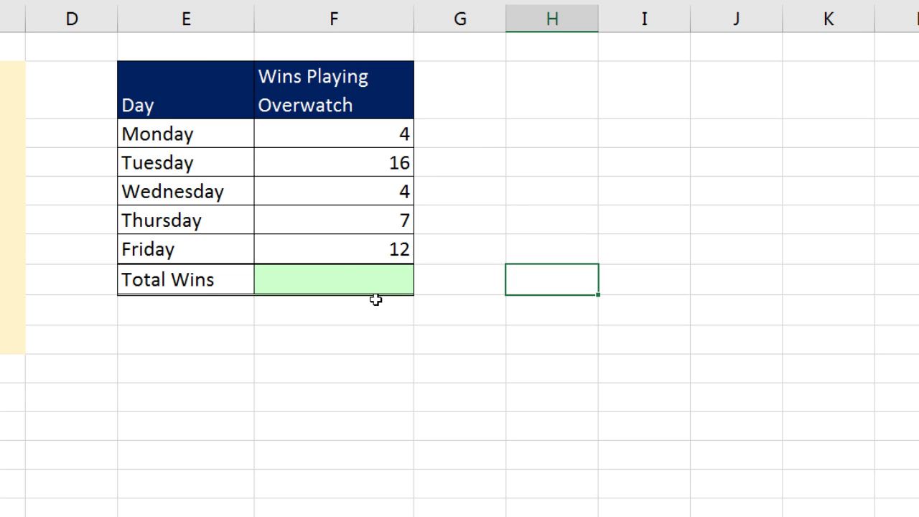
left_click(348, 280)
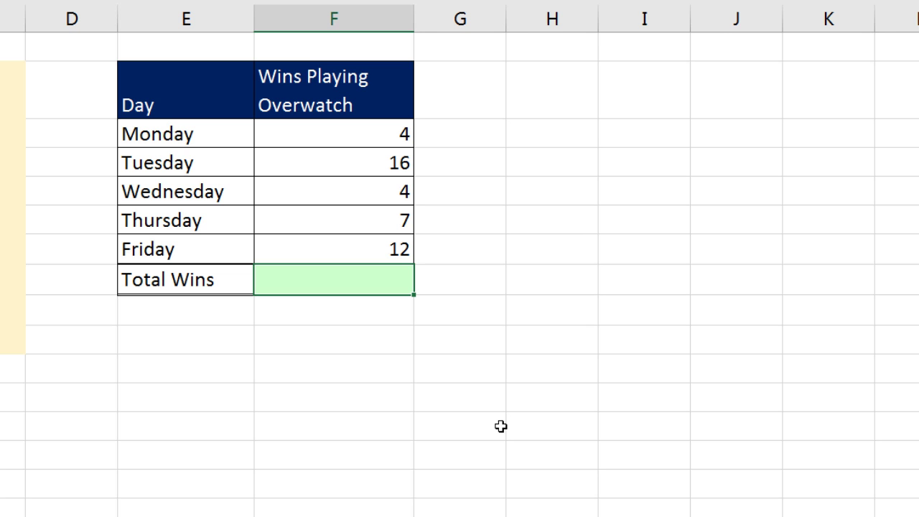
key("alt+equal")
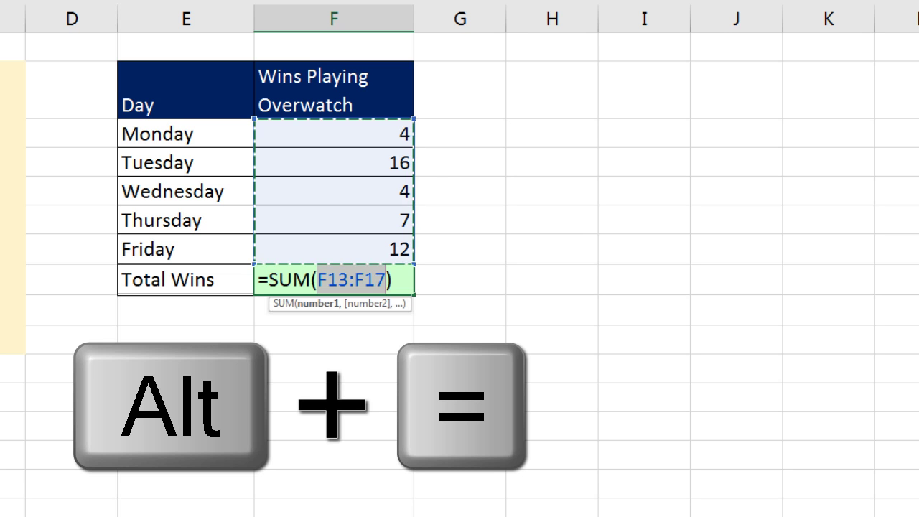
key("Return")
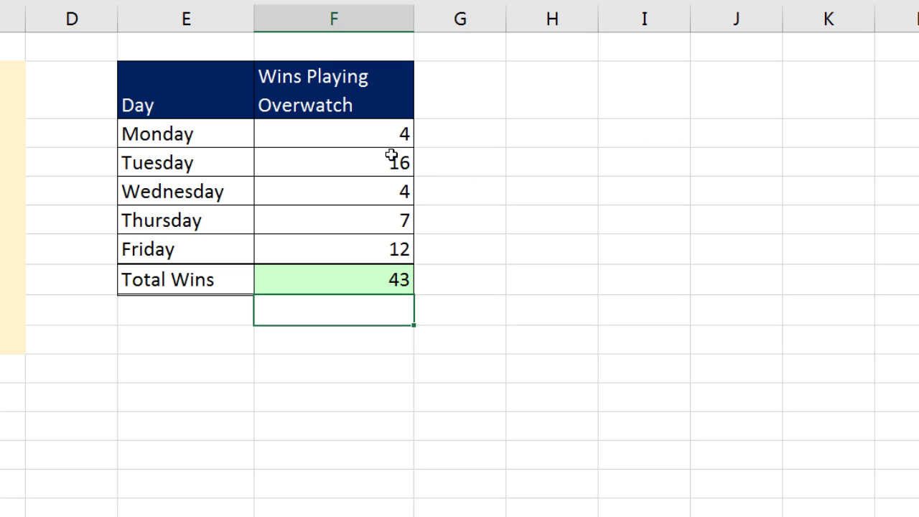
Step: Clear F13:F17 and re-enter the daily wins as 5, 6, 8, 11 and 12
left_click_drag(387, 134, 398, 254)
key("Delete")
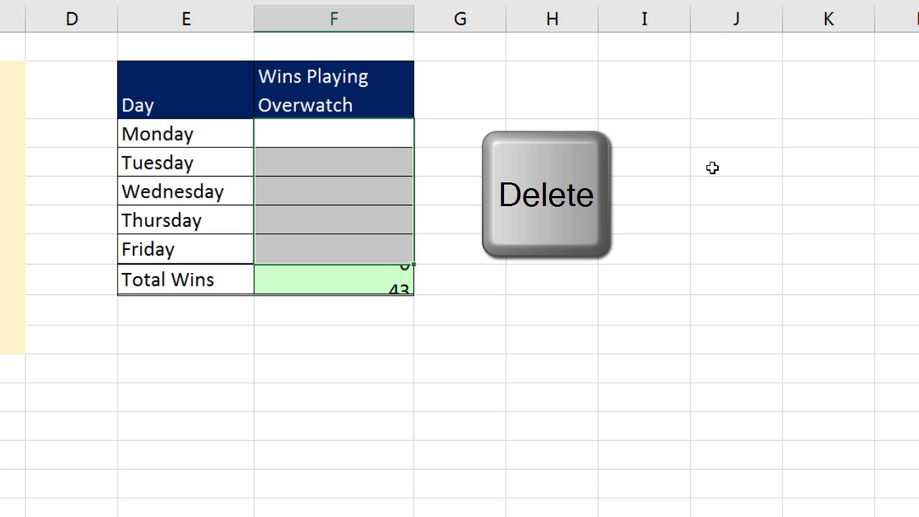
left_click(381, 140)
type("5")
key("Return")
type("6")
key("Return")
type("8")
key("Return")
type("11")
key("Return")
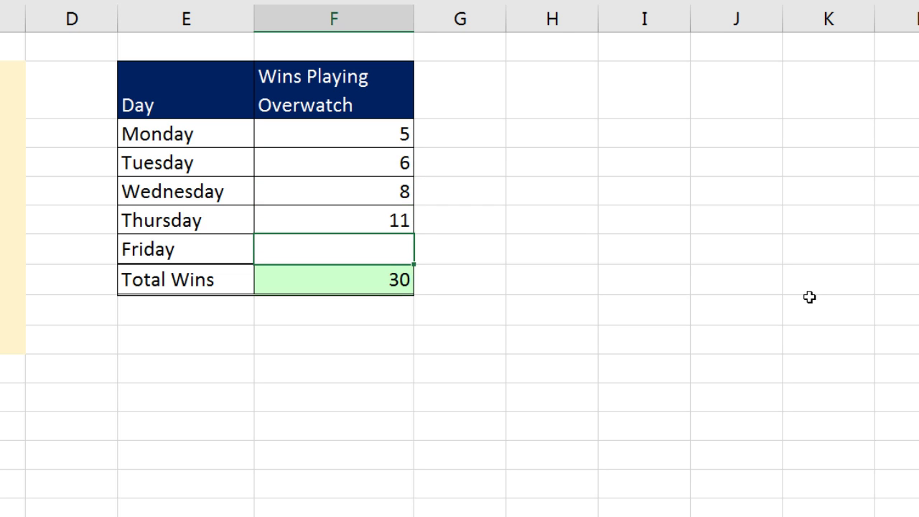
type("12")
key("Return")
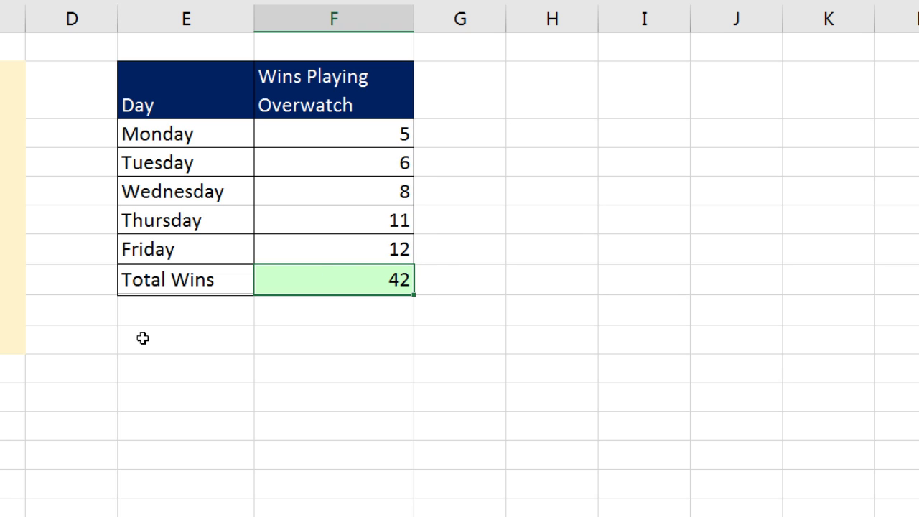
Step: Enter the label 'Average' in column E, two rows below Total Wins
left_click(225, 347)
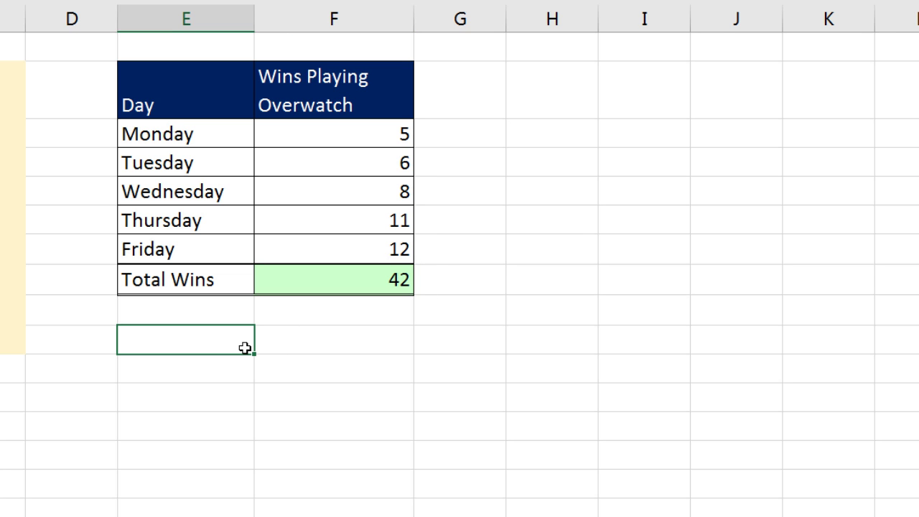
type("Average")
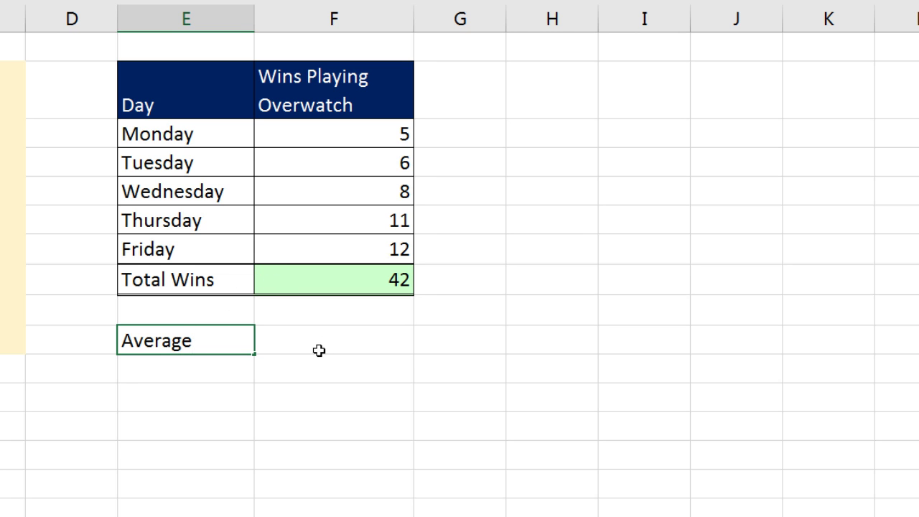
key("Tab")
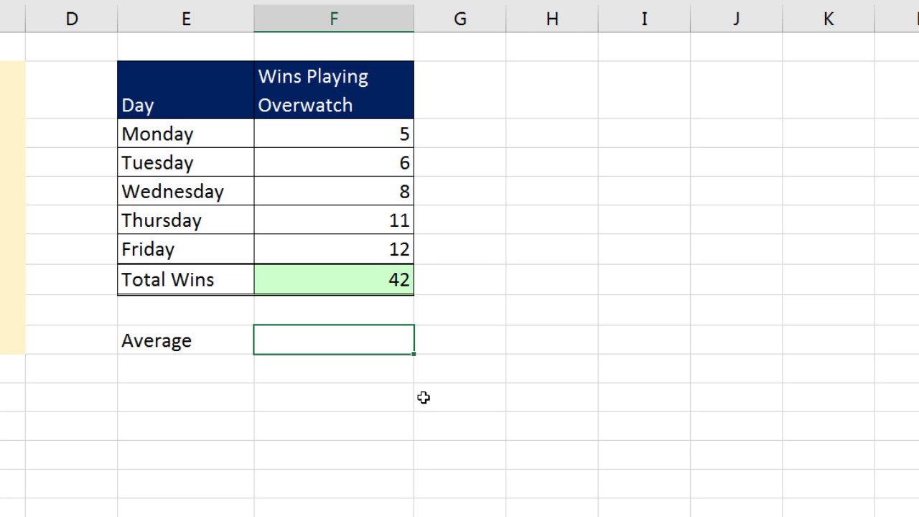
Step: Inspect the Total Wins formula =SUM(F13:F17) in F18 and leave it unchanged
left_click(349, 282)
key("F2")
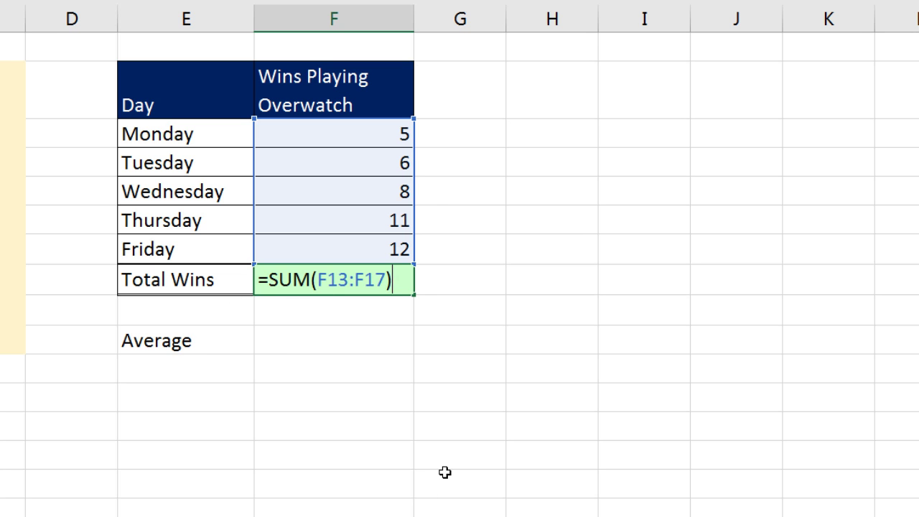
key("Return")
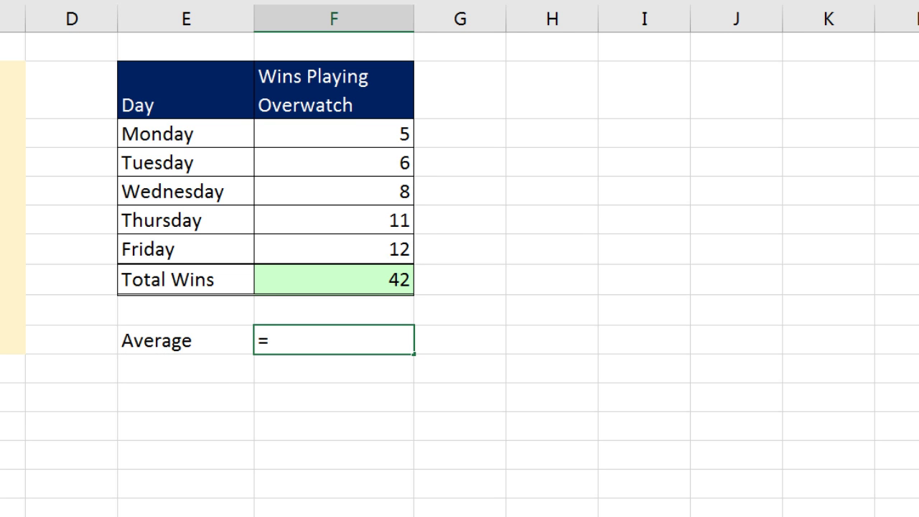
Step: Enter =AVERAGE(F13:F17) beside the Average label, averaging the five daily wins to 8.4
type("a")
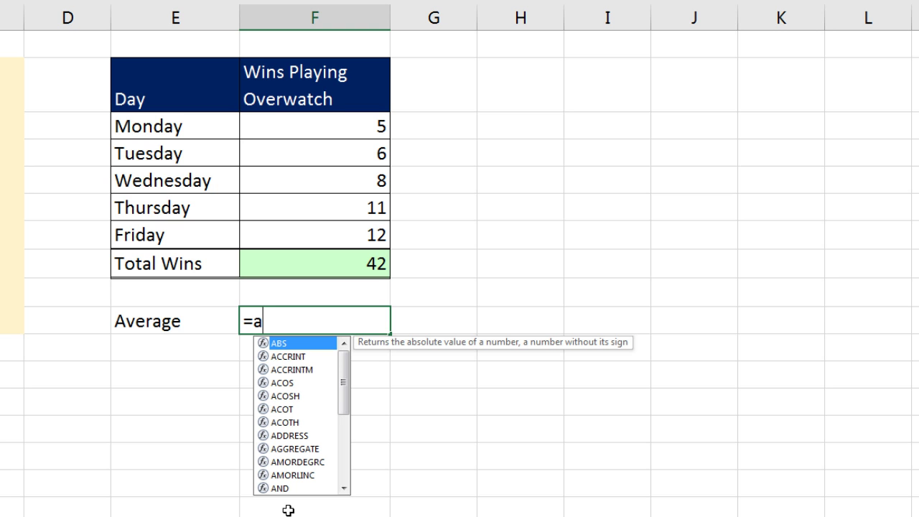
type("v")
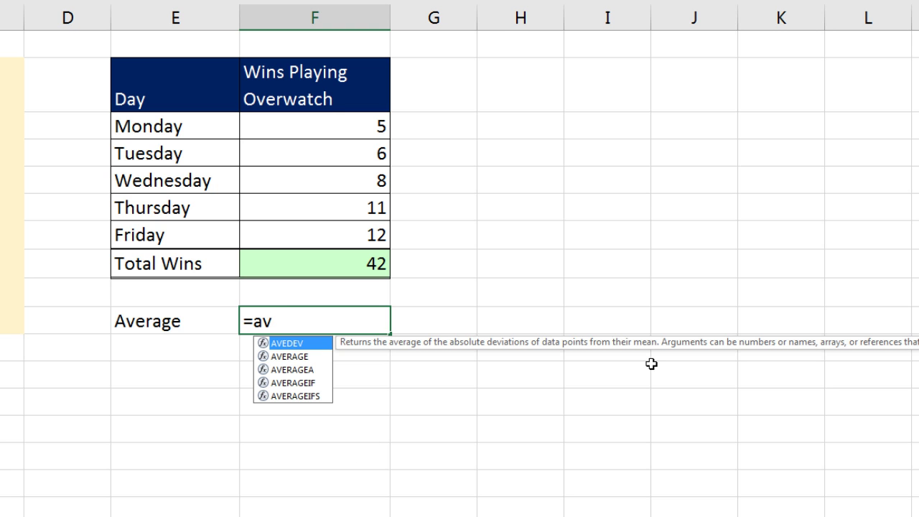
key("Down")
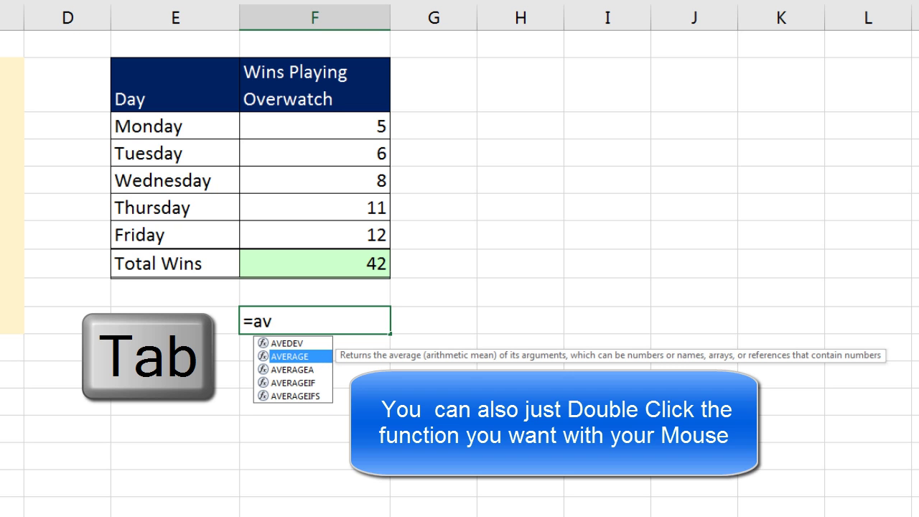
key("Tab")
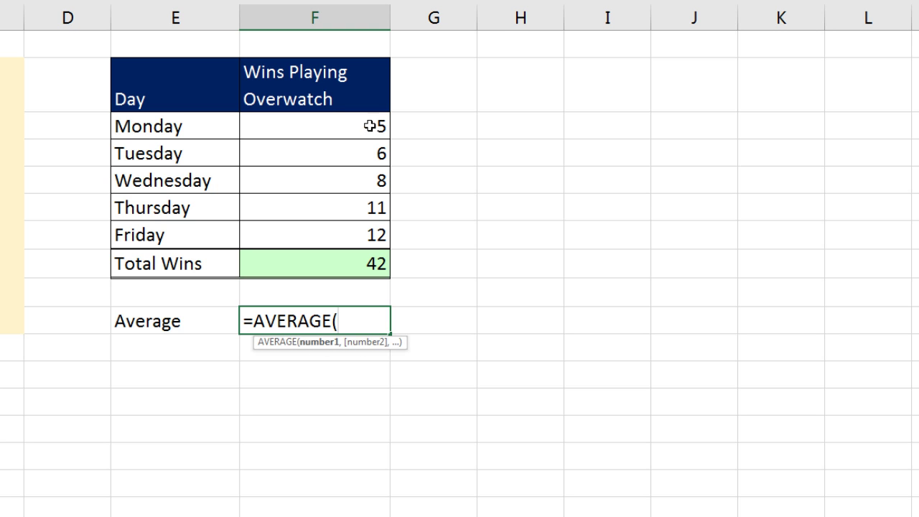
left_click_drag(330, 122, 508, 208)
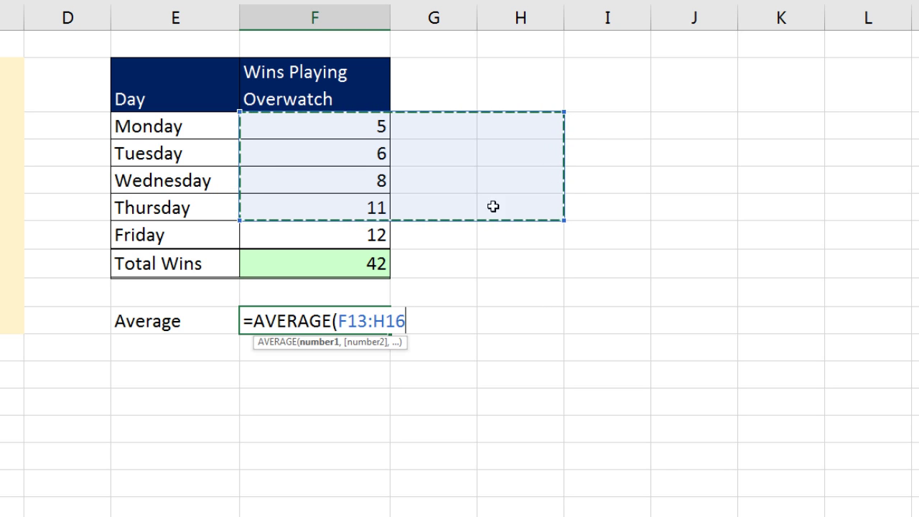
left_click_drag(441, 148, 598, 152)
left_click_drag(544, 197, 571, 317)
left_click_drag(440, 107, 716, 188)
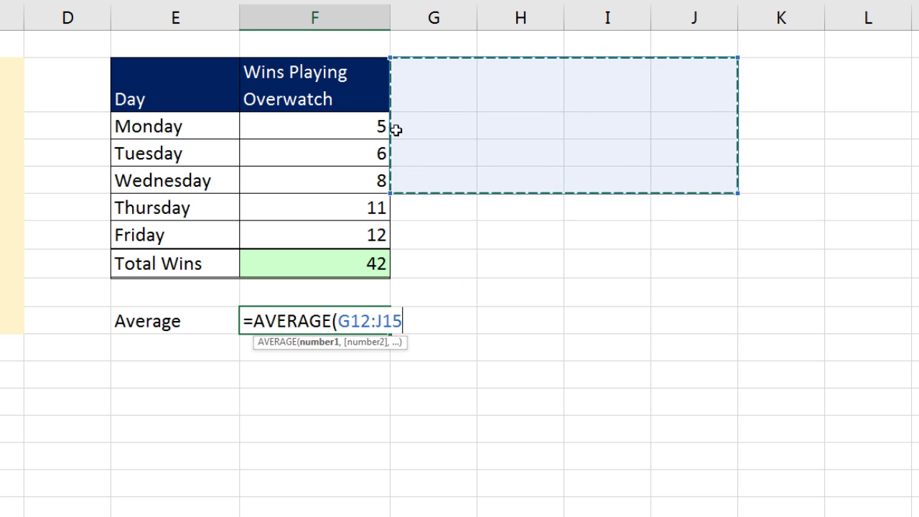
left_click(268, 131)
left_click_drag(267, 131, 286, 236)
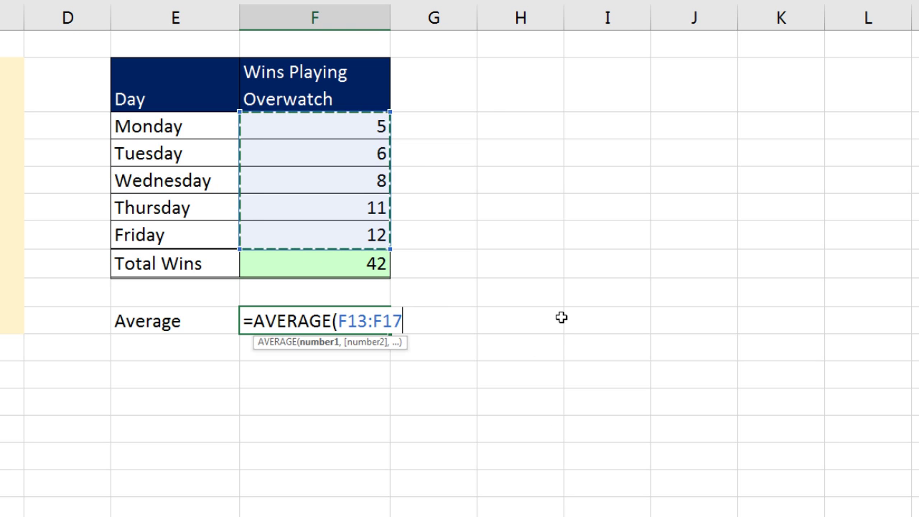
type(")")
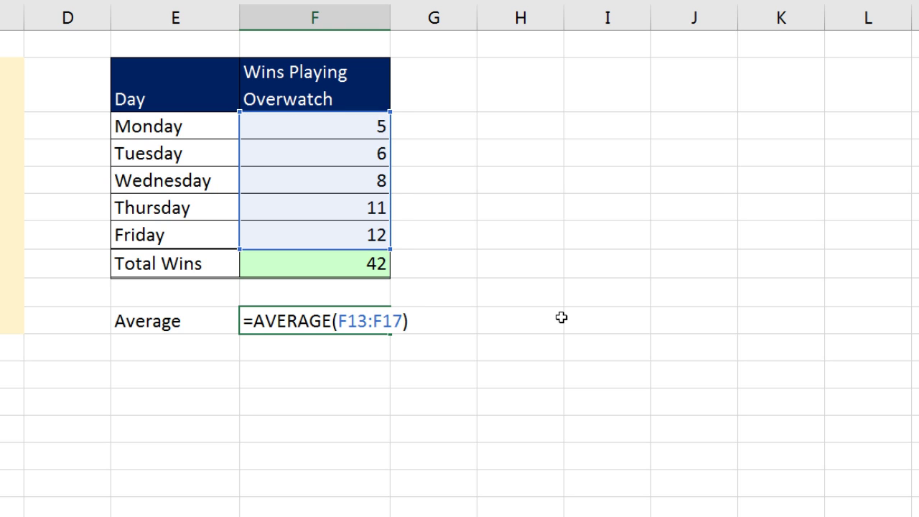
key("Return")
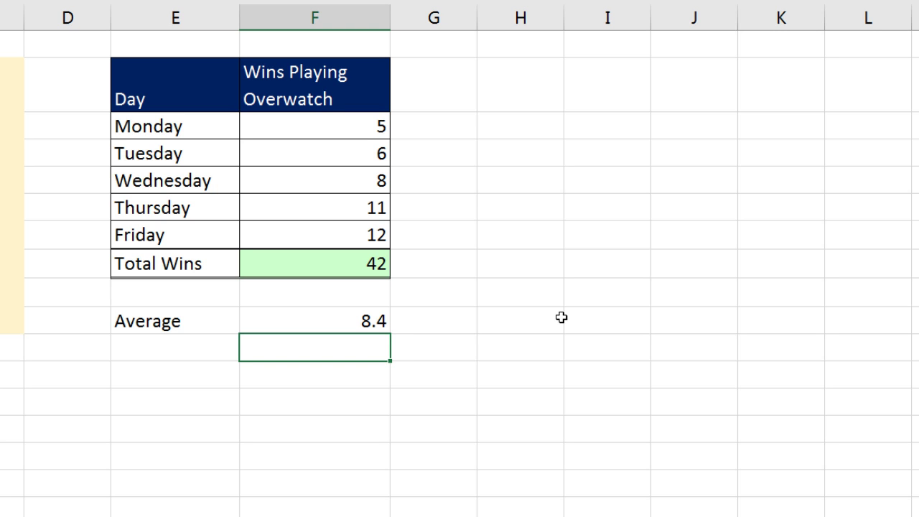
Step: Copy the Total Wins row's light-green fill and borders onto the Average row with Format Painter
left_click(173, 262)
left_click(249, 263, "shift")
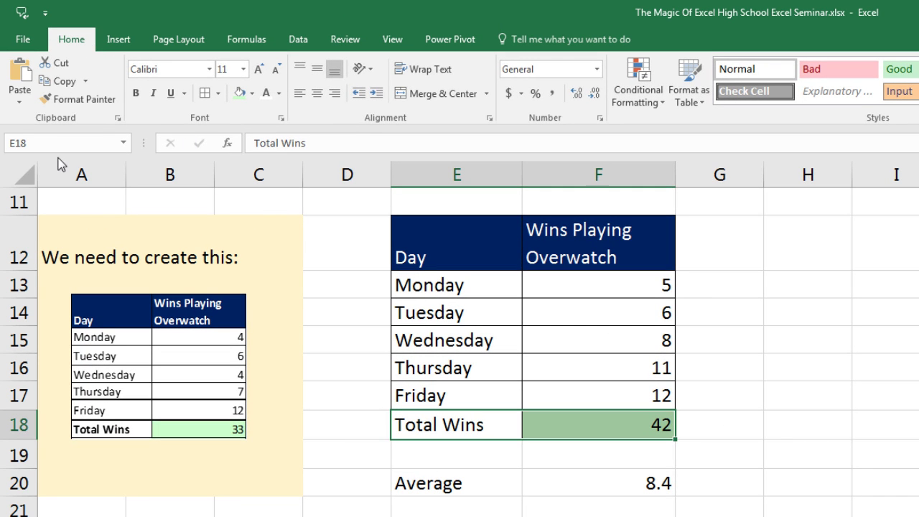
left_click(68, 105)
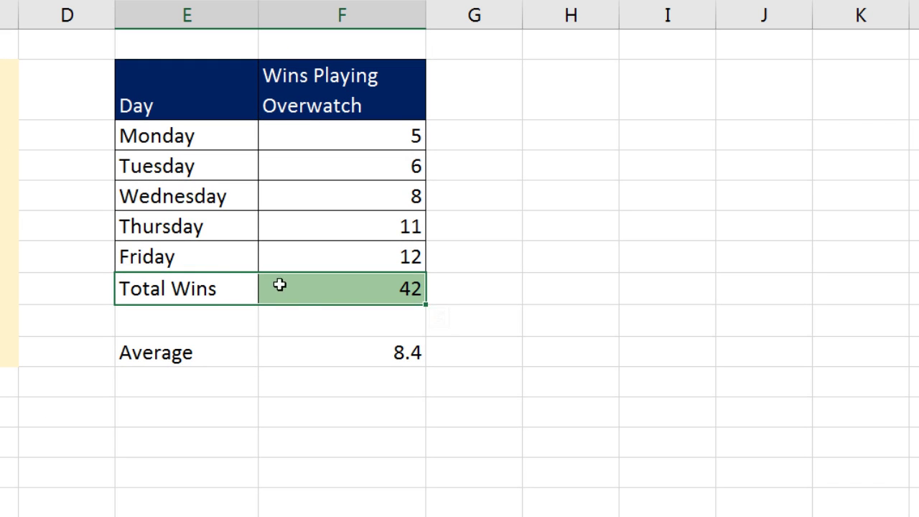
right_click(311, 288)
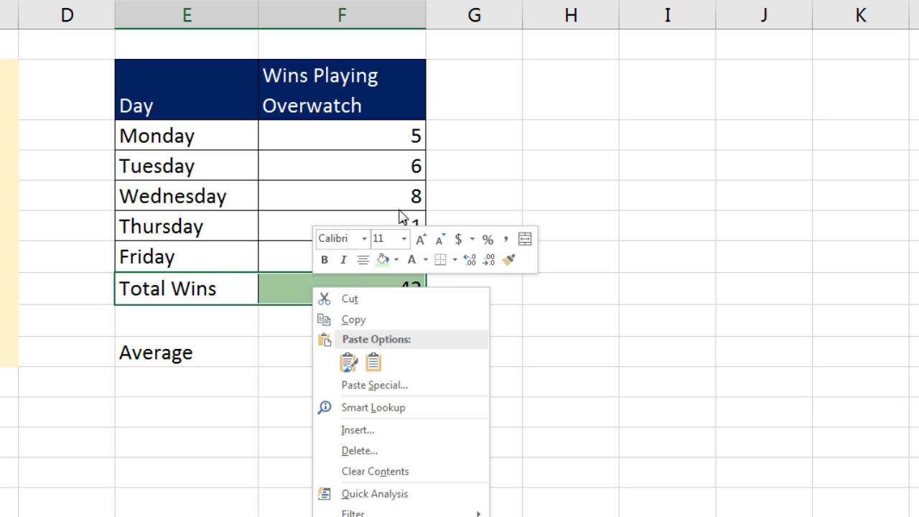
left_click(511, 261)
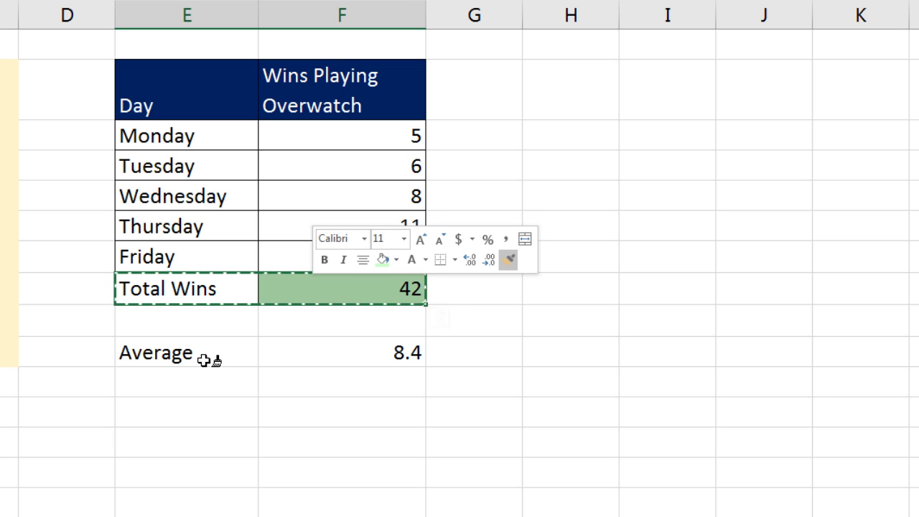
left_click(147, 353)
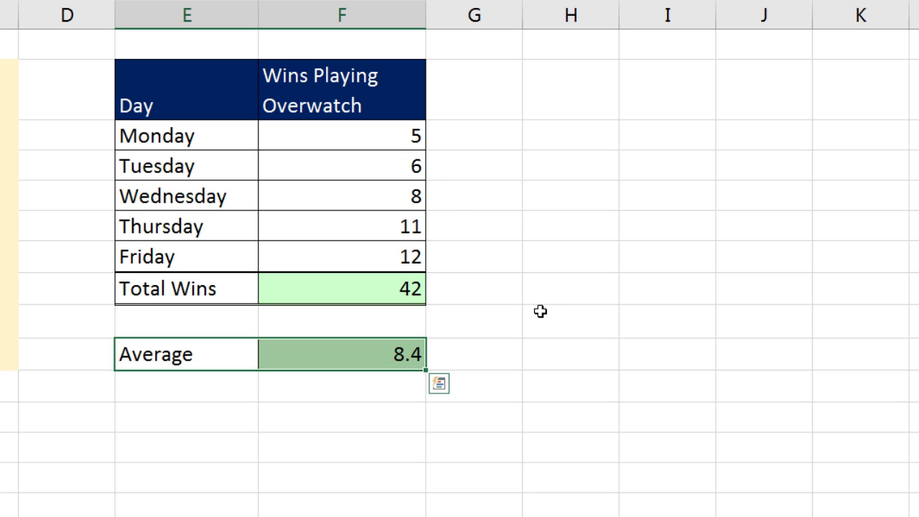
left_click(533, 424)
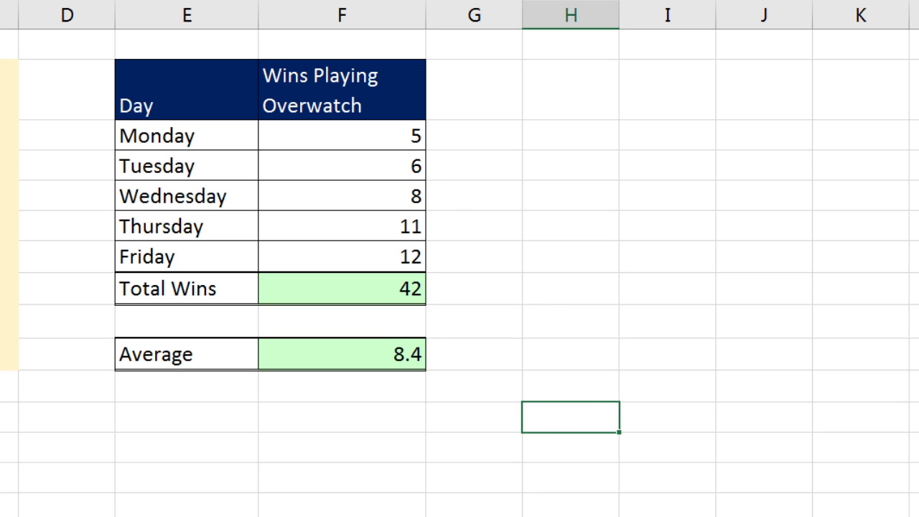
left_click(381, 360)
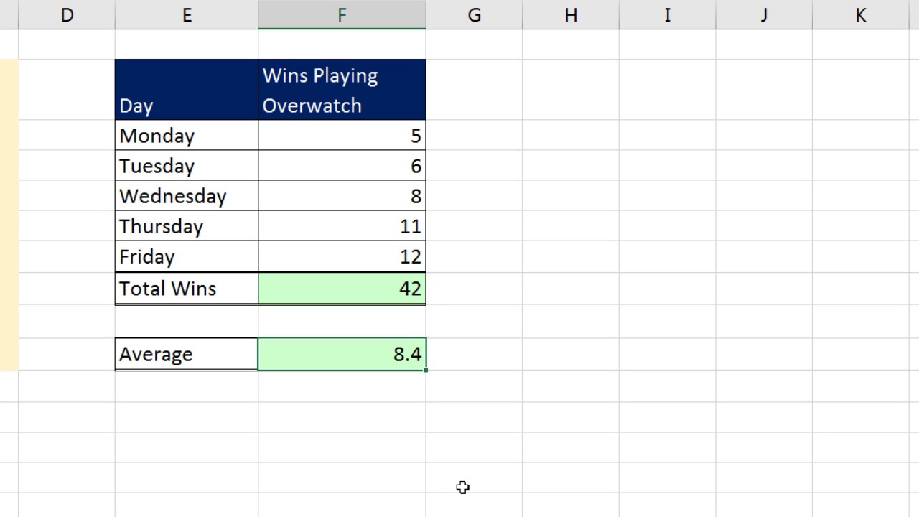
Step: Check the =AVERAGE(F13:F17) formula, then change Monday's wins in F13 from 5 to 15
key("F2")
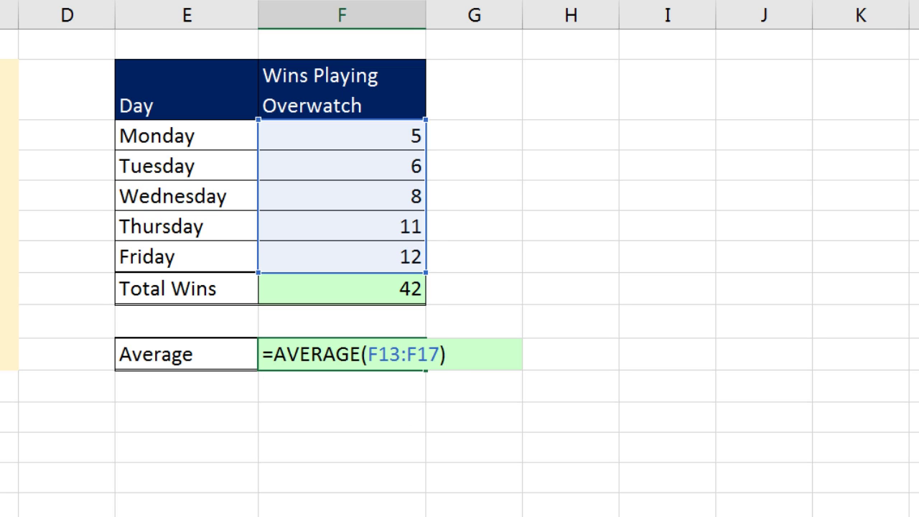
key("Return")
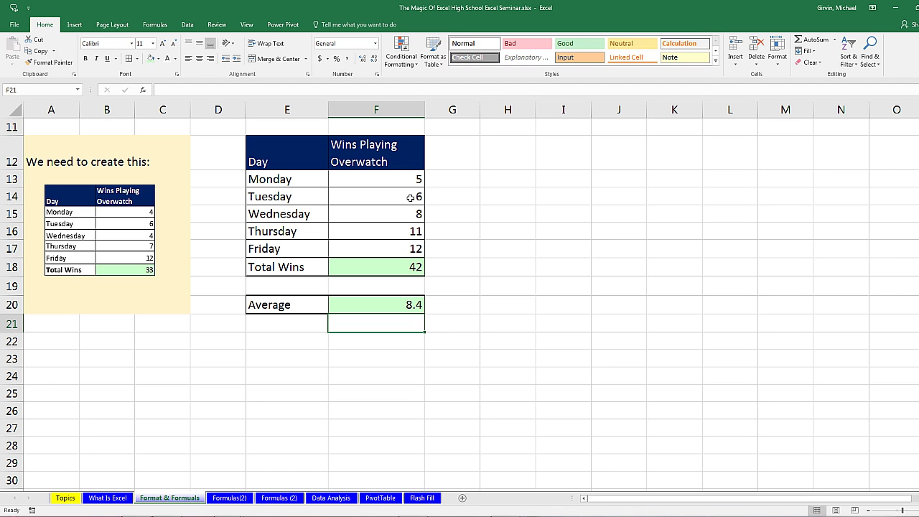
left_click(406, 185)
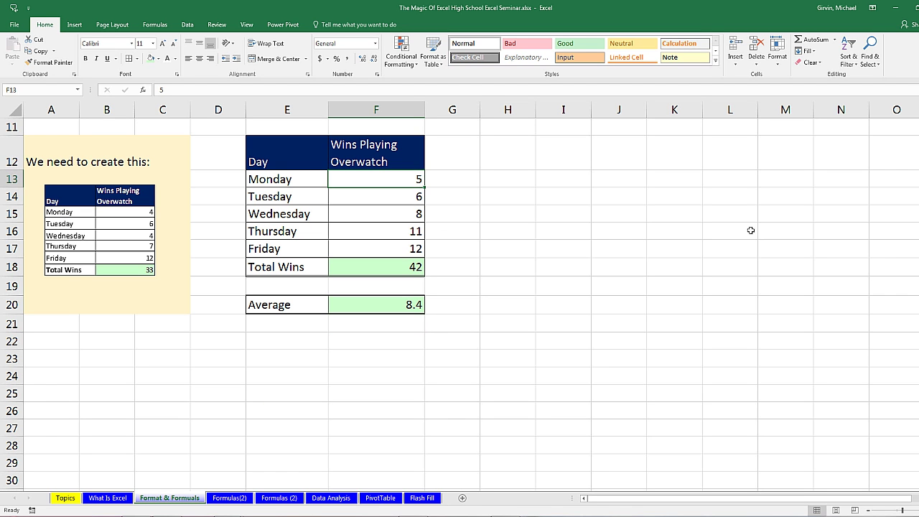
type("15")
key("Return")
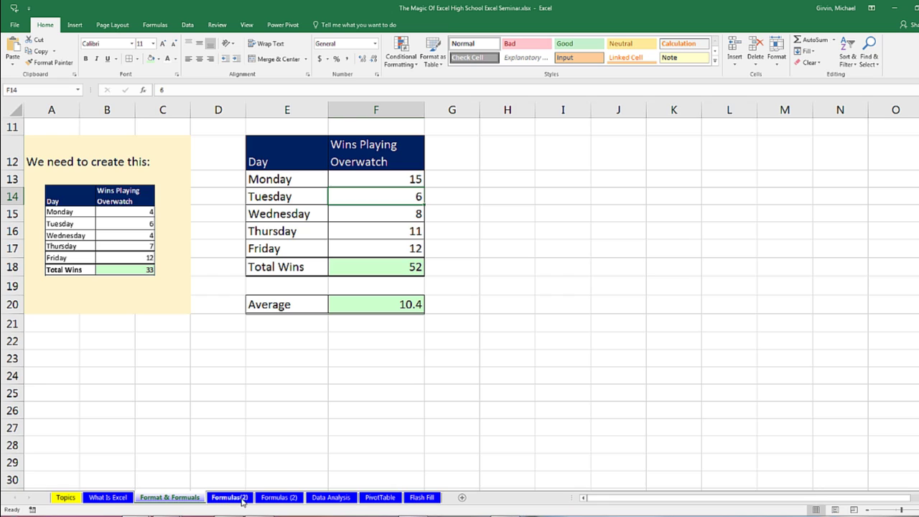
Step: Switch to the Formulas(2) sheet and look over the first two sales records in rows 7-8
left_click(229, 497)
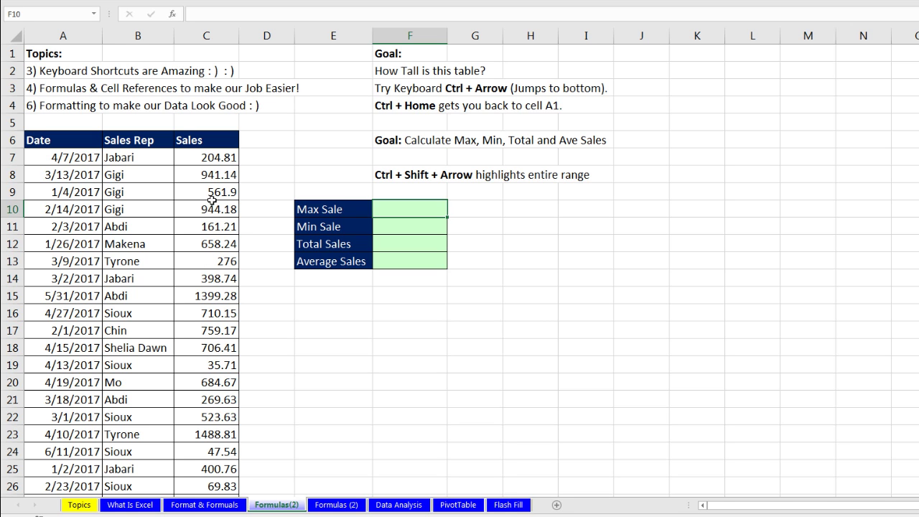
left_click_drag(52, 158, 193, 166)
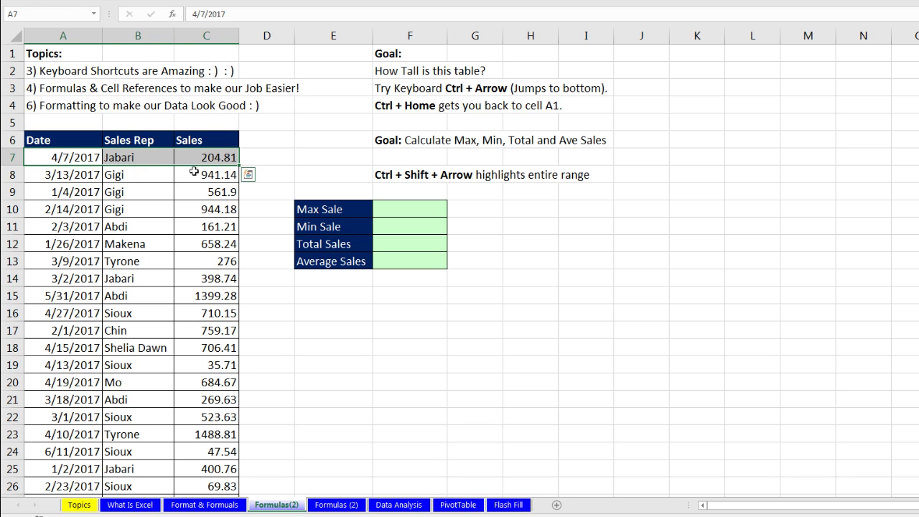
left_click(69, 157)
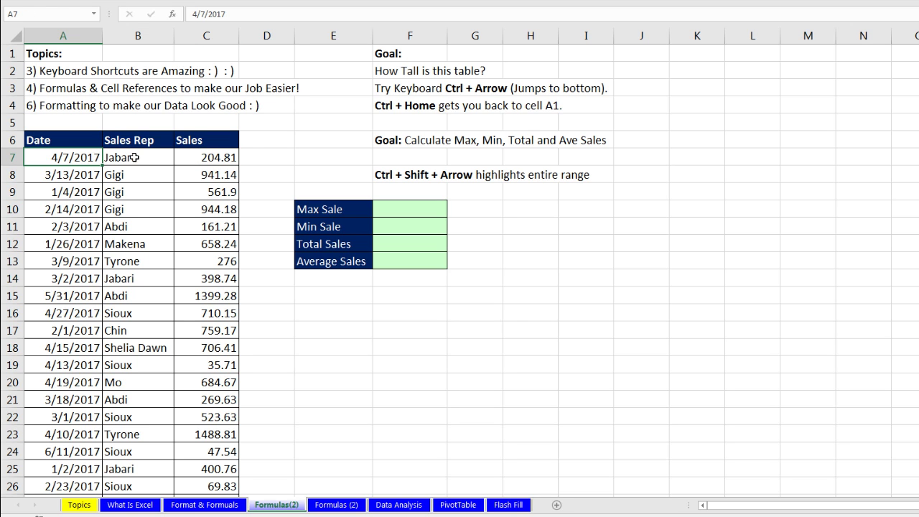
left_click(130, 157)
left_click(214, 156)
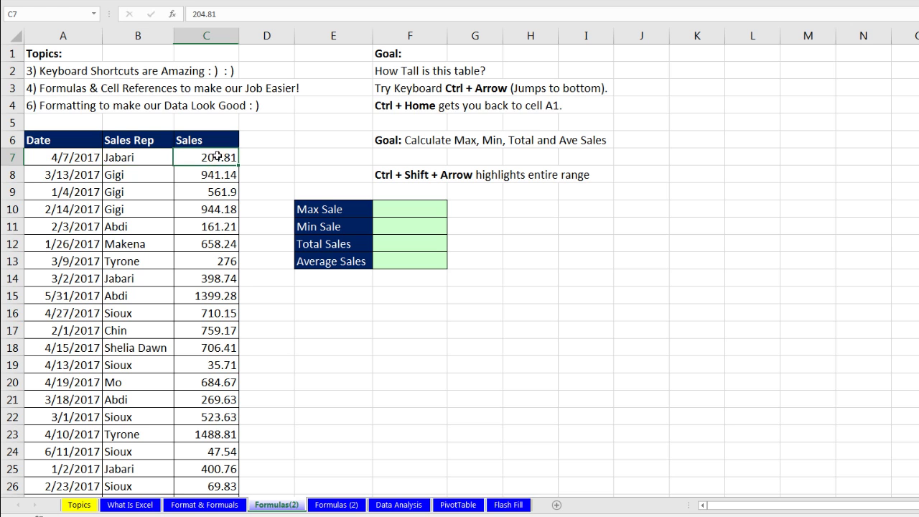
left_click(74, 175)
left_click(147, 175)
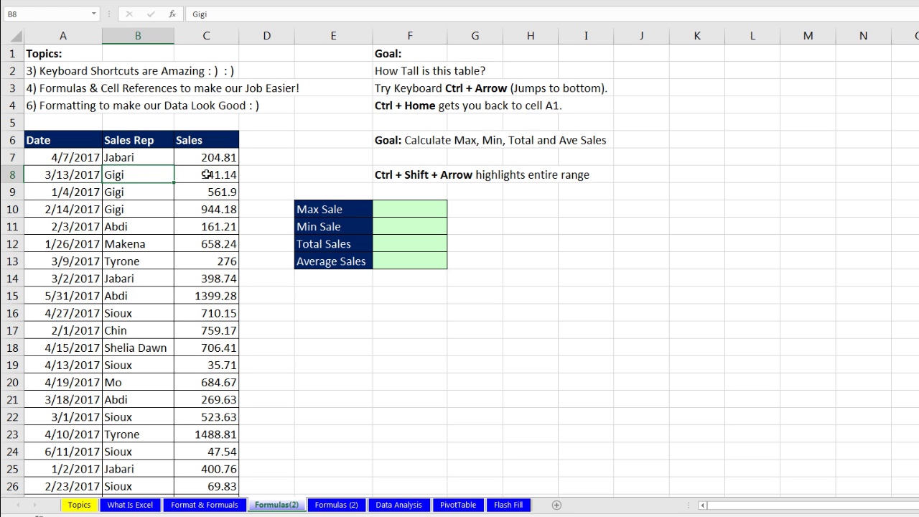
left_click(206, 174)
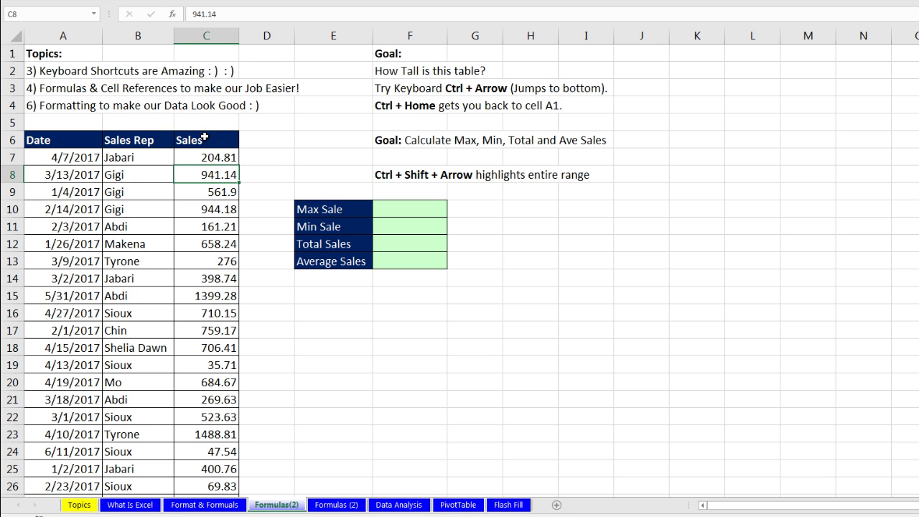
Step: Jump from C7 to the end of the Sales data and the sheet, then return to A1
scroll(203, 242, "down", 4)
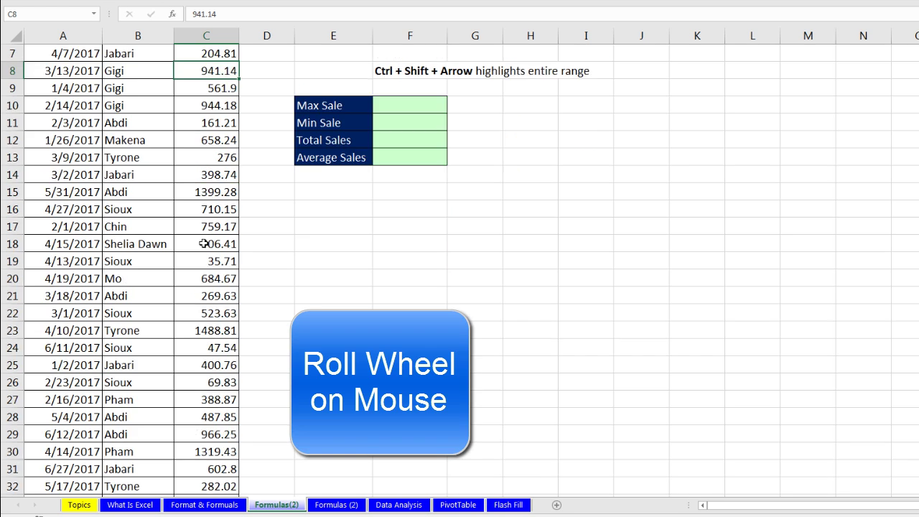
scroll(202, 244, "down", 2)
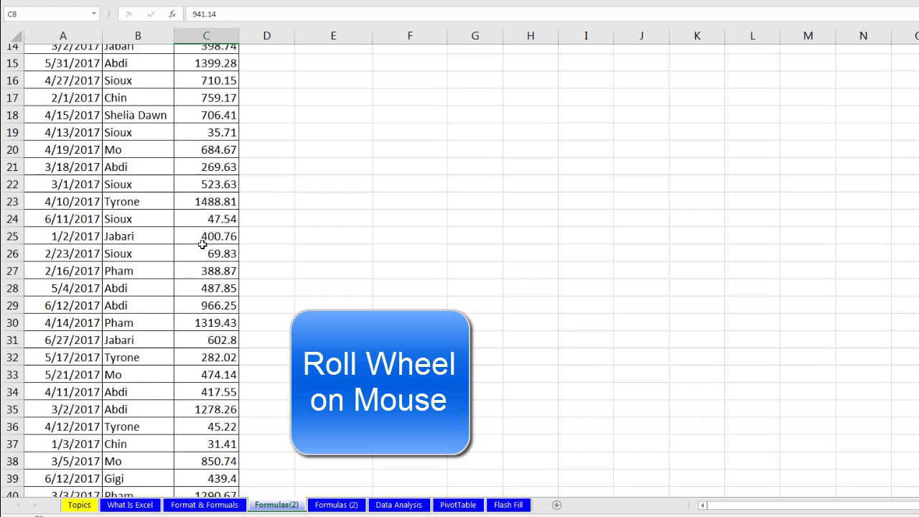
scroll(209, 287, "down", 17)
scroll(209, 287, "down", 14)
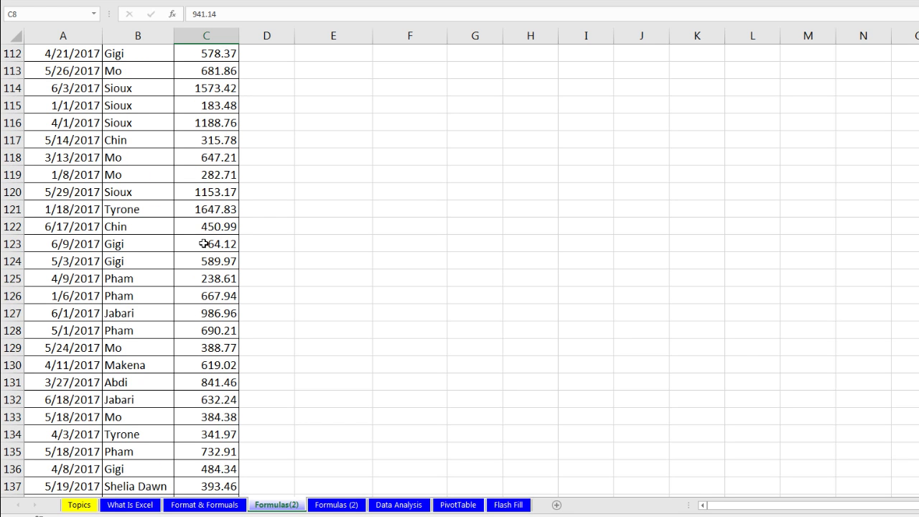
scroll(585, 249, "up", 20)
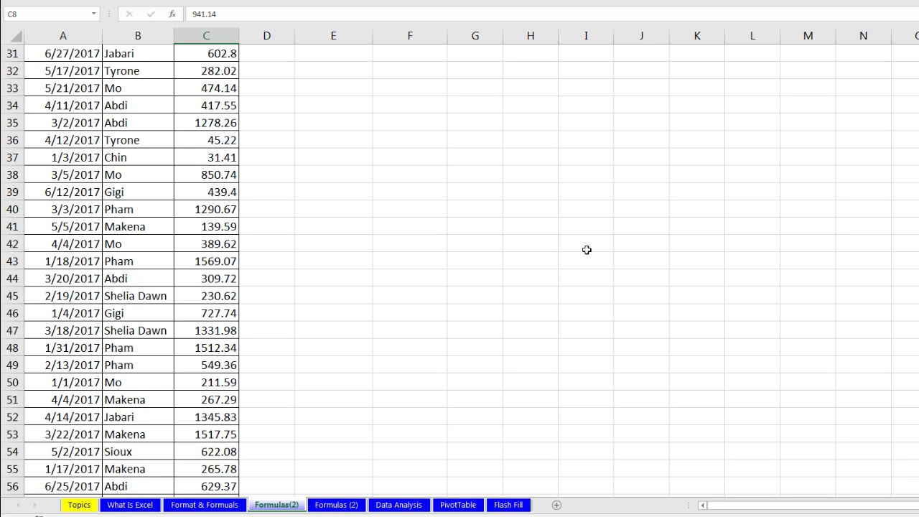
scroll(586, 249, "up", 10)
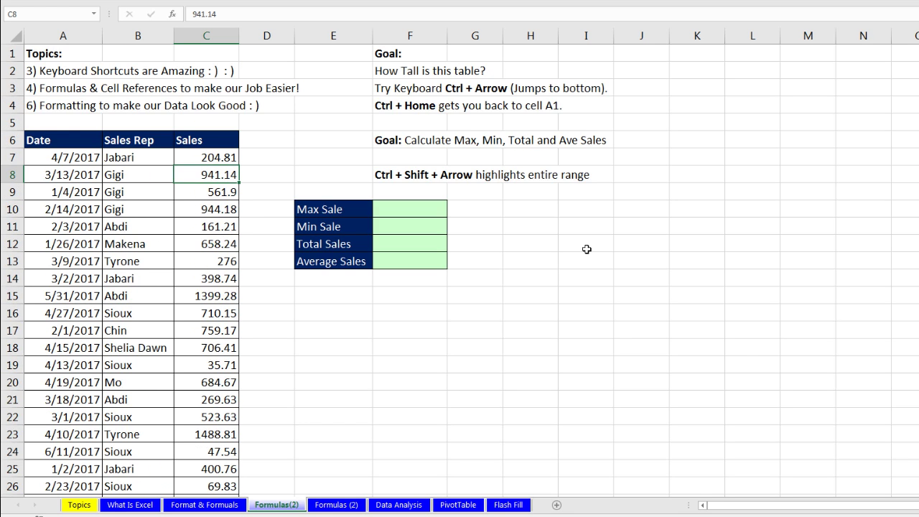
left_click(203, 153)
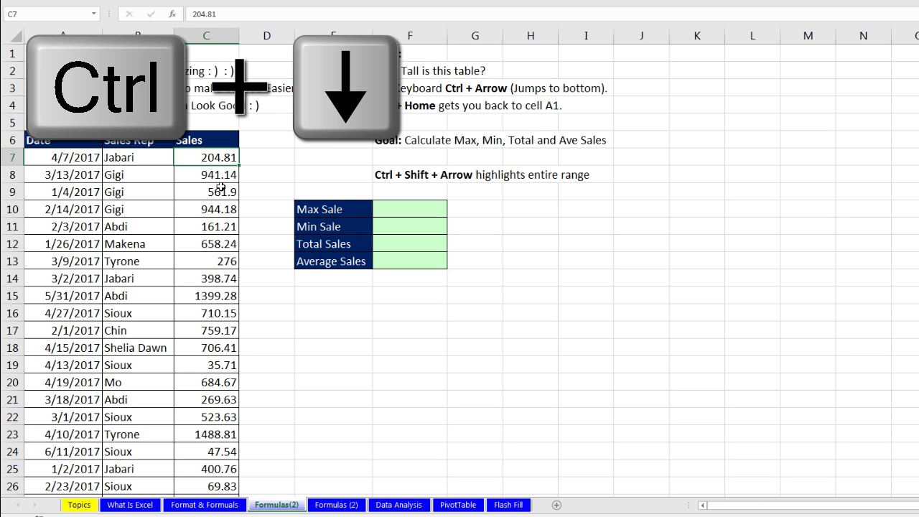
key("ctrl+Down")
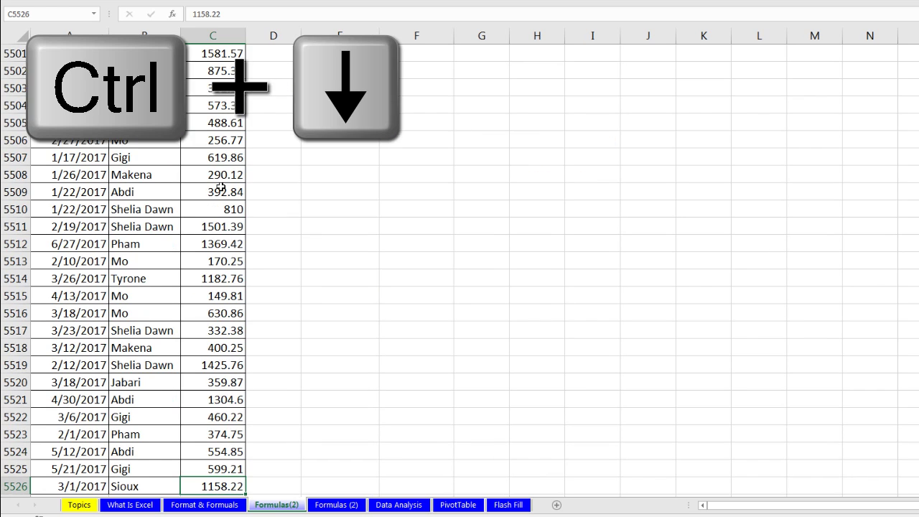
scroll(80, 460, "down", 1)
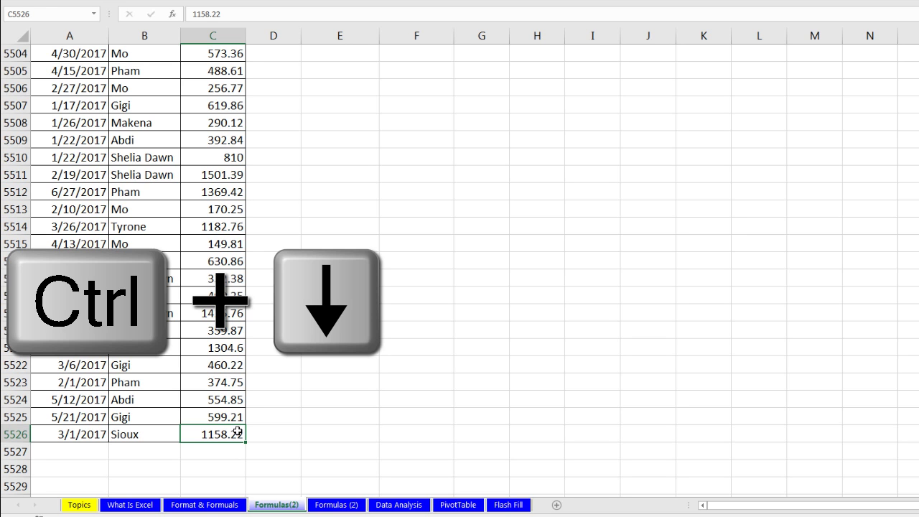
key("ctrl+Down")
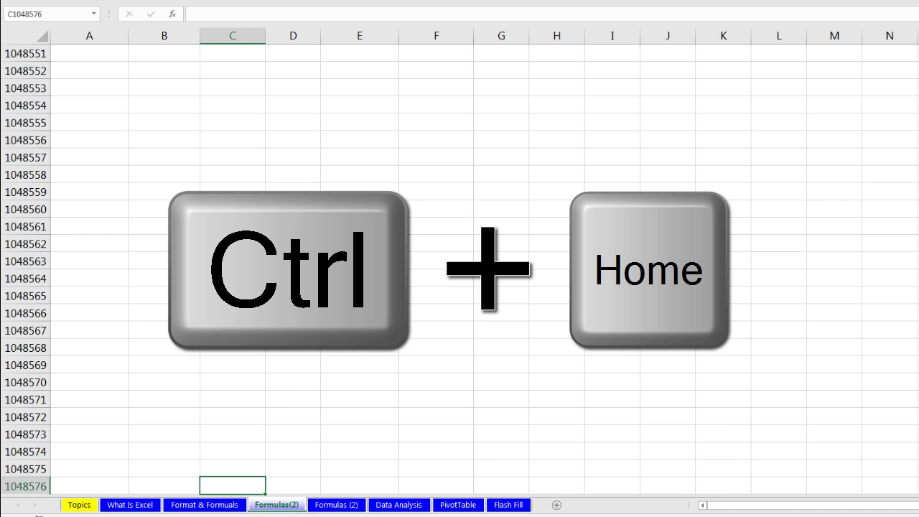
key("ctrl+Home")
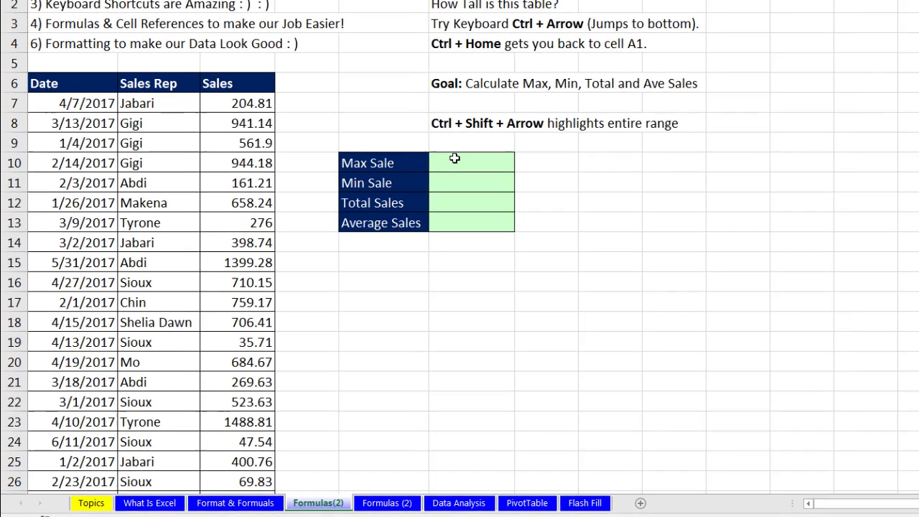
Step: Enter a made-up function name 'big' in Max Sale cell F10 to demonstrate the error
left_click(394, 205)
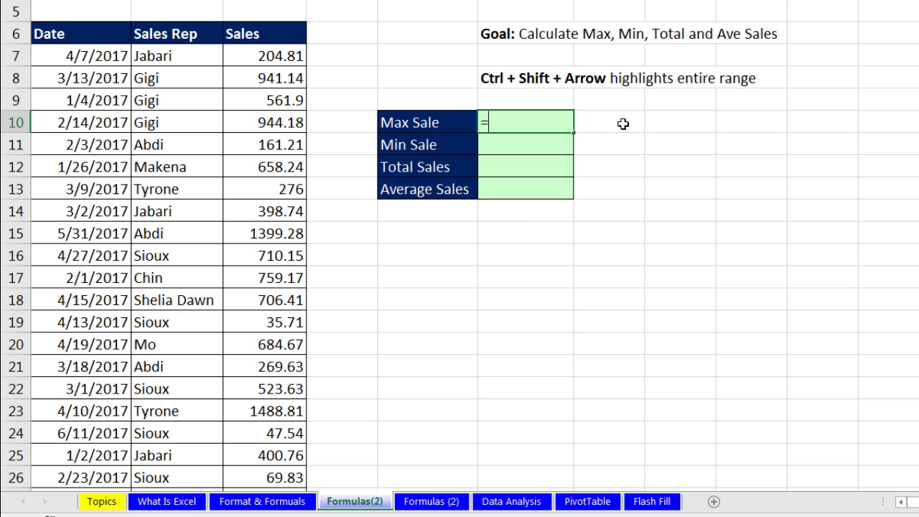
type("la")
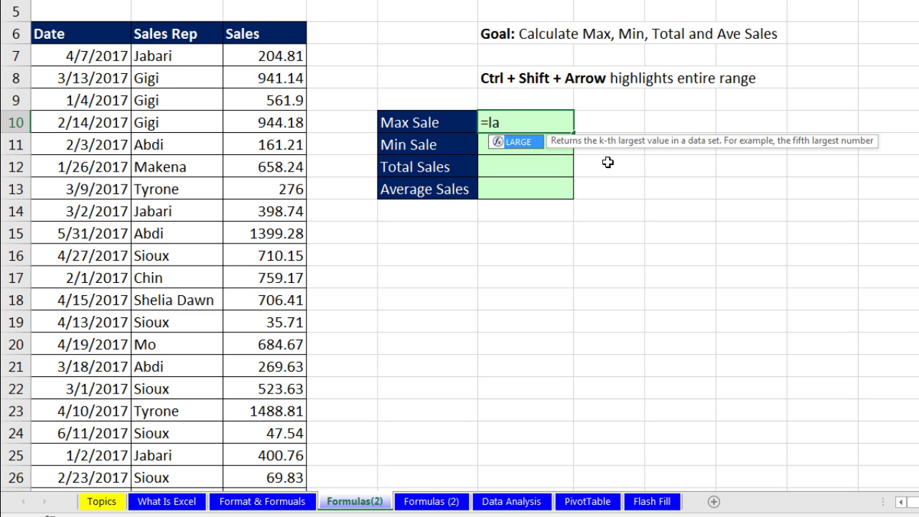
key("BackSpace")
key("BackSpace")
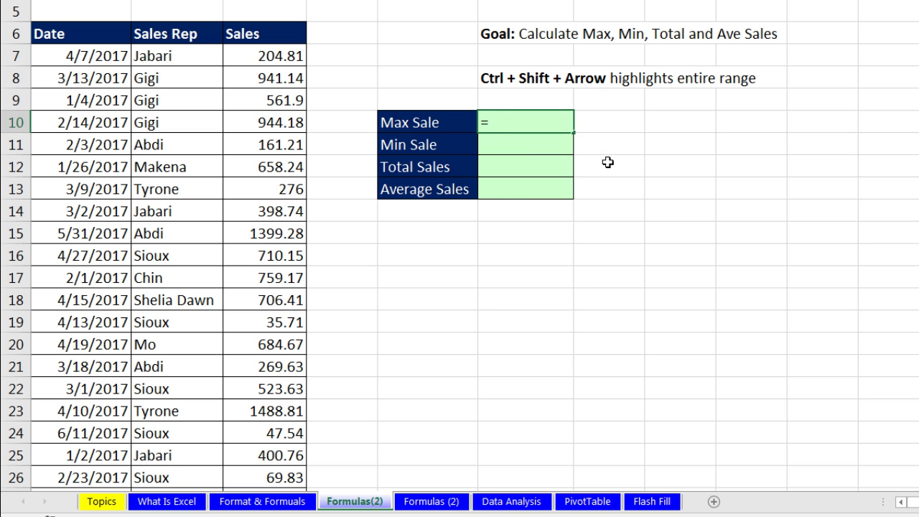
type("big")
key("ctrl+Return")
key("F2")
key("BackSpace")
key("BackSpace")
key("BackSpace")
Step: Replace it with =MAX(C7:C5526), covering the whole Sales column
type("m")
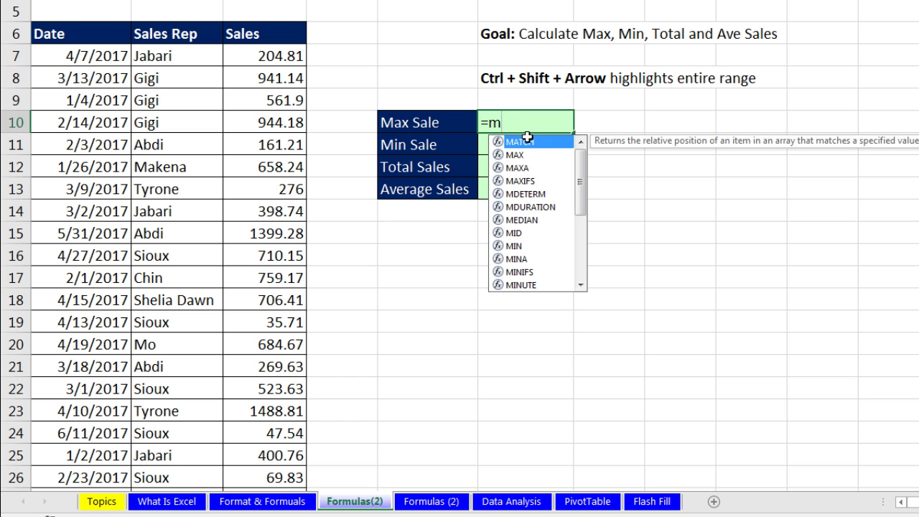
type("a")
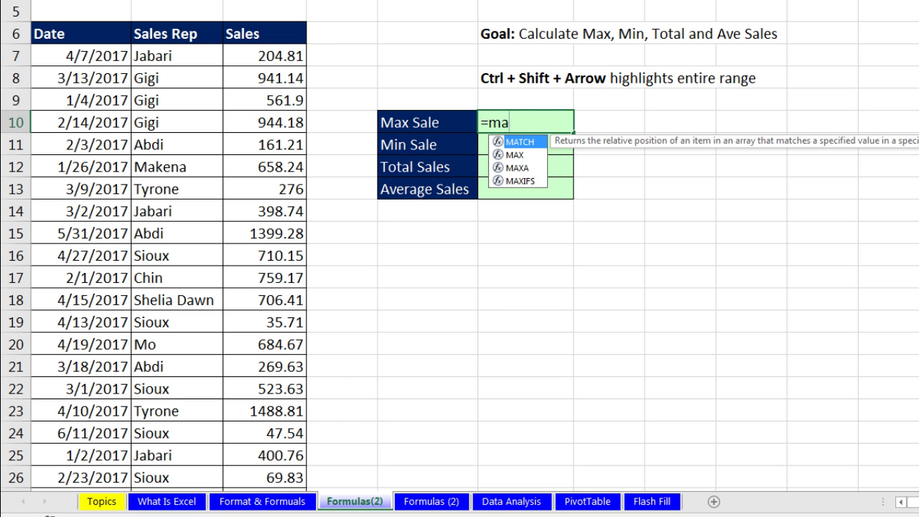
key("Down")
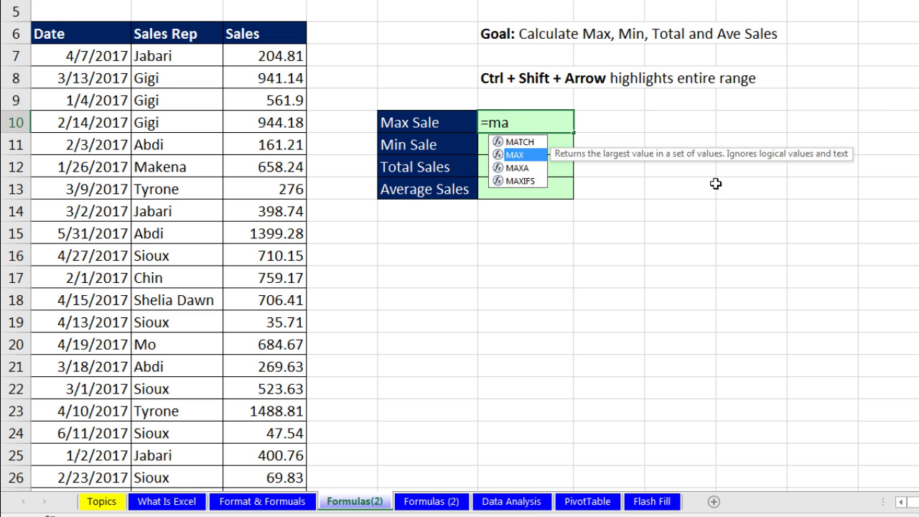
key("Tab")
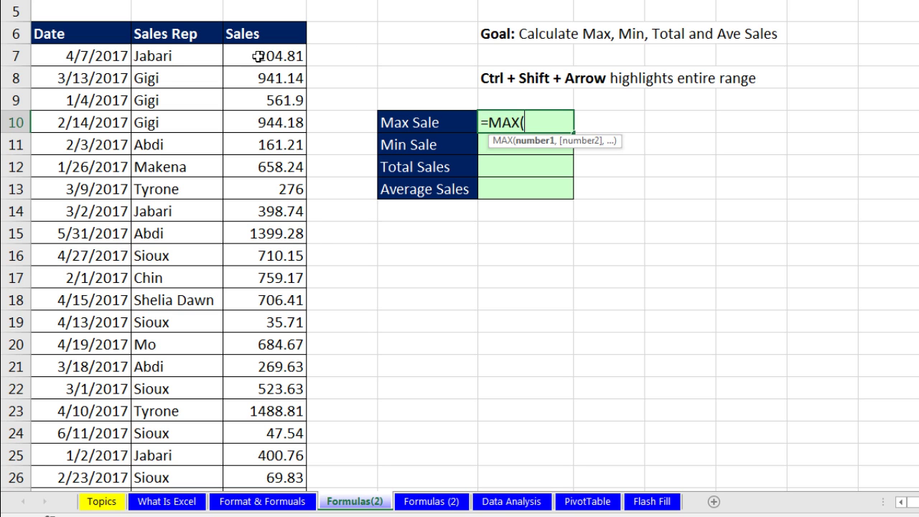
left_click_drag(264, 55, 265, 322)
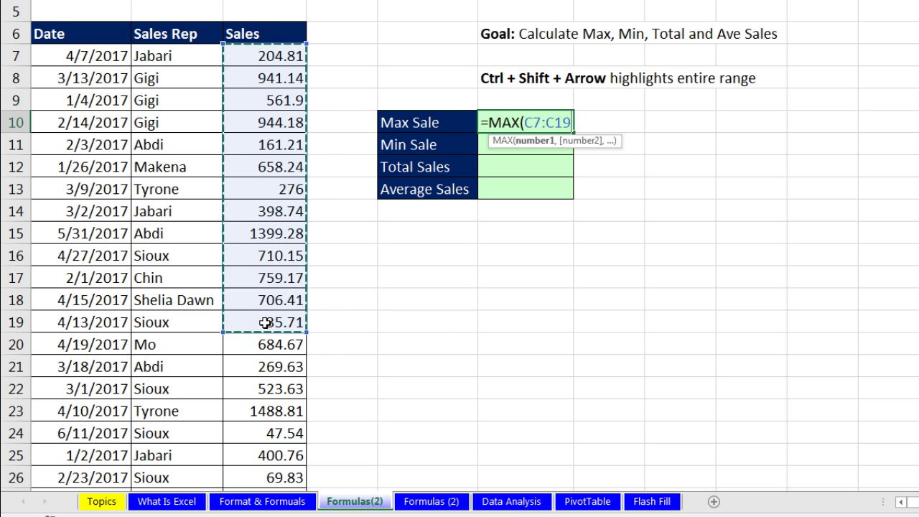
left_click(273, 51)
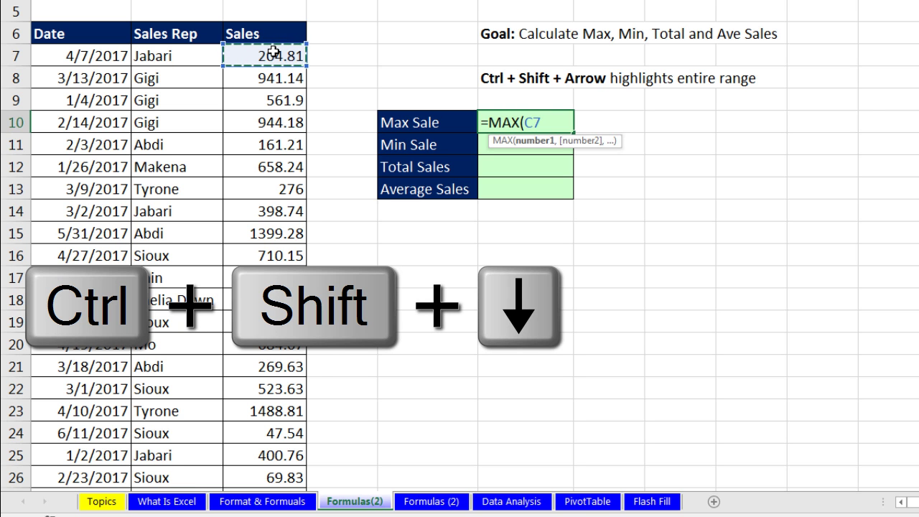
key("ctrl+shift+Down")
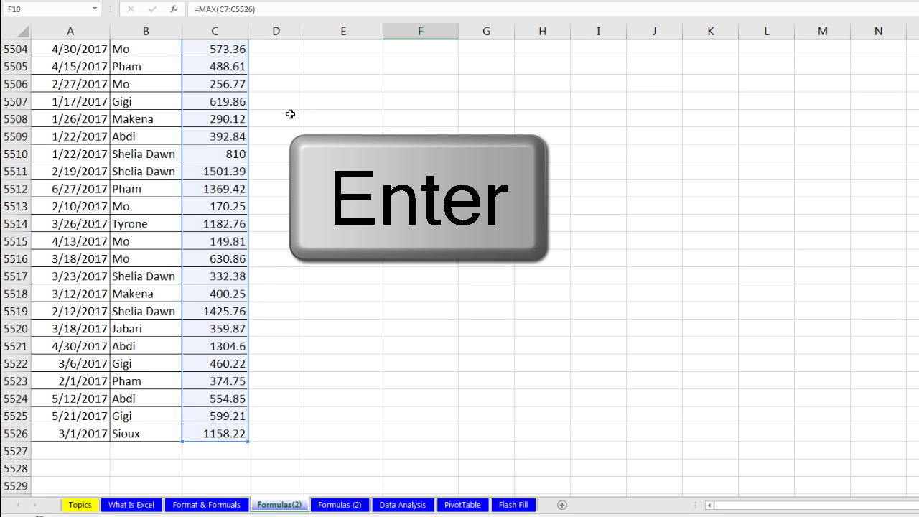
key("Return")
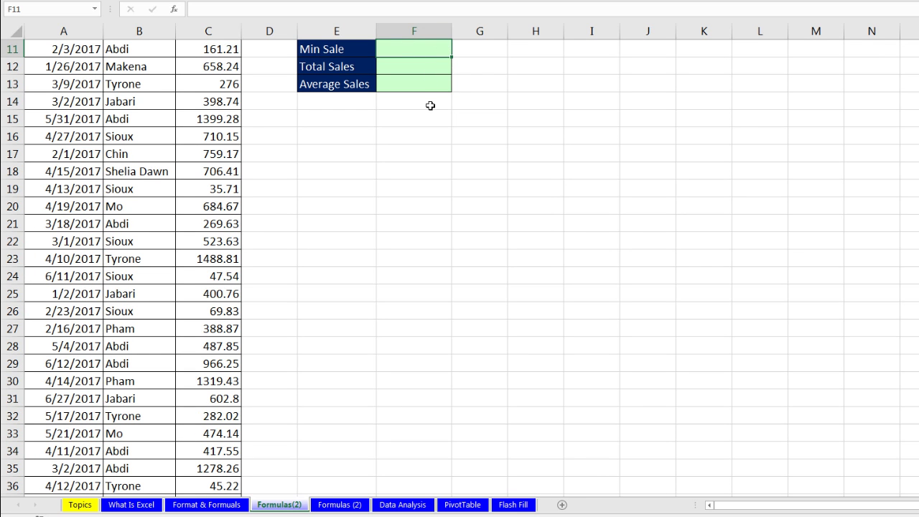
Step: Enter =MIN(C7:C5526) in the Min Sale cell F11, returning 0.19
scroll(430, 106, "up", 1)
scroll(430, 106, "up", 3)
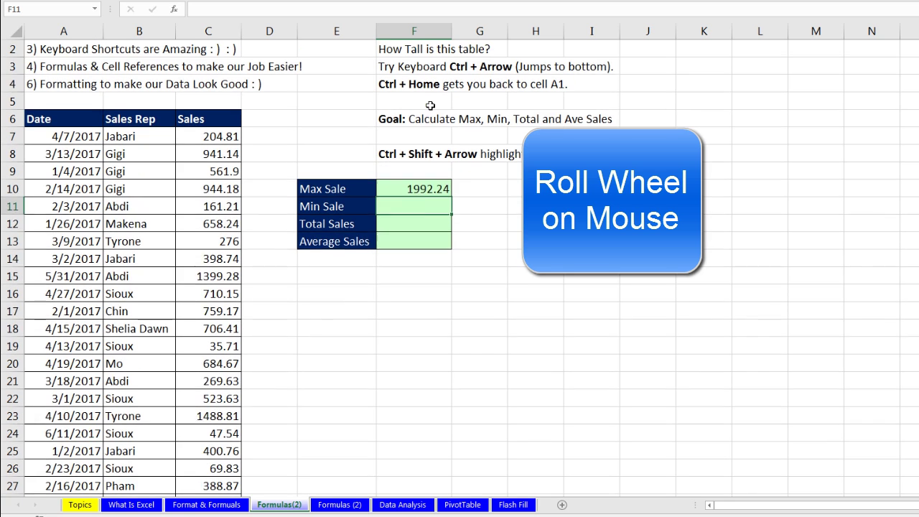
left_click(428, 206)
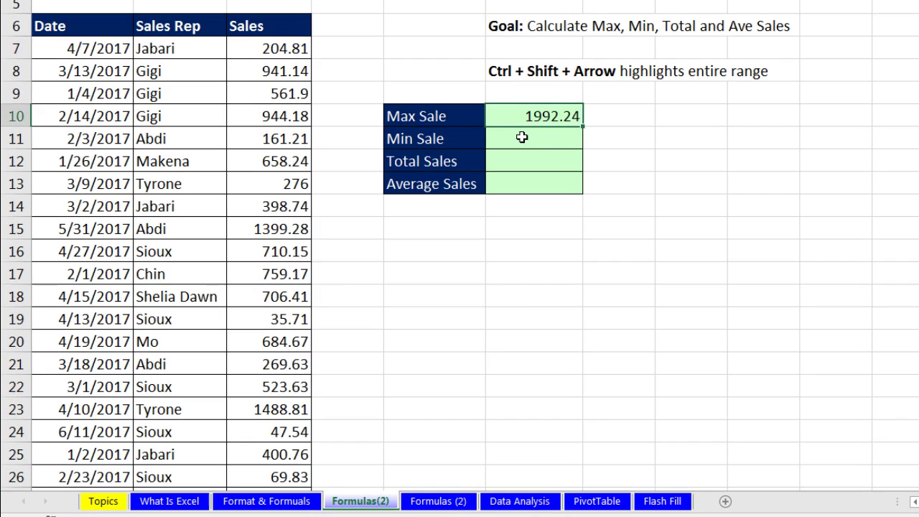
left_click(483, 168)
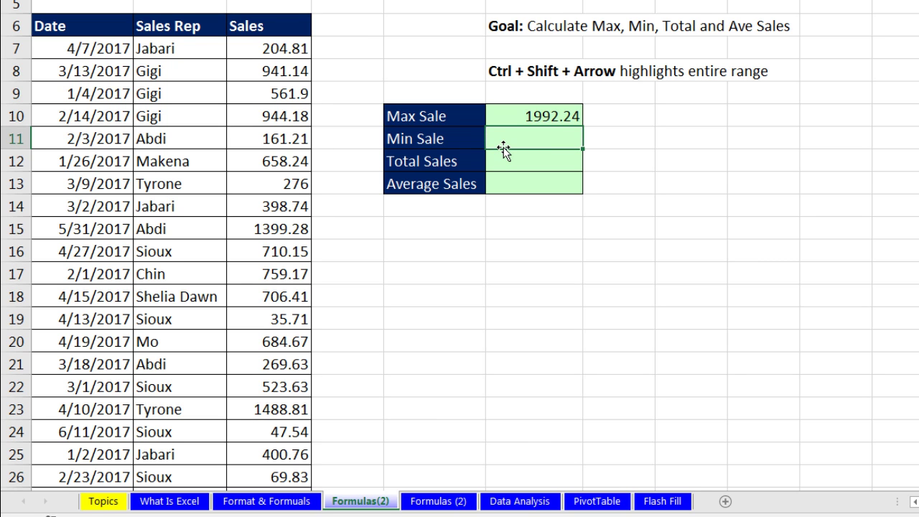
type("=mi")
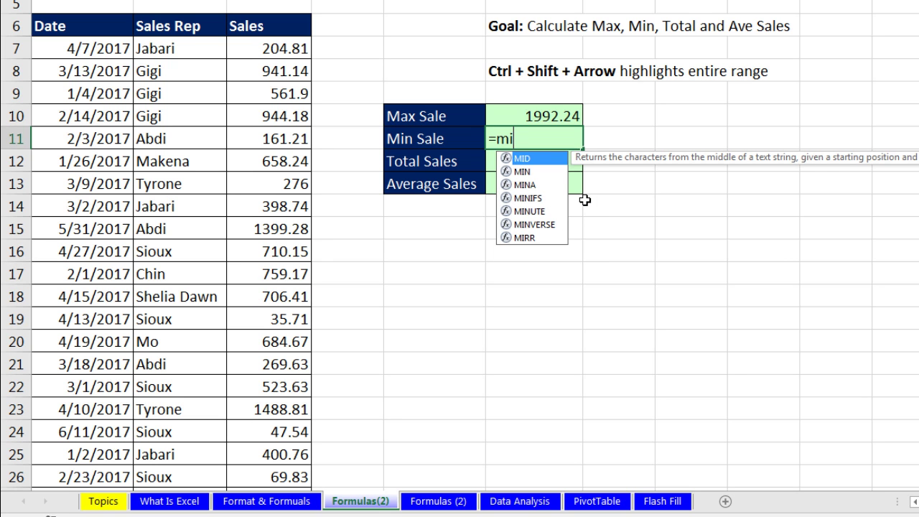
type("n")
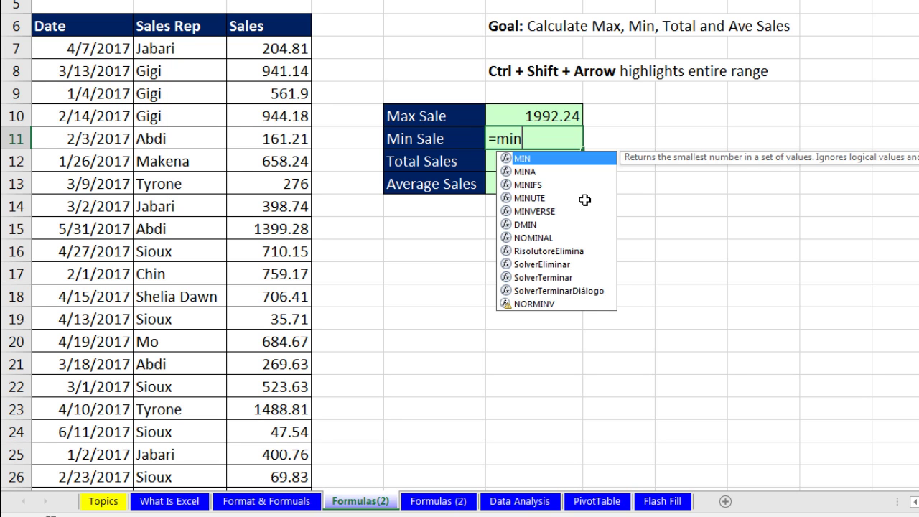
key("Tab")
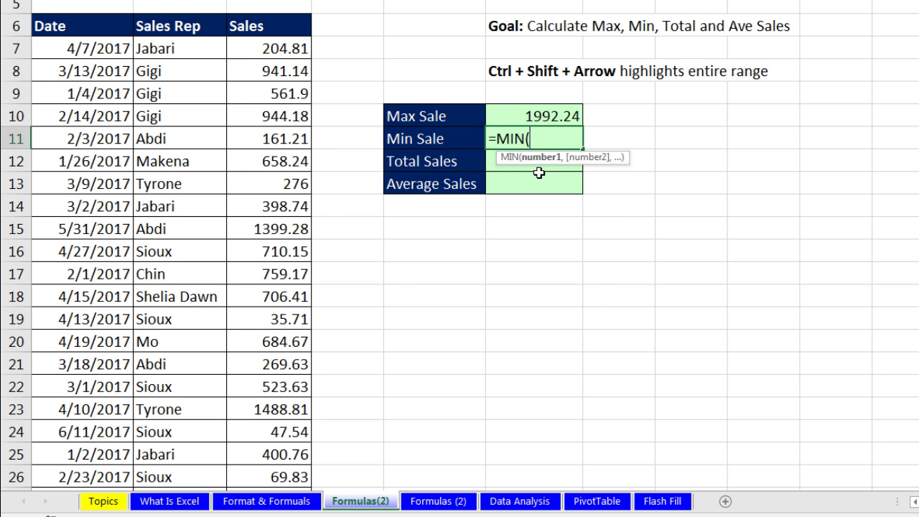
left_click(261, 49)
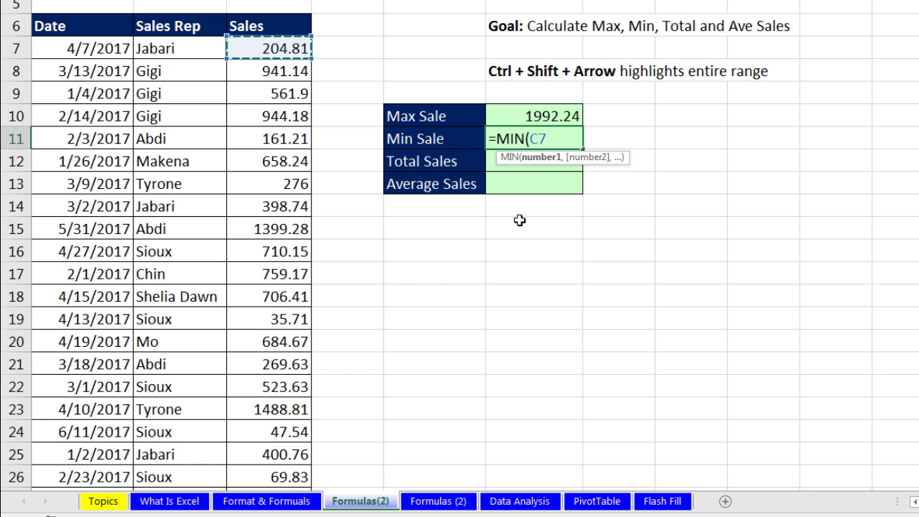
key("ctrl+shift+Down")
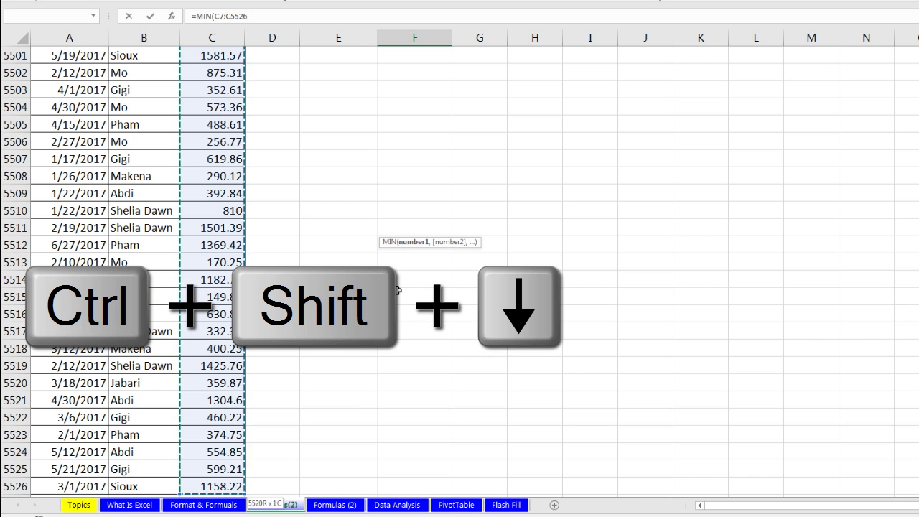
type(")")
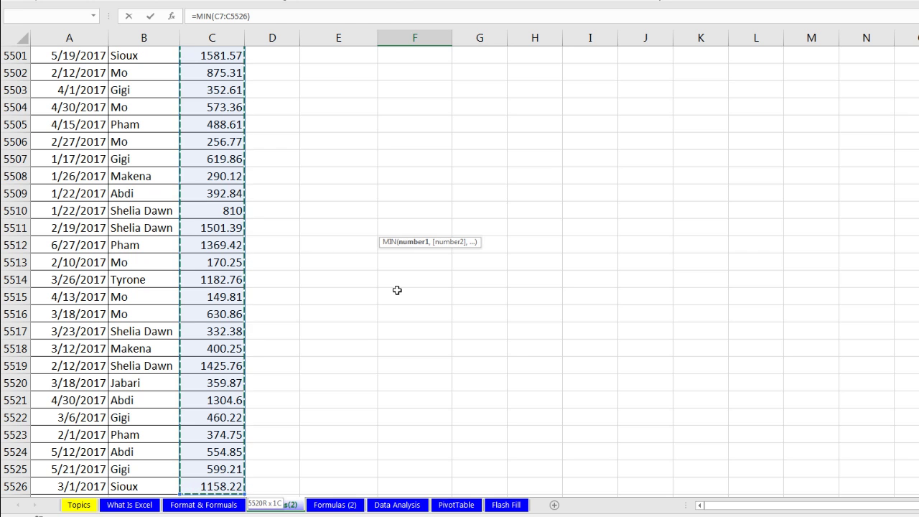
key("Return")
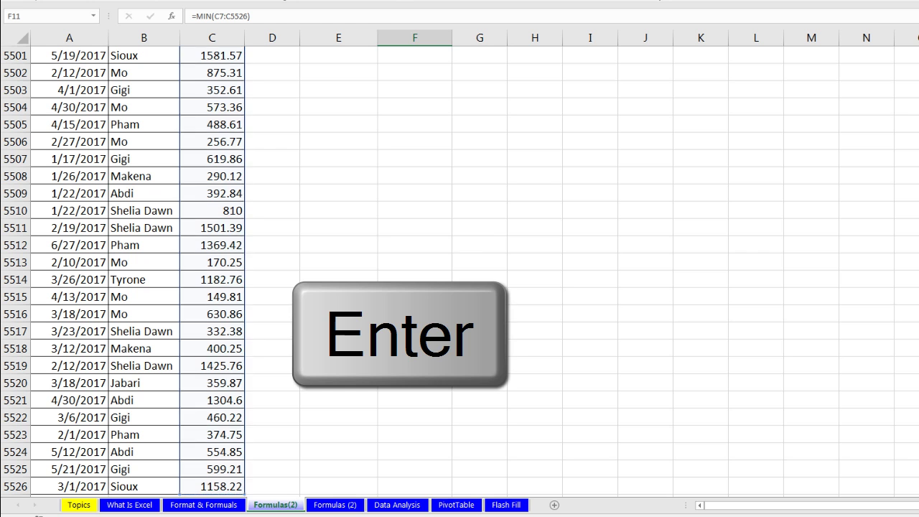
scroll(420, 205, "up", 4)
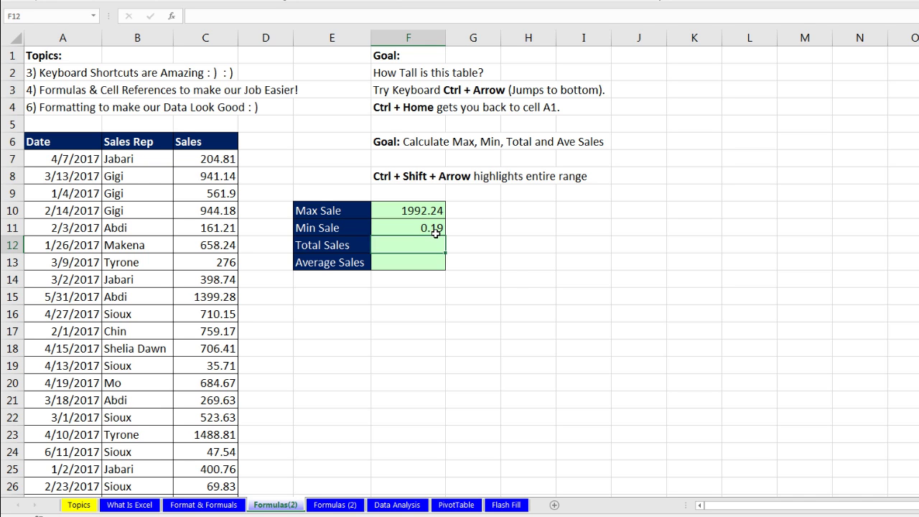
left_click(435, 233)
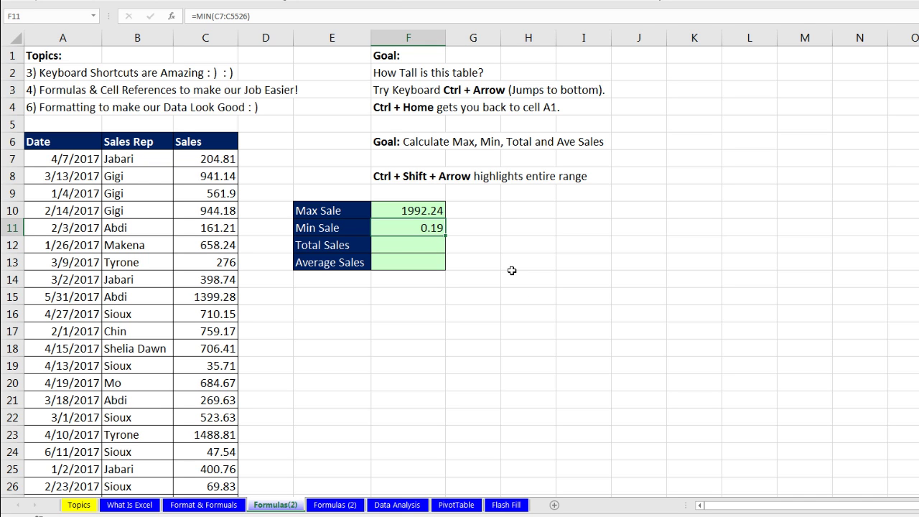
Step: AutoSum C7:C5526 in the Total Sales cell F12, giving 3550142.43
left_click(428, 243)
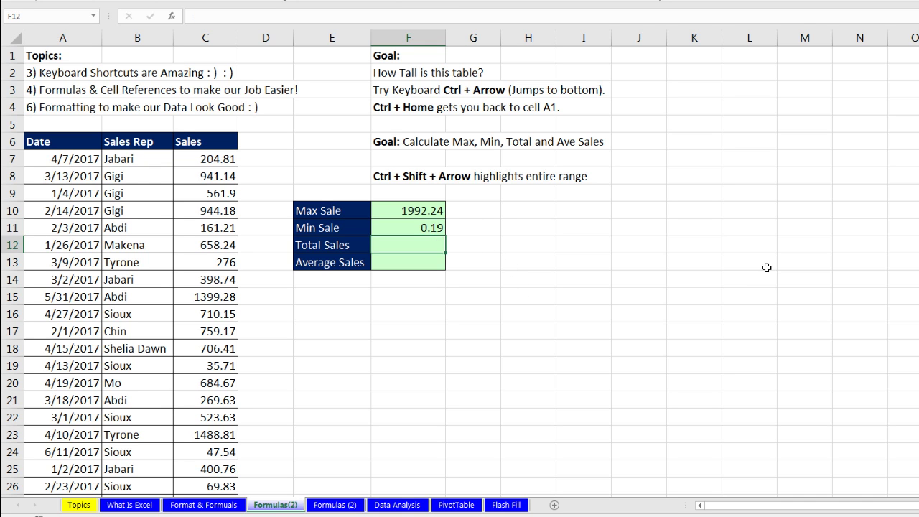
key("alt+equal")
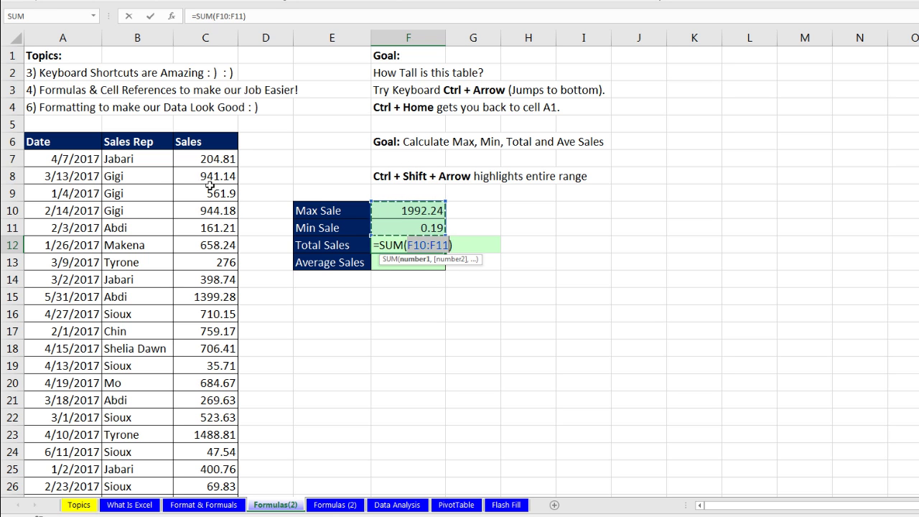
left_click(205, 159)
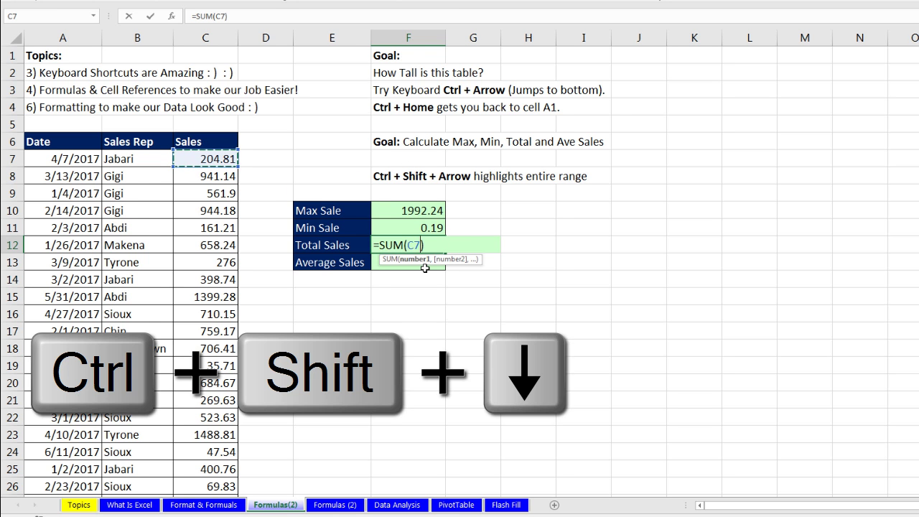
key("ctrl+shift+Down")
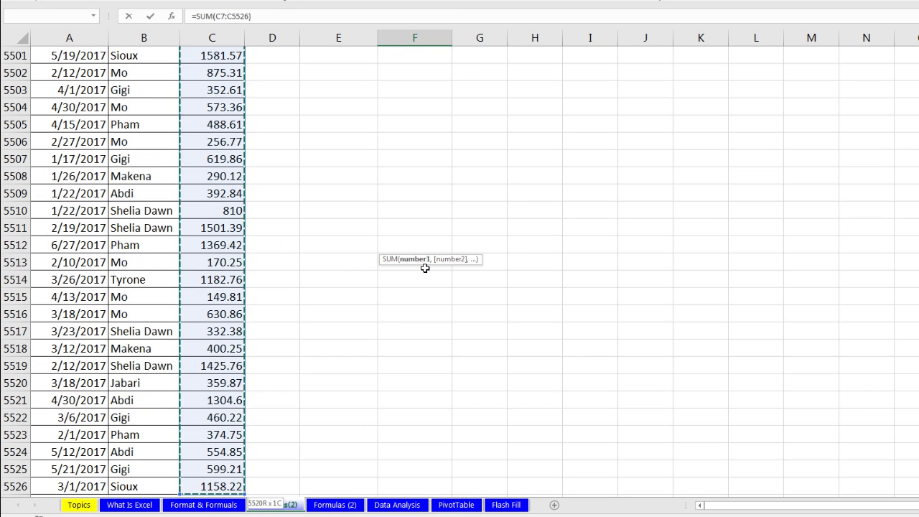
key("Return")
scroll(425, 268, "up", 2)
scroll(425, 268, "up", 2)
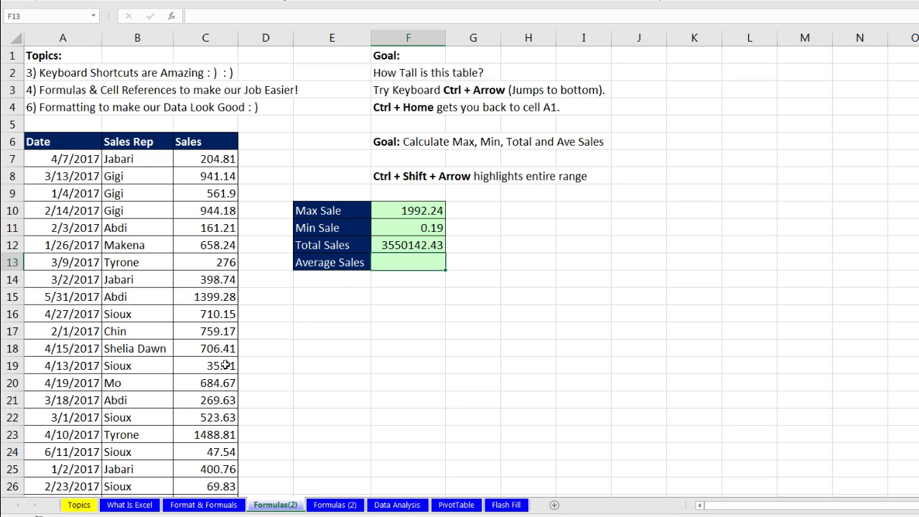
Step: Enter =AVERAGE(C7:C5526) in Average Sales cell F13, showing 643.141745
type("=aver")
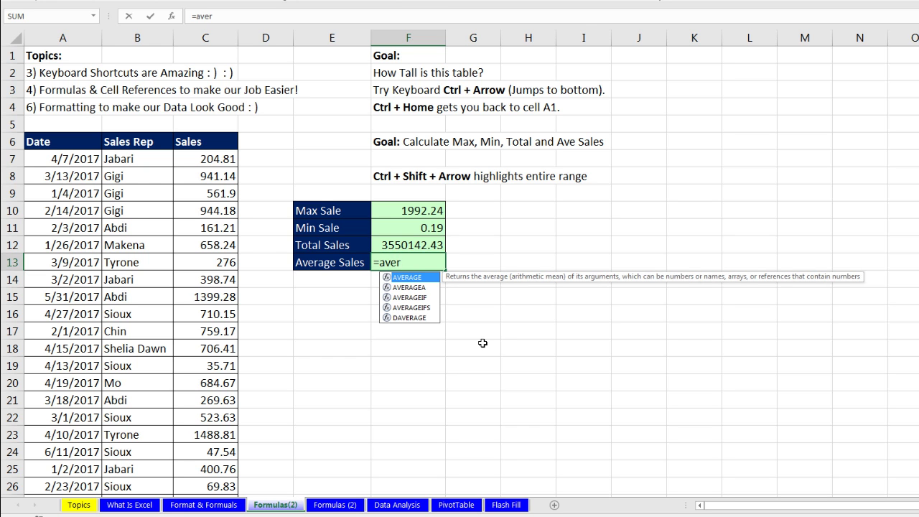
key("Tab")
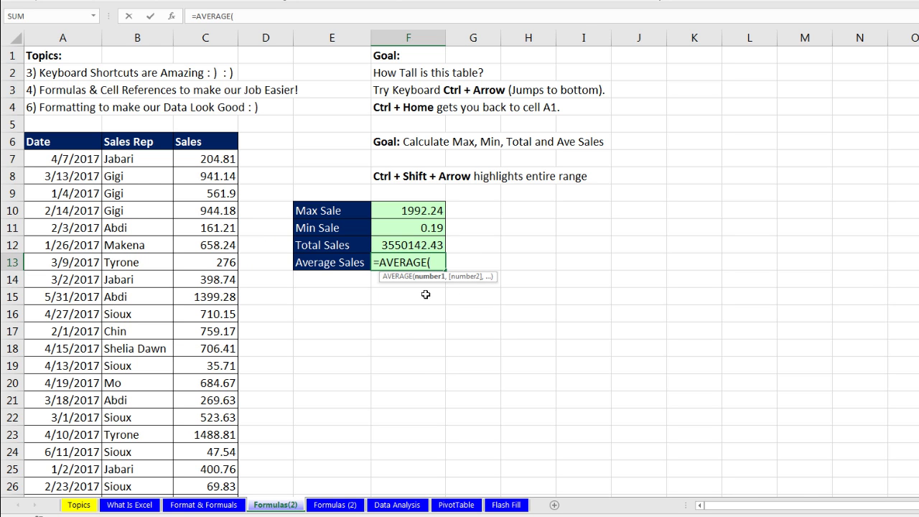
left_click(216, 159)
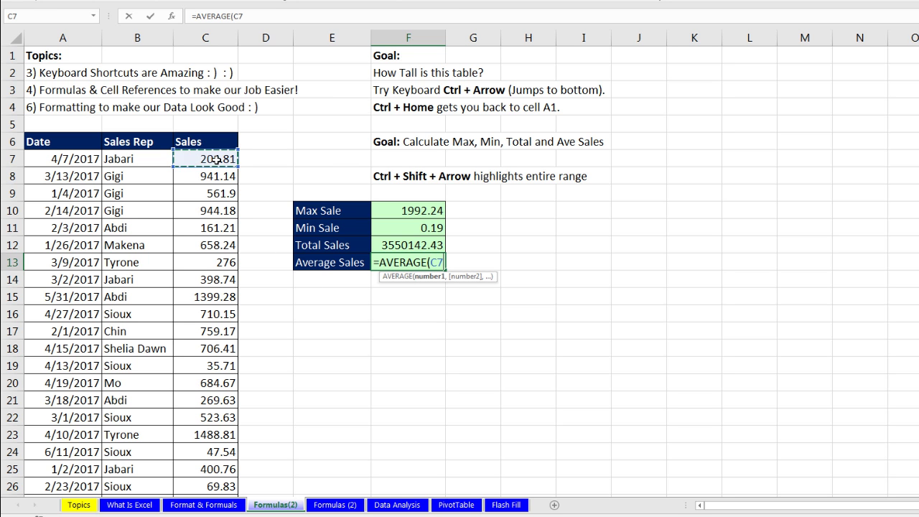
key("ctrl+shift+Down")
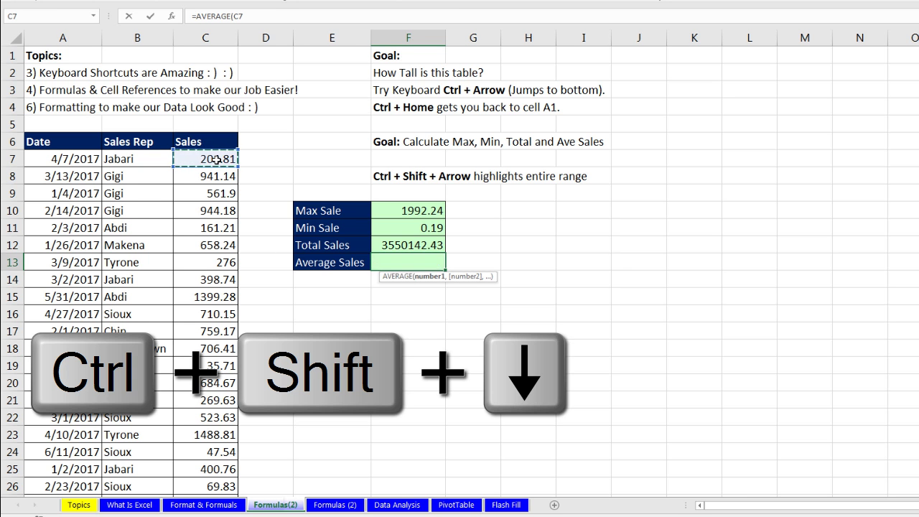
key("Return")
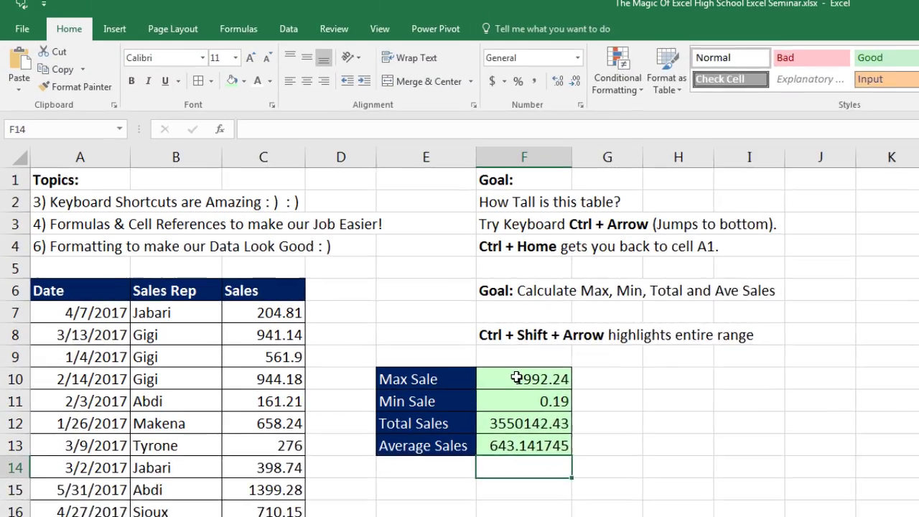
Step: Format the four summary results in F10:F13 as currency and widen column F for Total Sales
left_click_drag(402, 211, 402, 228)
left_click_drag(529, 420, 529, 466)
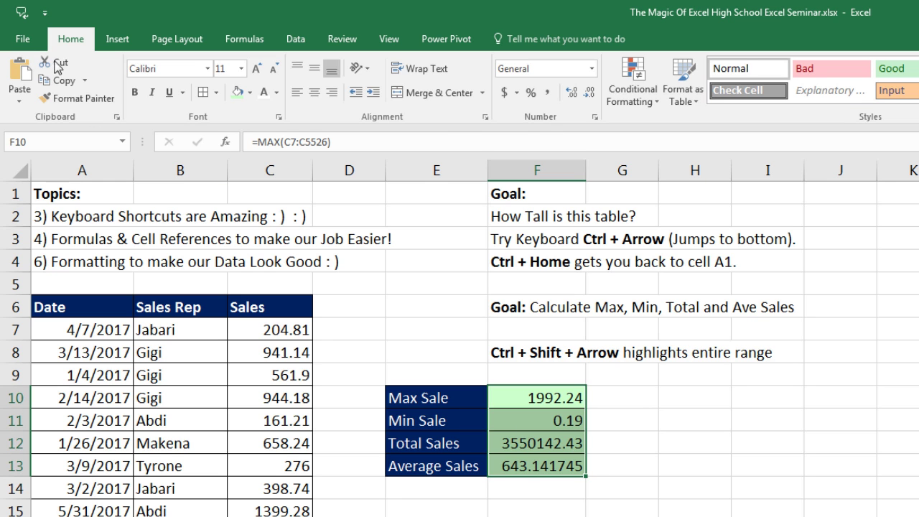
left_click(593, 68)
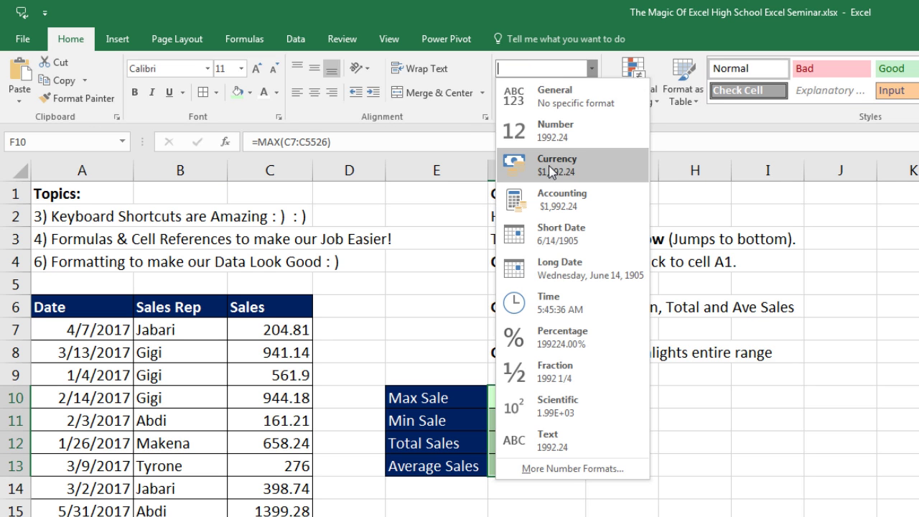
left_click(549, 176)
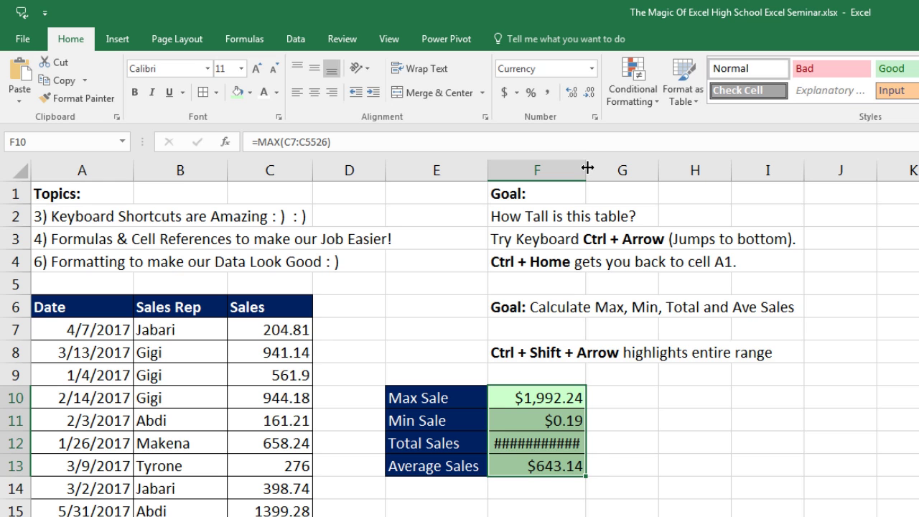
left_click_drag(586, 167, 617, 168)
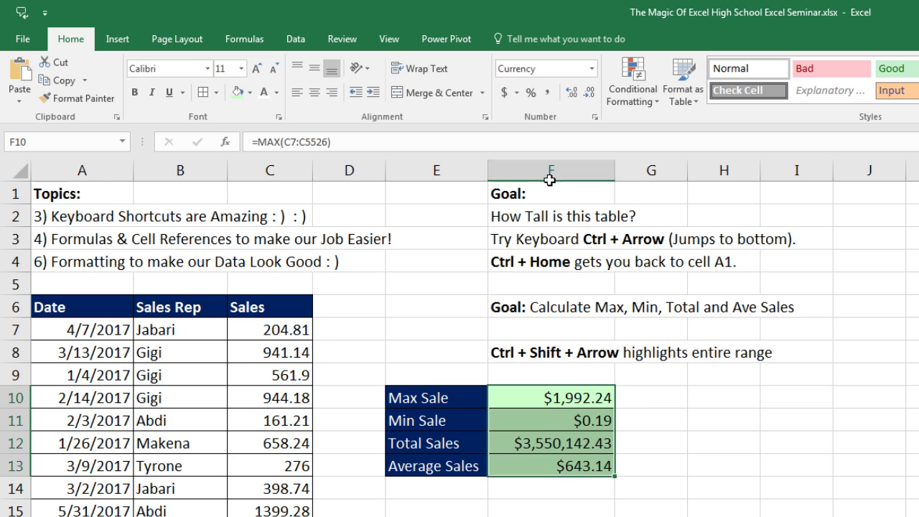
Step: Try the Accounting format on the summary values, then settle on Currency
left_click(592, 69)
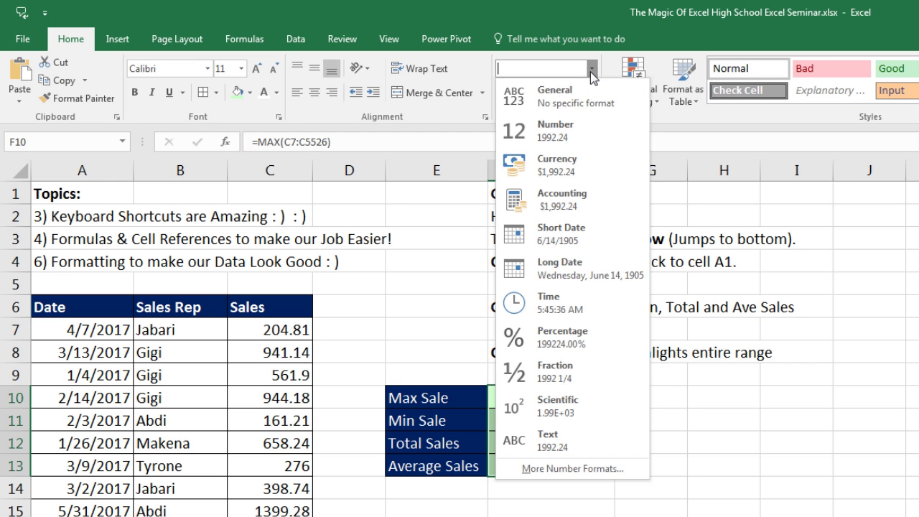
left_click(562, 201)
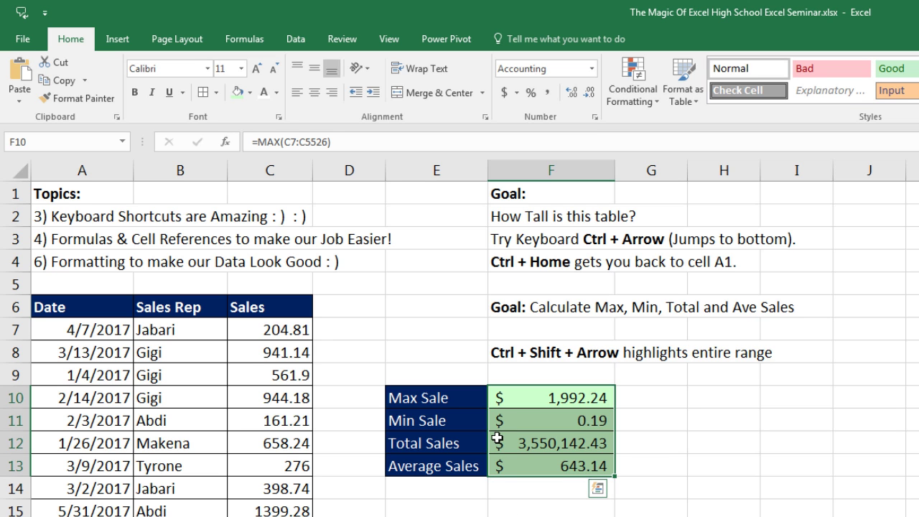
left_click(592, 68)
left_click(551, 169)
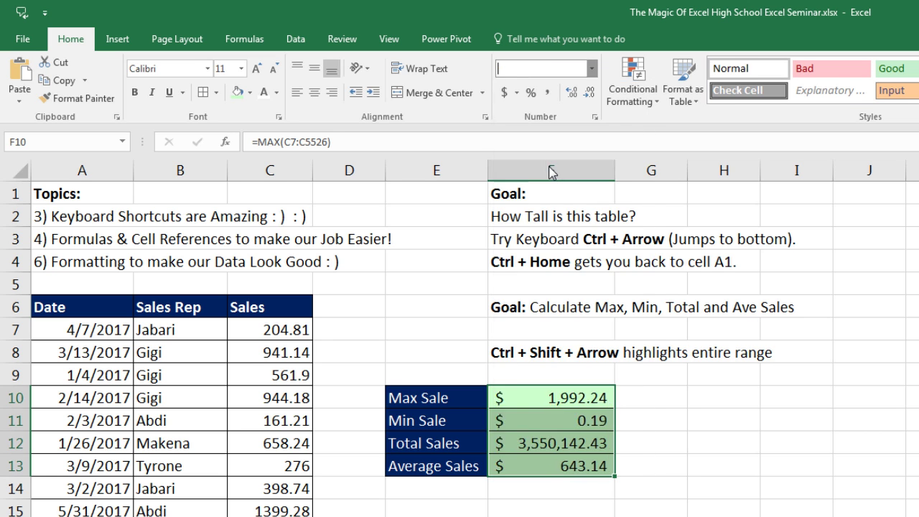
Step: Check the Max, Min, Total and Average Sales formulas in F10 through F13
left_click(532, 398)
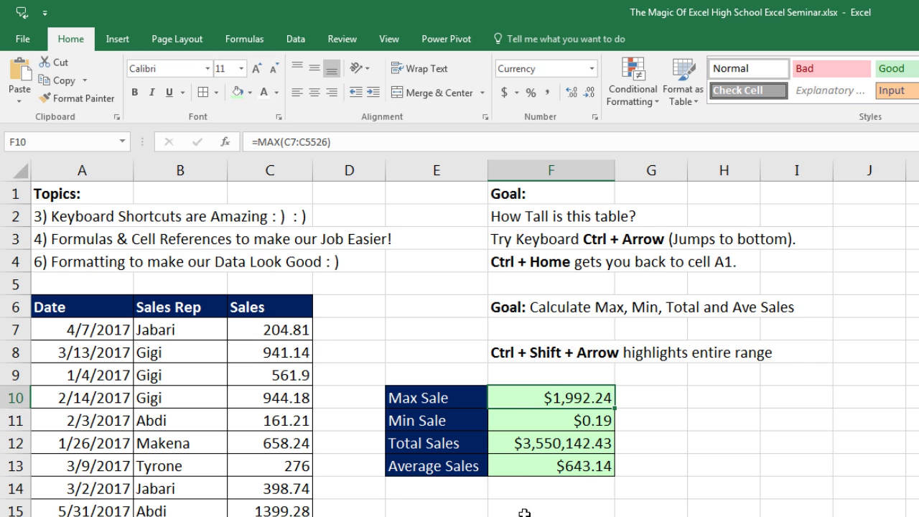
left_click(536, 417)
left_click(537, 443)
left_click(537, 465)
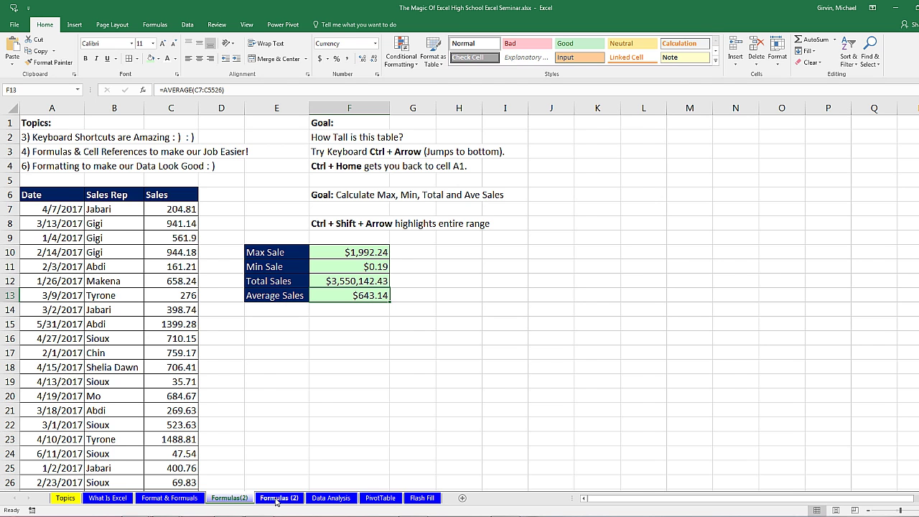
Step: Go to the Formulas (2) sheet and review an employee's name, pay, tax and empty Take Home Pay
left_click(275, 498)
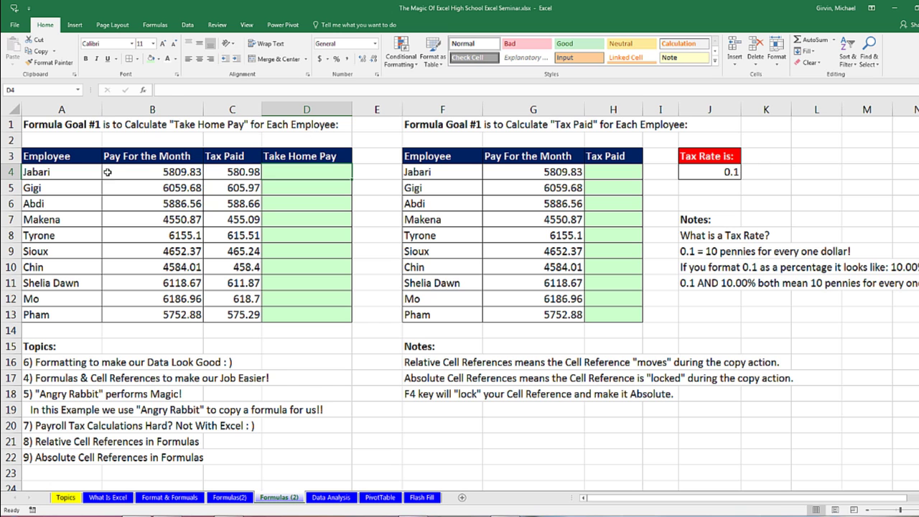
left_click(81, 177)
left_click(77, 192)
left_click(85, 205)
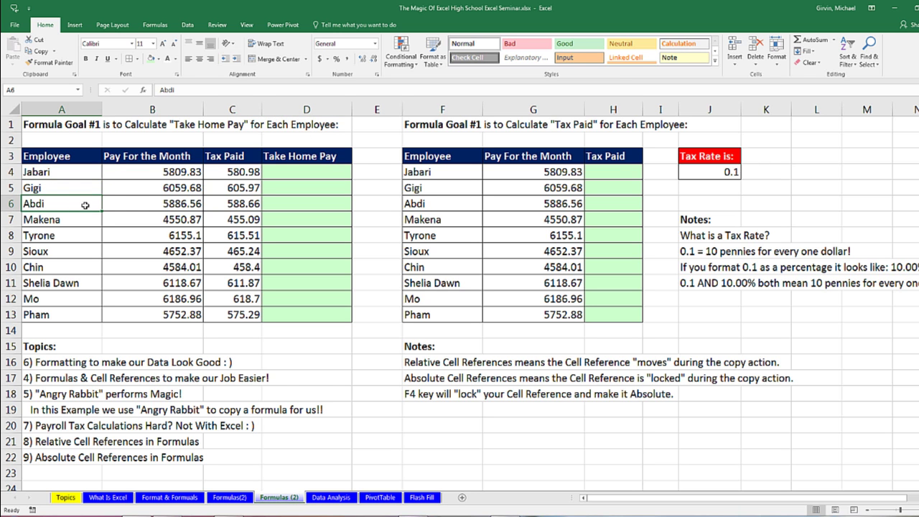
left_click(163, 202)
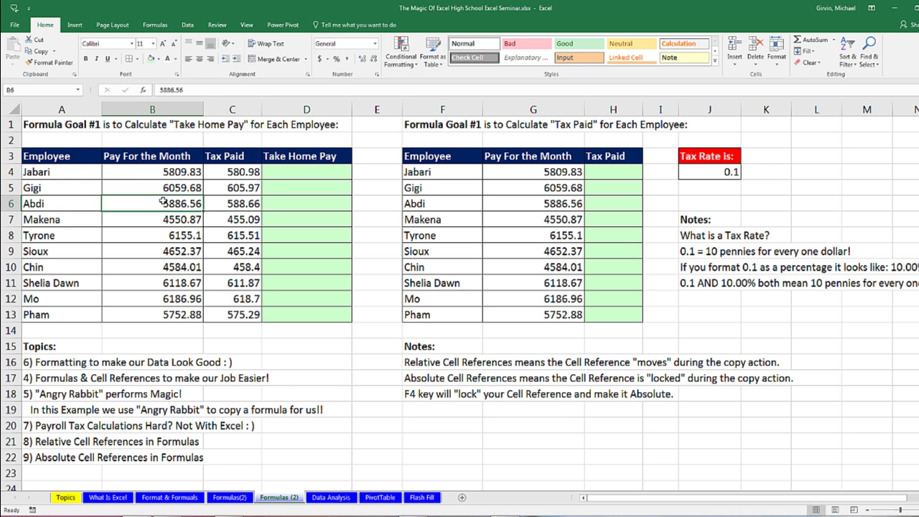
left_click(229, 204)
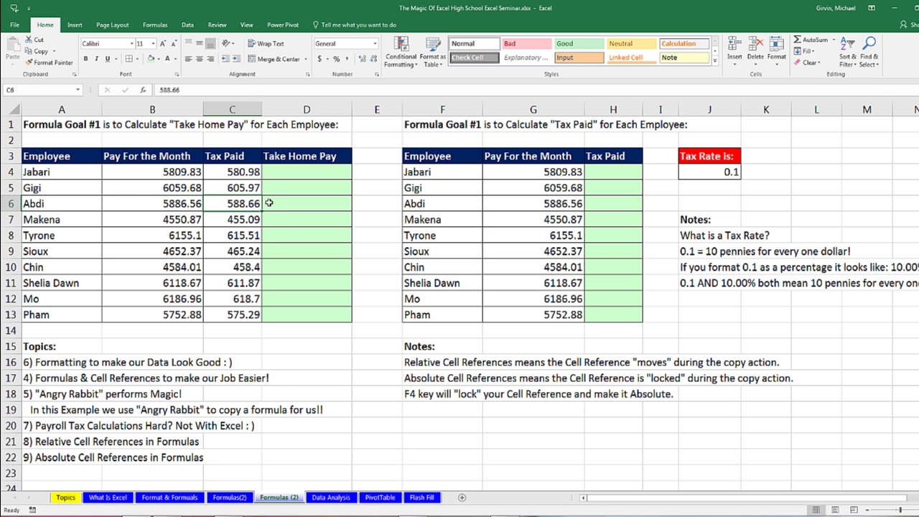
left_click(279, 204)
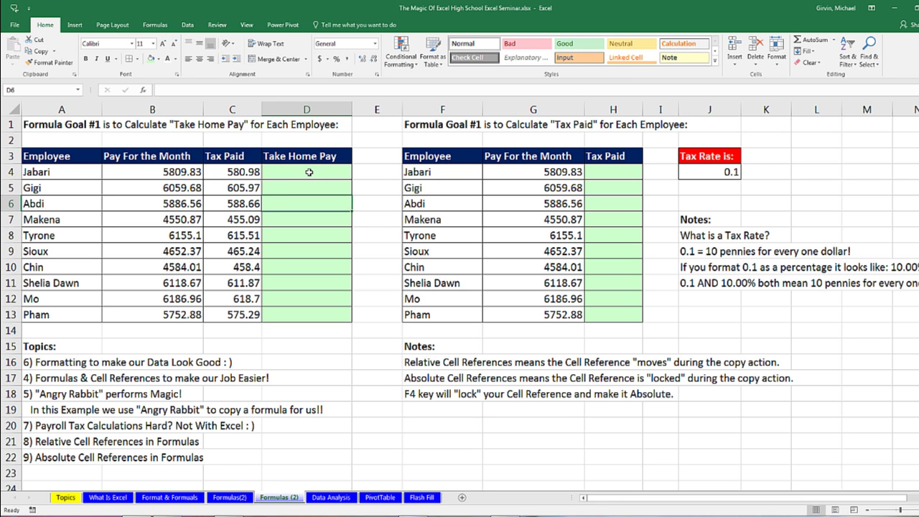
Step: Select Take Home Pay cell D4 after noting the first employee's monthly pay and tax paid
left_click(310, 172)
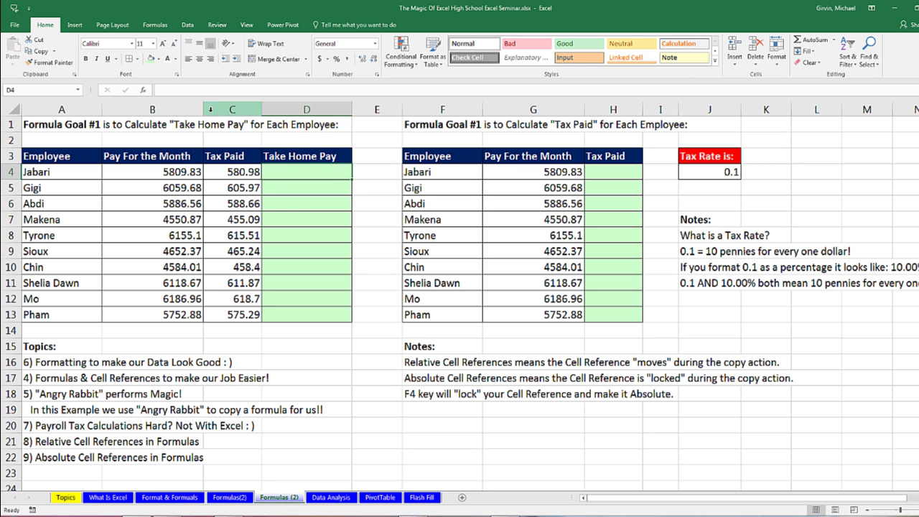
left_click(172, 177)
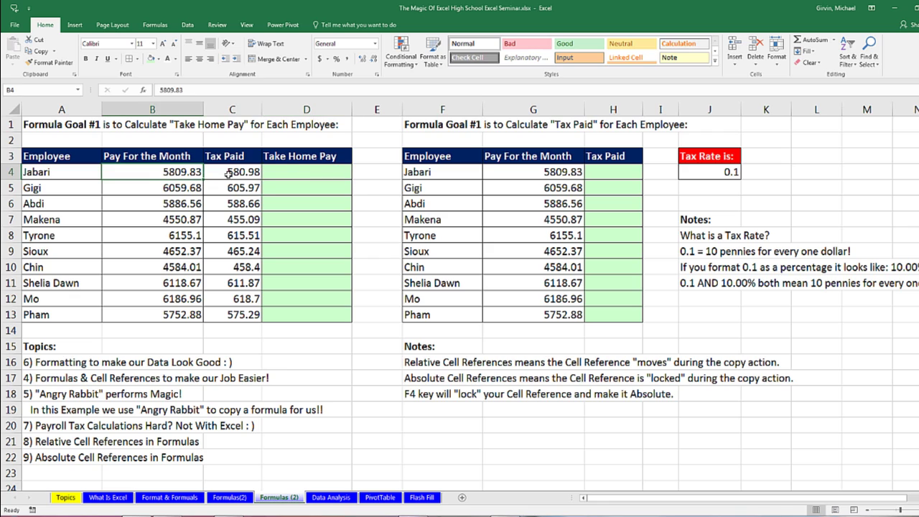
left_click(228, 173)
left_click(283, 173)
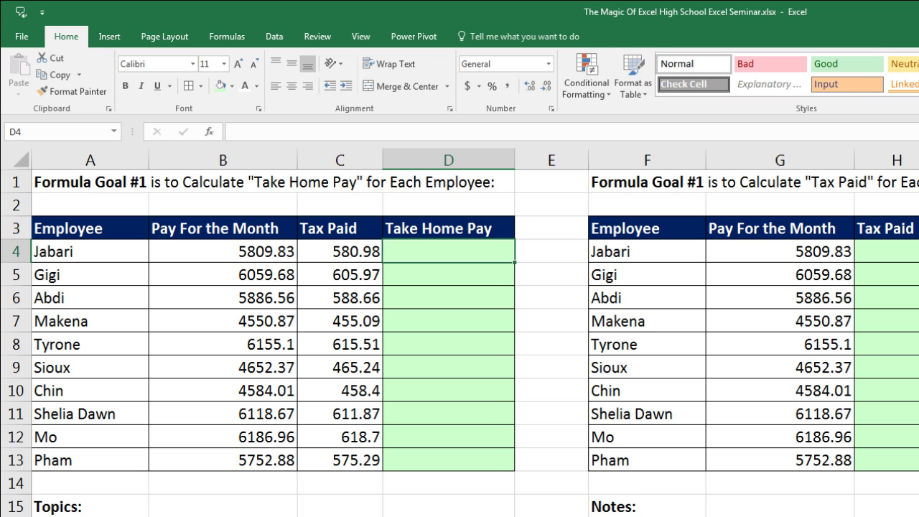
type("=")
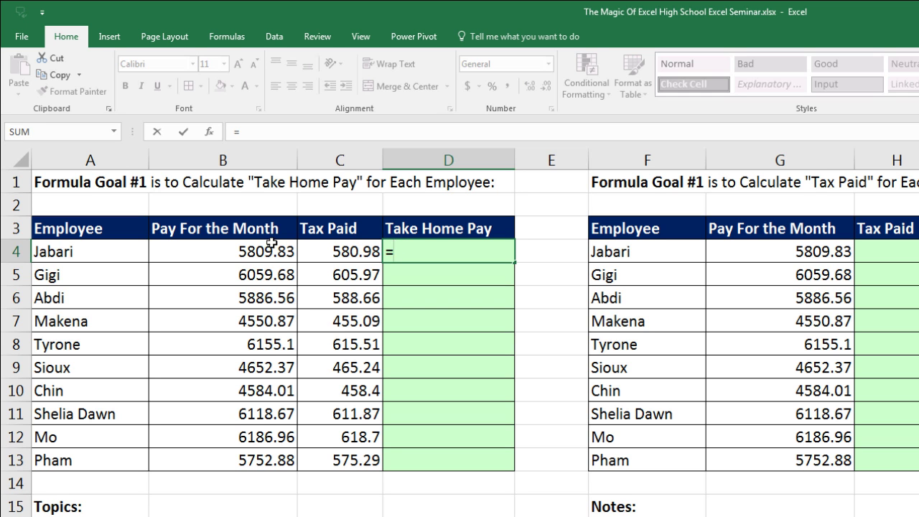
left_click(236, 252)
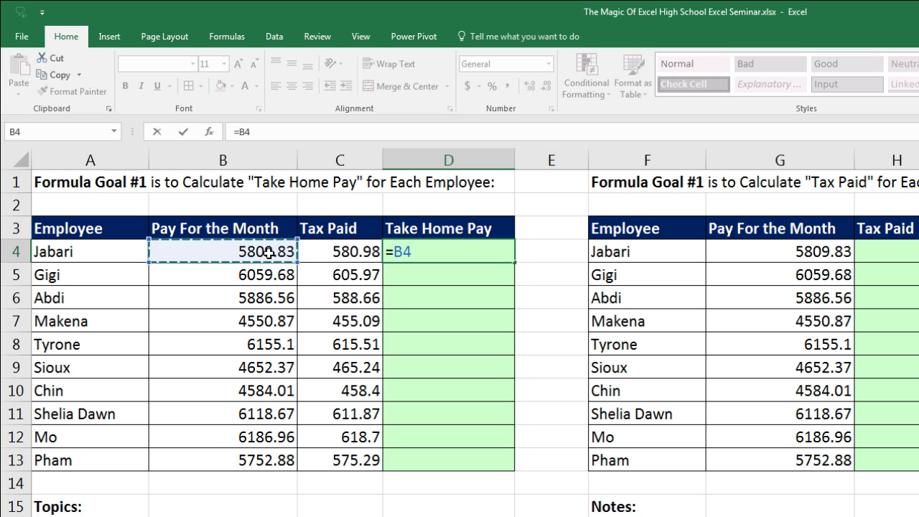
type("-")
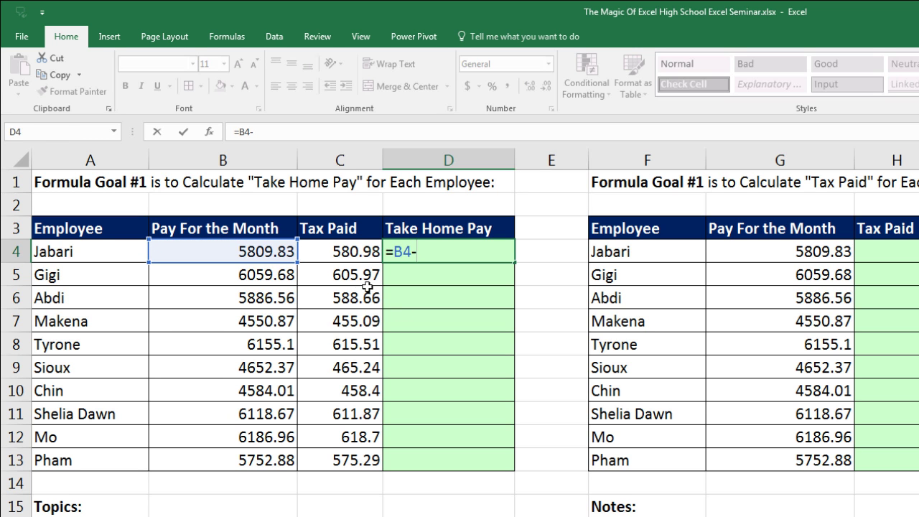
left_click(342, 251)
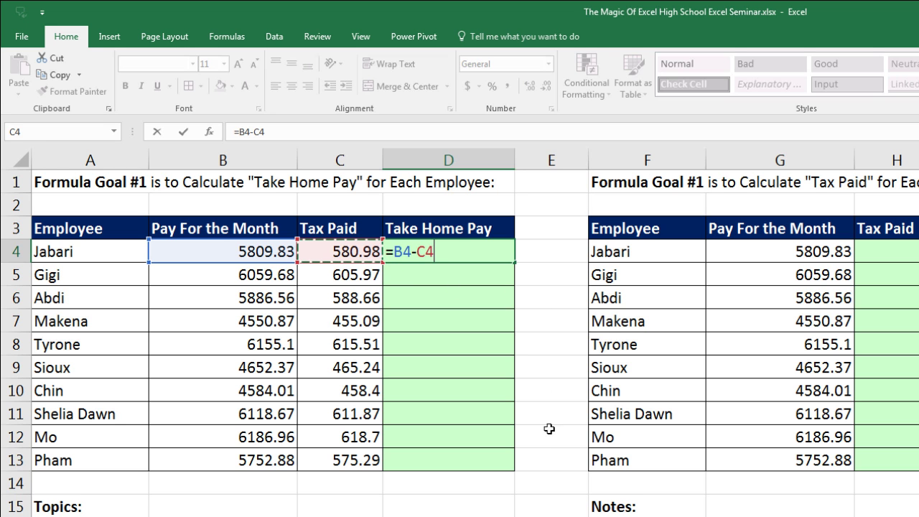
key("Escape")
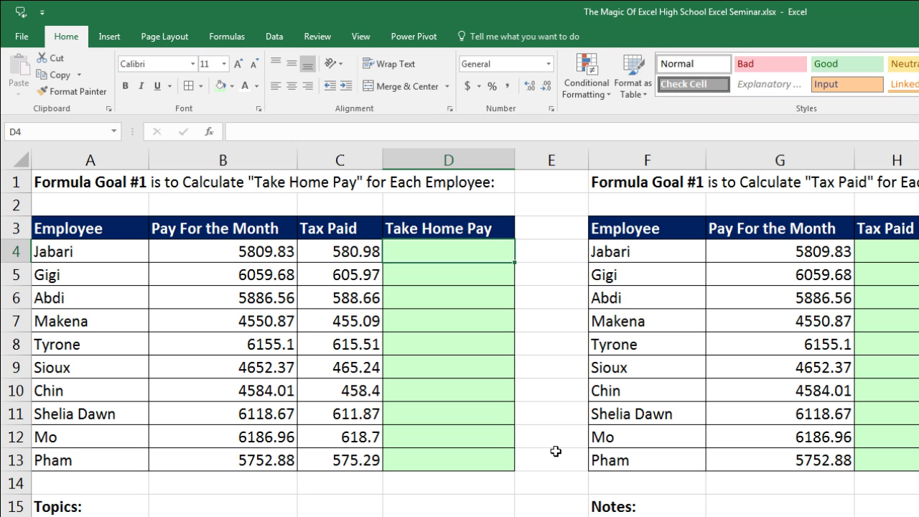
Step: Enter =B4-C4 in D4 to subtract tax paid from monthly pay, keeping D4 selected
type("=")
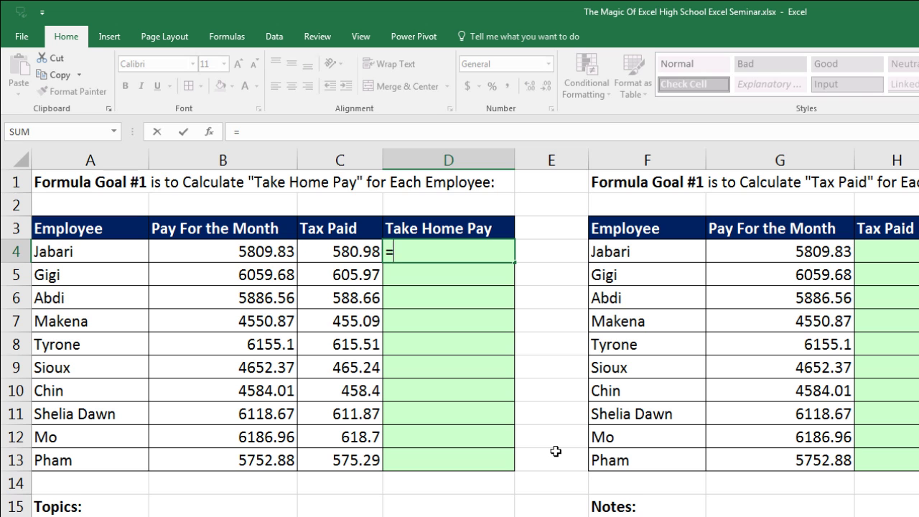
key("Left")
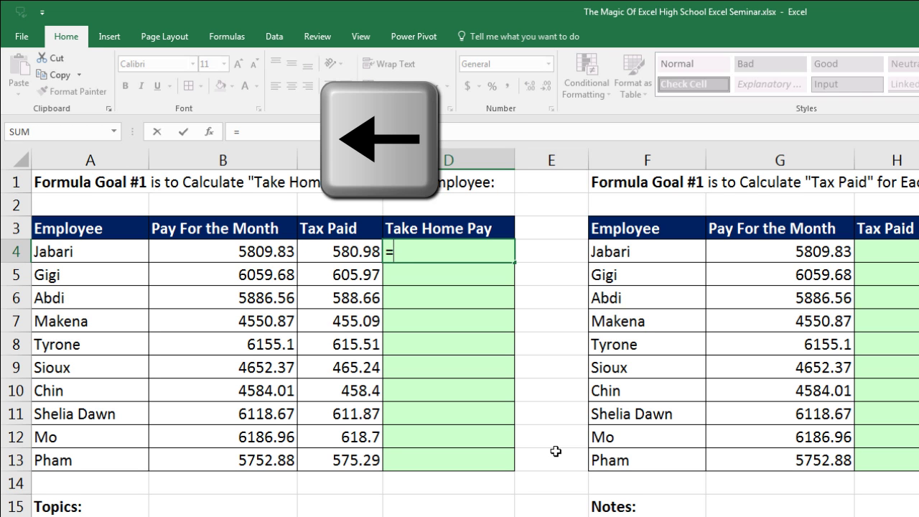
key("Left")
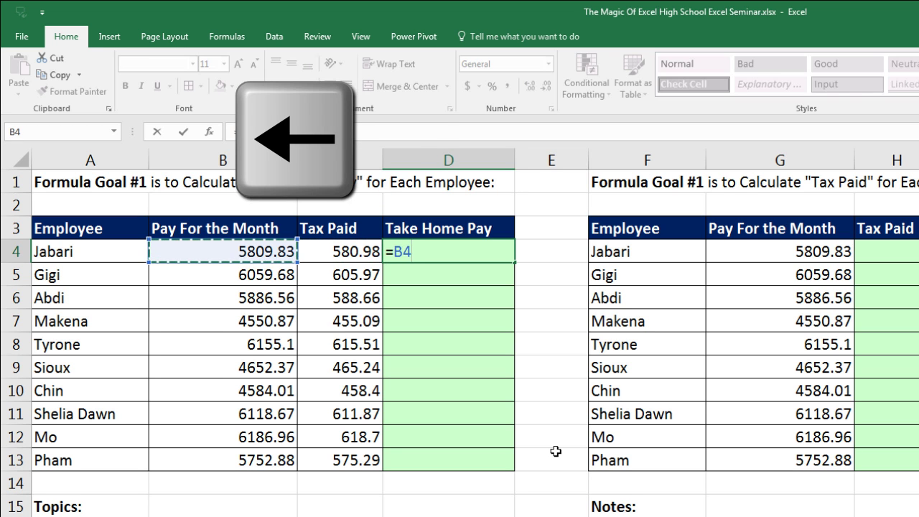
type("-")
key("Left")
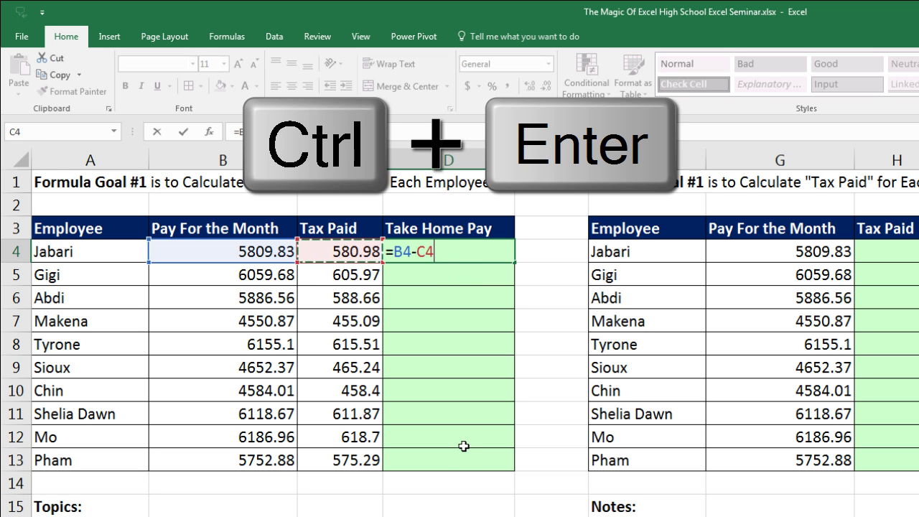
key("ctrl+Return")
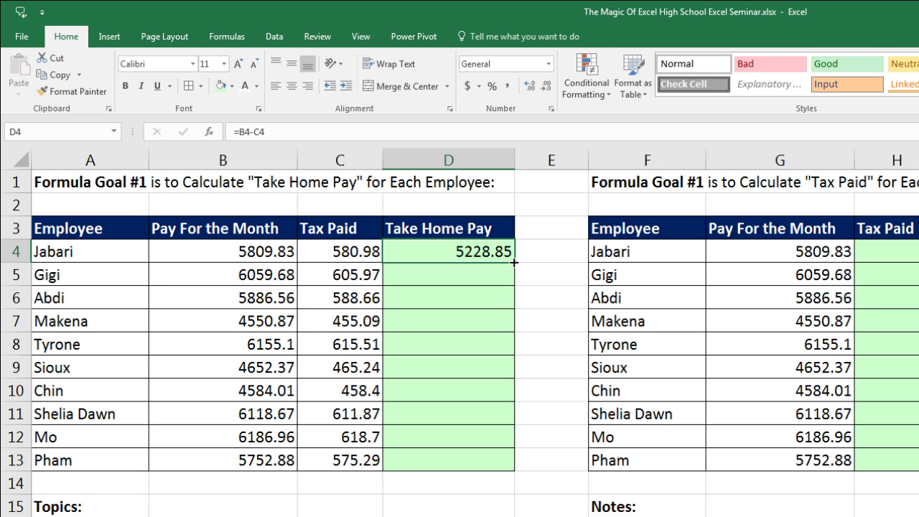
Step: Fill the =B4-C4 formula down to D13, then inspect the references in D13 and D4
double_click(514, 262)
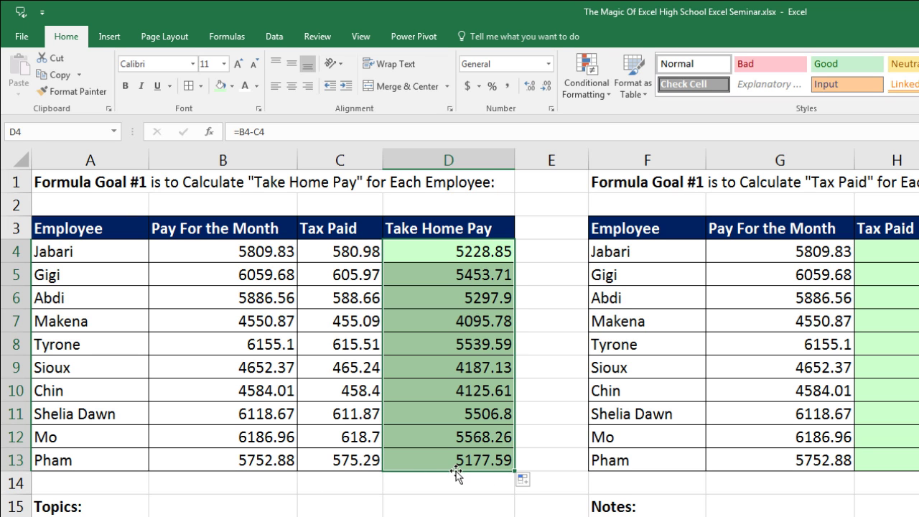
left_click(438, 458)
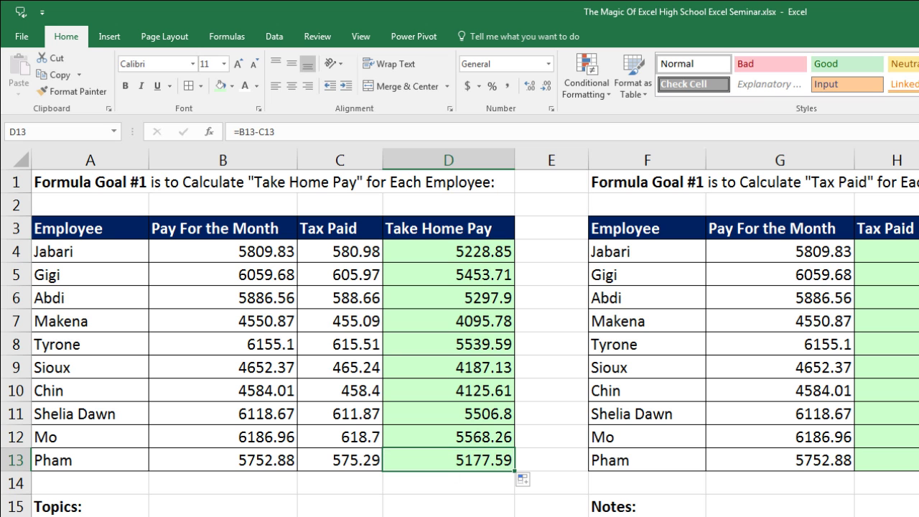
key("F2")
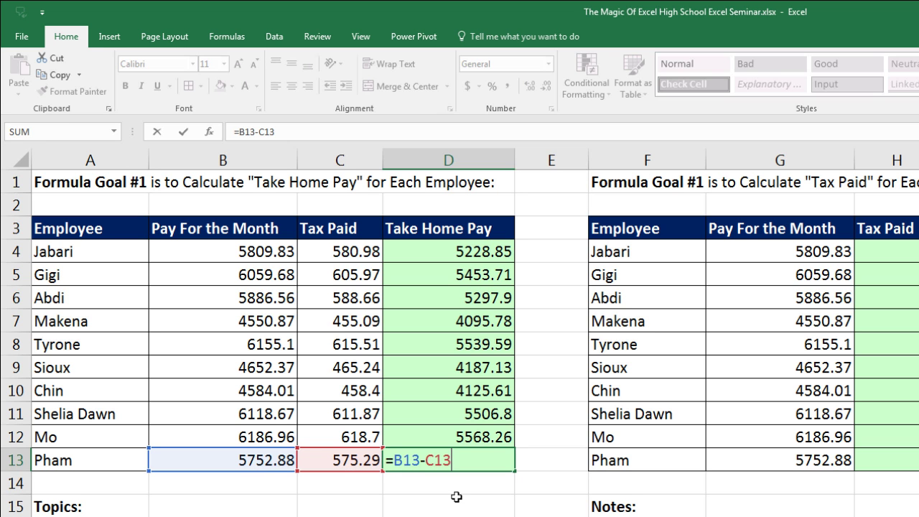
key("ctrl+Return")
left_click(472, 253)
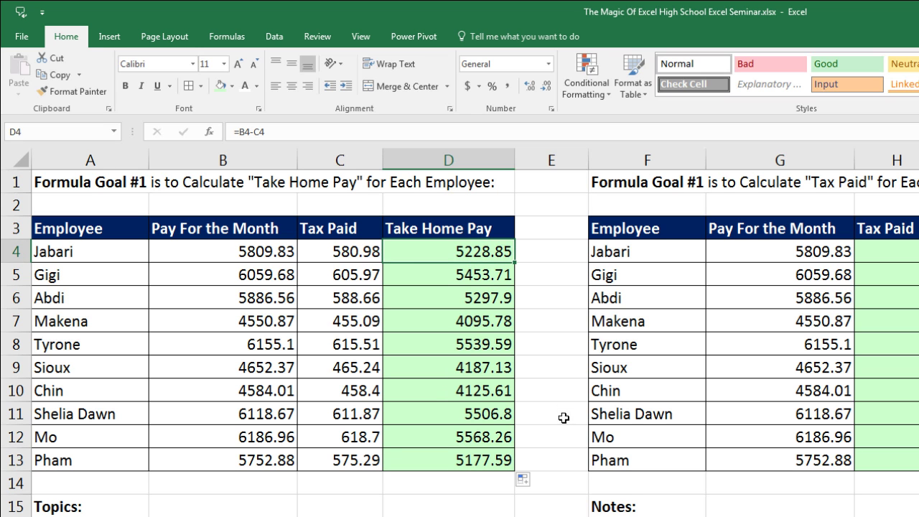
key("F2")
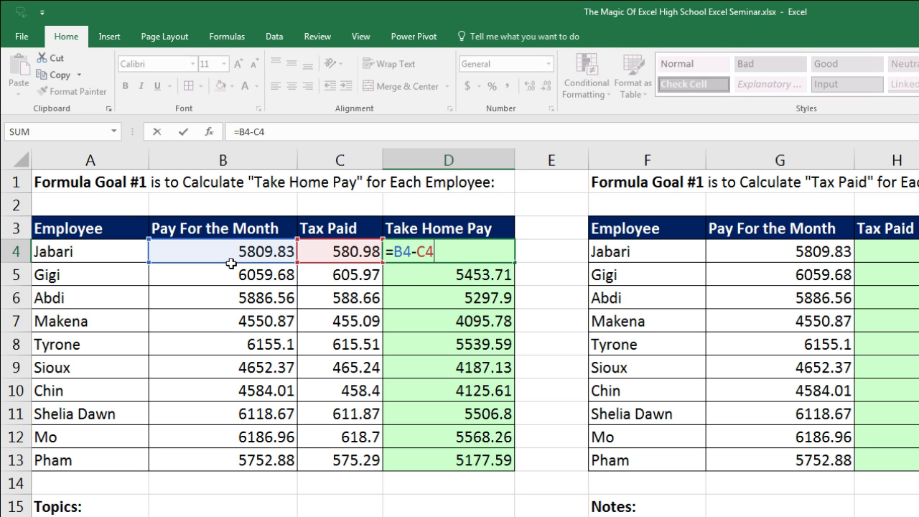
Step: Inspect the Take Home Pay formulas in D4, D8 and D13, leaving each unchanged
key("ctrl+Return")
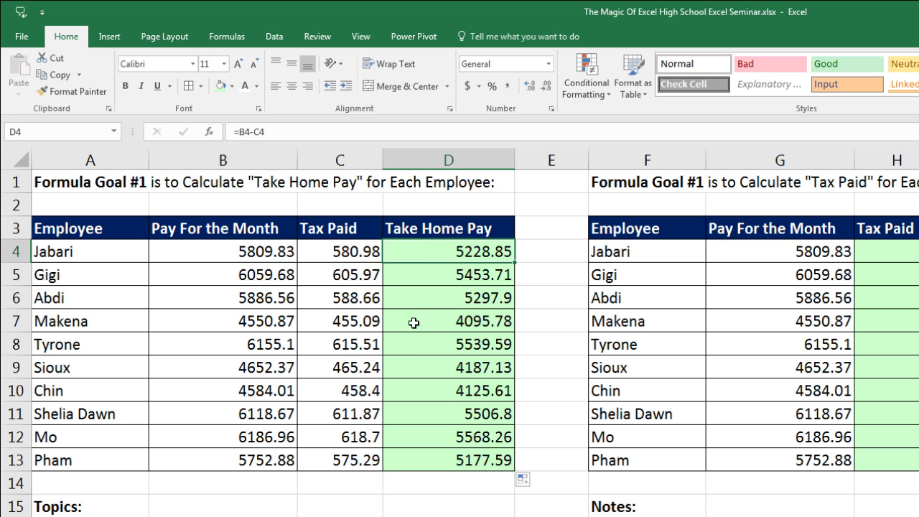
left_click(413, 338)
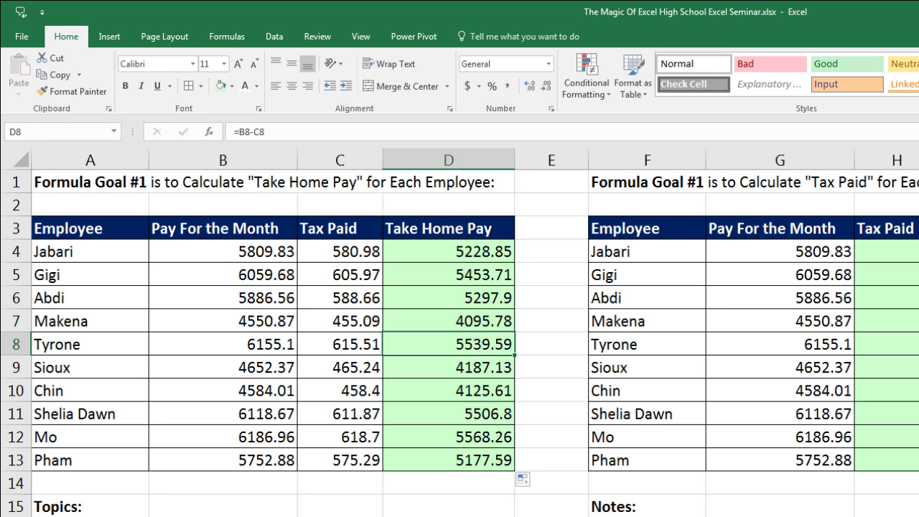
key("F2")
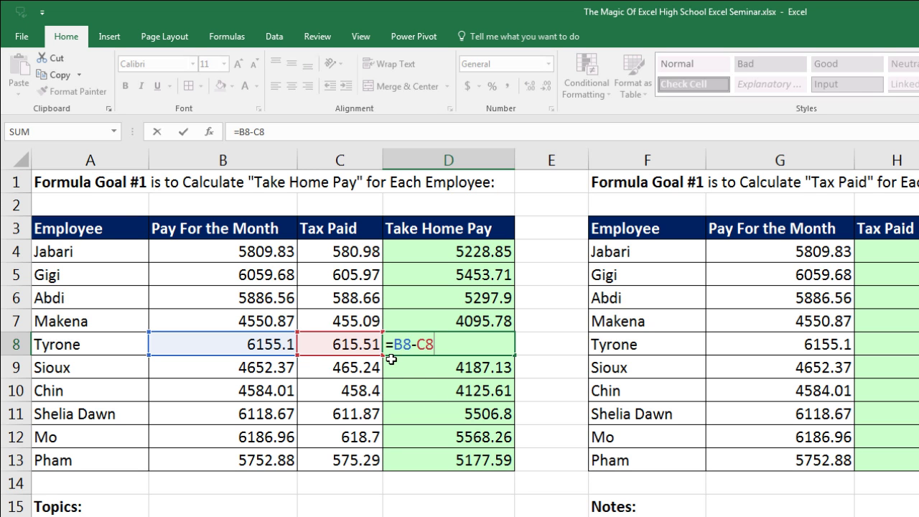
key("ctrl+Return")
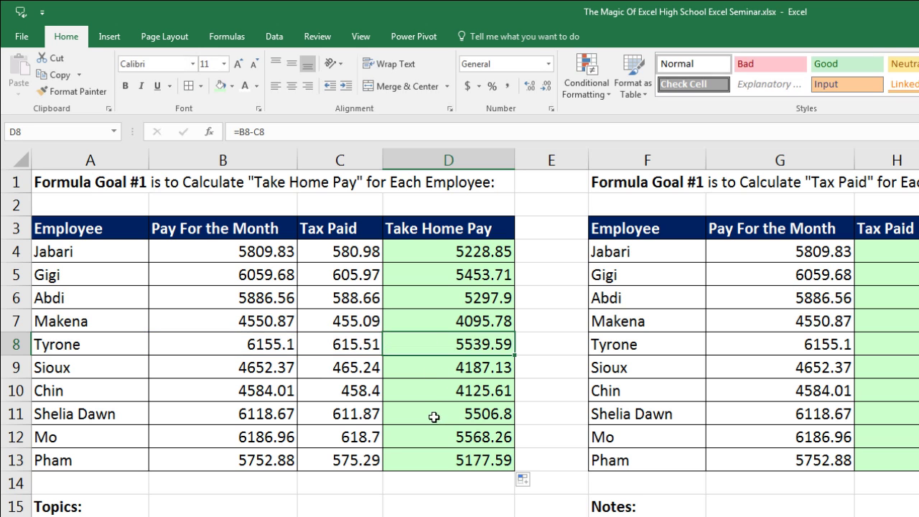
left_click(433, 458)
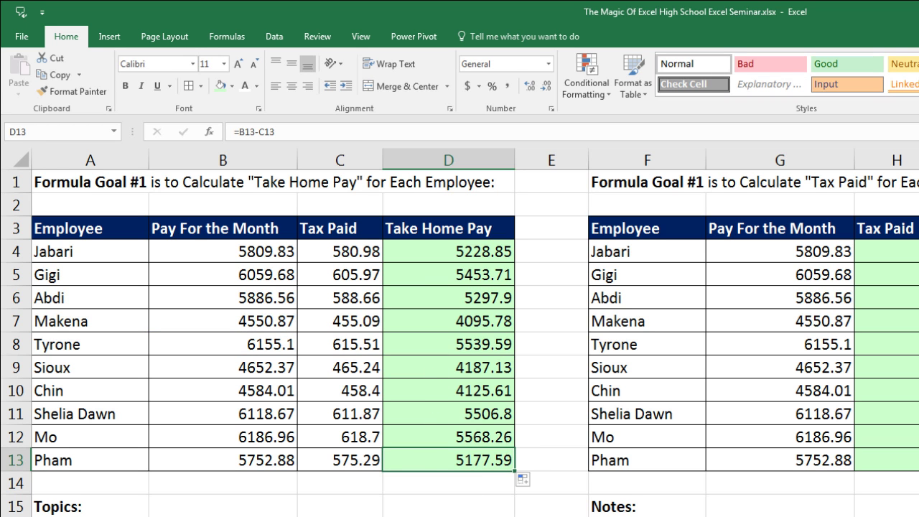
key("F2")
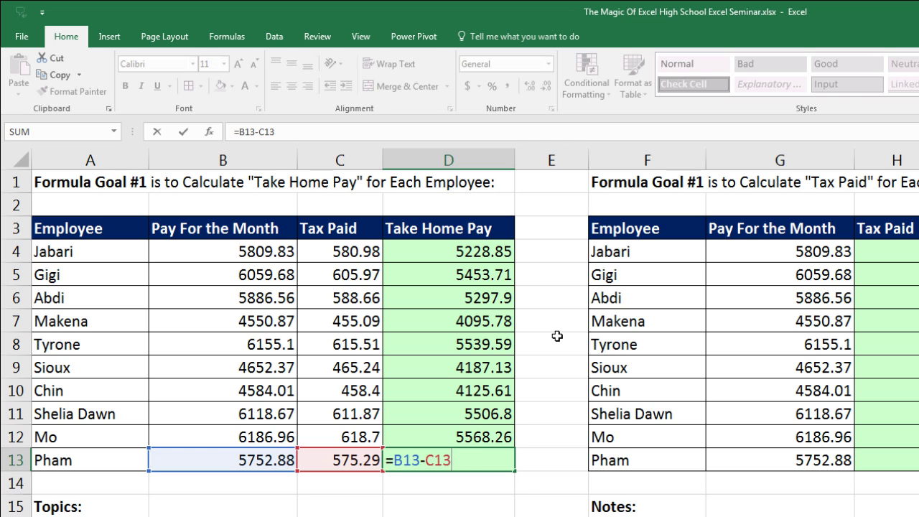
key("ctrl+Return")
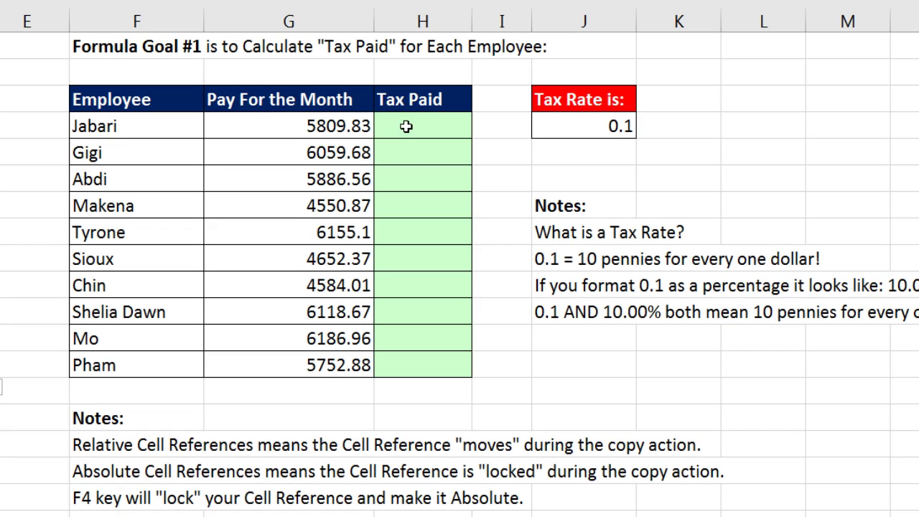
left_click(406, 126)
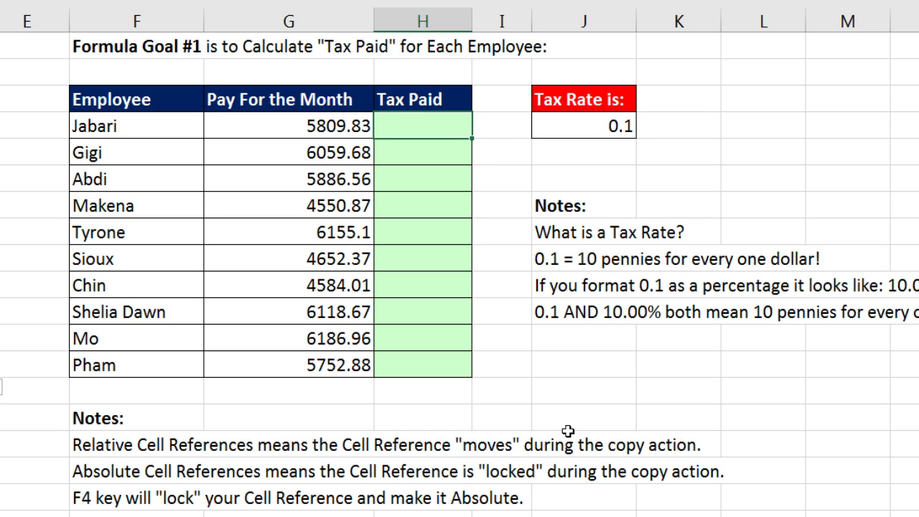
left_click(410, 145)
left_click(416, 184)
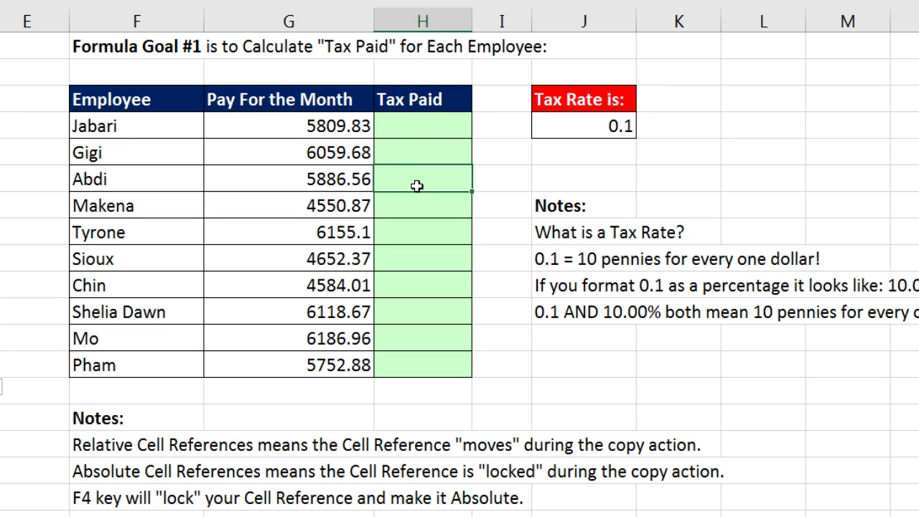
left_click(338, 180)
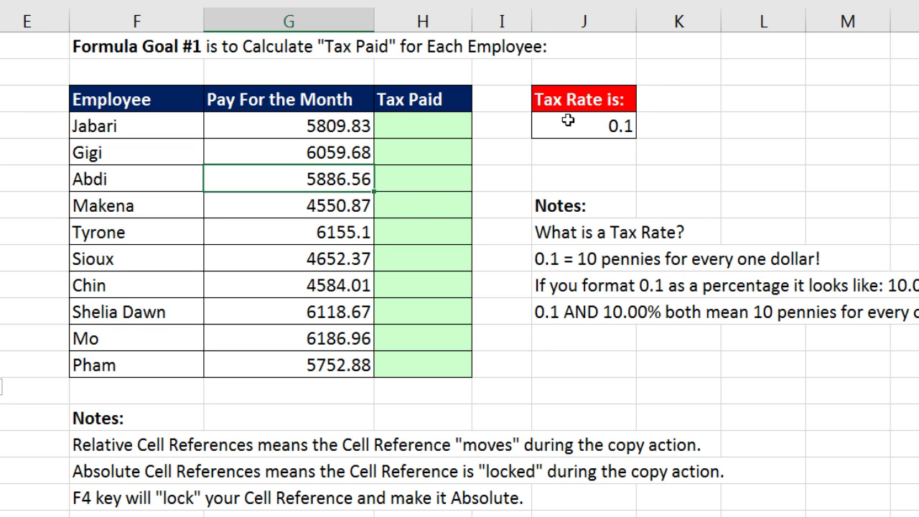
left_click(342, 207)
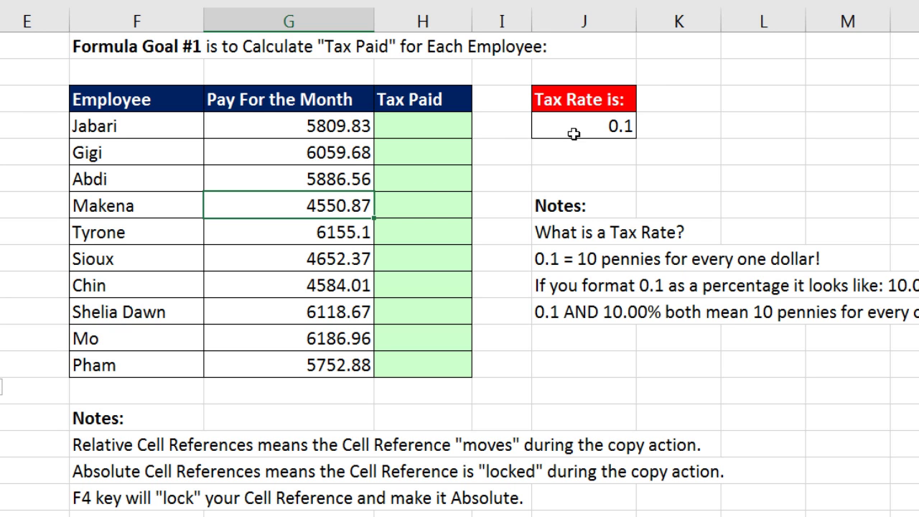
left_click(410, 129)
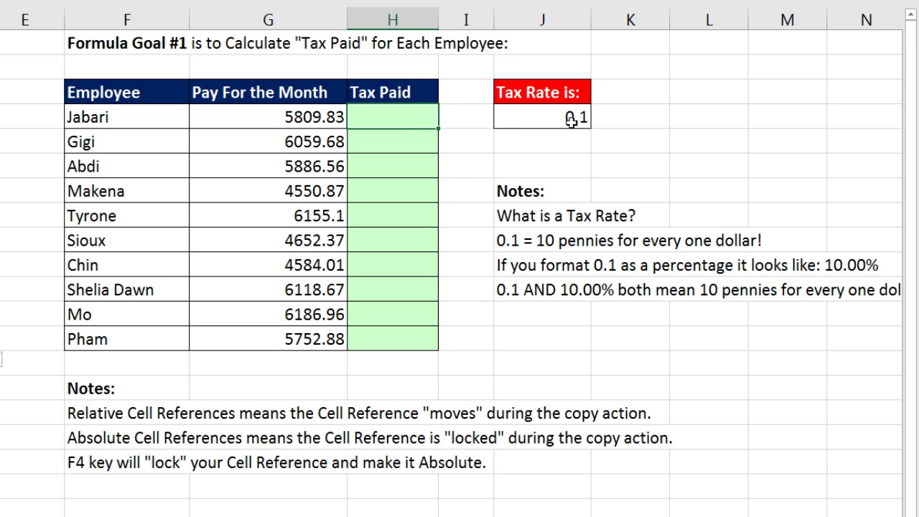
Step: Format the 0.1 tax rate cell as Percentage so it displays 10.00%
left_click(574, 120)
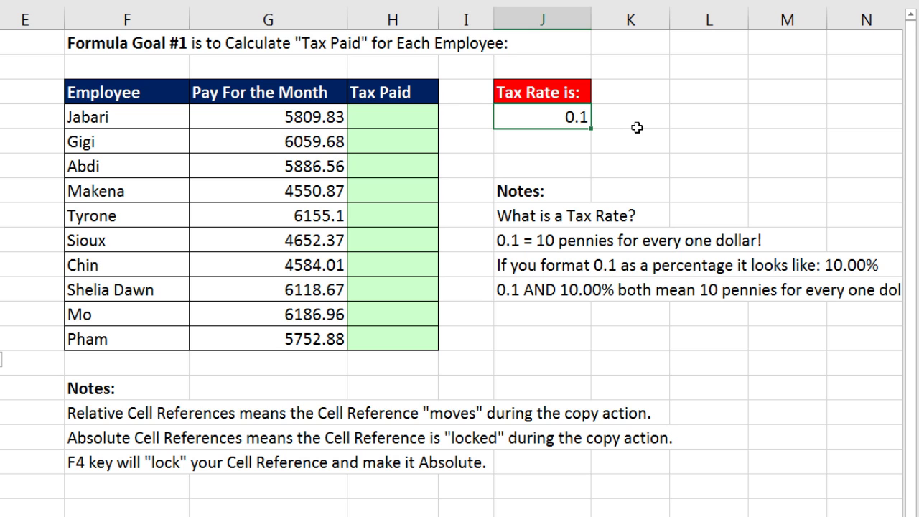
left_click(687, 113)
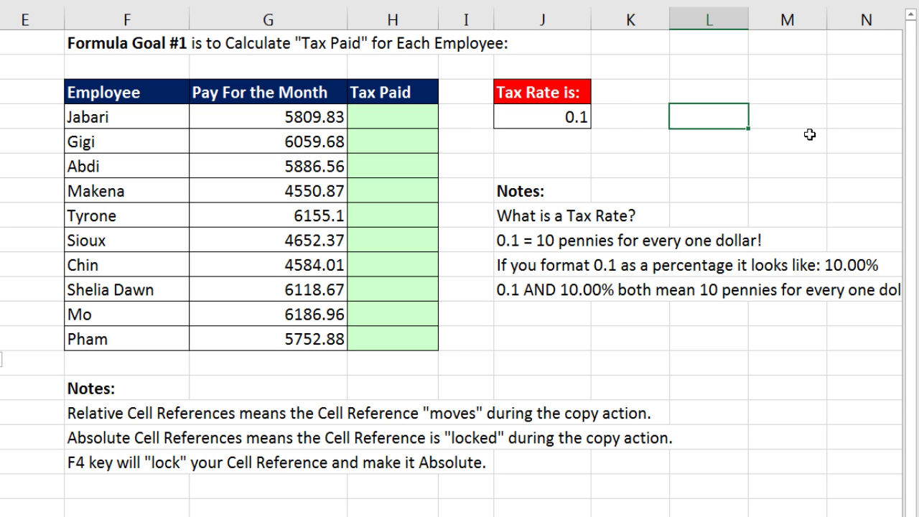
type("10 %")
key("Escape")
left_click(543, 119)
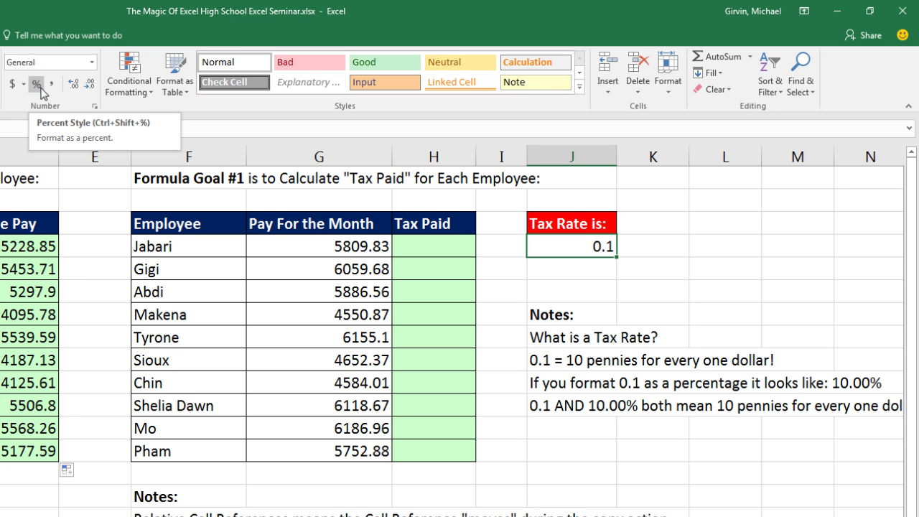
left_click(93, 64)
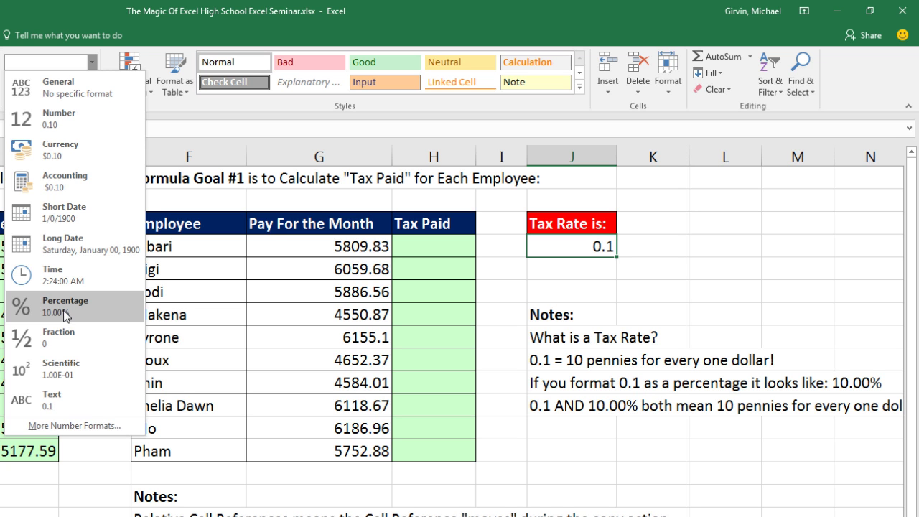
left_click(65, 314)
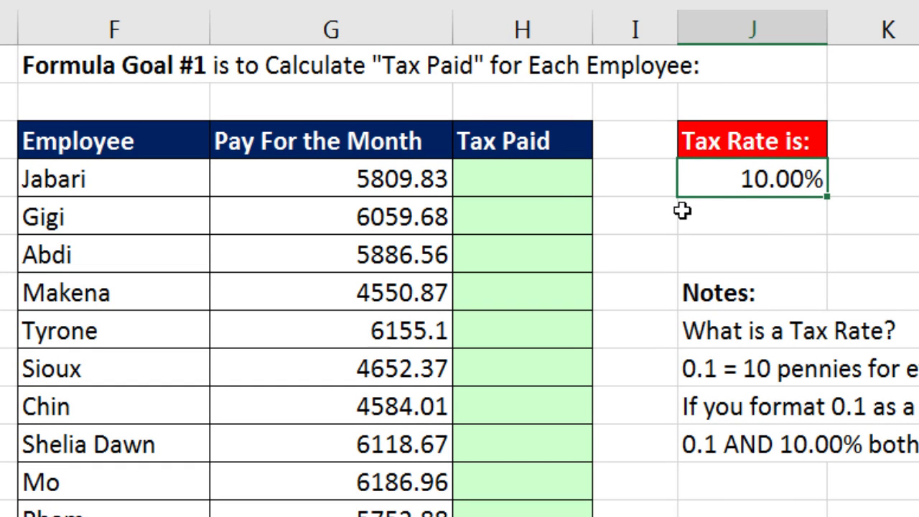
left_click(506, 184)
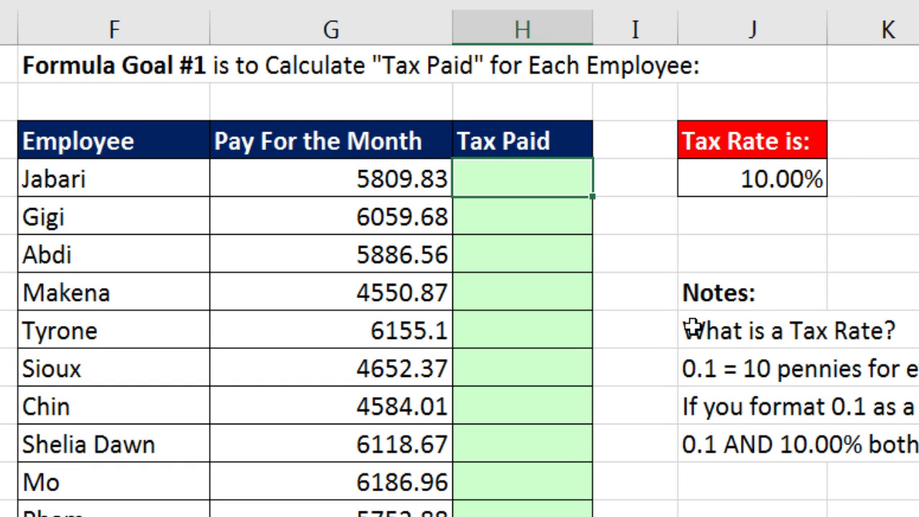
Step: Enter the tax formula =G4*J4 in H4 for Jabari, giving 580.983
type("=")
key("Left")
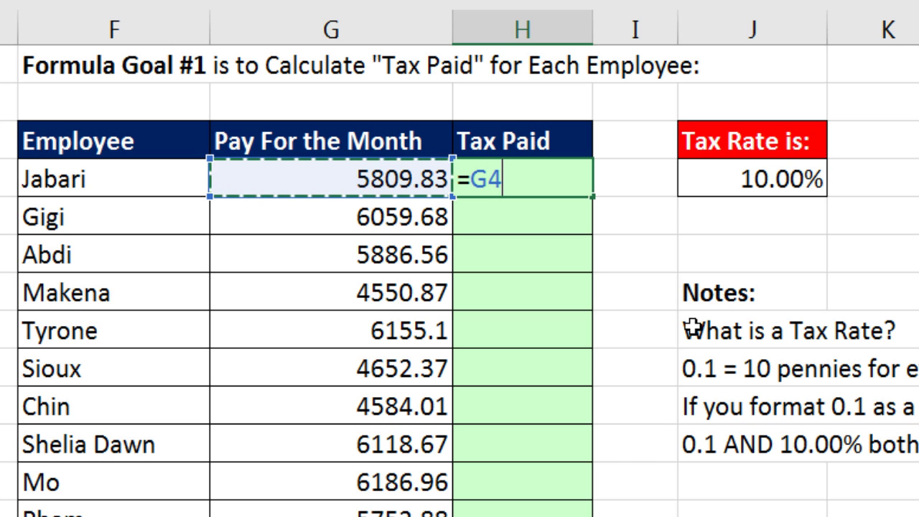
type("*")
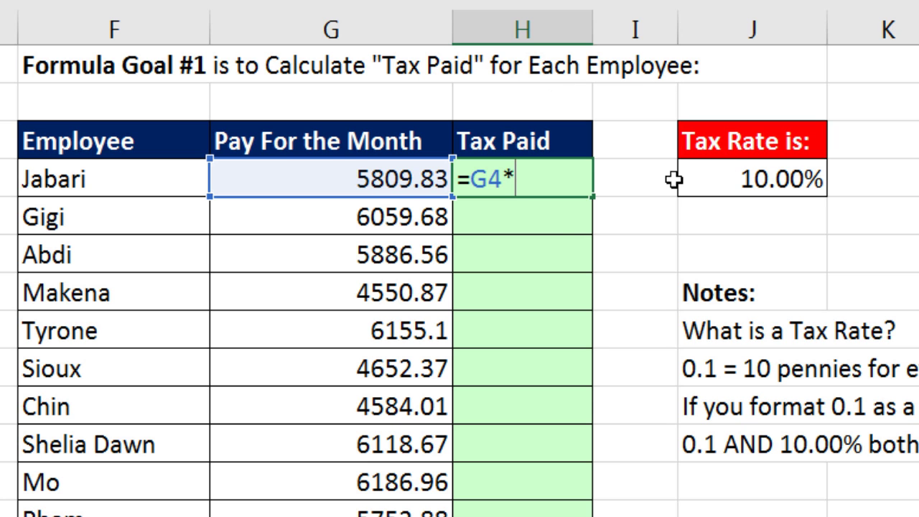
left_click(710, 188)
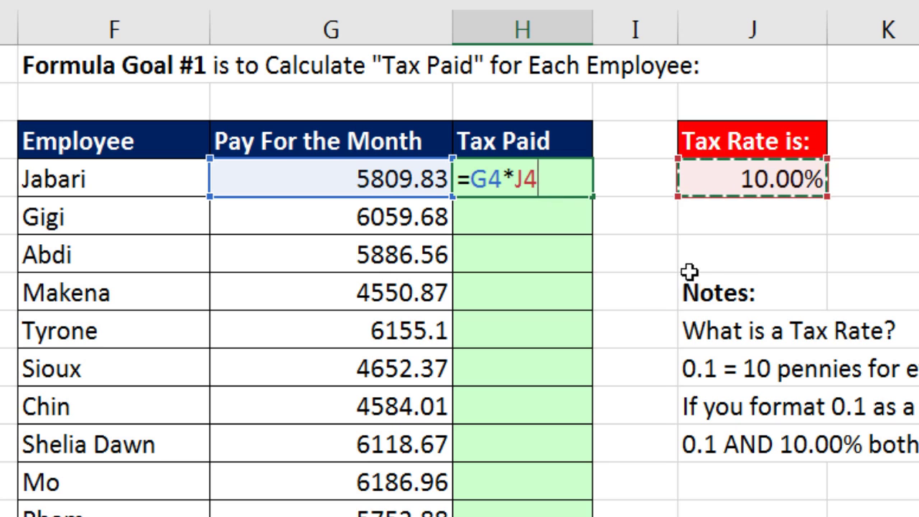
key("Return")
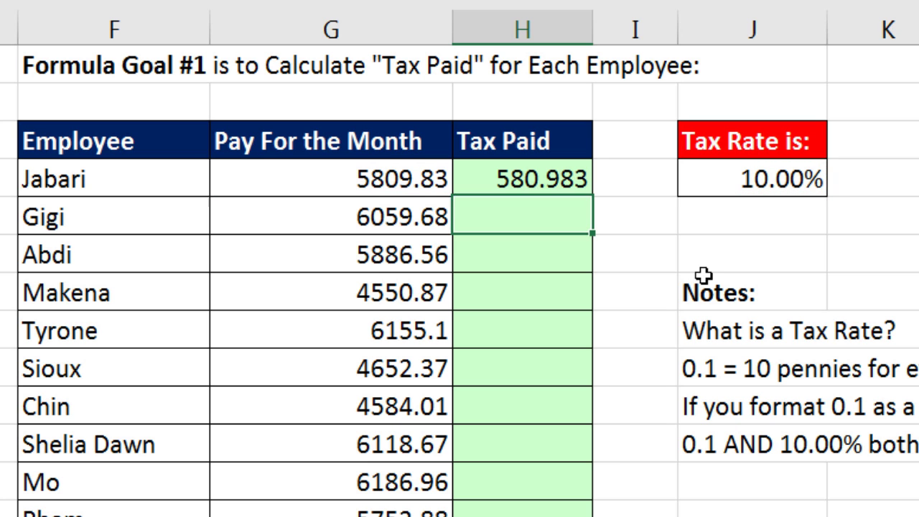
Step: Copy the tax formula into Gigi's row, find it references the empty J5, and delete the faulty results in H5:H6
type("=")
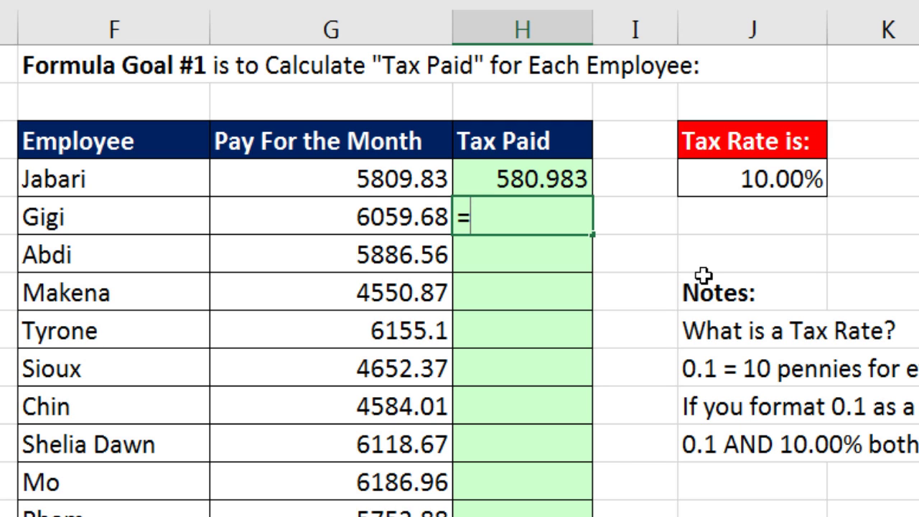
key("Escape")
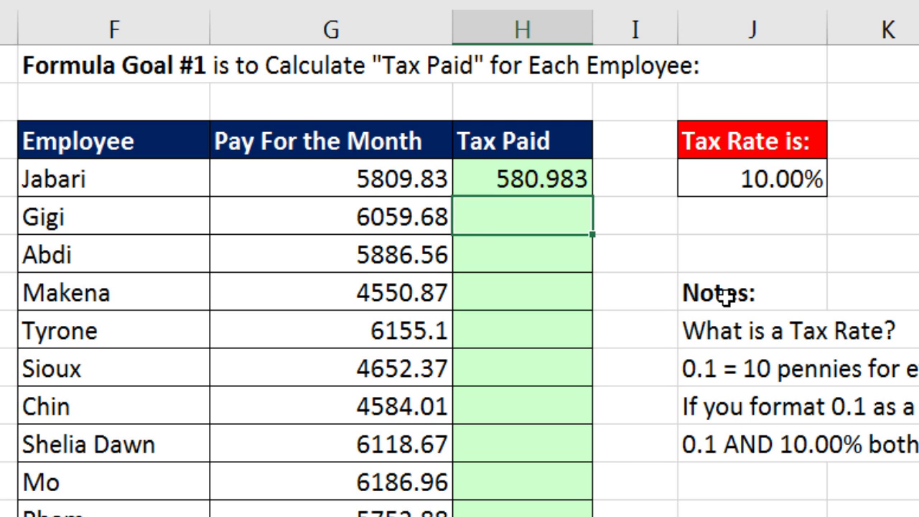
left_click(577, 176)
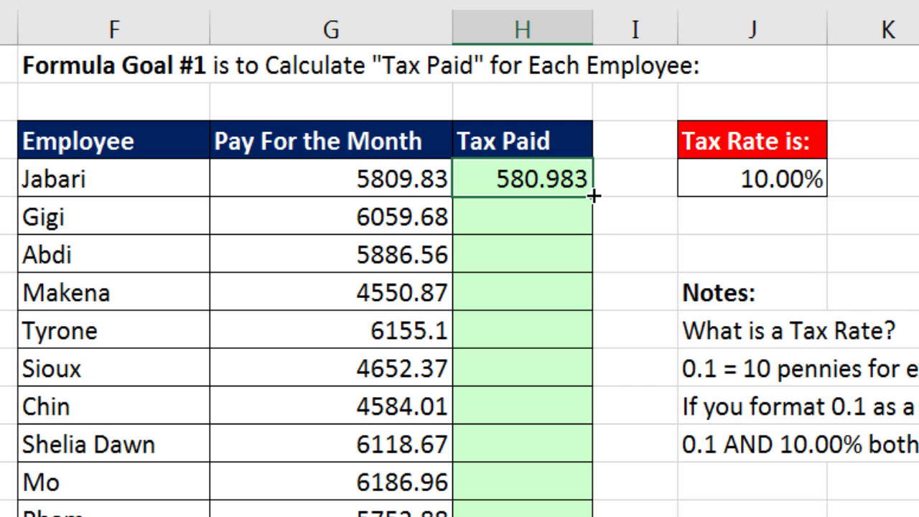
left_click_drag(593, 196, 593, 245)
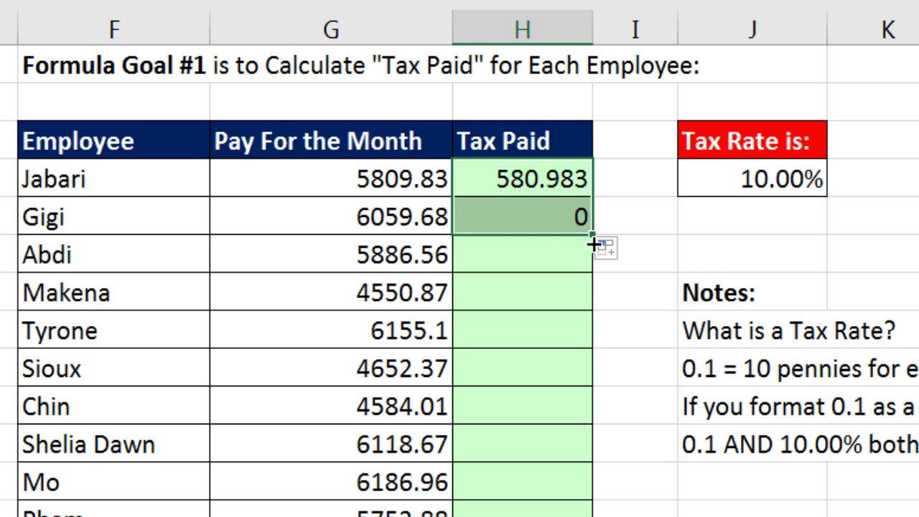
left_click(562, 222)
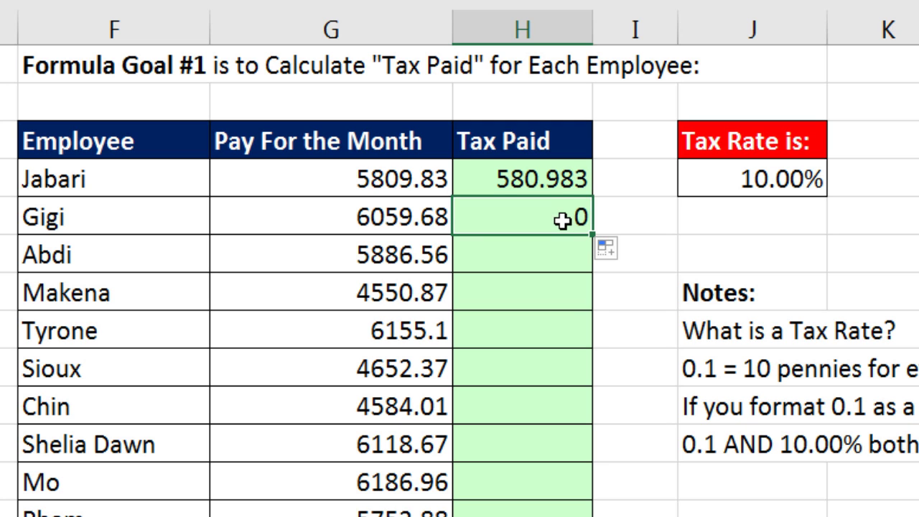
key("F2")
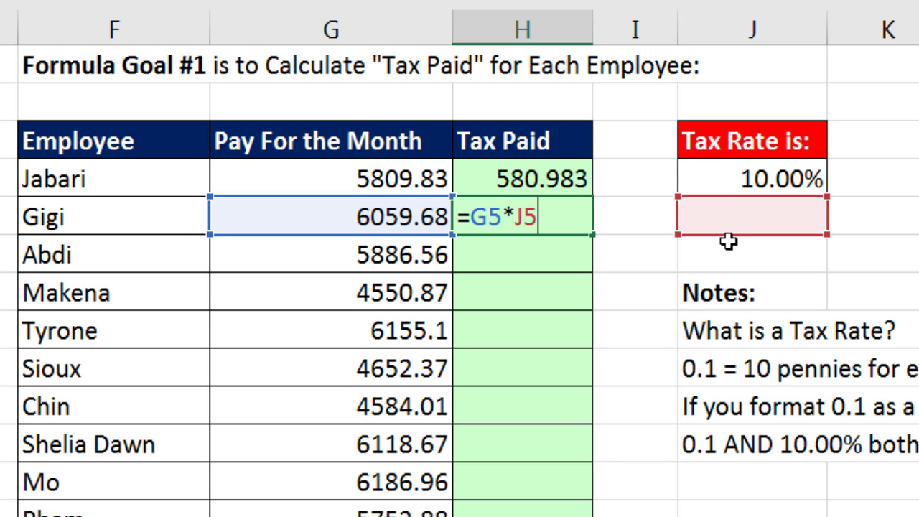
key("ctrl+Return")
key("Delete")
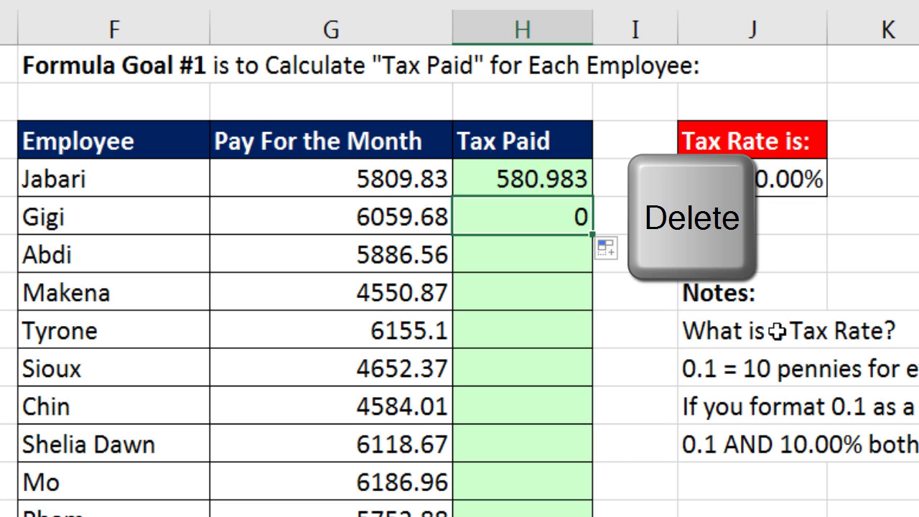
key("Delete")
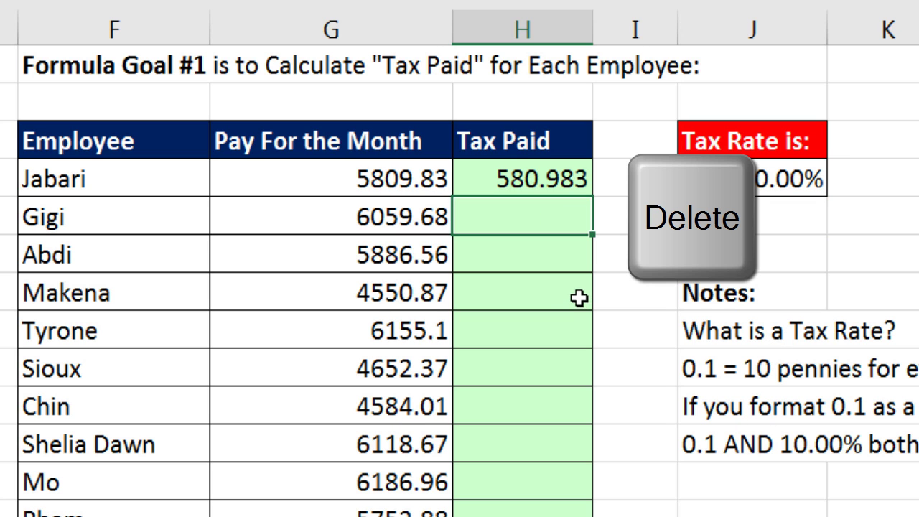
left_click(525, 183)
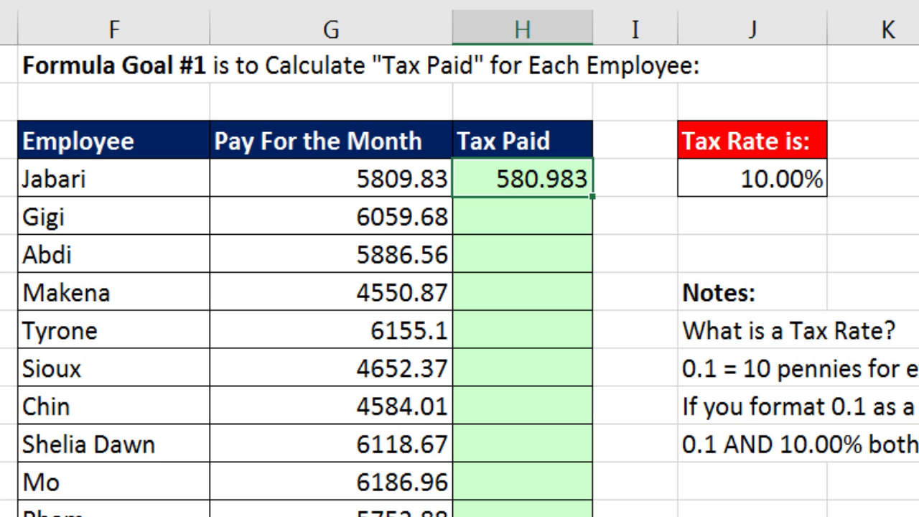
Step: Rewrite H4 as =G4*$J$4 with the tax rate locked as an absolute reference
type("=")
key("Left")
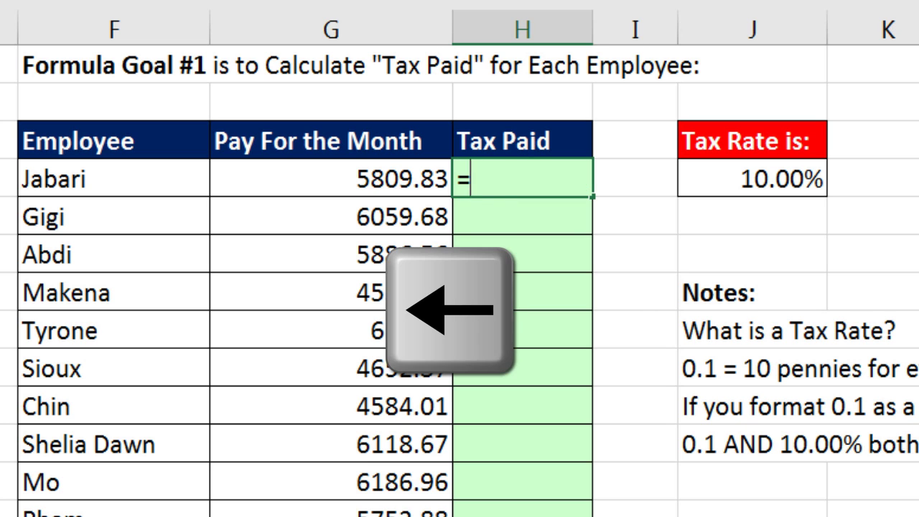
type("*")
key("Right")
key("Right")
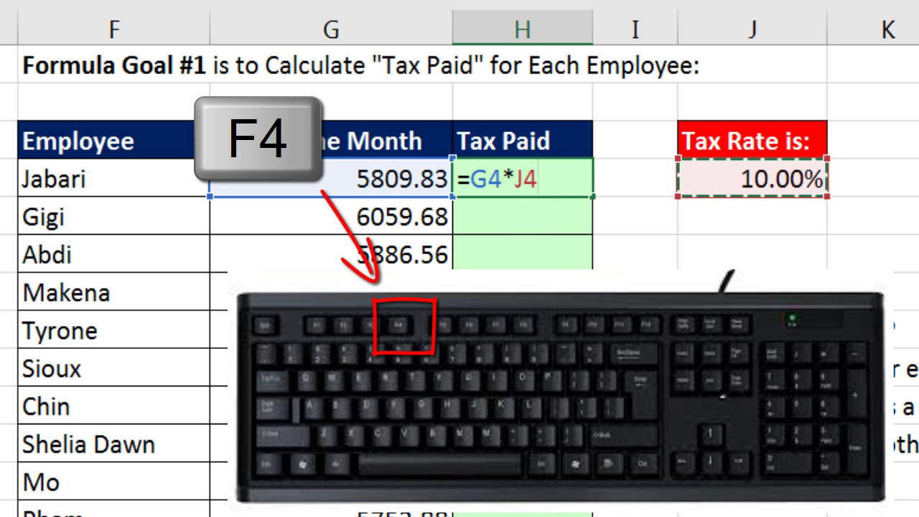
key("F4")
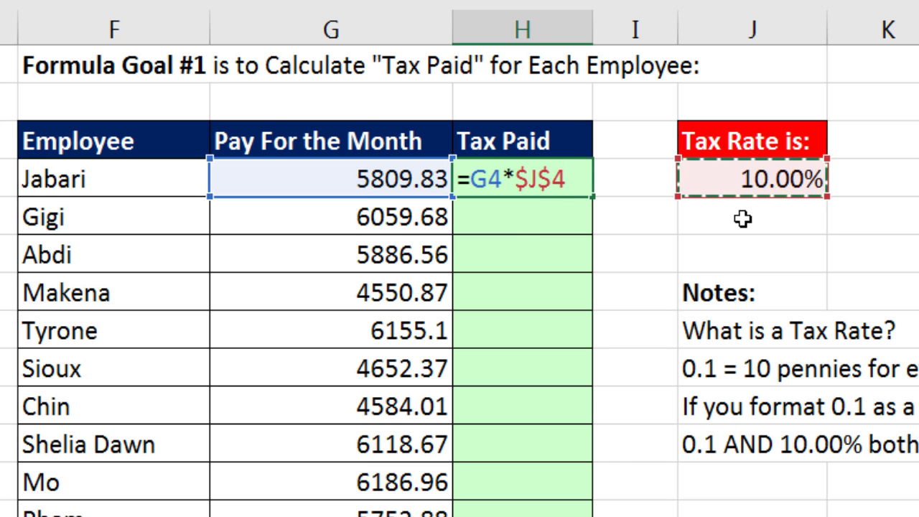
key("ctrl+Return")
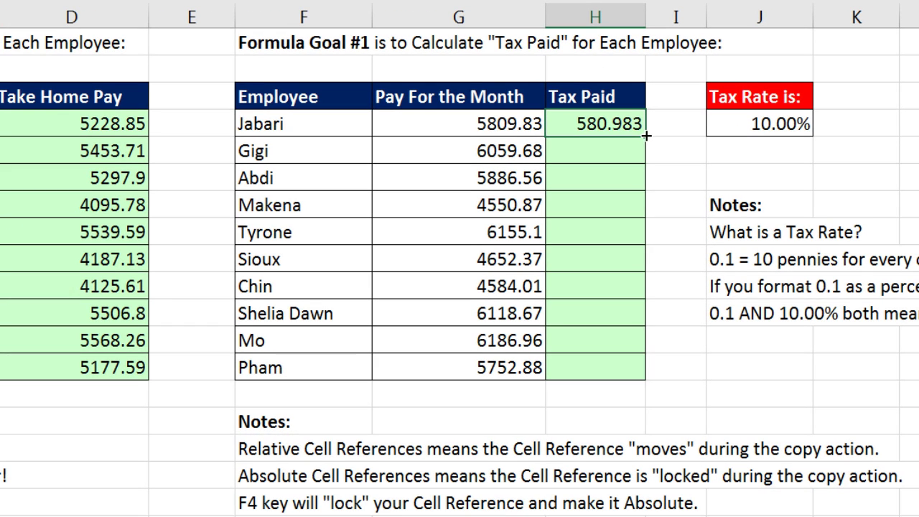
Step: Fill the tax formula down to Pham's row and verify the H13 formula
double_click(646, 136)
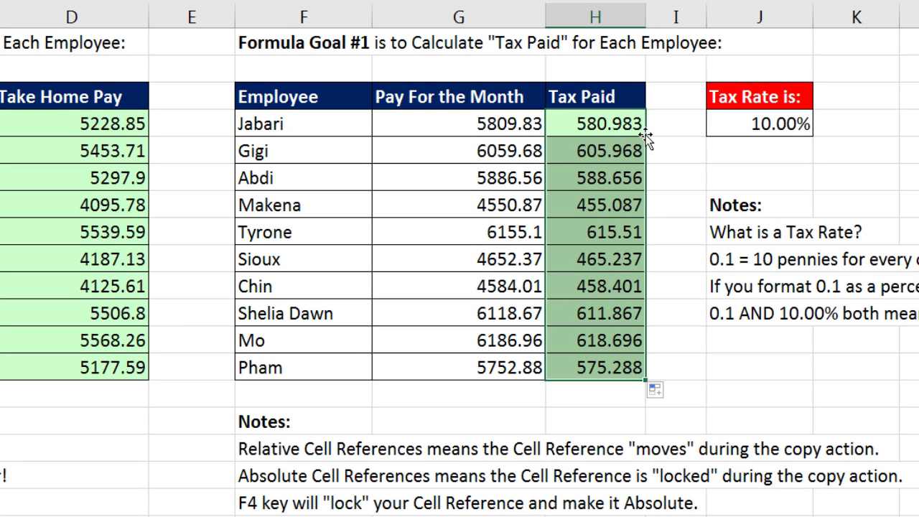
left_click(598, 363)
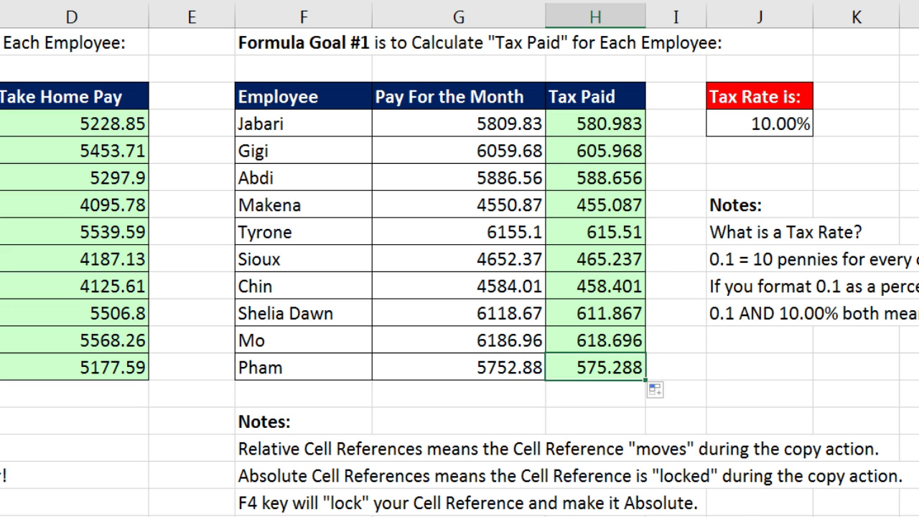
key("F2")
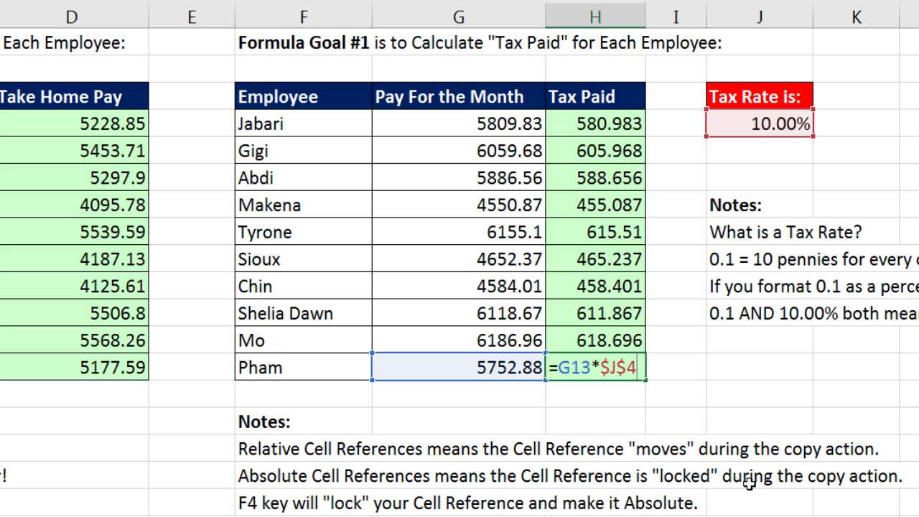
key("Return")
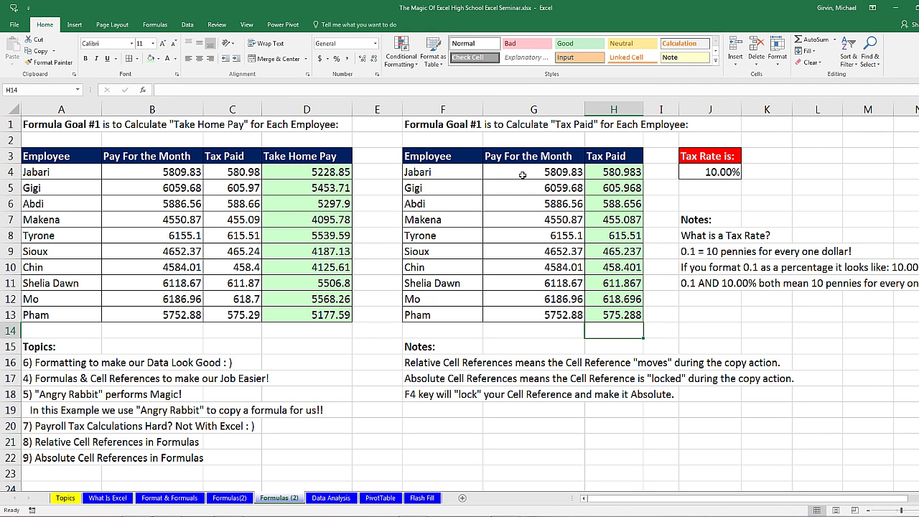
left_click_drag(522, 175, 601, 321)
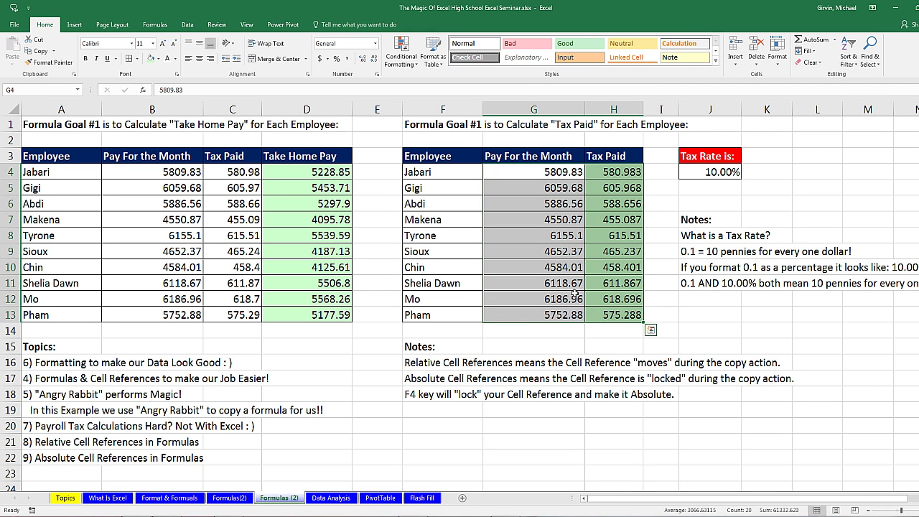
Step: Apply Currency format to G4:H13 and B4:D13, then move to the Data Analysis sheet
left_click(375, 43)
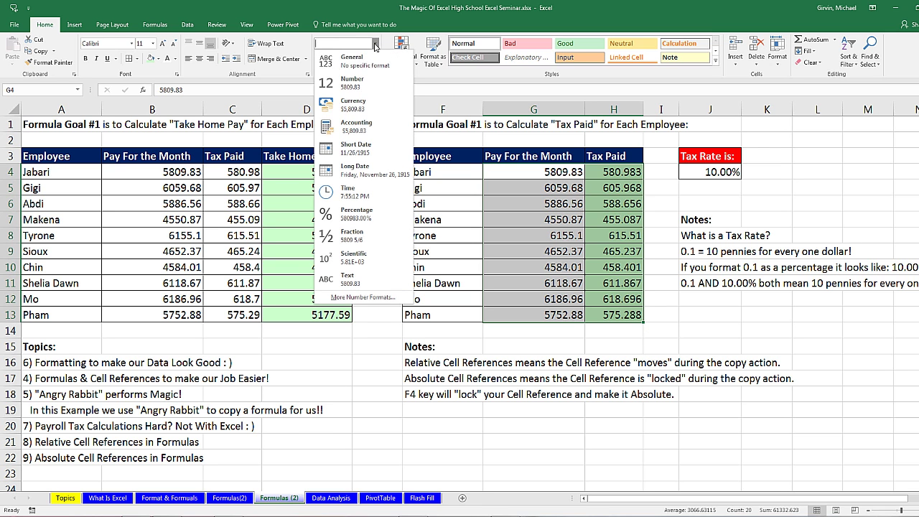
left_click(375, 109)
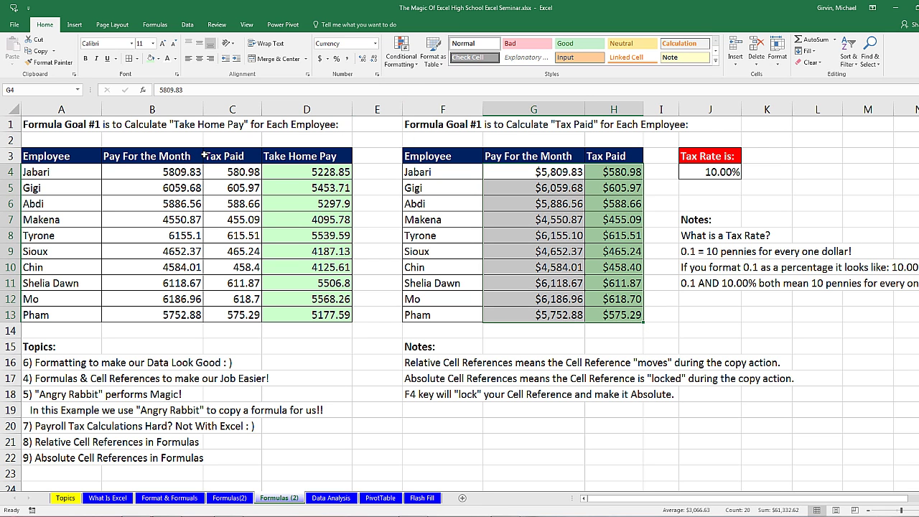
left_click_drag(156, 173, 304, 315)
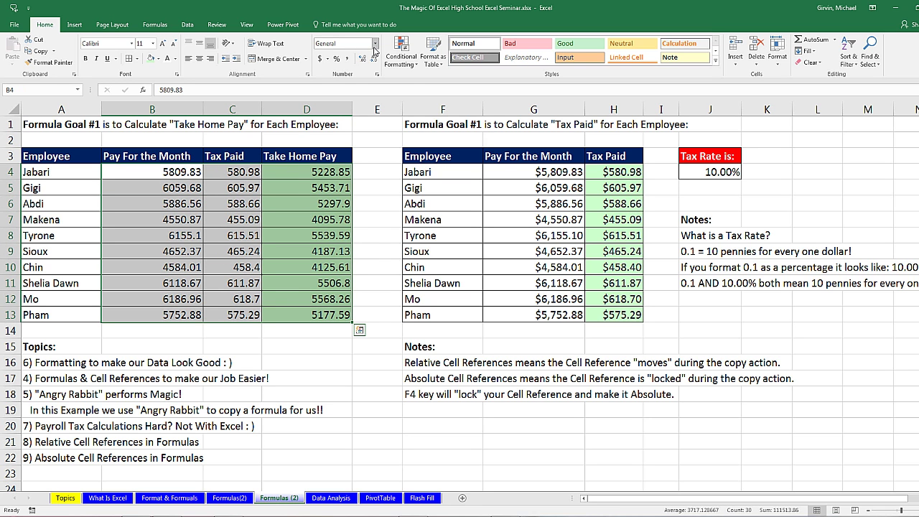
left_click(374, 43)
left_click(350, 107)
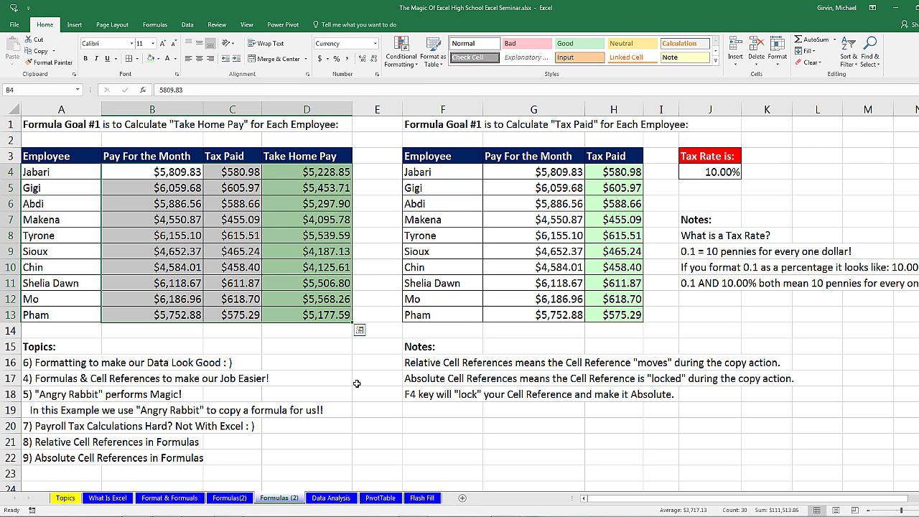
left_click(306, 173)
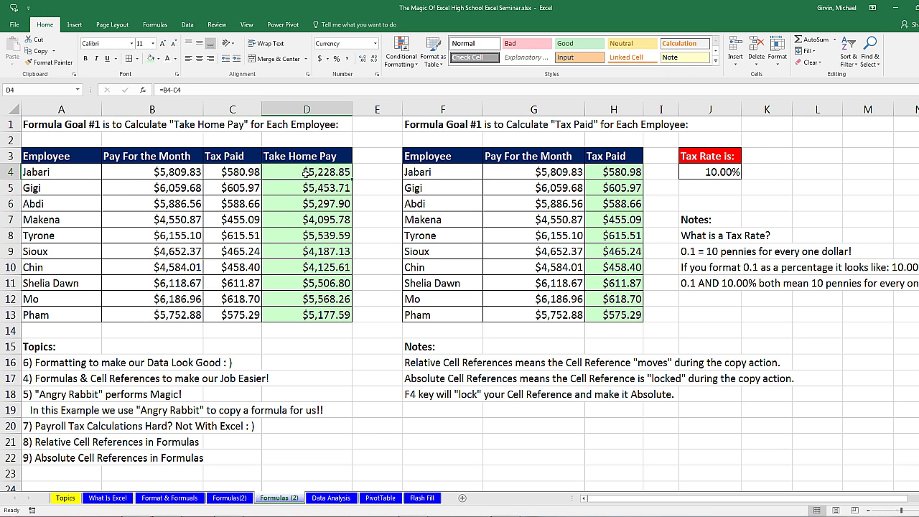
left_click(619, 171)
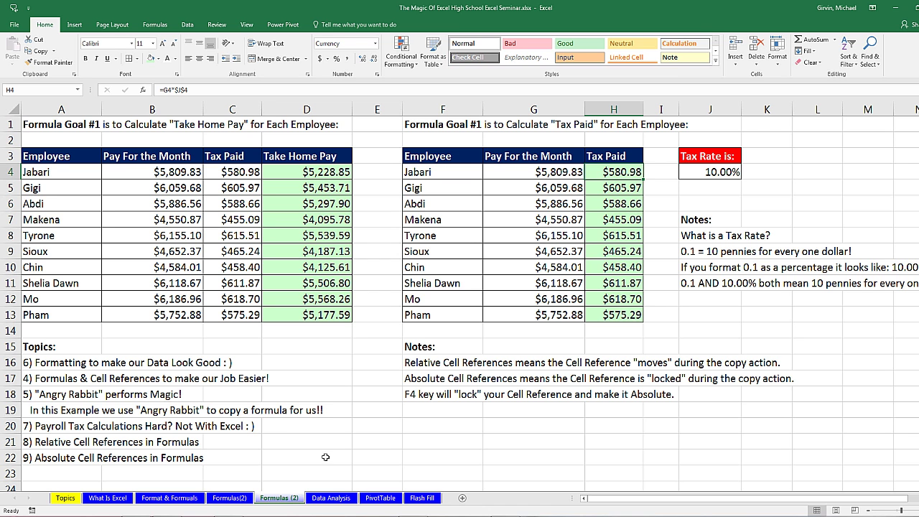
left_click(335, 500)
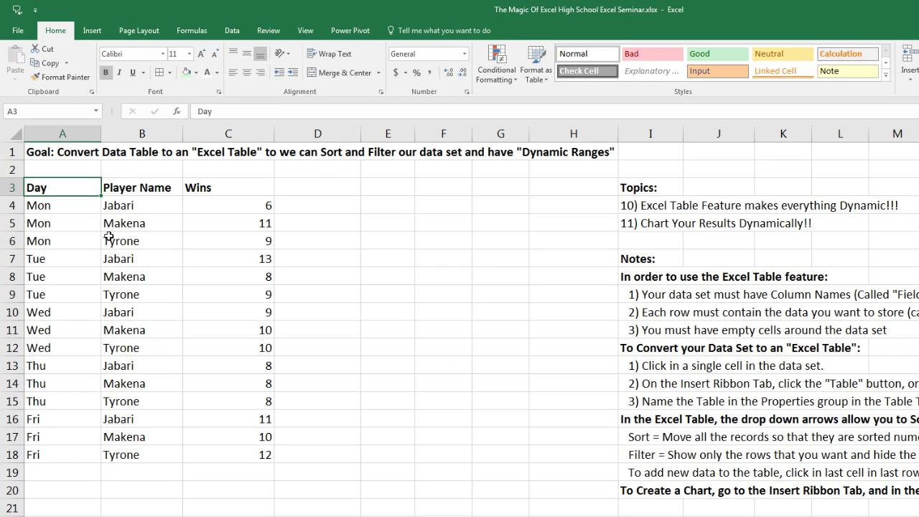
Step: Highlight the Day, Player Name and Wins columns and their field names
left_click_drag(75, 188, 70, 452)
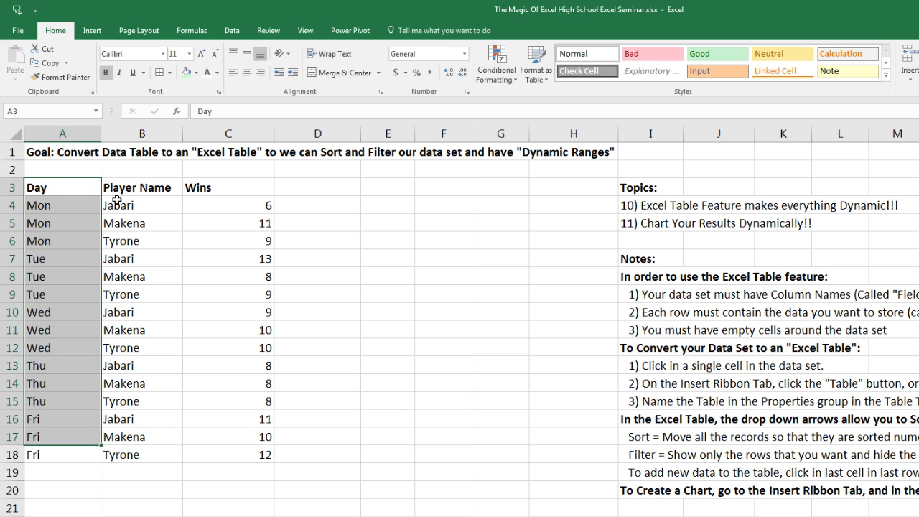
left_click_drag(136, 184, 145, 420)
left_click_drag(197, 188, 241, 442)
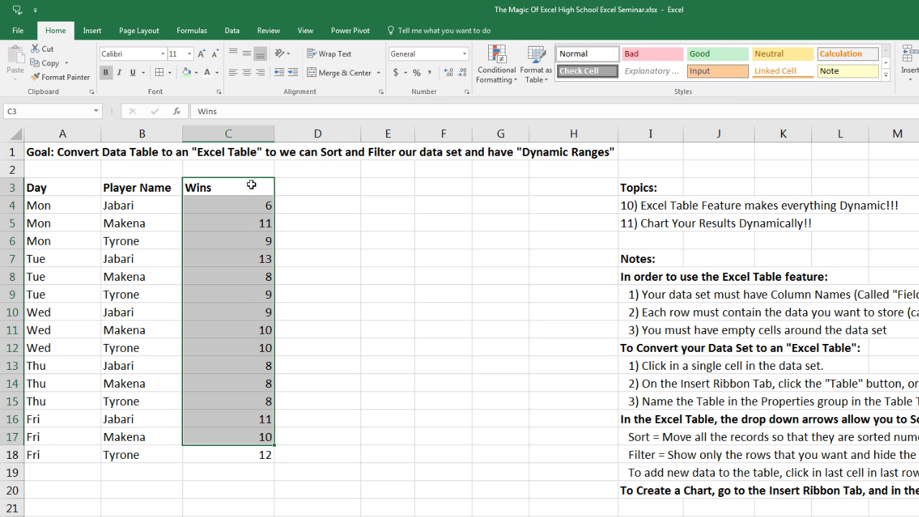
left_click(204, 224)
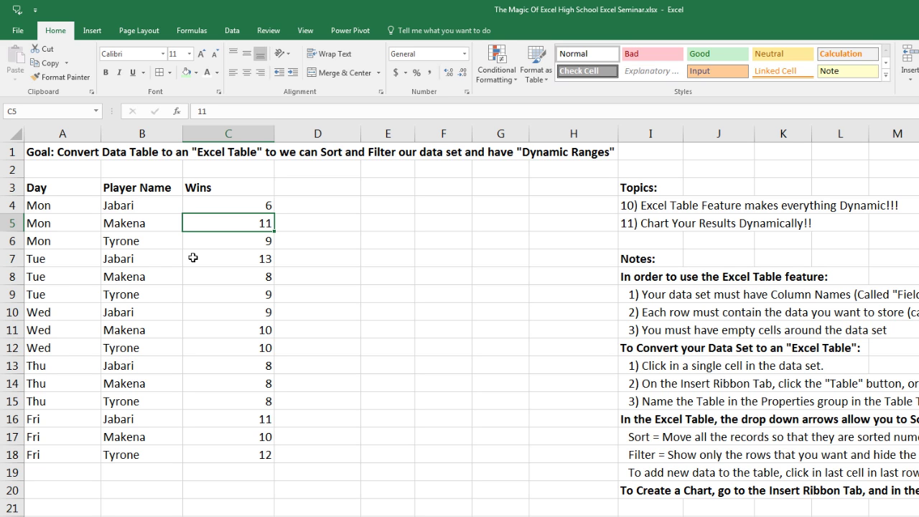
left_click(51, 192)
left_click(166, 191)
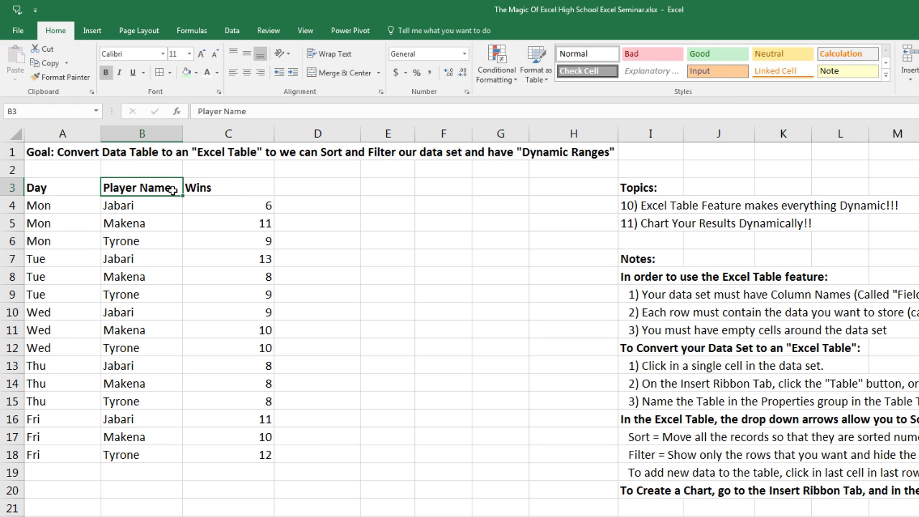
left_click(229, 190)
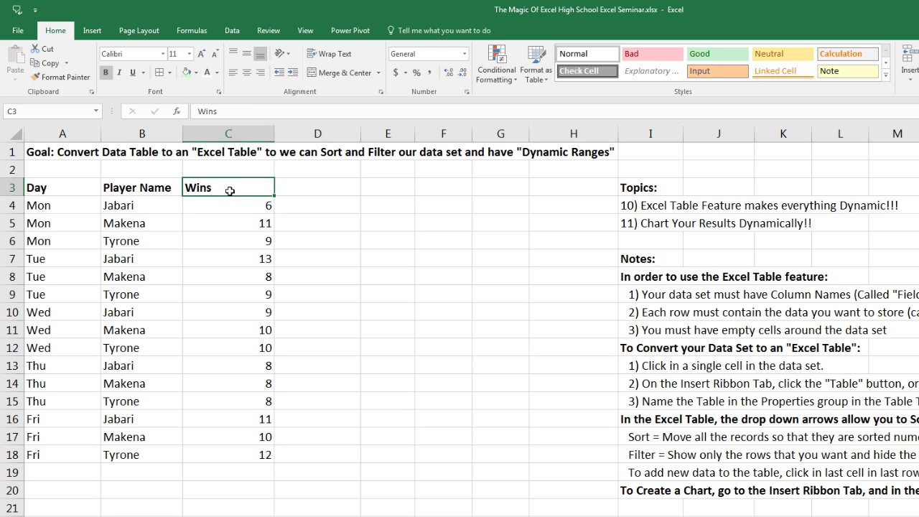
left_click(51, 189)
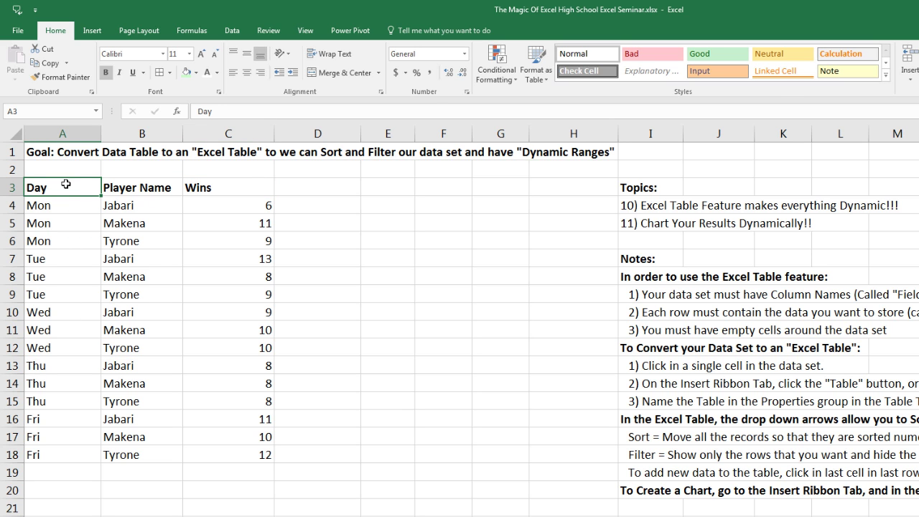
Step: Highlight the first two records and the empty cells bordering the data set
left_click(96, 204)
left_click_drag(96, 204, 237, 205)
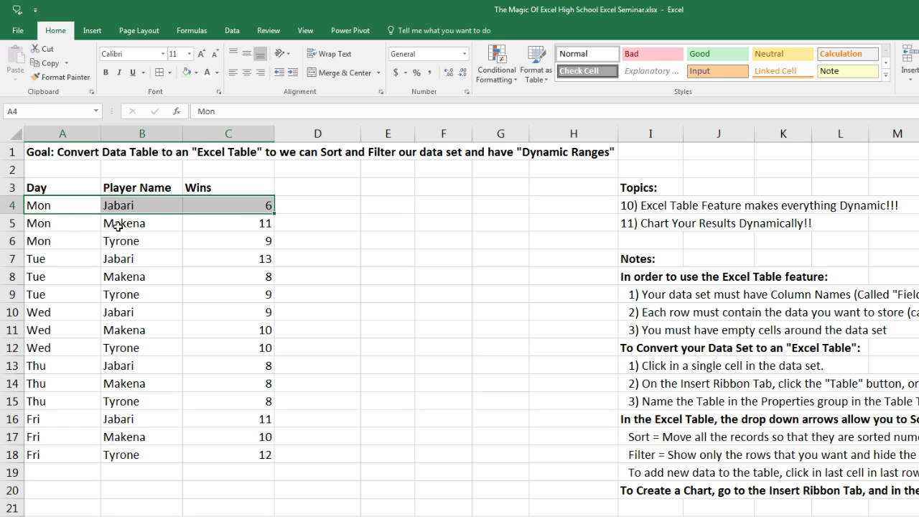
mouse_move(251, 217)
left_click_drag(56, 225, 253, 221)
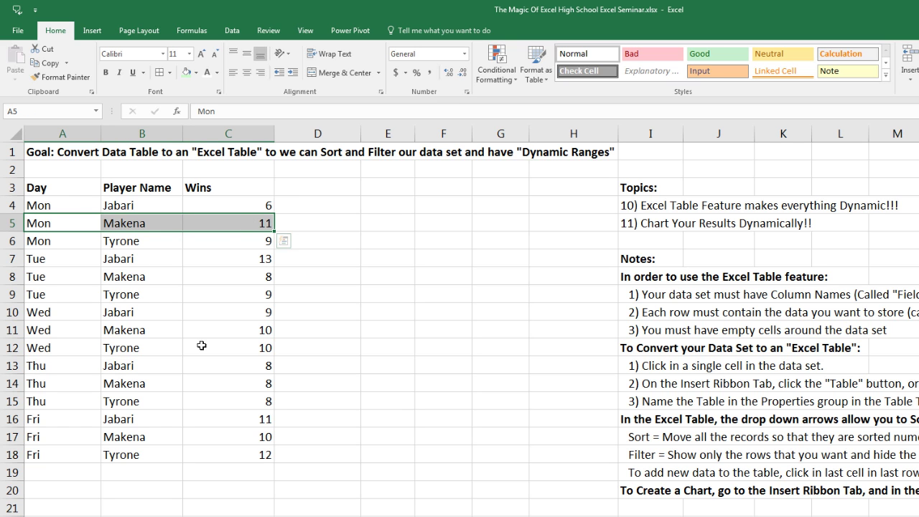
left_click_drag(69, 169, 328, 498)
left_click_drag(262, 466, 39, 477)
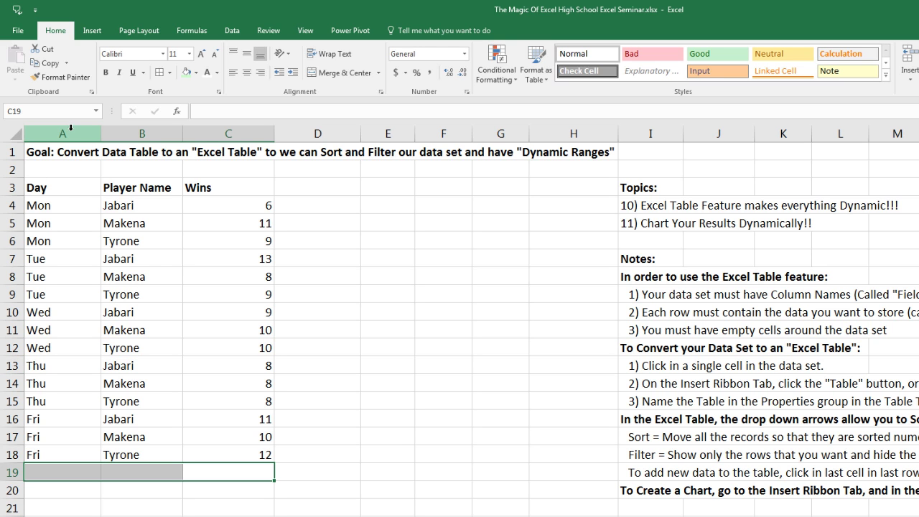
Step: Select a cell inside the data set and display the Insert ribbon commands
left_click(133, 224)
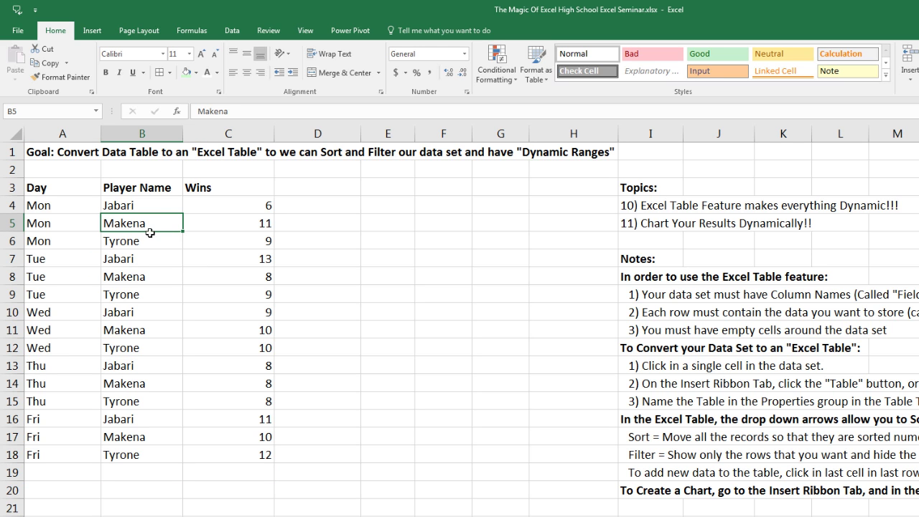
left_click(223, 260)
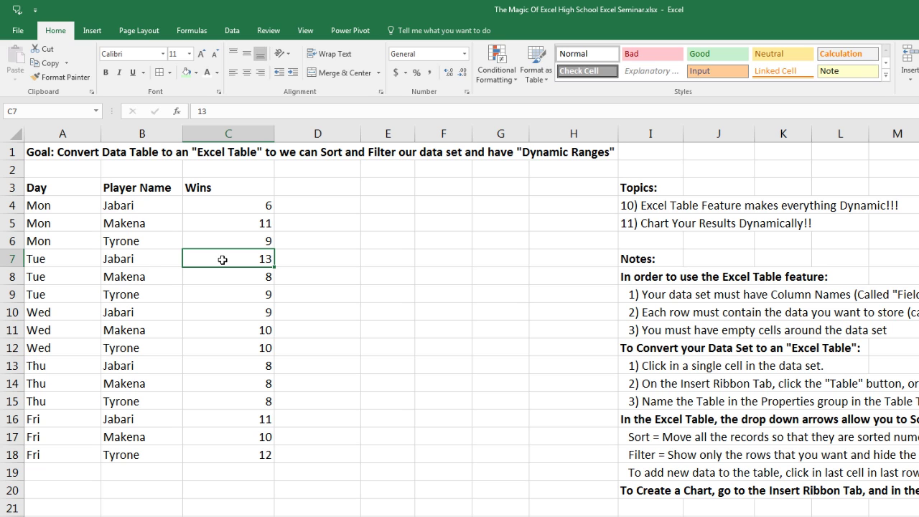
left_click(96, 33)
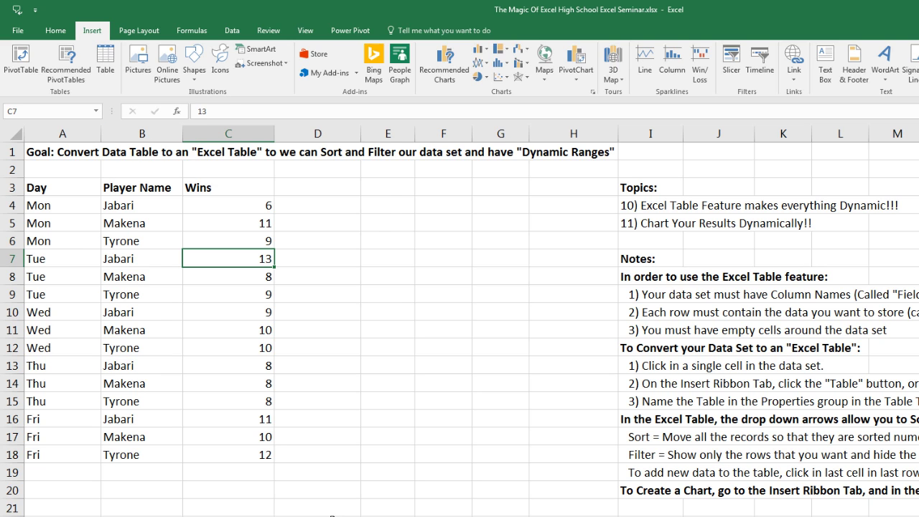
Step: Convert A3:C18 into a table with headers, keeping the default blue banded style
key("ctrl+t")
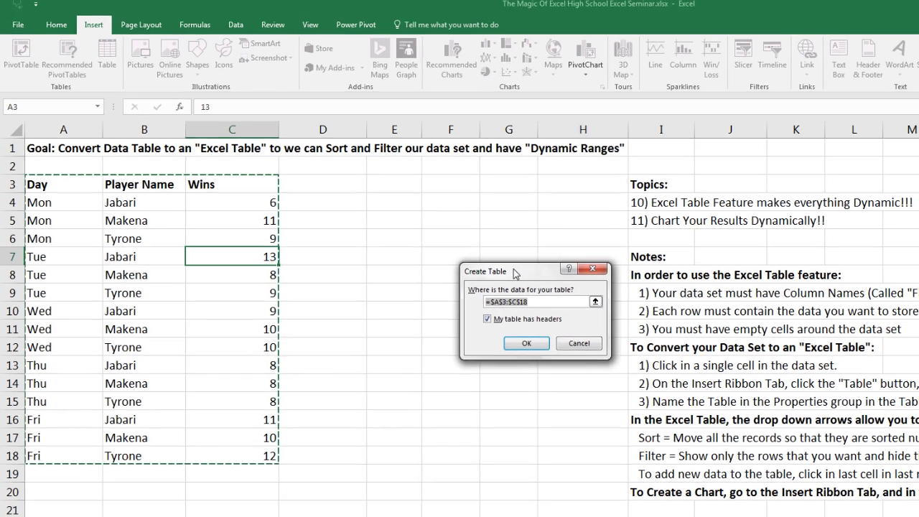
left_click_drag(514, 274, 361, 191)
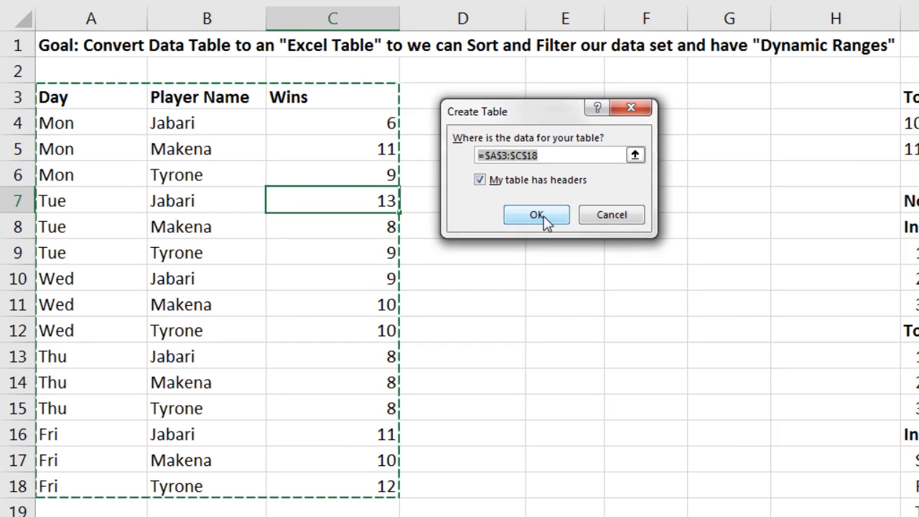
left_click(539, 215)
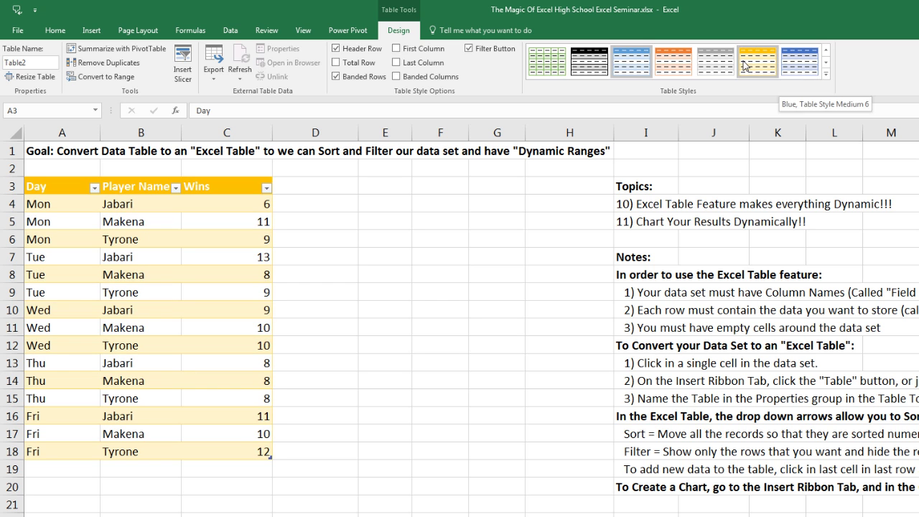
left_click(825, 75)
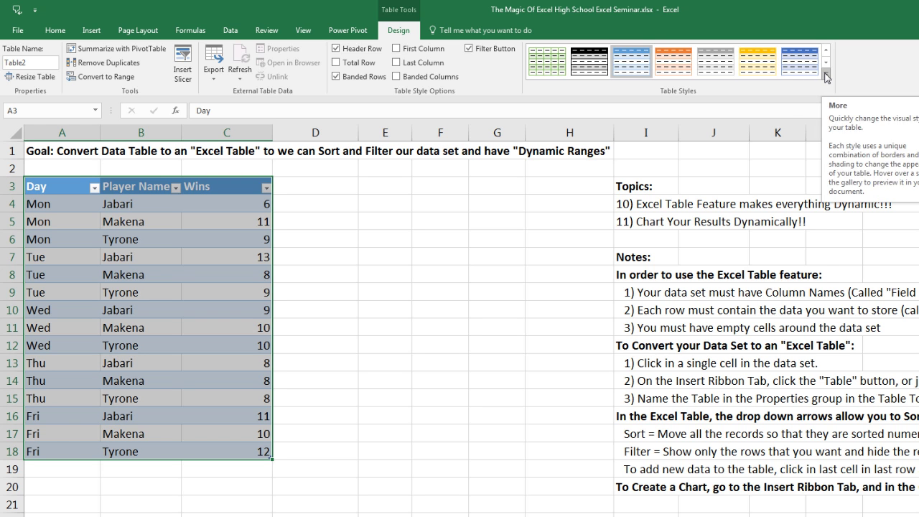
left_click(825, 75)
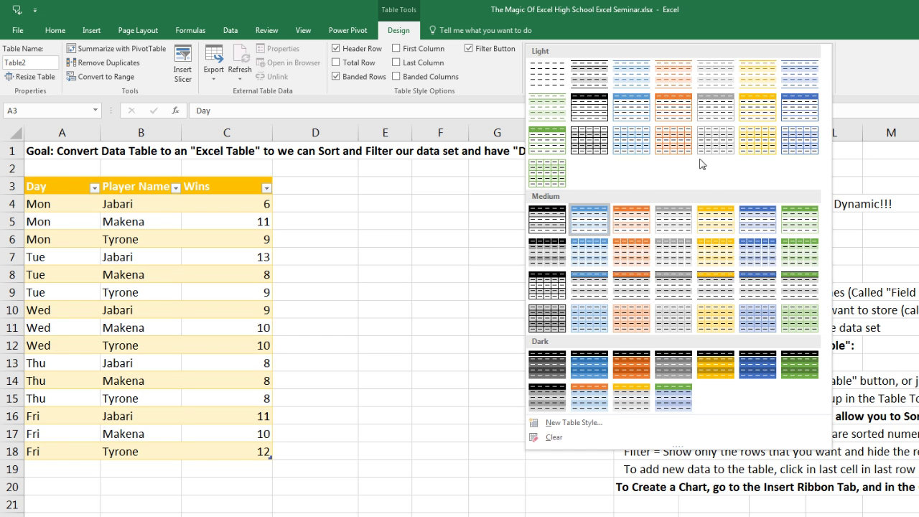
key("Escape")
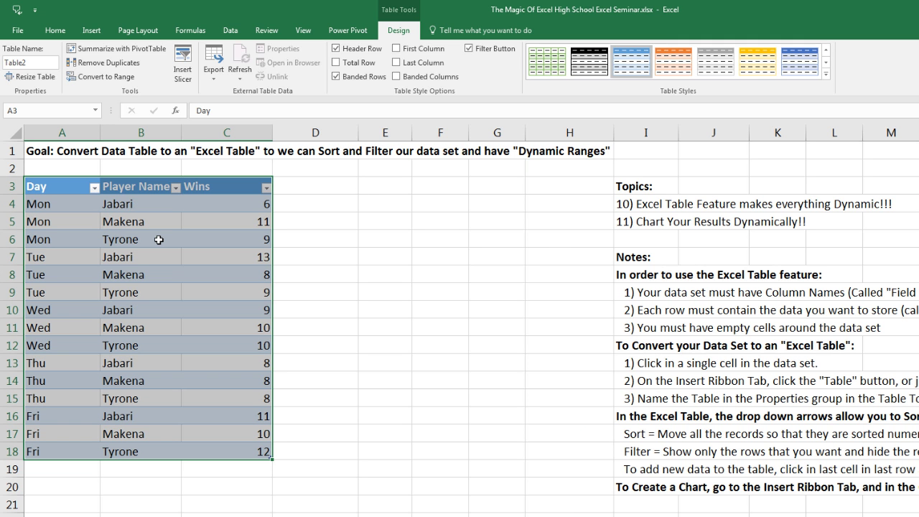
left_click(173, 221)
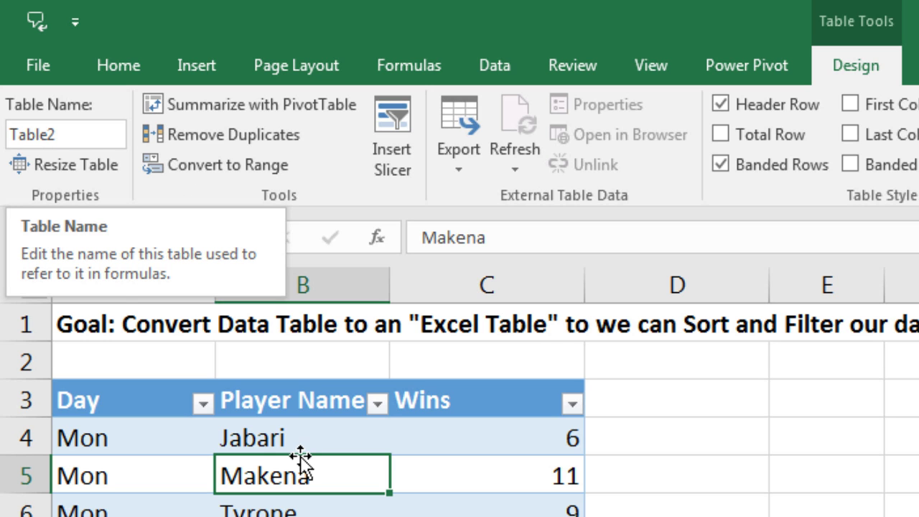
Step: Enter WinsTable in the Table Name box to replace Table2
left_click(92, 143)
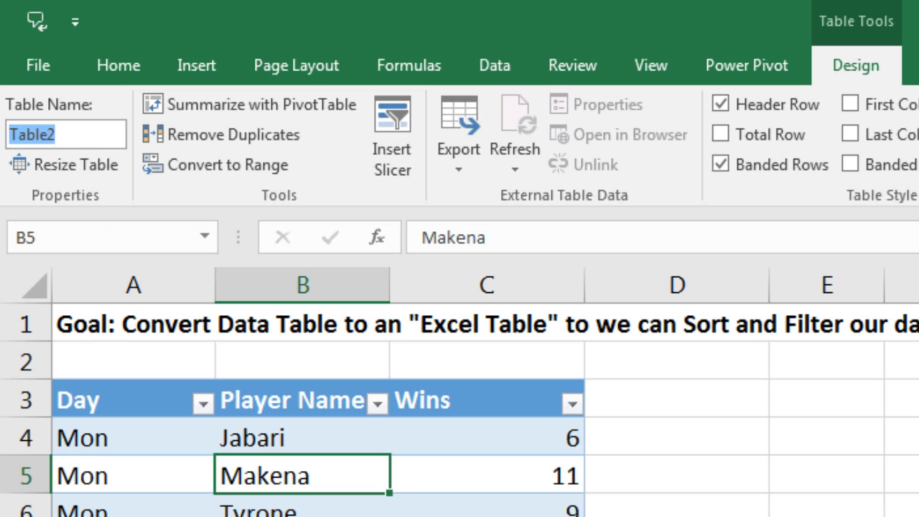
type("Wi")
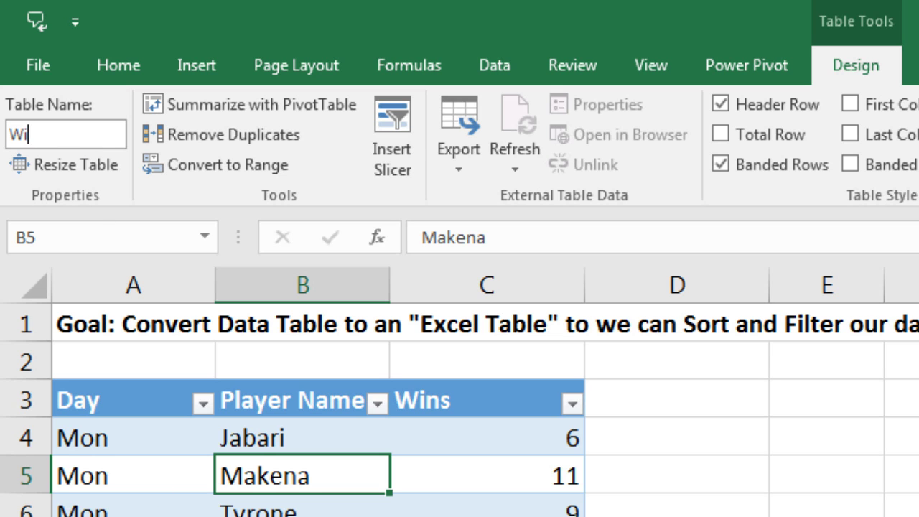
type("nsTable")
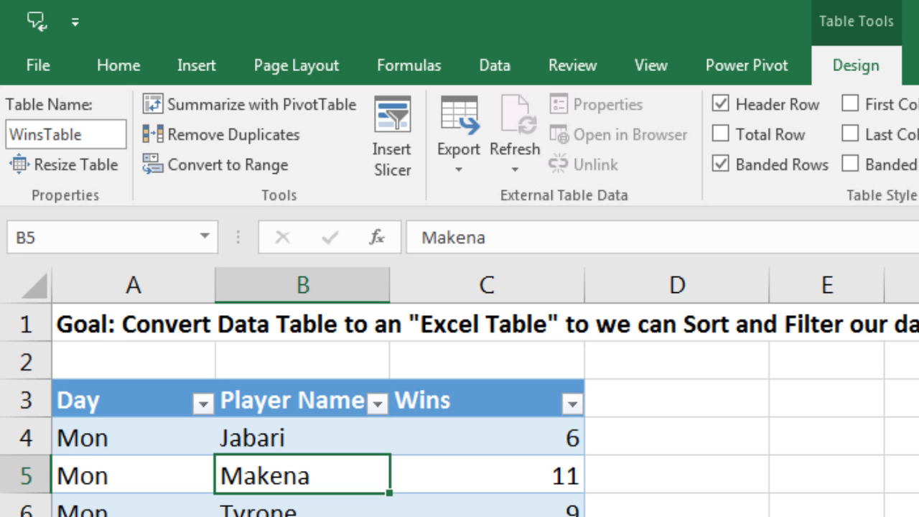
key("Return")
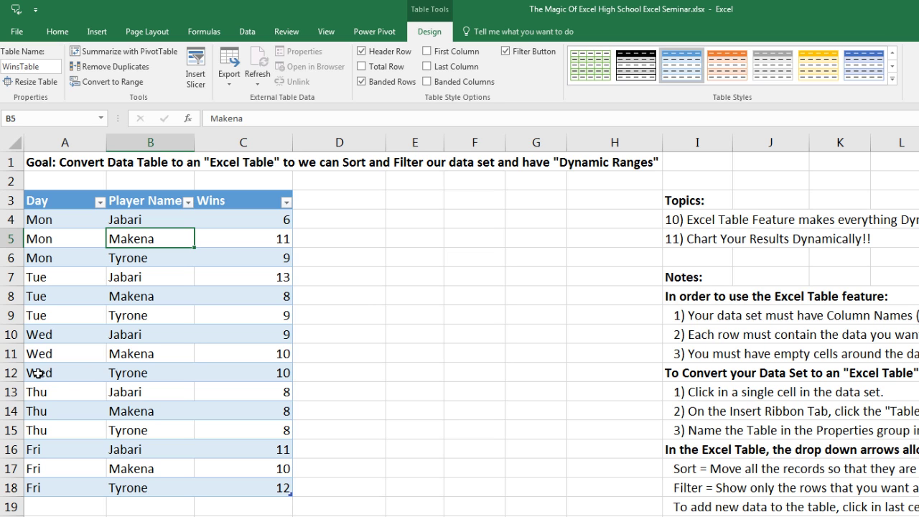
Step: Apply a yellow fill to the Wed, Tyrone, 10 row A12:C12
left_click_drag(36, 373, 237, 375)
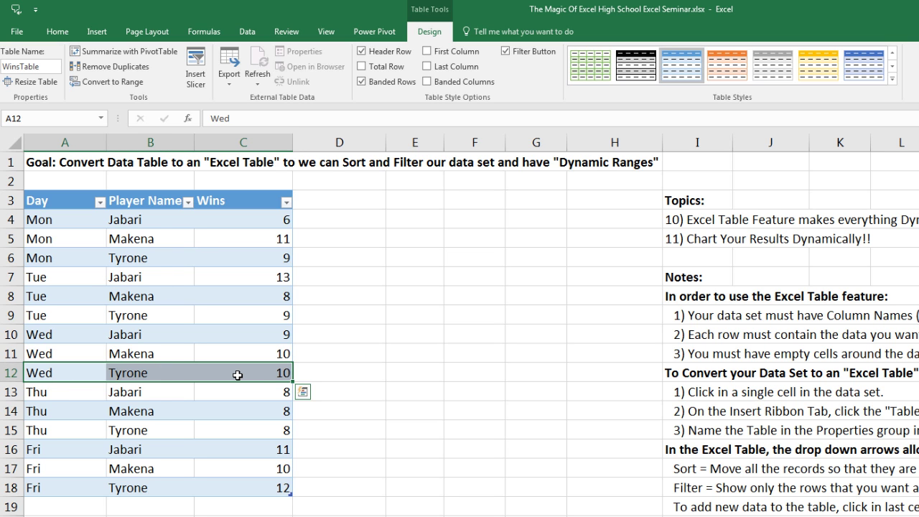
right_click(239, 375)
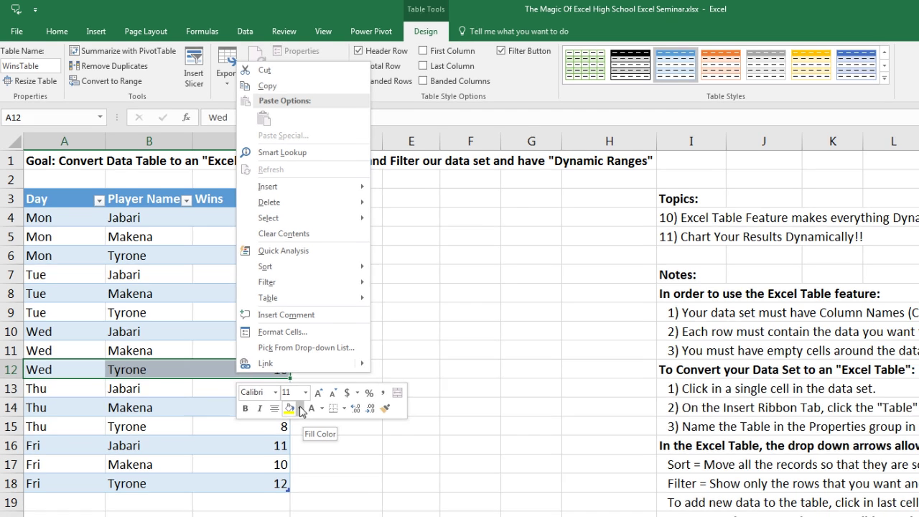
left_click(302, 411)
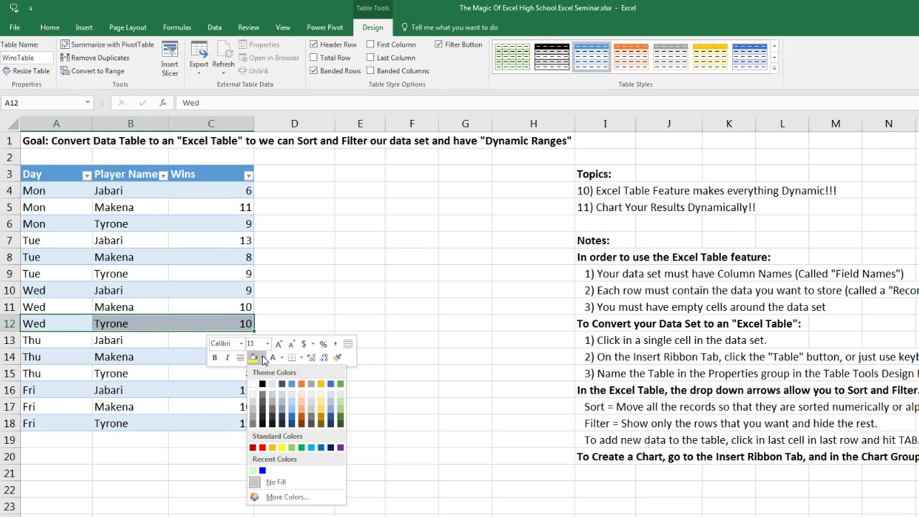
left_click(282, 447)
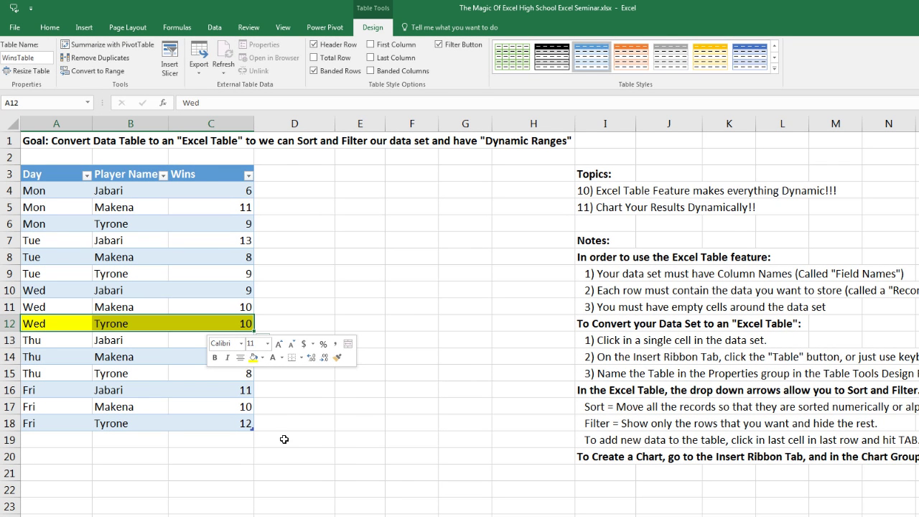
left_click(231, 327)
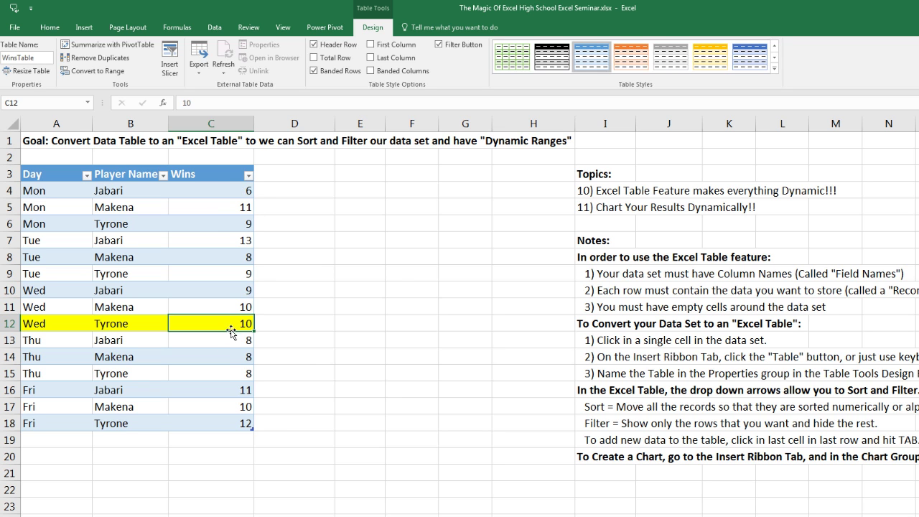
left_click_drag(230, 326, 41, 326)
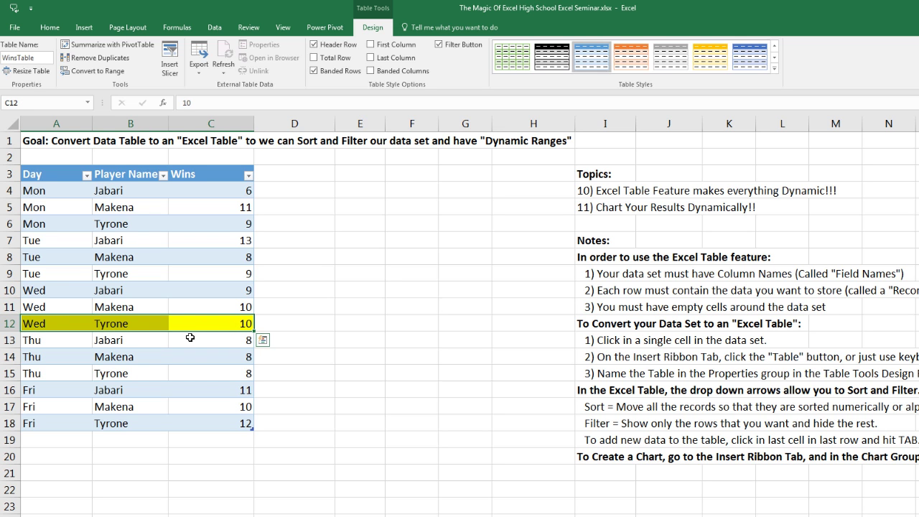
Step: Sort WinsTable by Wins descending, then ascending, then Player Name A to Z, finishing Wins descending
left_click(248, 176)
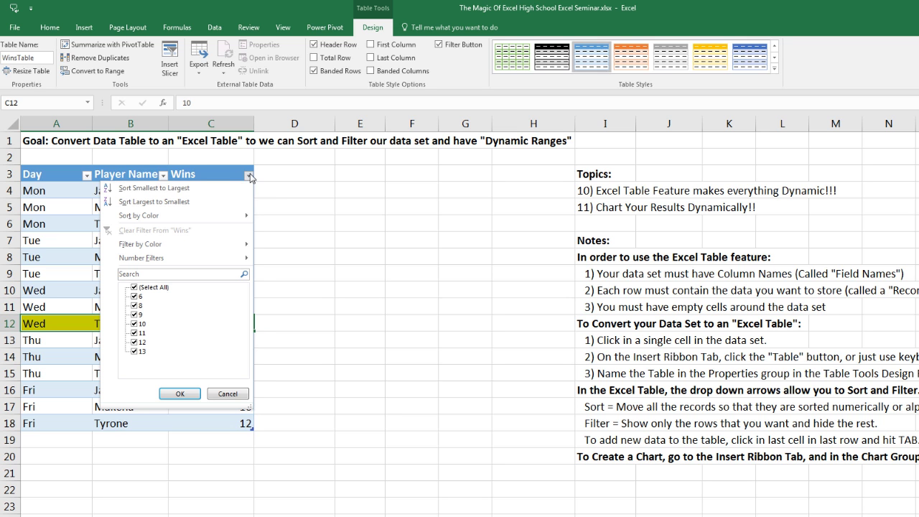
left_click(153, 202)
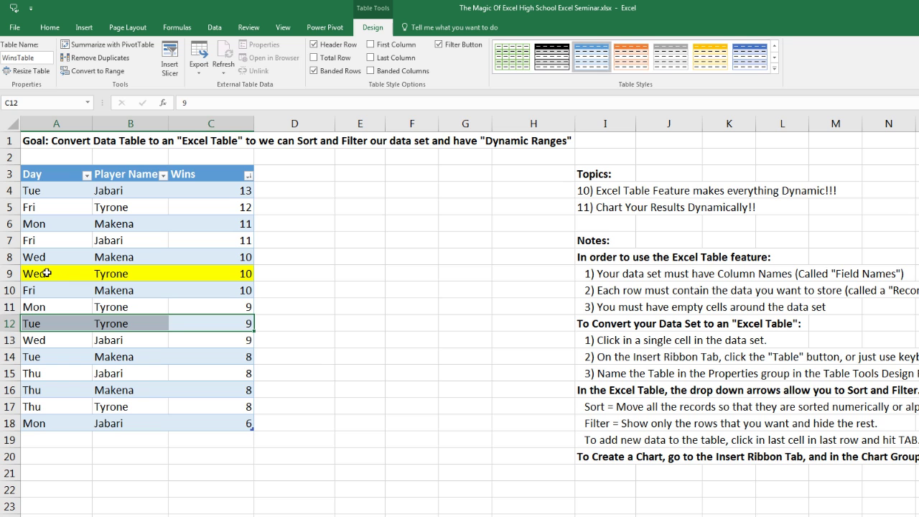
left_click_drag(46, 274, 208, 274)
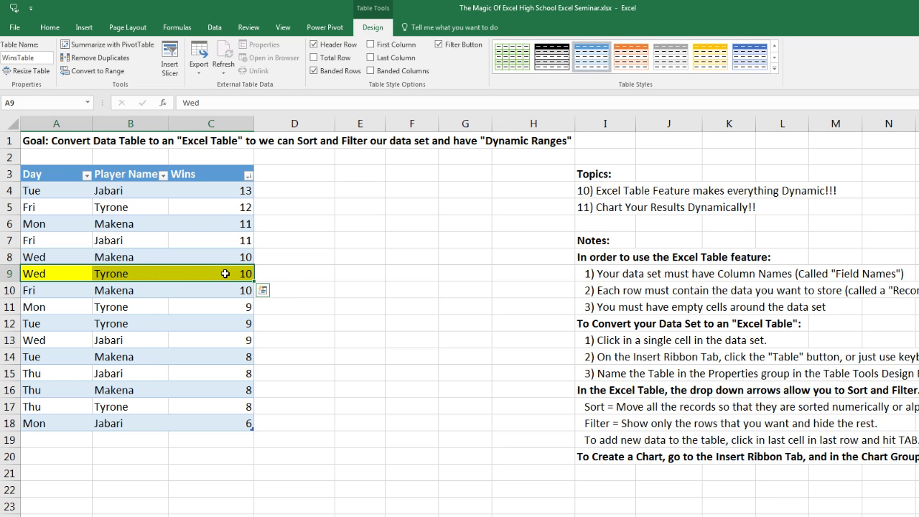
left_click(248, 175)
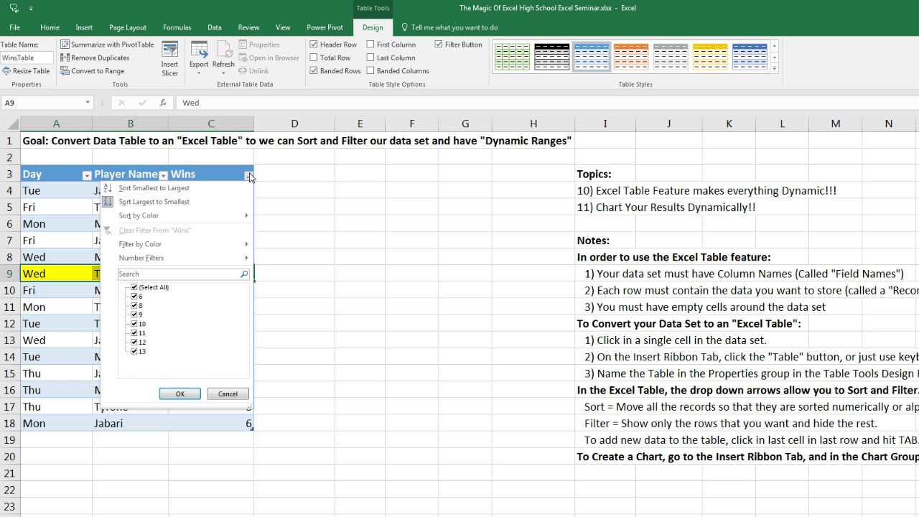
left_click(135, 189)
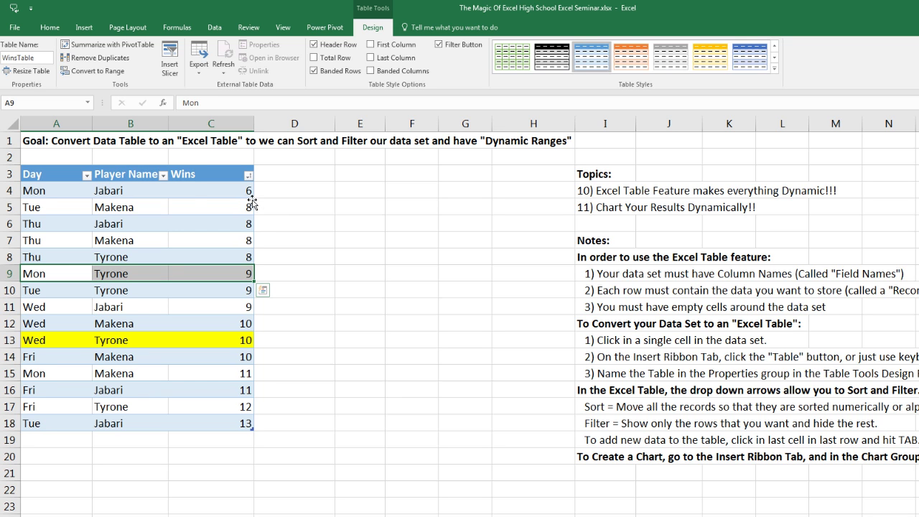
left_click(163, 176)
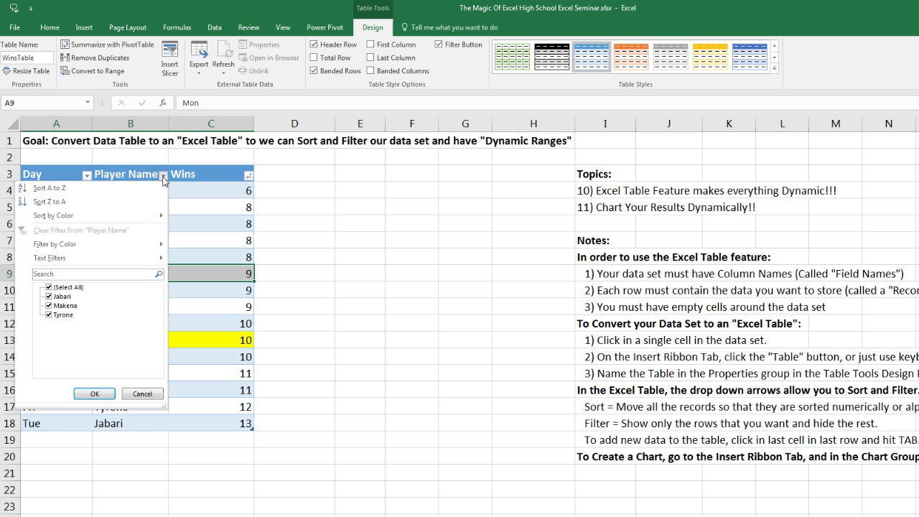
left_click(41, 190)
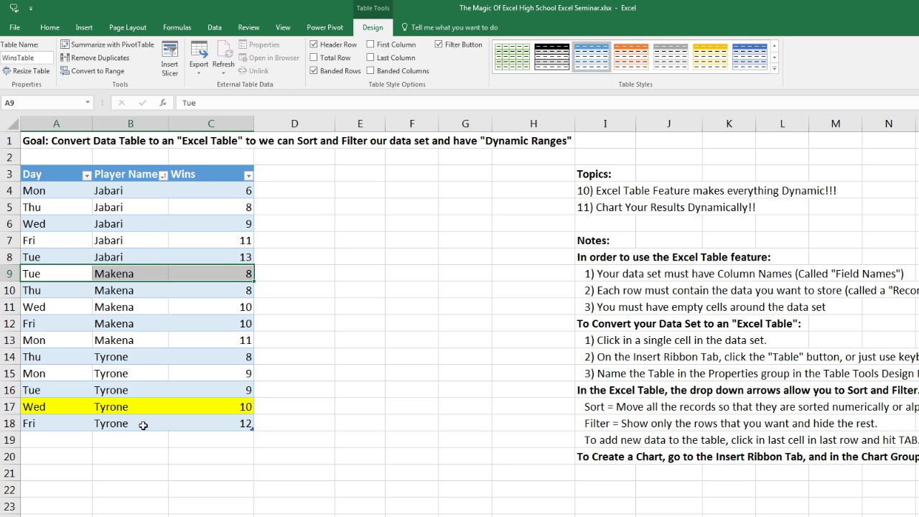
left_click(249, 176)
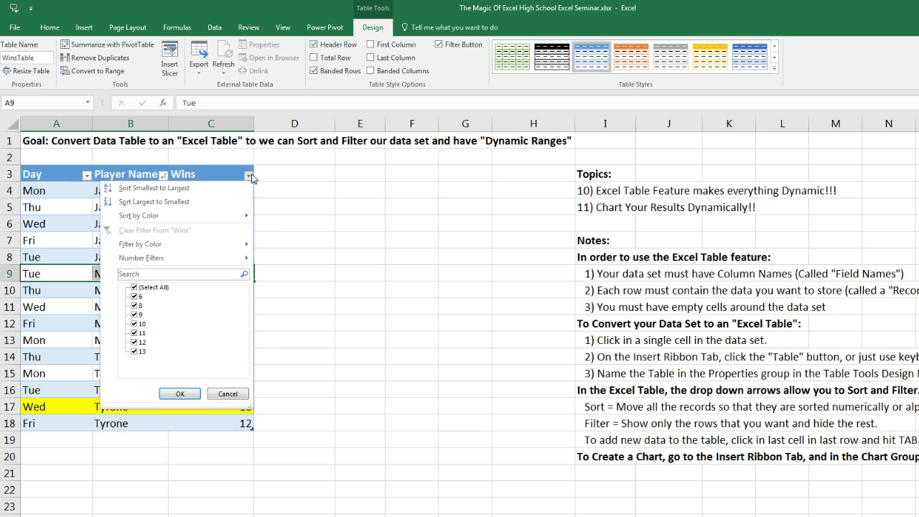
key("Escape")
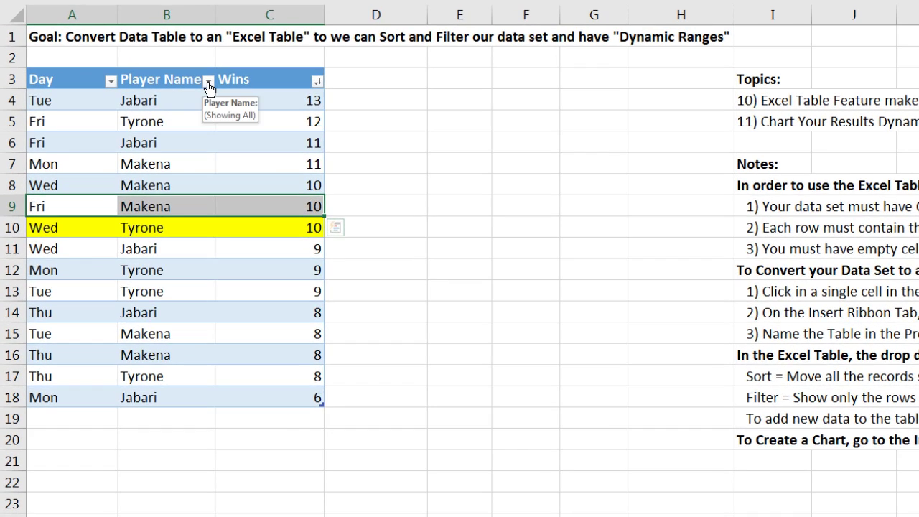
Step: Filter WinsTable's Player Name column to show only Jabari's rows
left_click(163, 175)
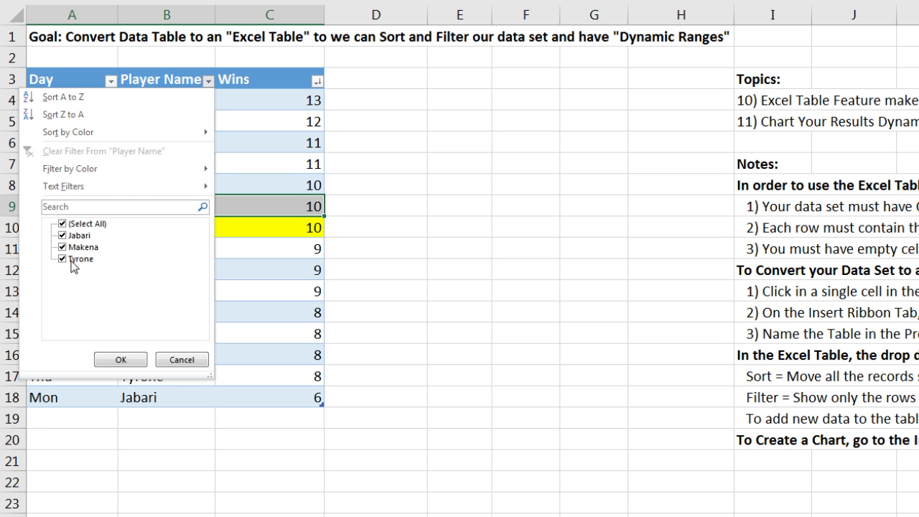
left_click(63, 225)
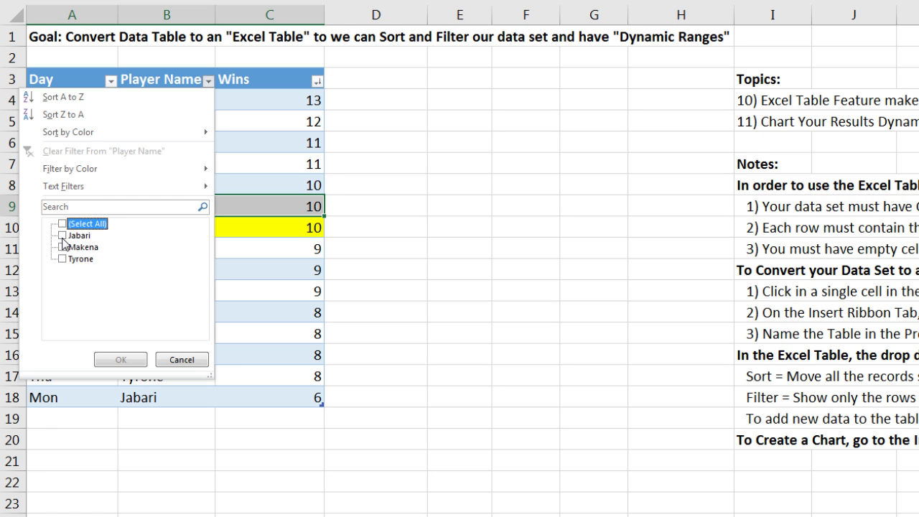
left_click(63, 236)
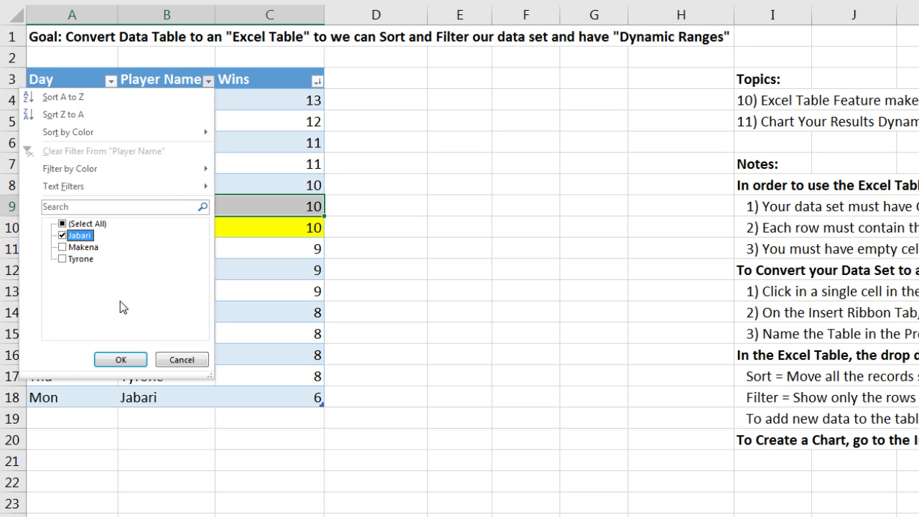
left_click(122, 360)
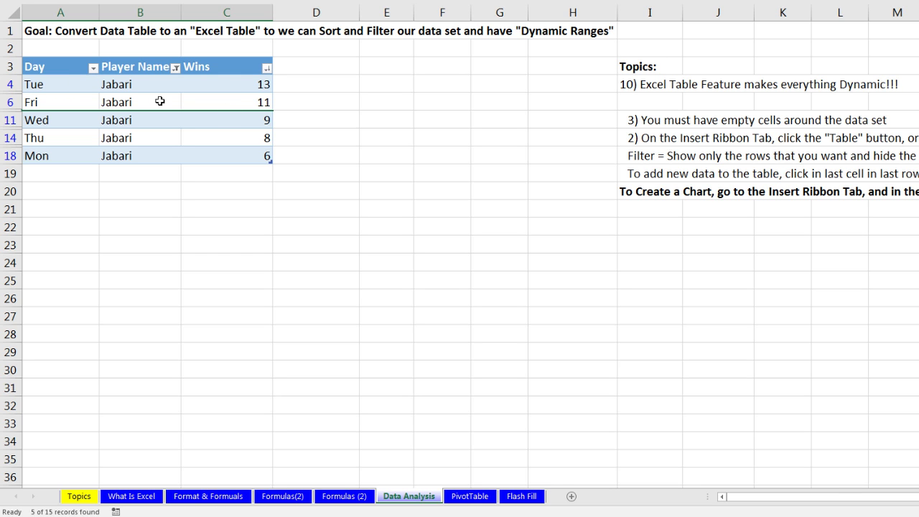
Step: Select the whole filtered Jabari table, including its Day, Player Name and Wins headers, with Ctrl+*
left_click_drag(60, 68, 224, 156)
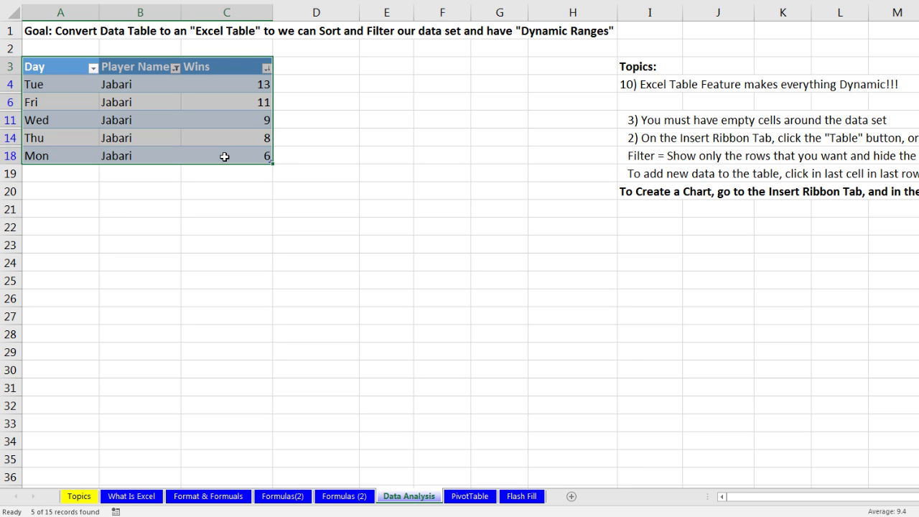
left_click(230, 65)
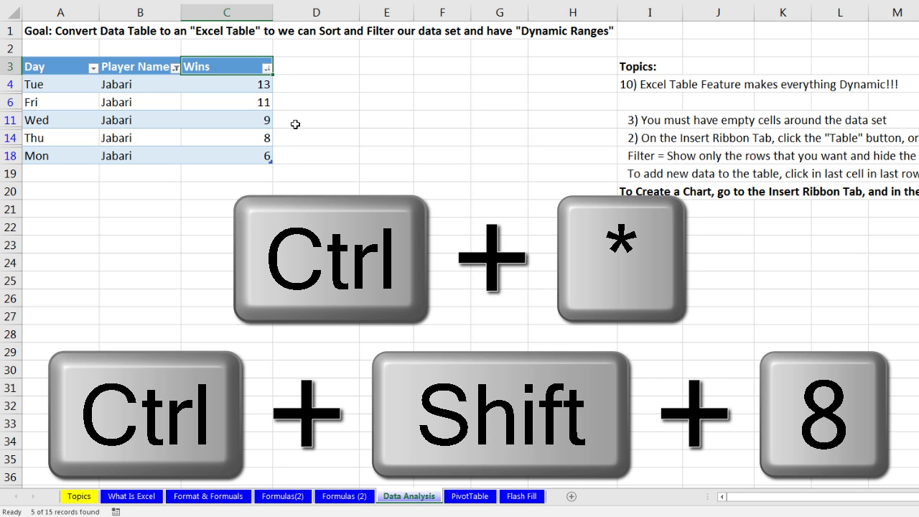
key("ctrl+shift+8")
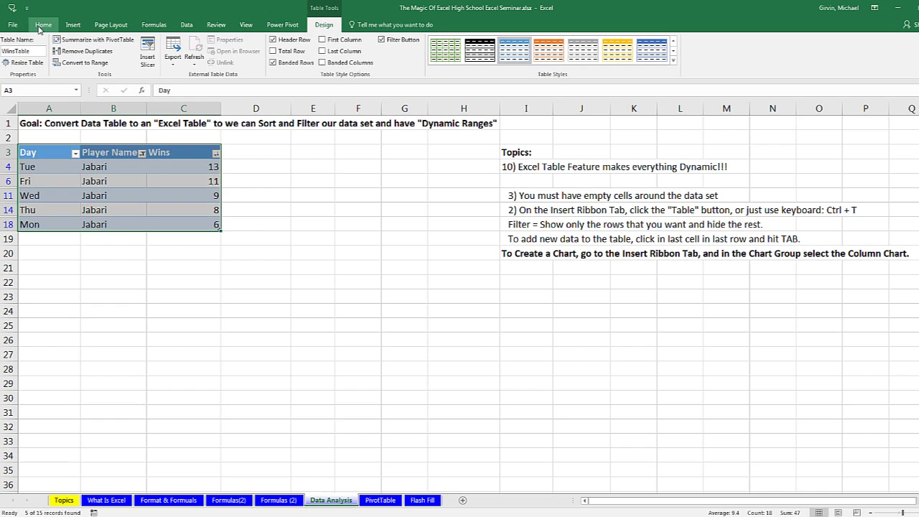
left_click(43, 25)
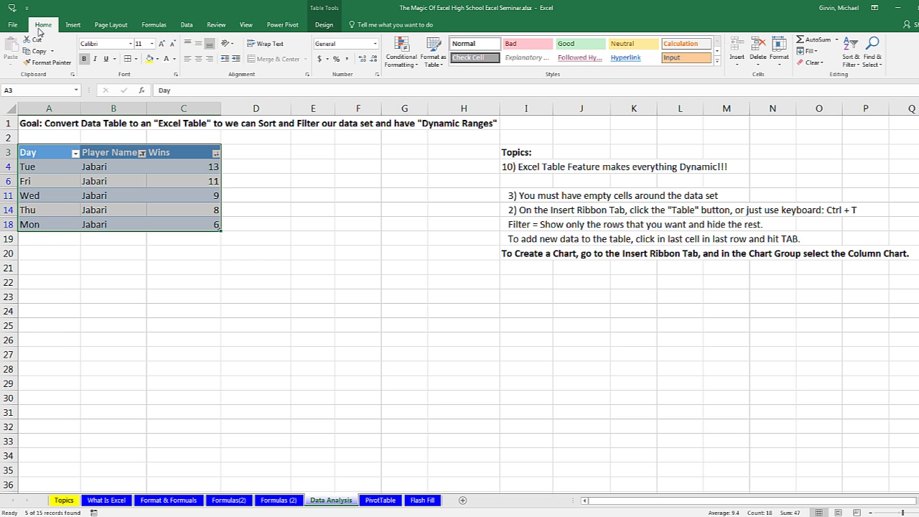
right_click(122, 174)
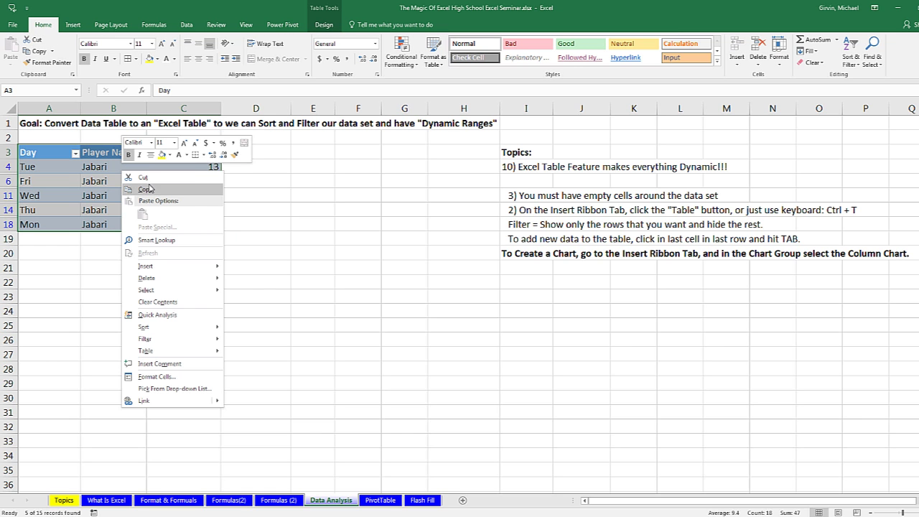
Step: Copy the selected Jabari rows with their headers and add a new blank worksheet
key("Escape")
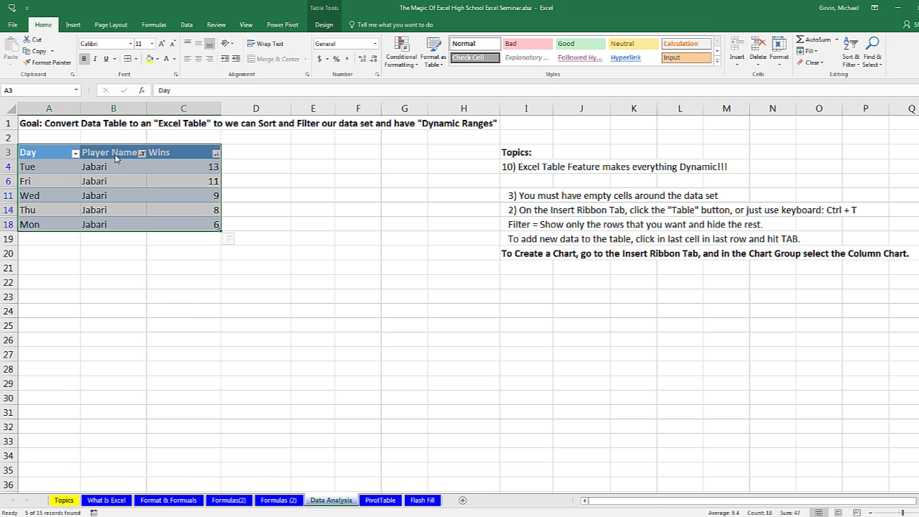
key("ctrl+c")
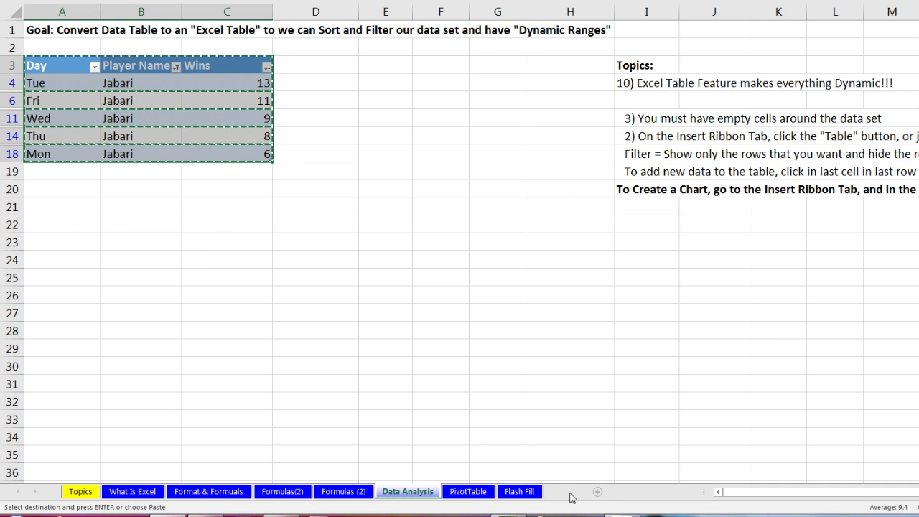
left_click(597, 492)
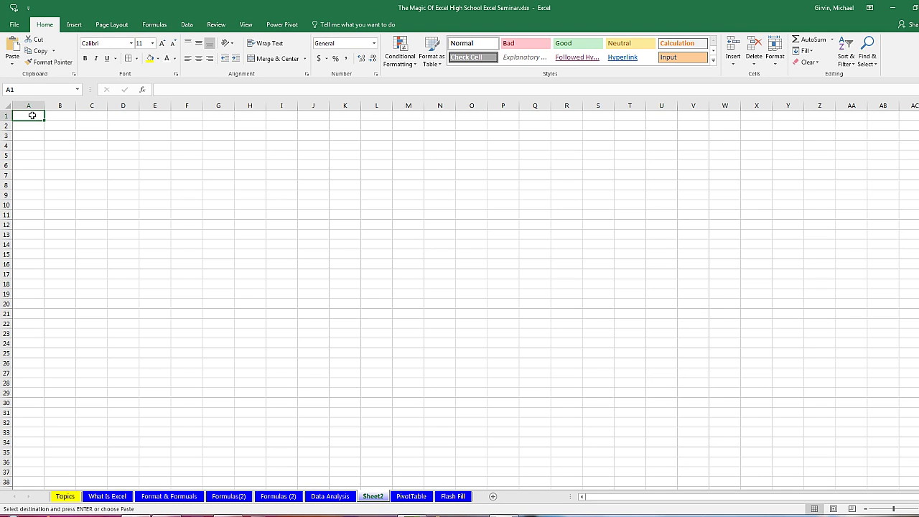
Step: Paste the Jabari table into A1:C6 of Sheet2 and zoom to view it
right_click(32, 116)
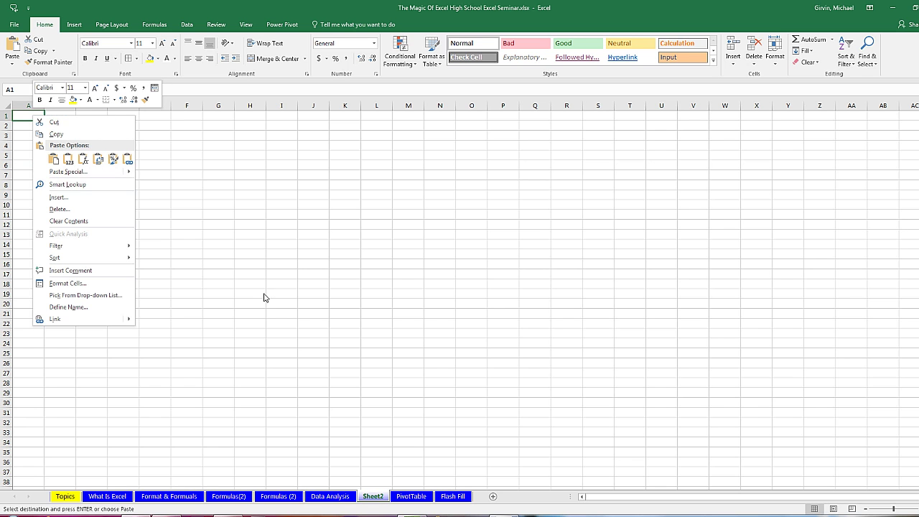
key("Escape")
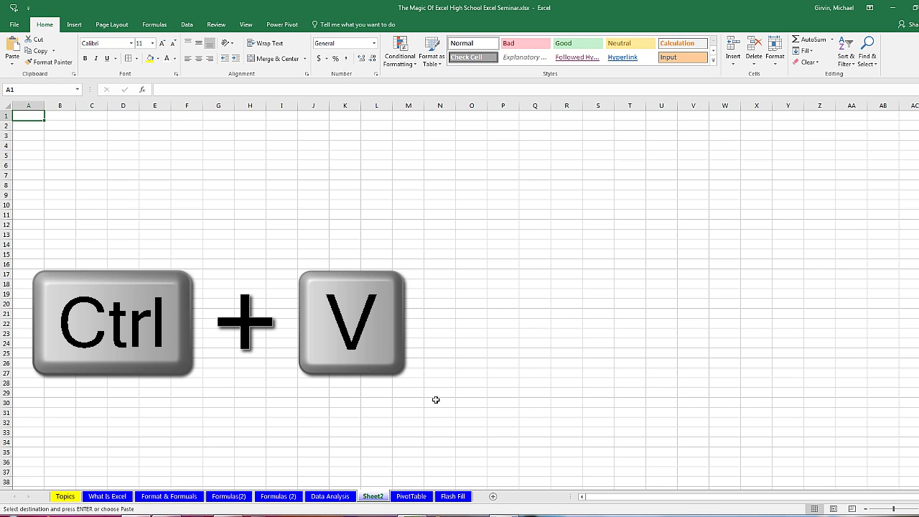
key("ctrl+v")
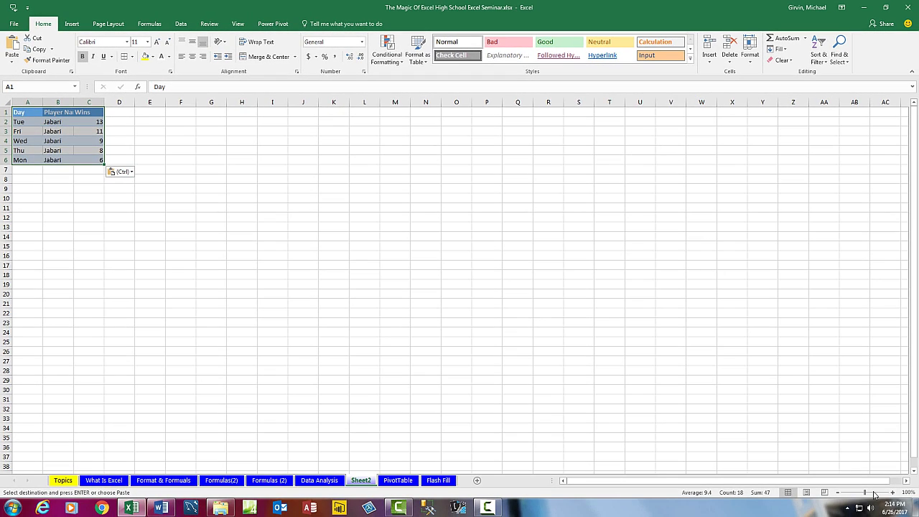
left_click(879, 494)
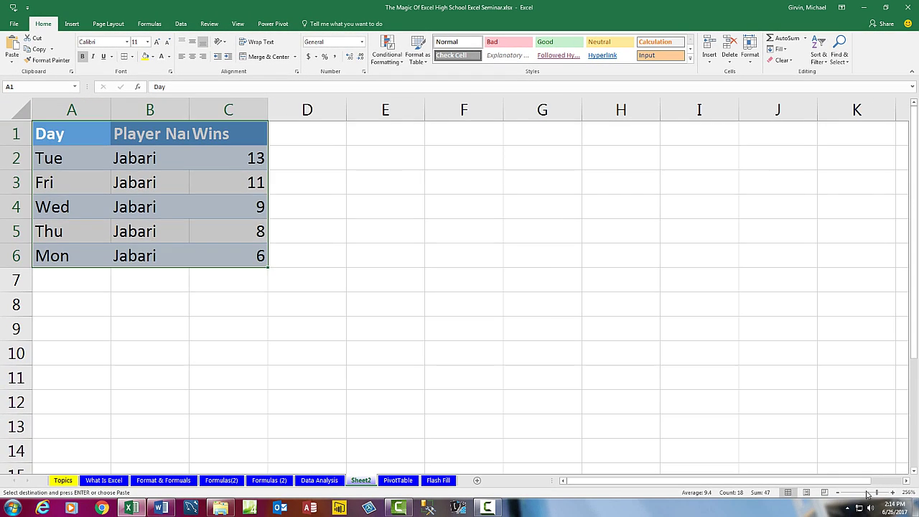
left_click(855, 494)
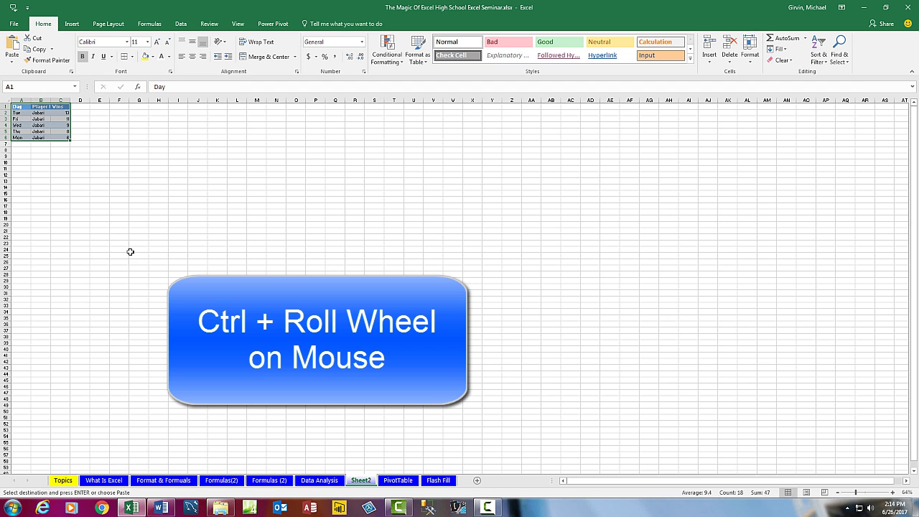
scroll(170, 256, "up", 10, "ctrl")
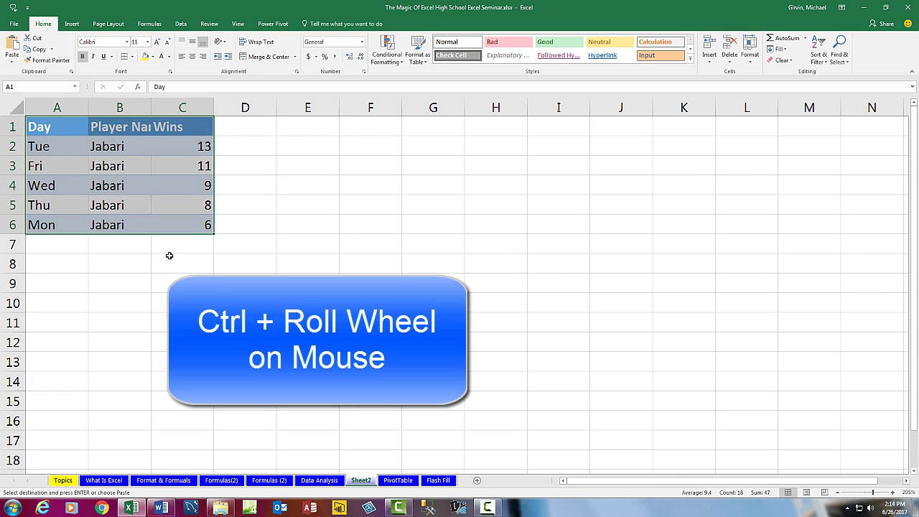
scroll(169, 255, "down", 8, "ctrl")
scroll(169, 255, "up", 6, "ctrl")
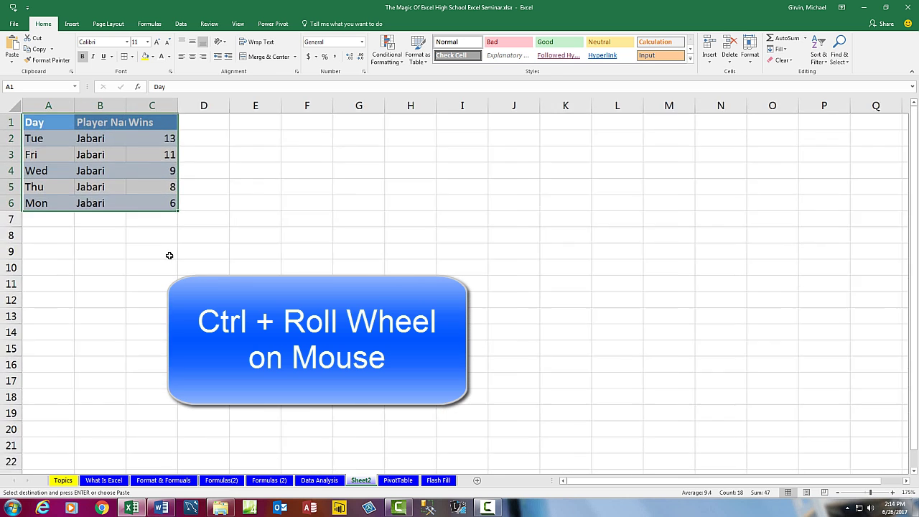
scroll(170, 255, "up", 2, "ctrl")
scroll(169, 256, "up", 1, "ctrl")
scroll(170, 256, "down", 2, "ctrl")
scroll(169, 256, "up", 2, "ctrl")
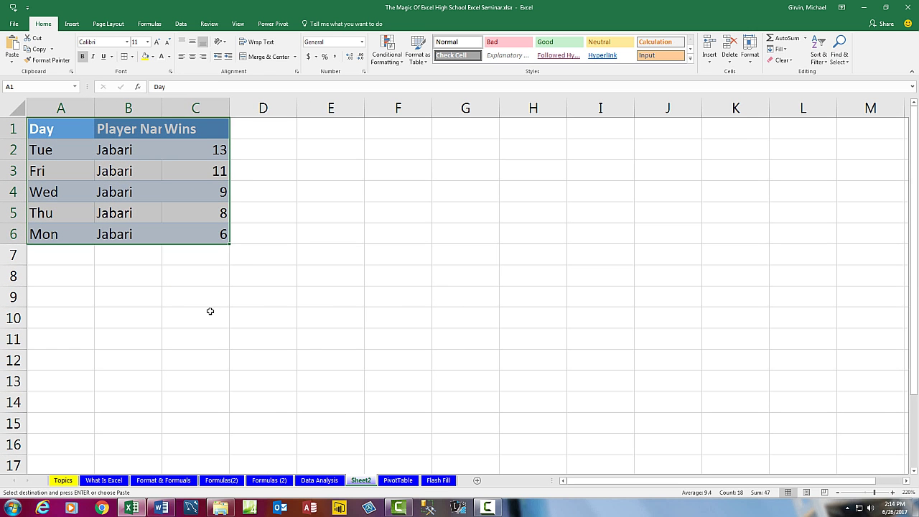
Step: Rename Sheet2 to 'Jabari', then go back to the Data Analysis sheet
left_click(165, 290)
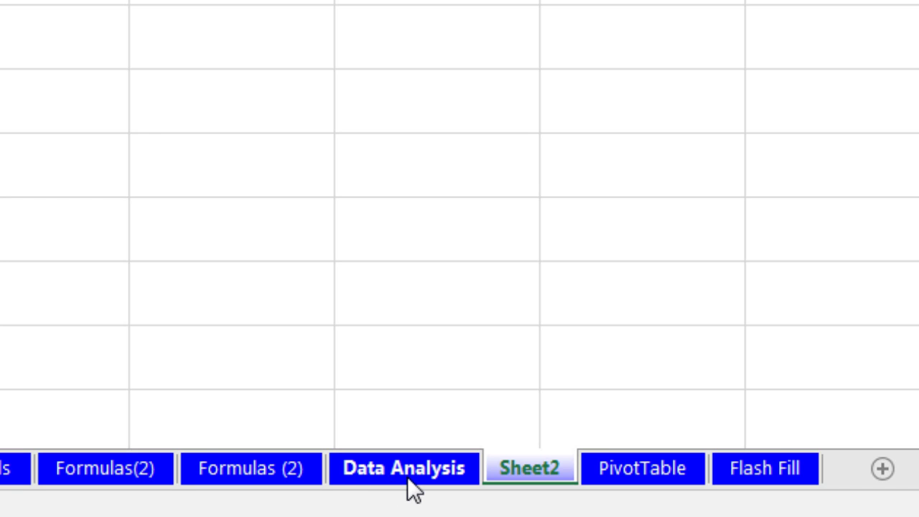
double_click(512, 467)
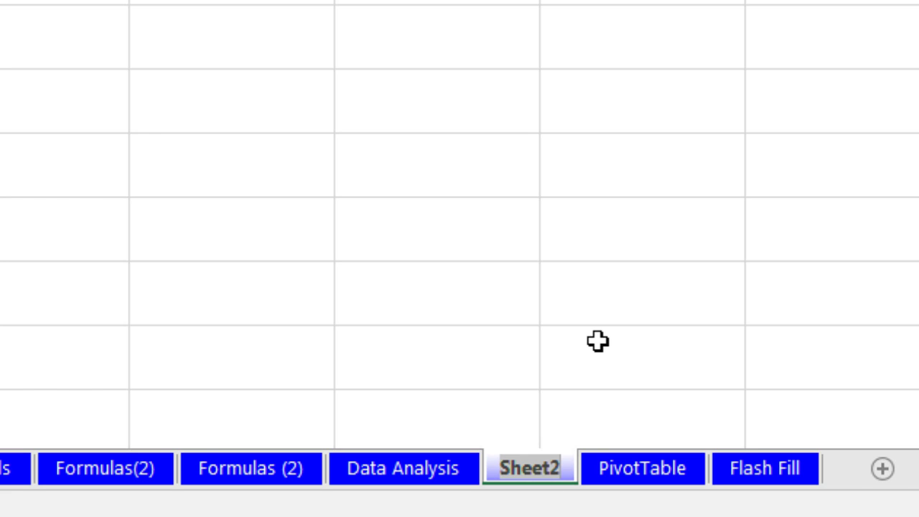
type("Jabari")
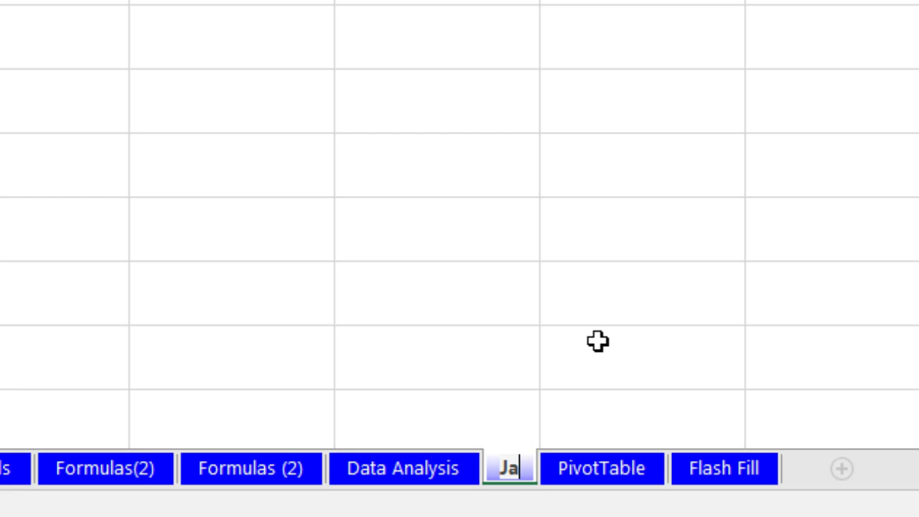
key("Return")
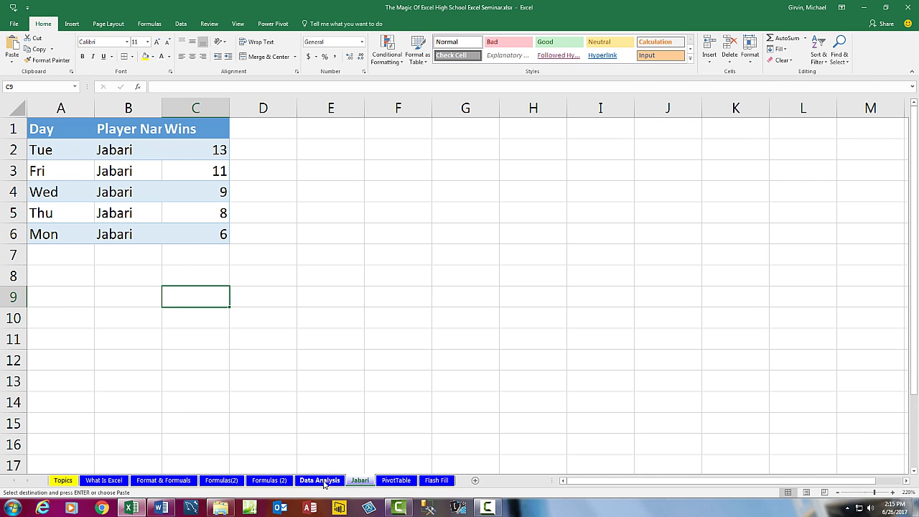
left_click(319, 481)
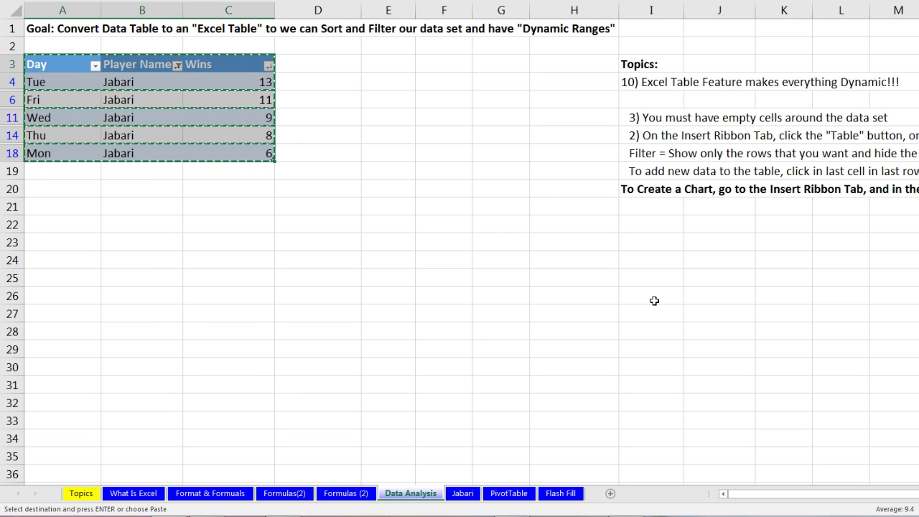
Step: Filter WinsTable to Makena only, then clear the Player Name filter to show all 15 records
key("Escape")
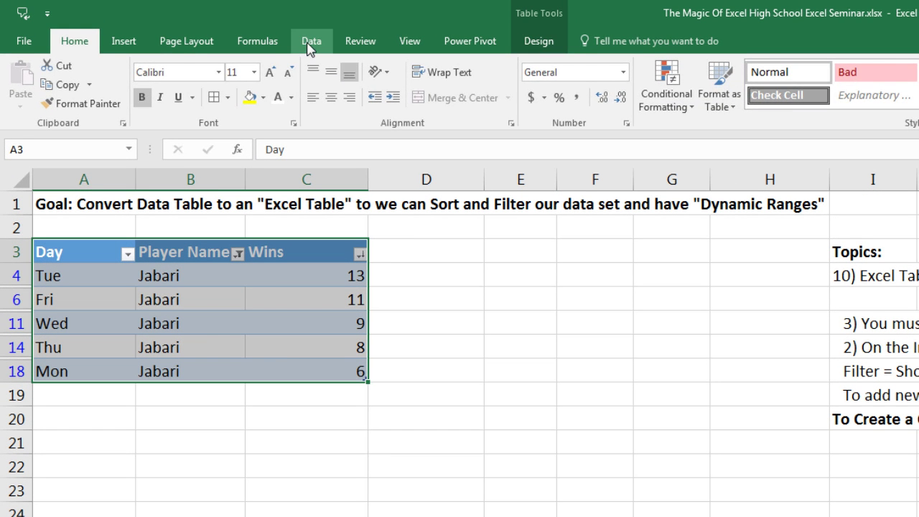
left_click(310, 44)
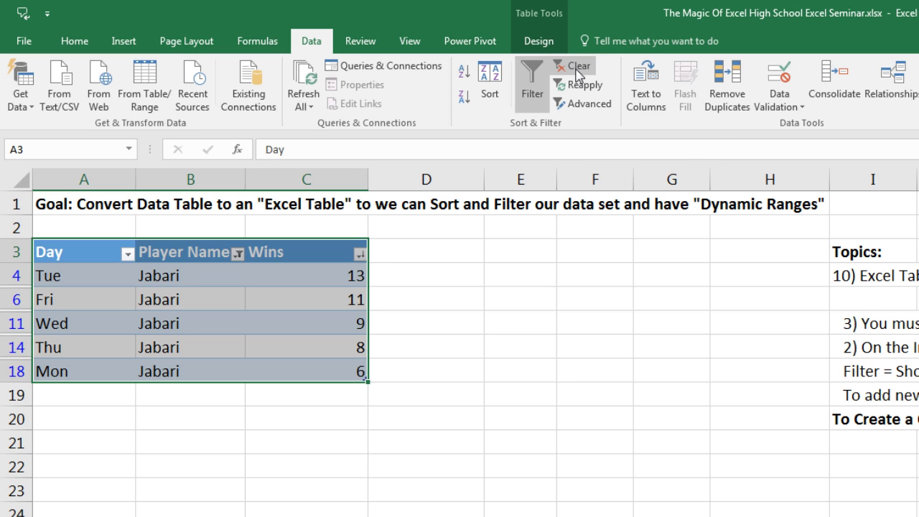
left_click(237, 253)
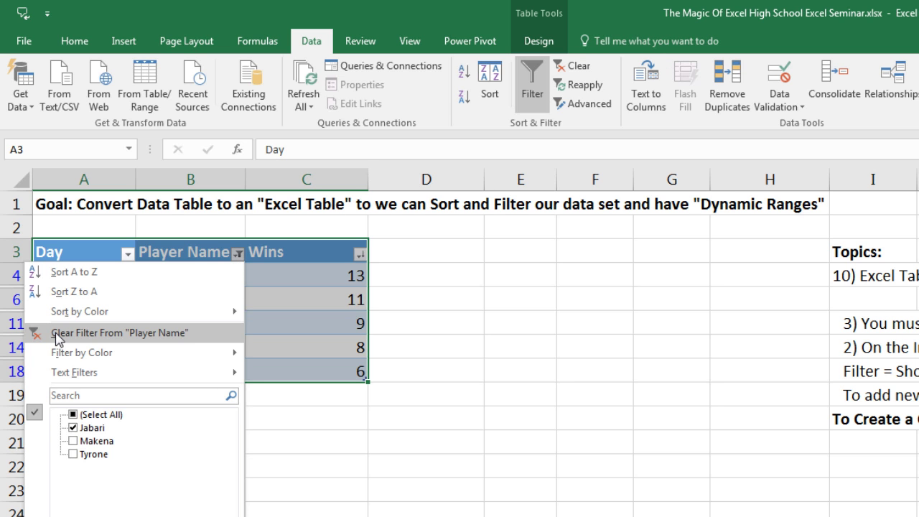
left_click(73, 427)
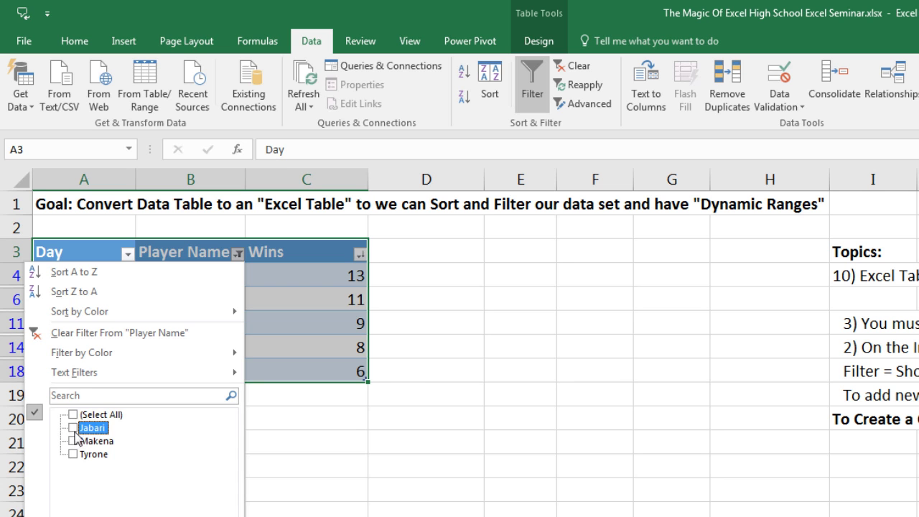
left_click(73, 440)
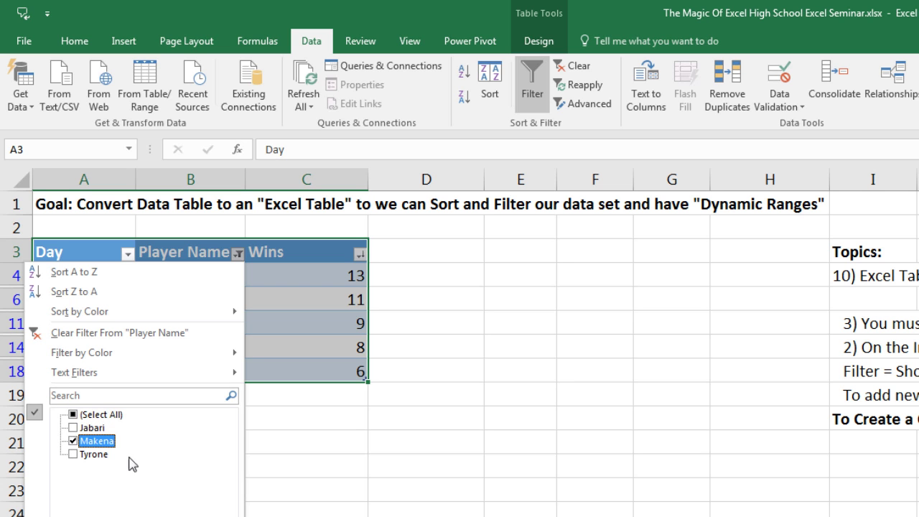
key("Return")
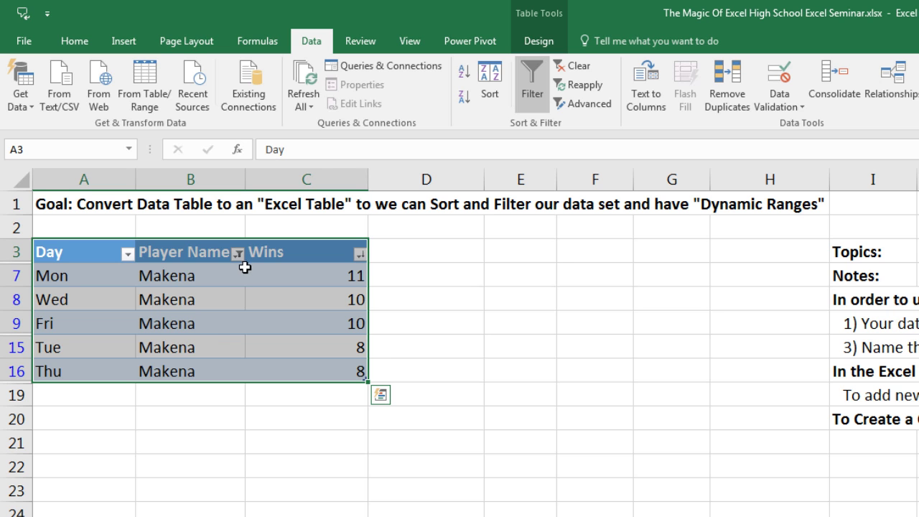
left_click(237, 254)
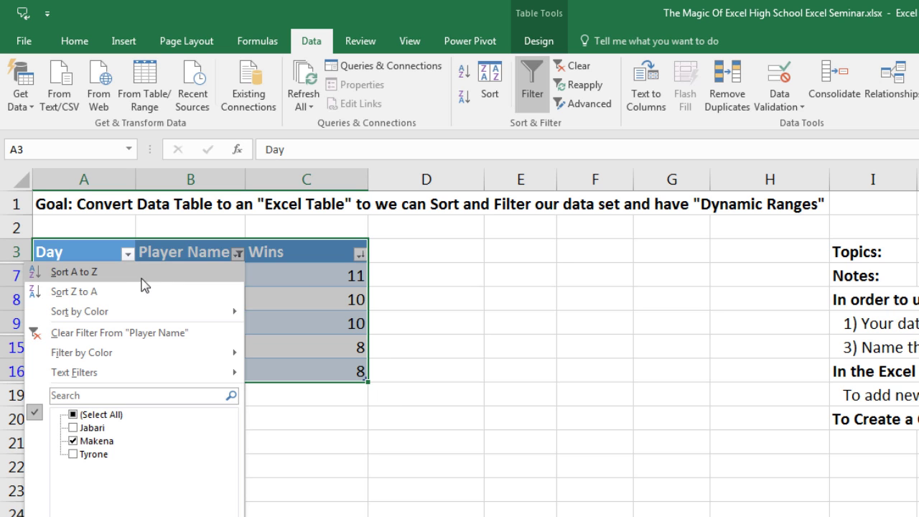
left_click(106, 333)
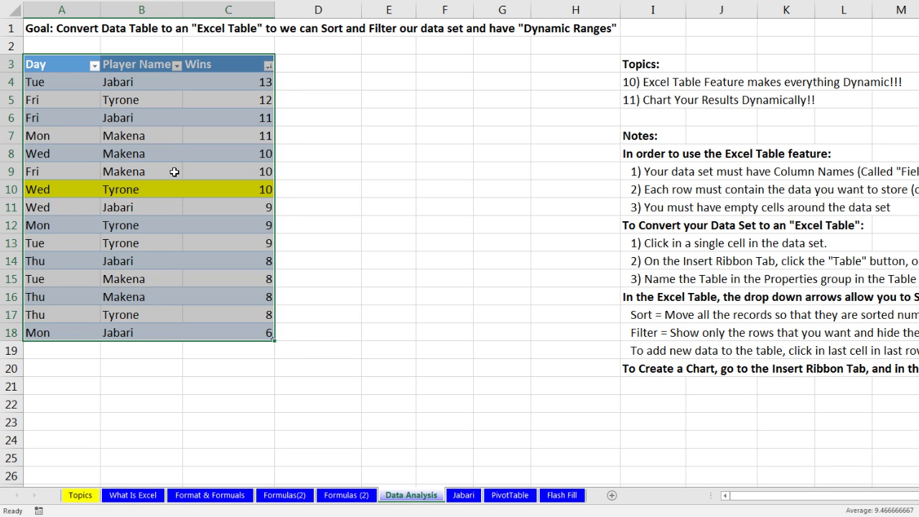
Step: Sort WinsTable by Day using the Sun, Mon, Tue… custom list order
left_click(55, 79)
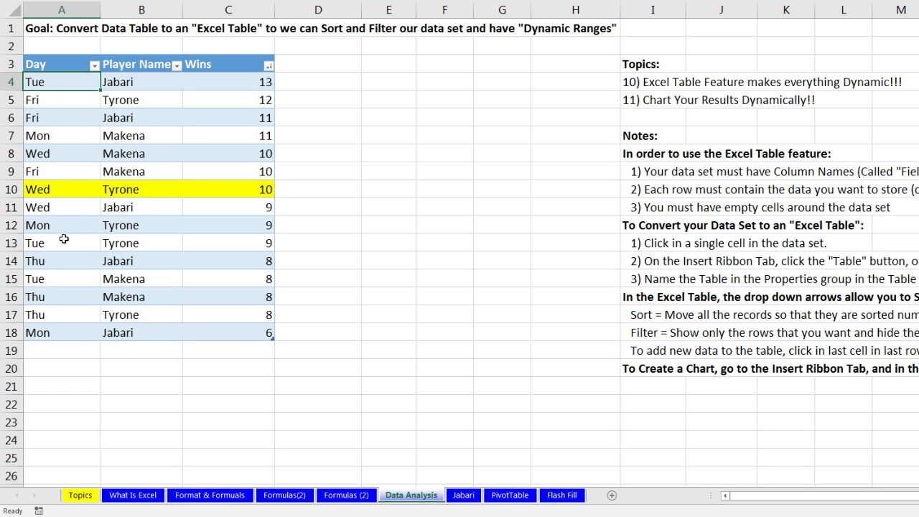
left_click(94, 66)
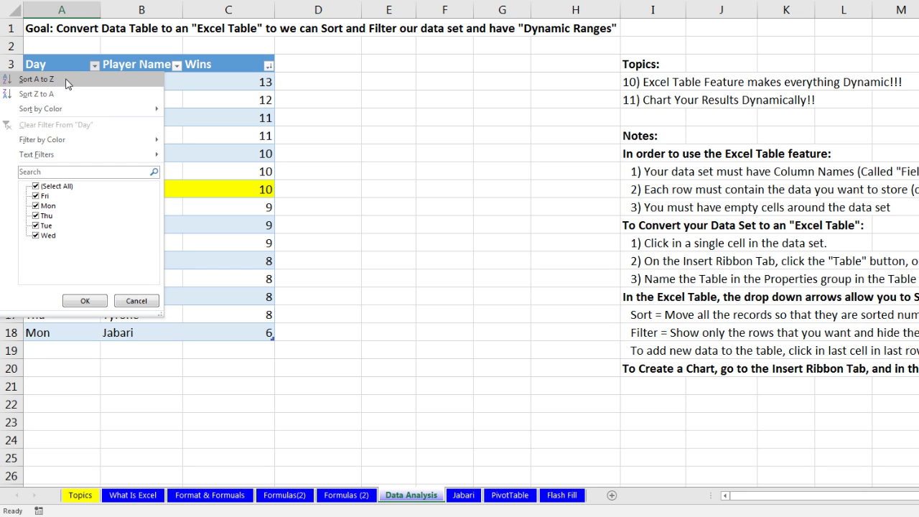
left_click(67, 63)
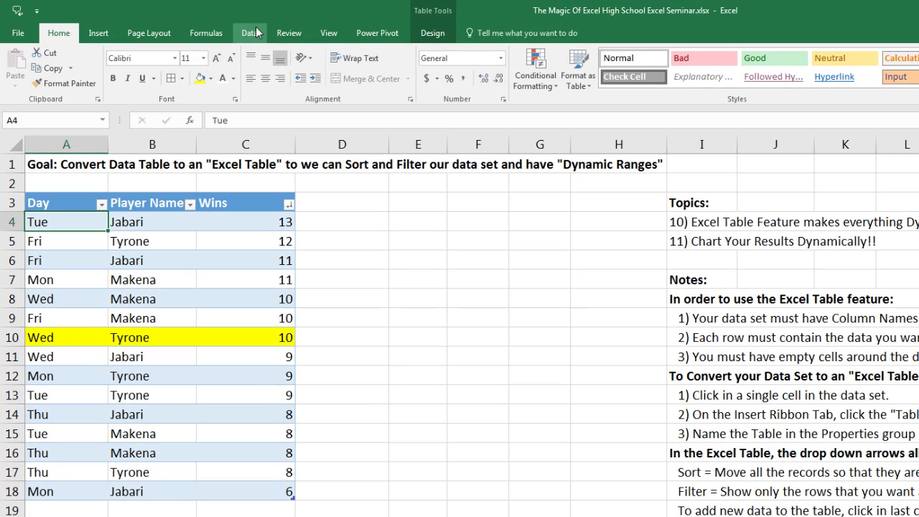
left_click(251, 34)
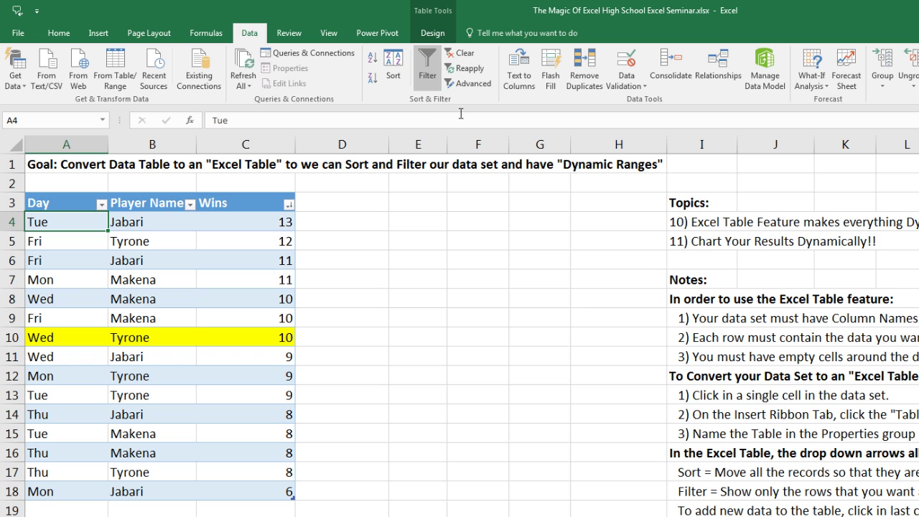
left_click(397, 65)
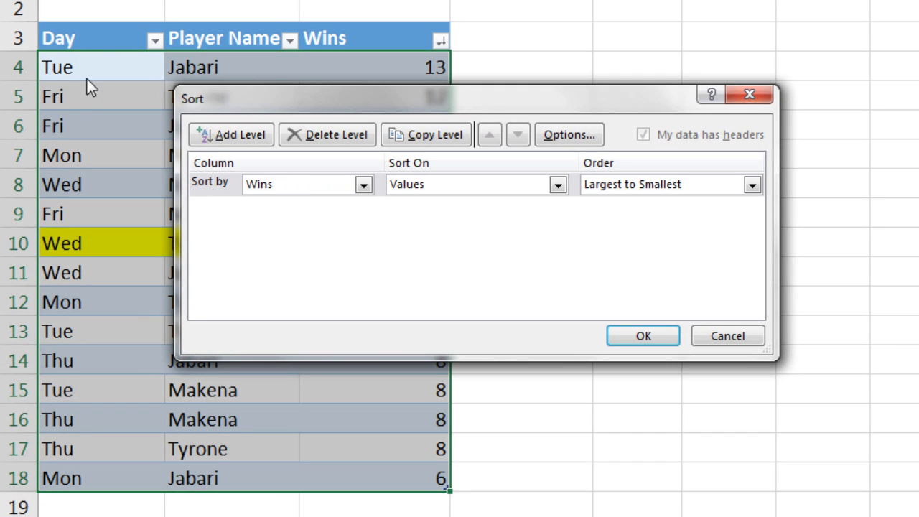
left_click(364, 185)
left_click(295, 201)
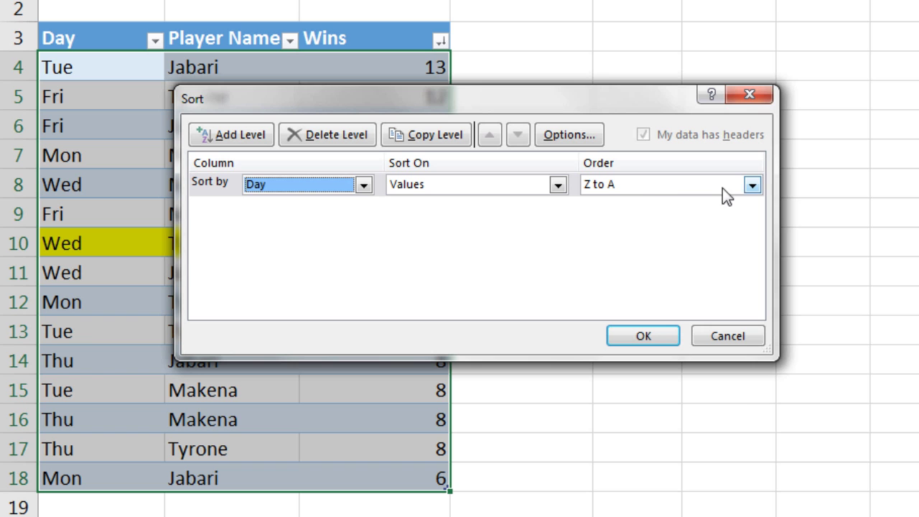
left_click(751, 186)
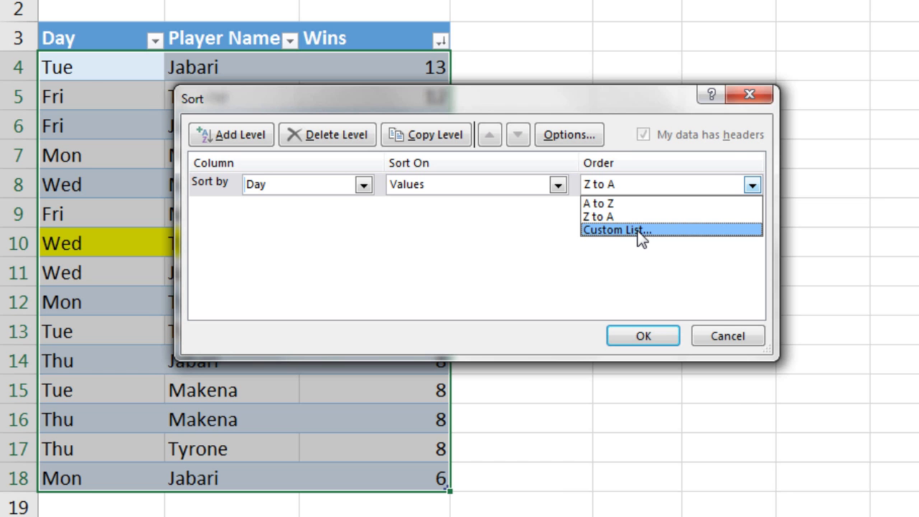
left_click(636, 231)
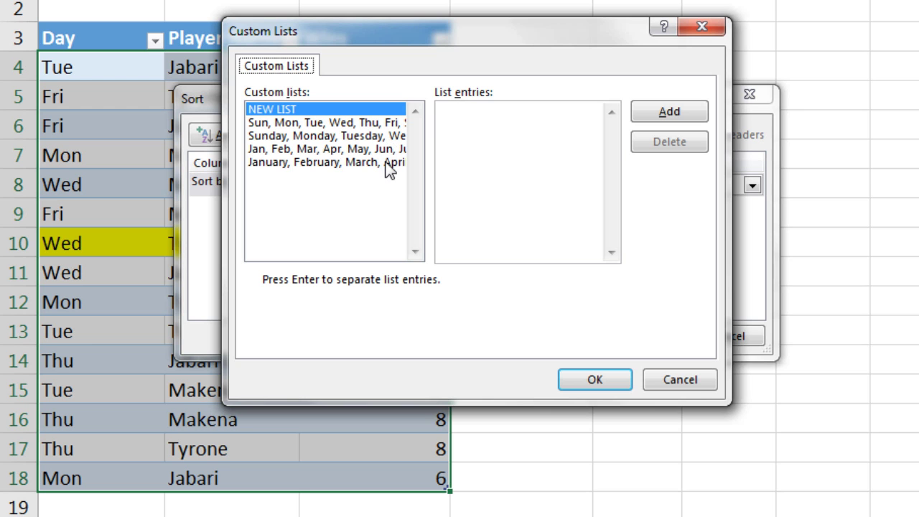
left_click(291, 124)
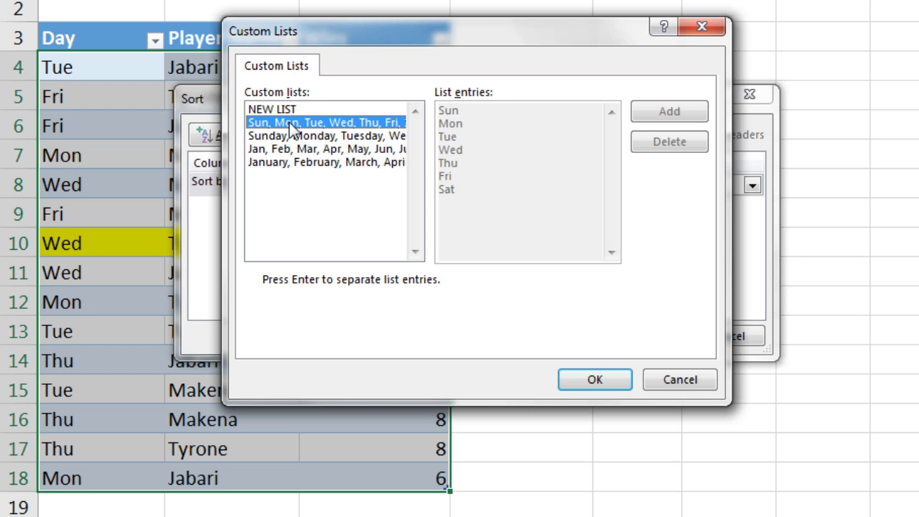
left_click(596, 375)
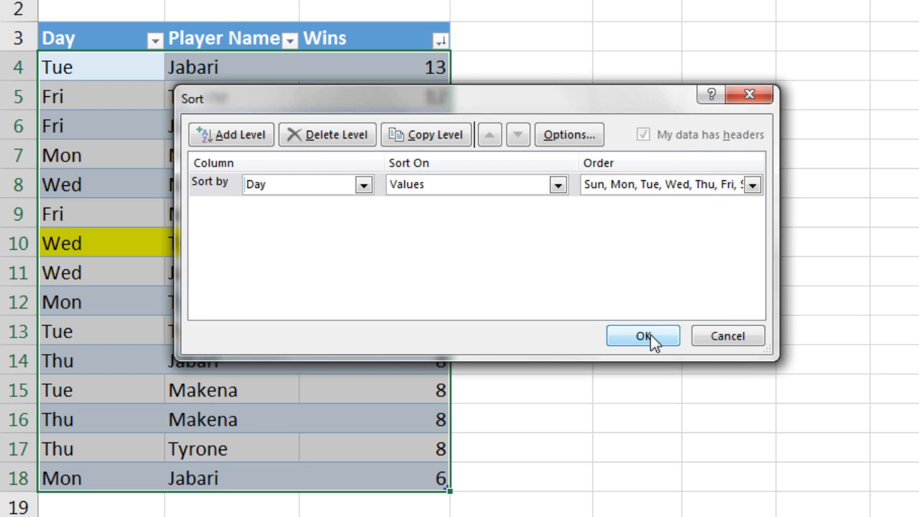
left_click(643, 336)
Step: Highlight the Monday and Tuesday rows to show they are now grouped together
left_click_drag(80, 57, 374, 129)
left_click_drag(62, 154, 355, 219)
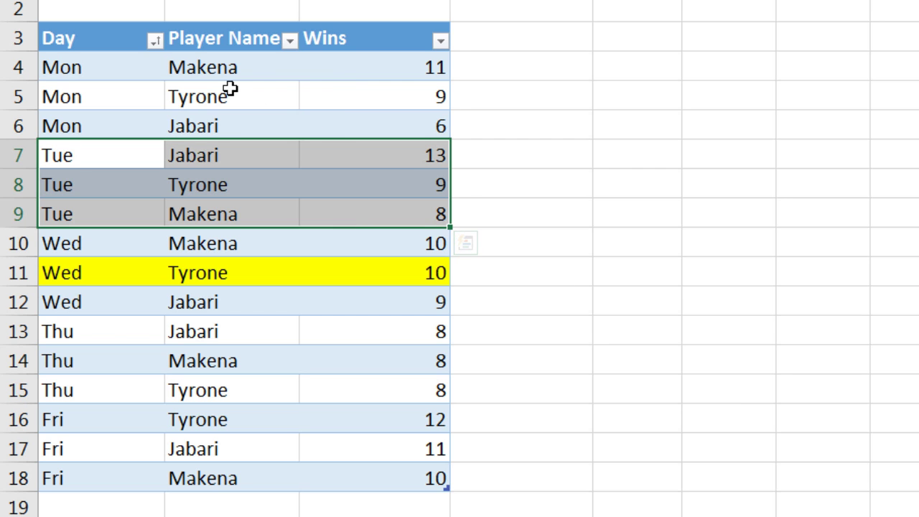
left_click(230, 88)
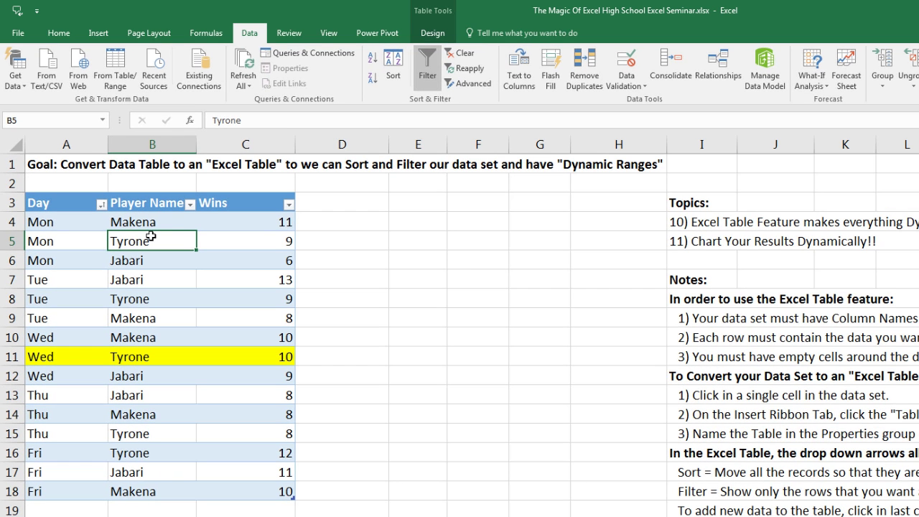
Step: Insert a Clustered Column chart of the Wins values, grouped by player Mon through Fri
left_click(99, 33)
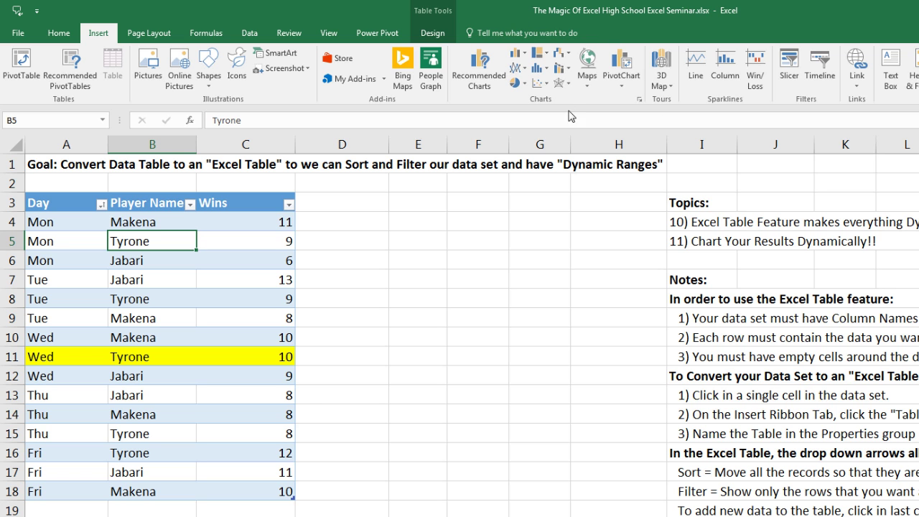
left_click(526, 56)
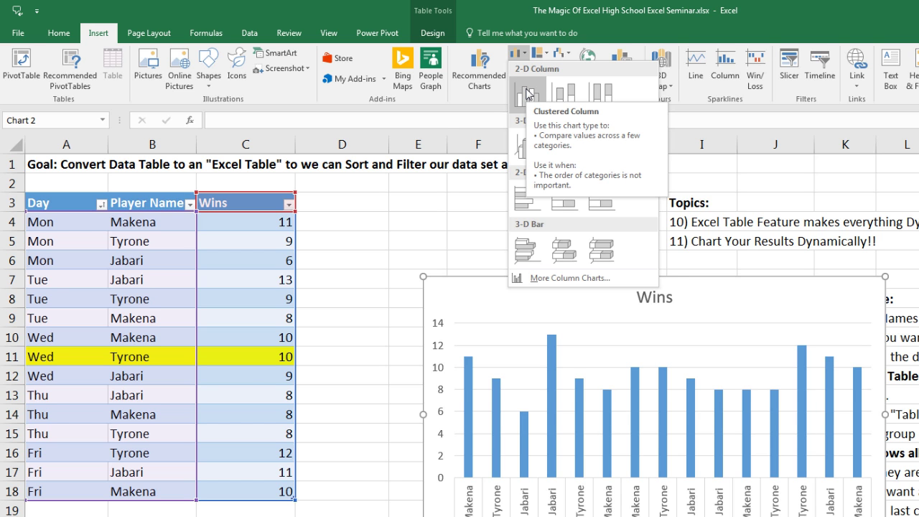
left_click(528, 93)
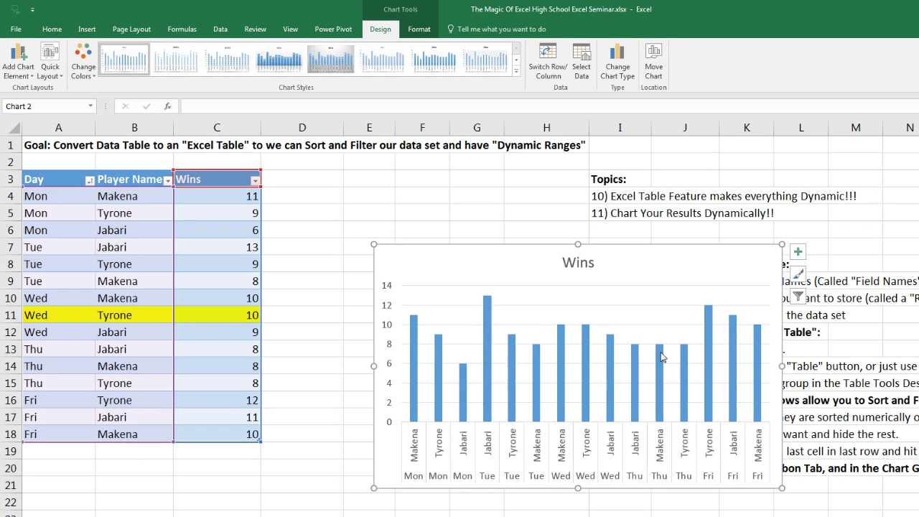
mouse_move(662, 356)
mouse_move(488, 305)
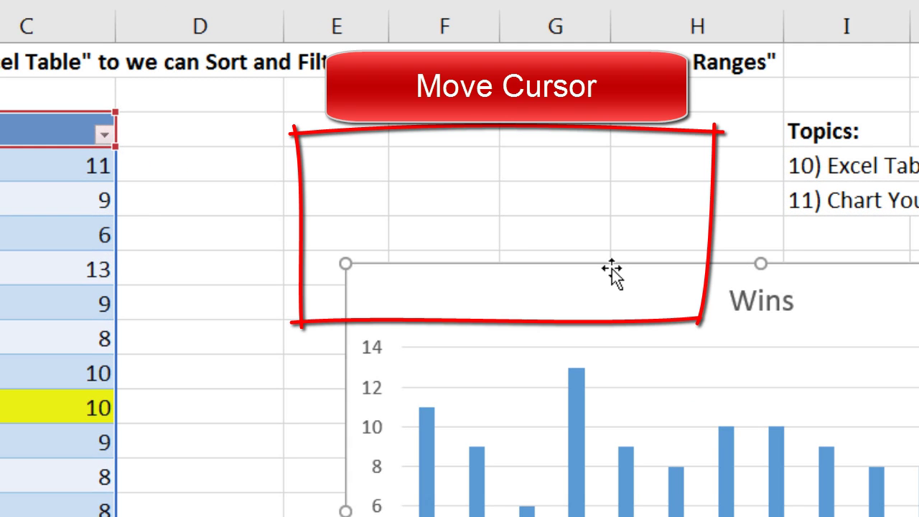
Step: Move the chart beside the table and retitle it 'Overwatch Wins'
left_click_drag(612, 269, 462, 163)
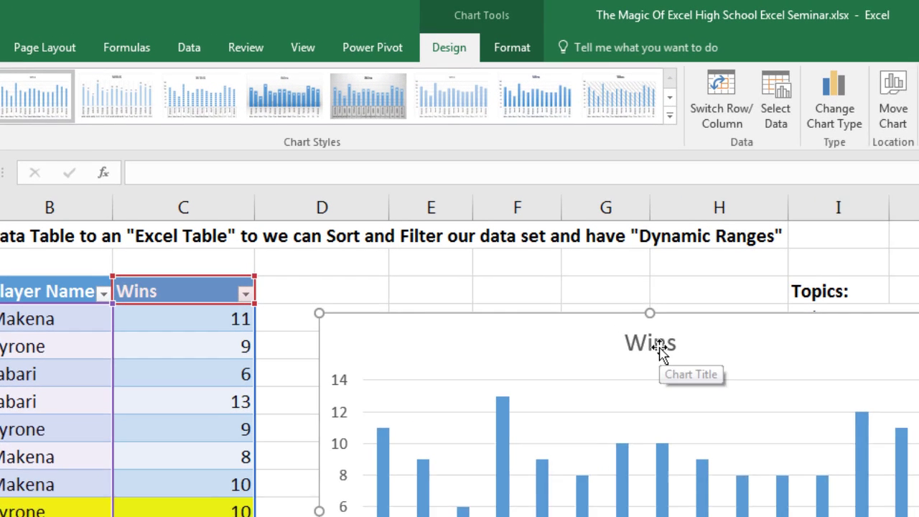
left_click(587, 247)
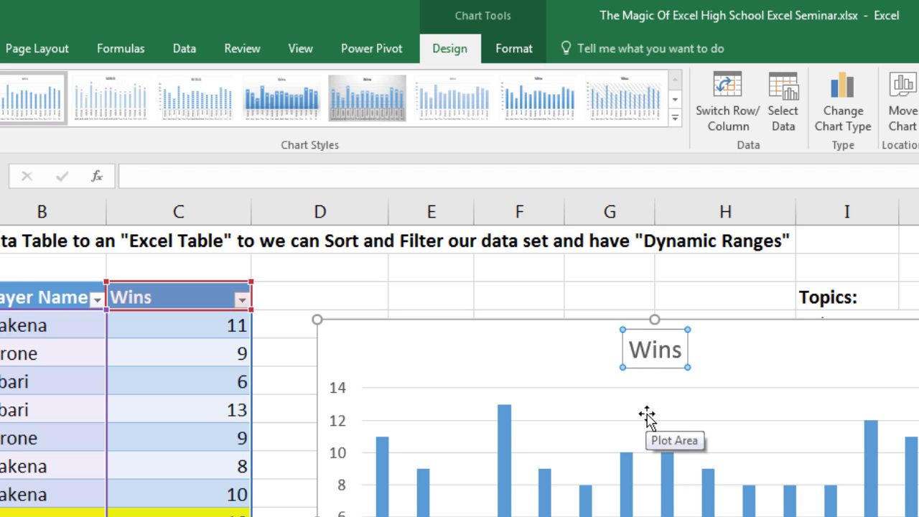
type("Overwatch")
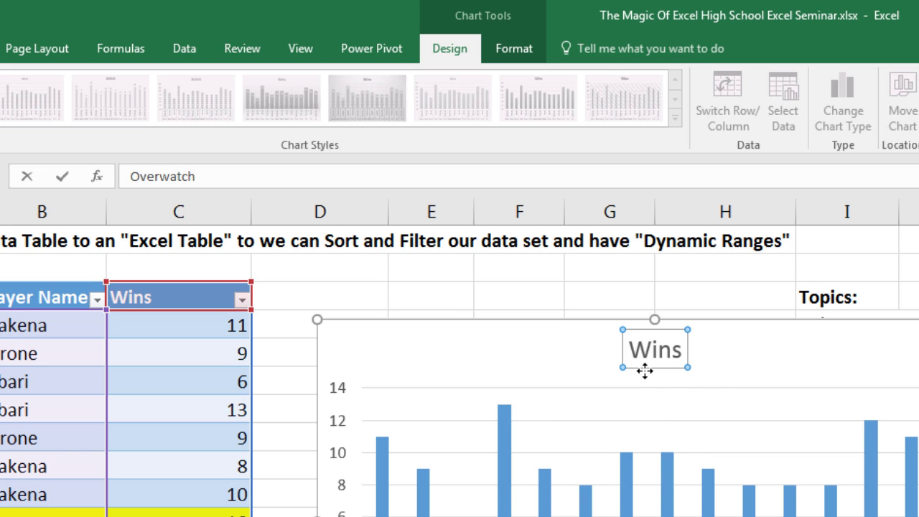
left_click(185, 192)
type("Wins")
key("Return")
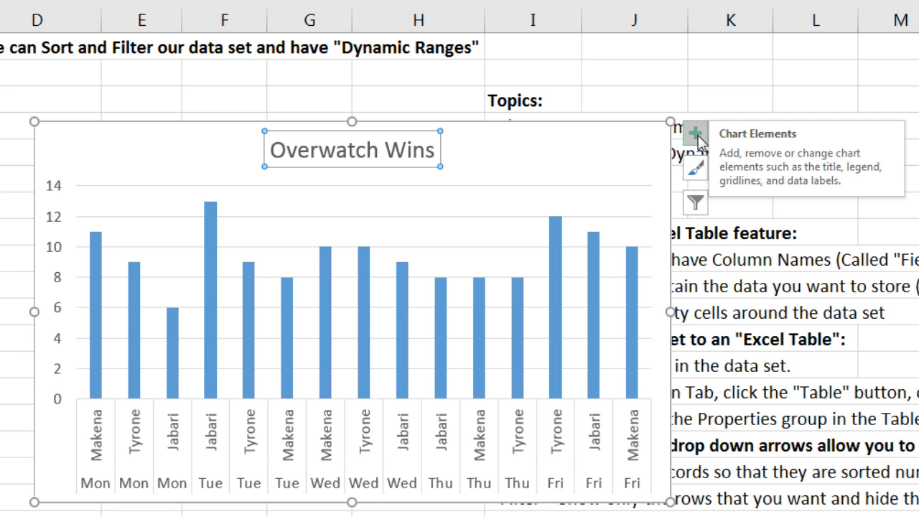
Step: Show data labels on the bars and delete the chart's vertical value axis
left_click(695, 134)
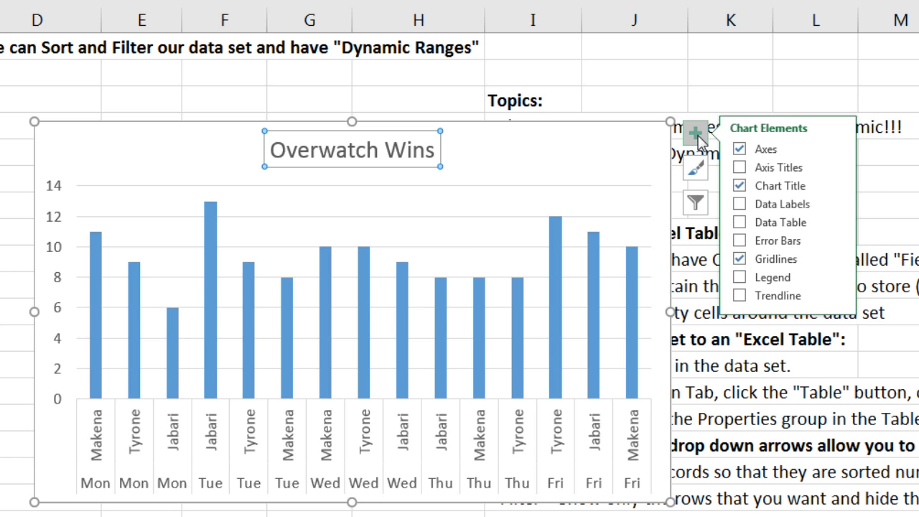
left_click(740, 204)
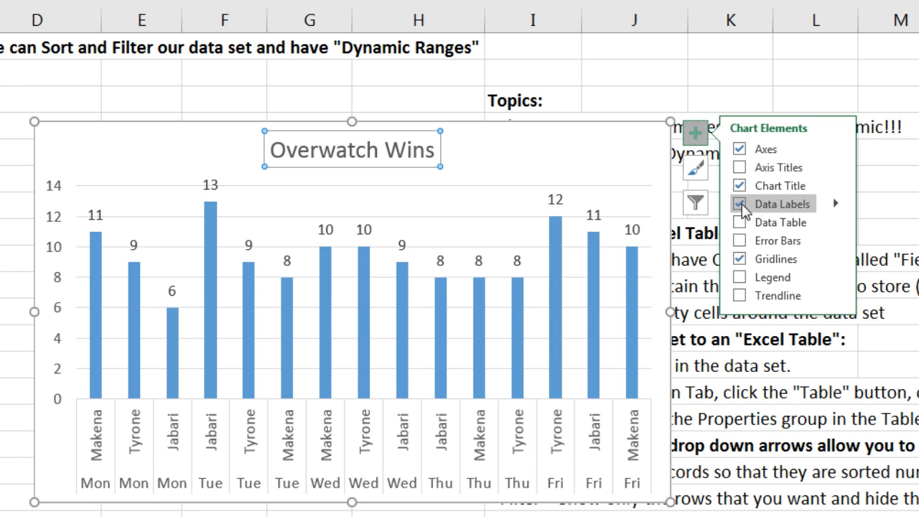
left_click(560, 164)
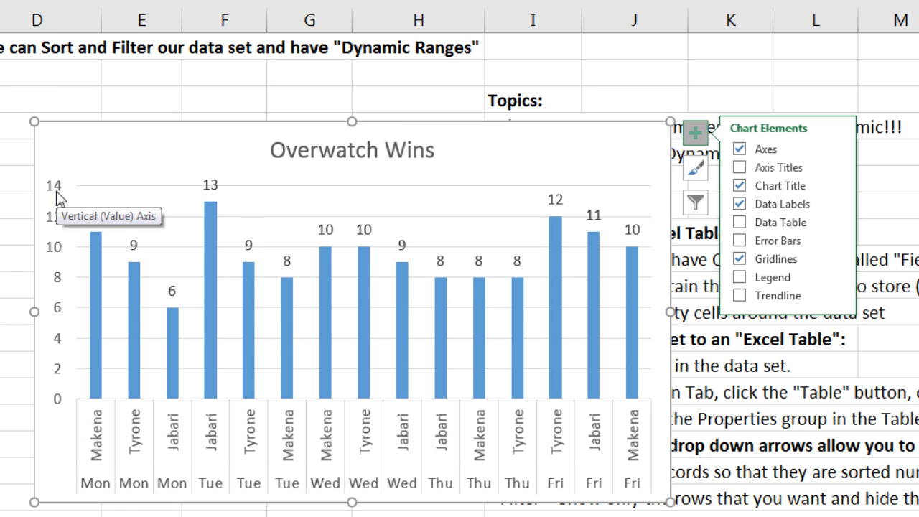
left_click(57, 199)
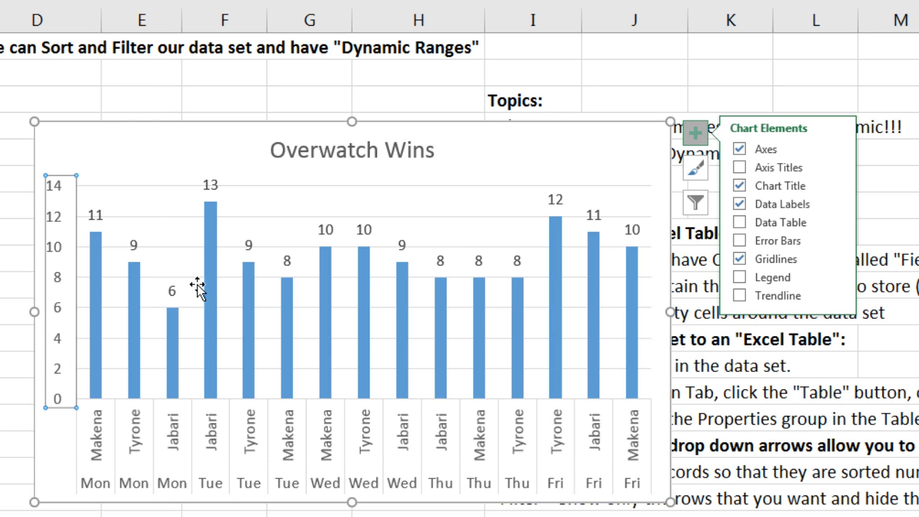
key("Delete")
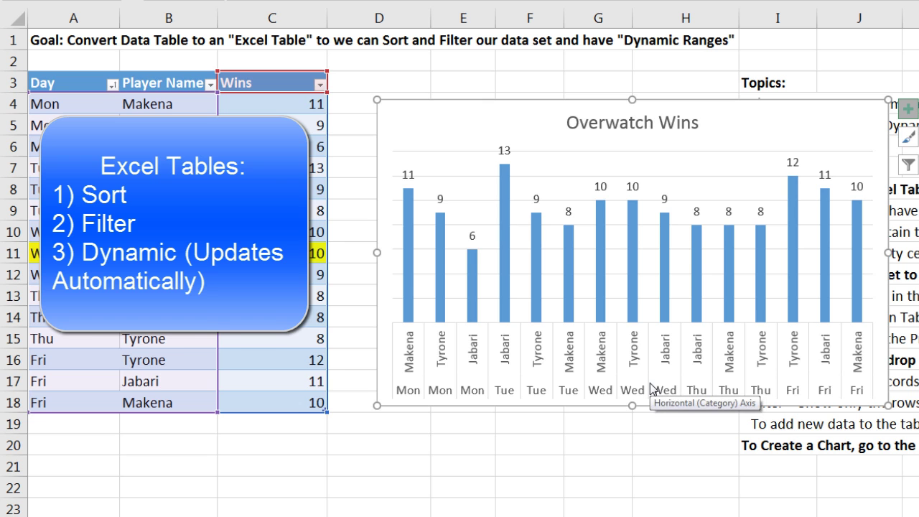
Step: Add a Sat row for Jabari with 11 wins at the end of WinsTable
left_click(290, 404)
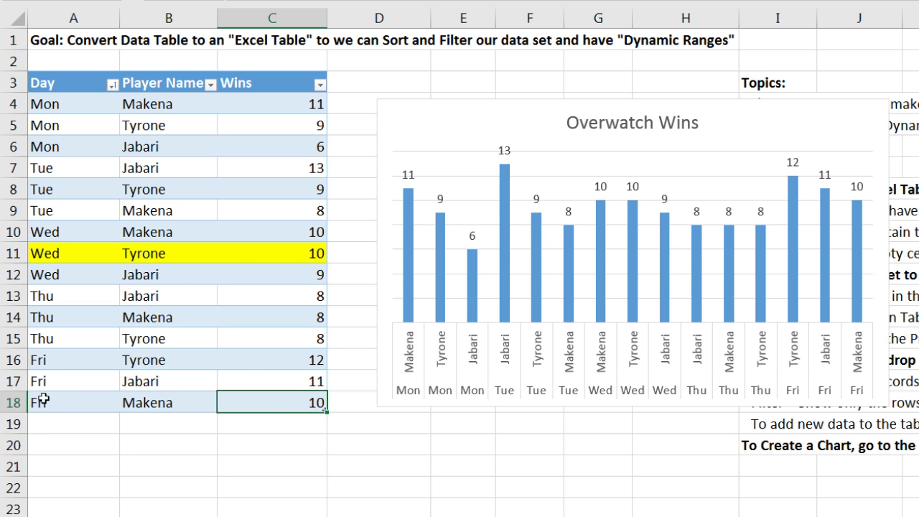
key("Tab")
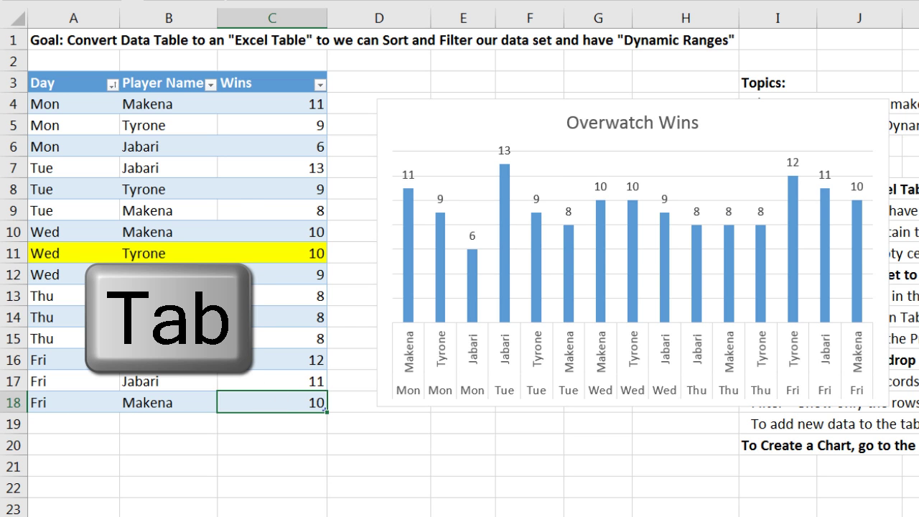
type("Sa")
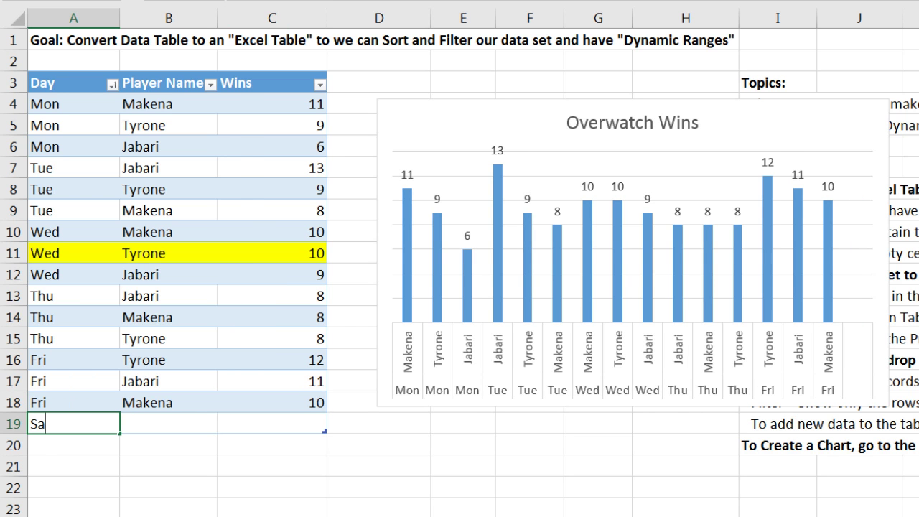
type("t")
key("Tab")
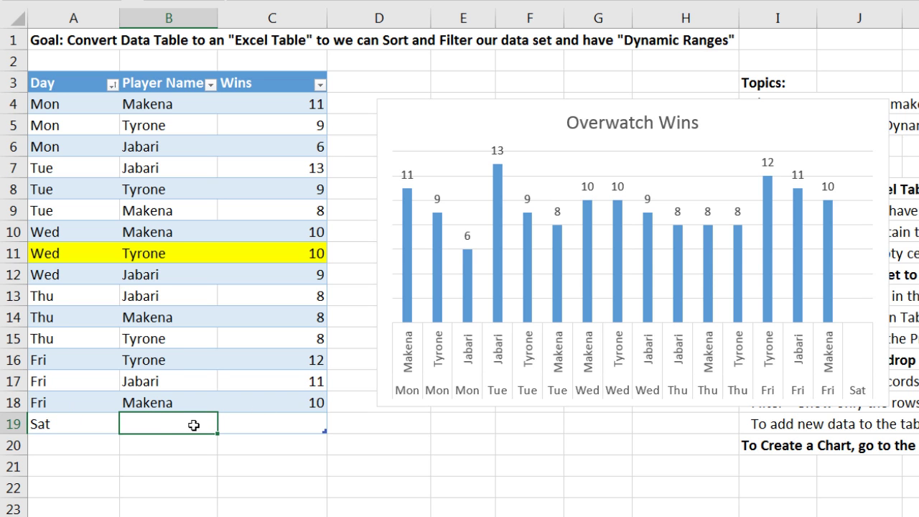
type("Jabar")
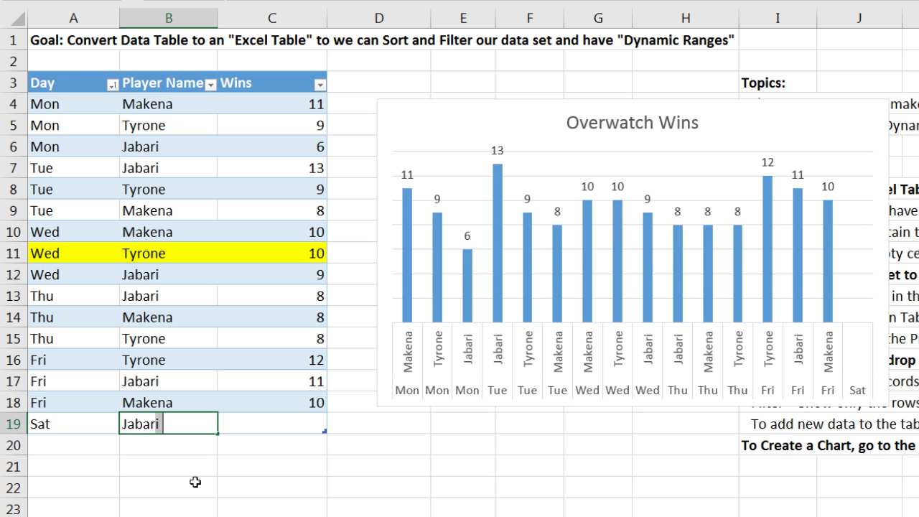
type("i")
key("Tab")
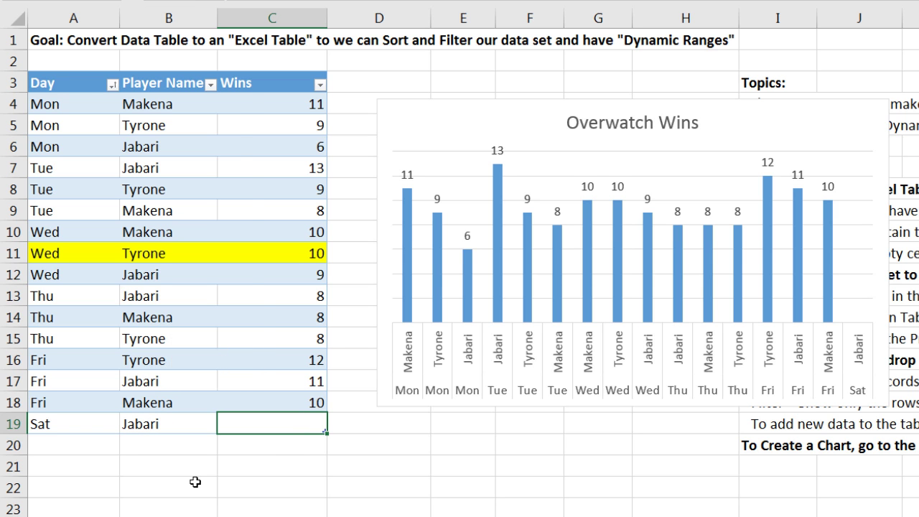
key("Tab")
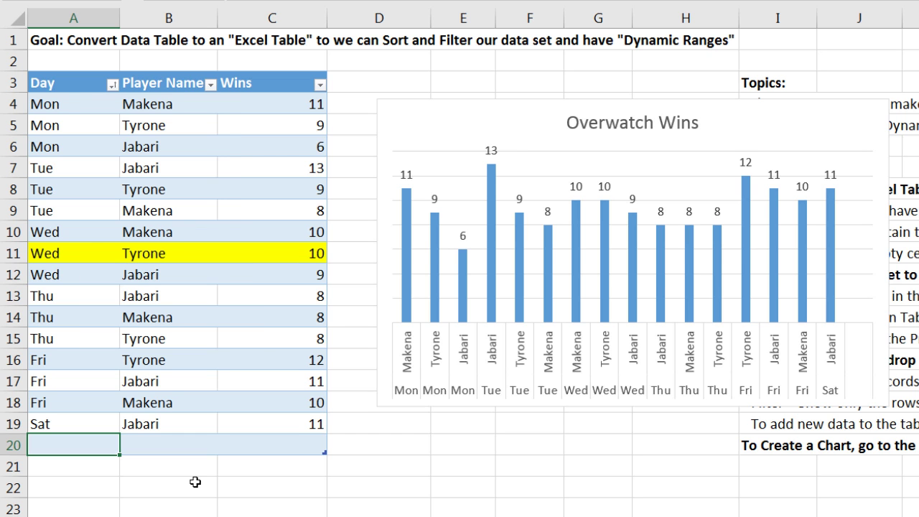
Step: Add Sat rows for Makena and Tyrone, each with 11 wins
type("Sat")
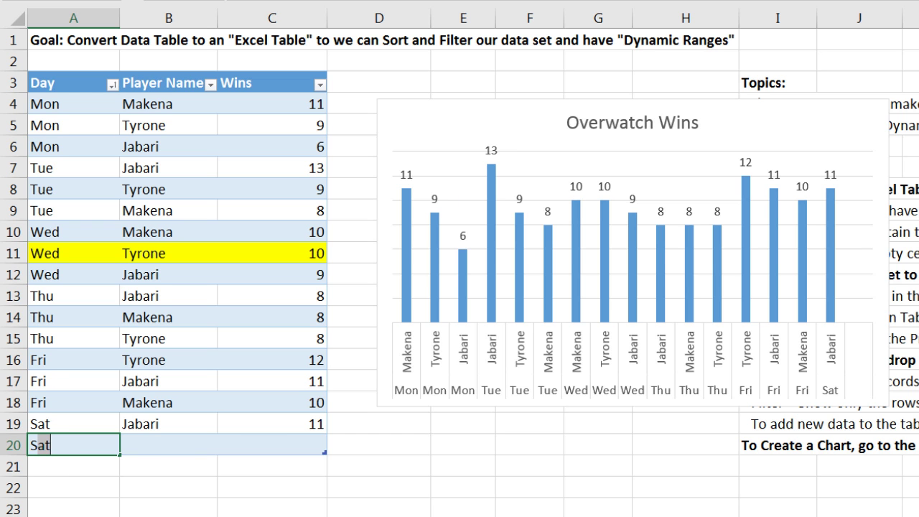
key("Tab")
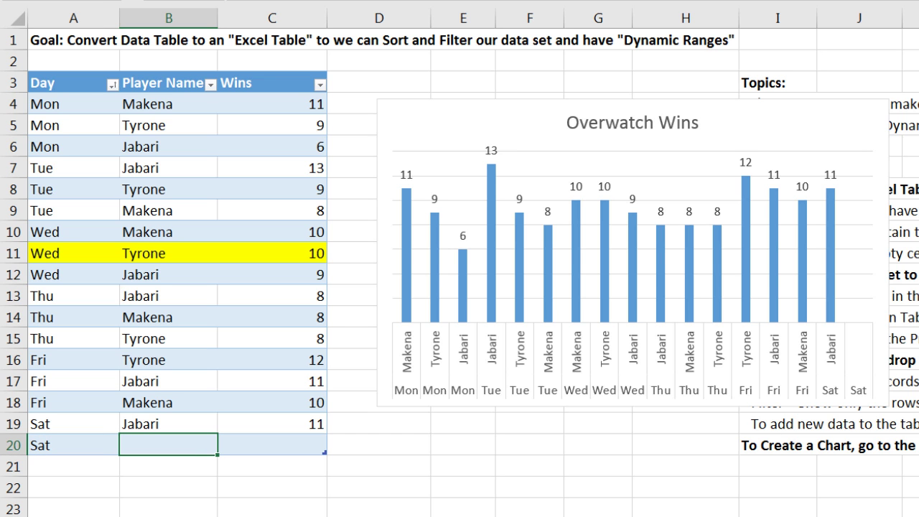
type("m")
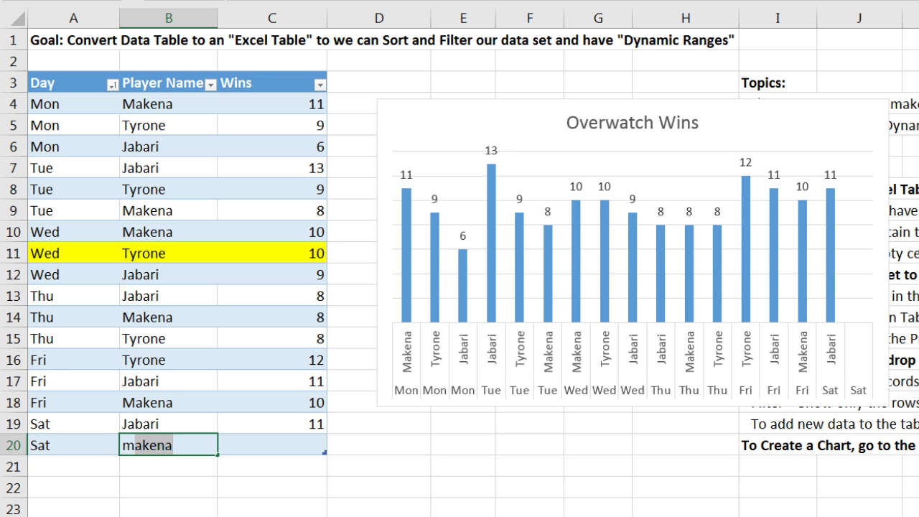
key("Tab")
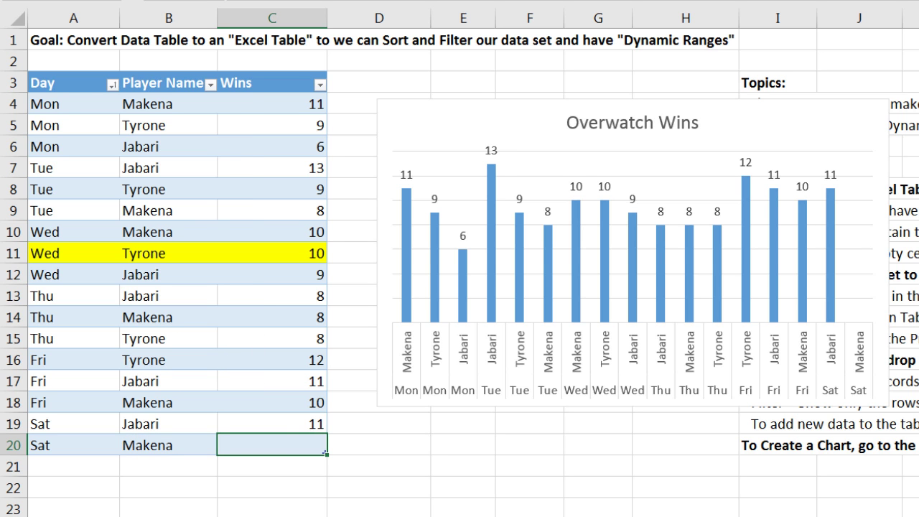
type("11")
key("Tab")
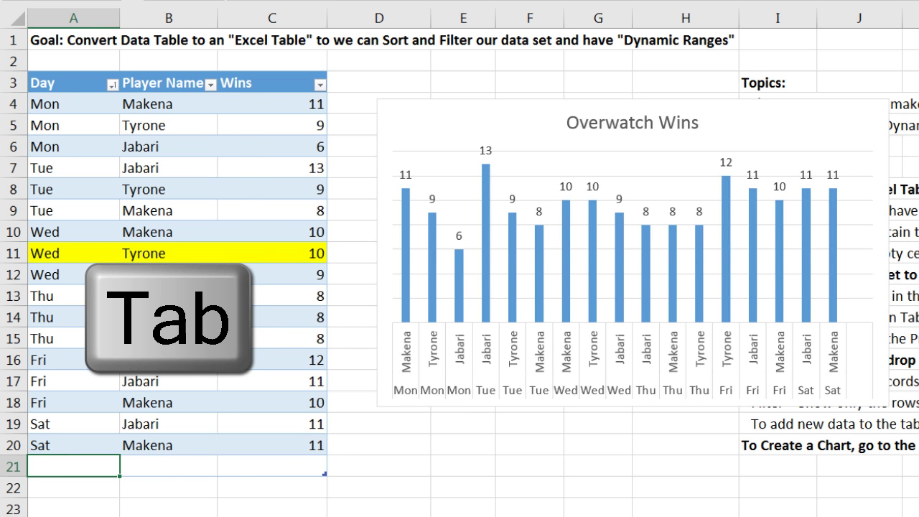
type("sat")
key("Tab")
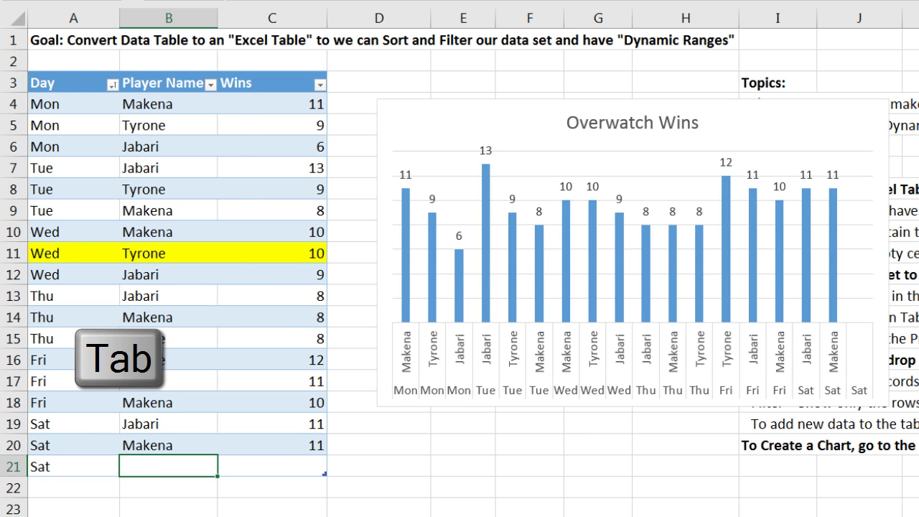
type("t")
key("Tab")
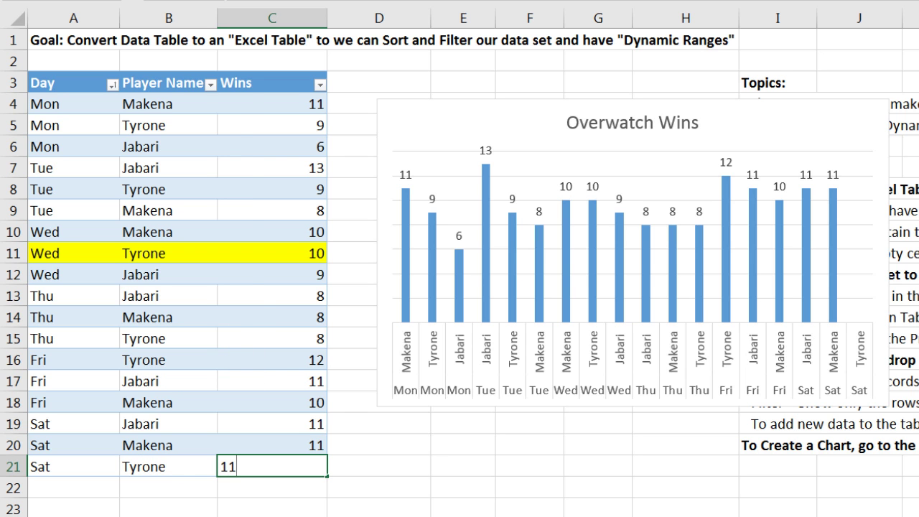
key("ctrl+Return")
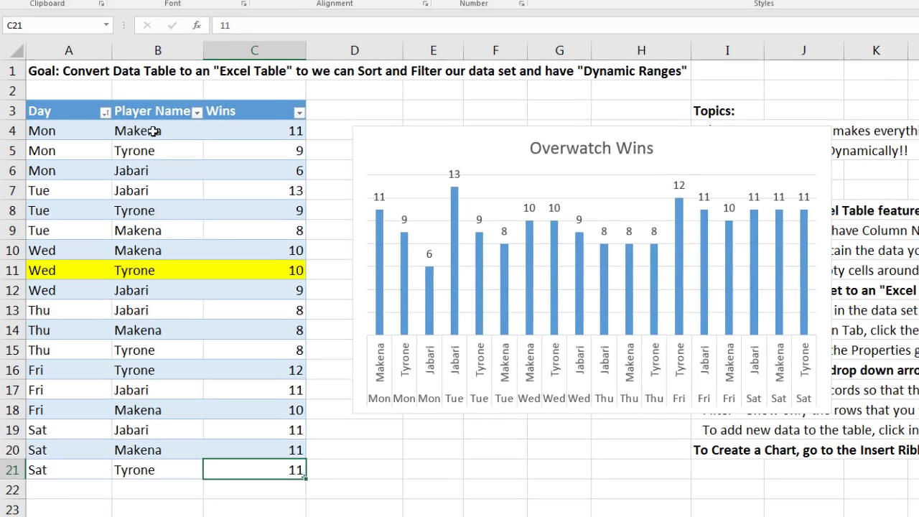
Step: Sort WinsTable by Day, then by Player Name, and highlight the Monday and Tuesday groups
left_click(189, 101)
left_click(217, 30)
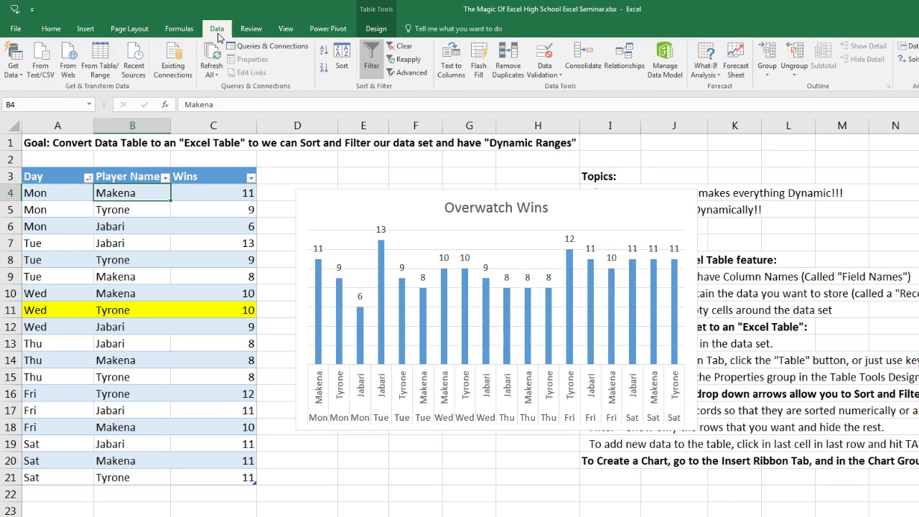
left_click(341, 65)
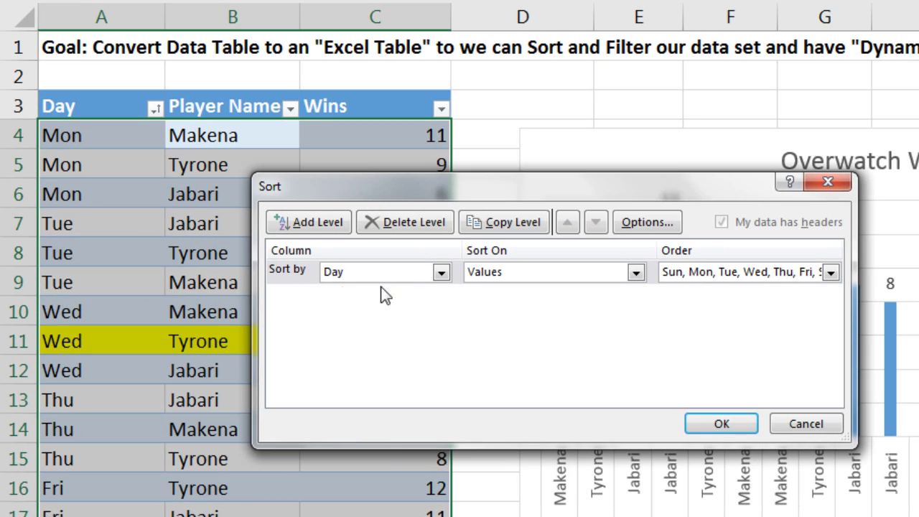
left_click(321, 223)
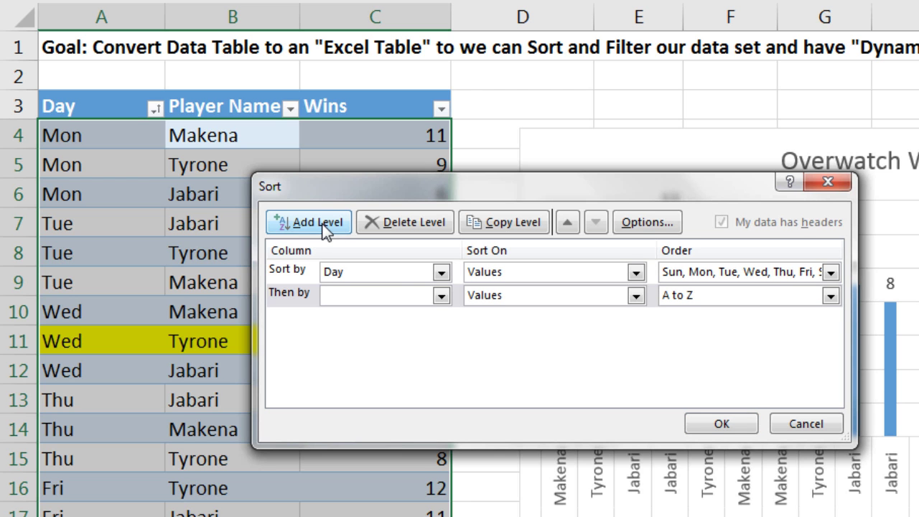
left_click(442, 295)
left_click(412, 328)
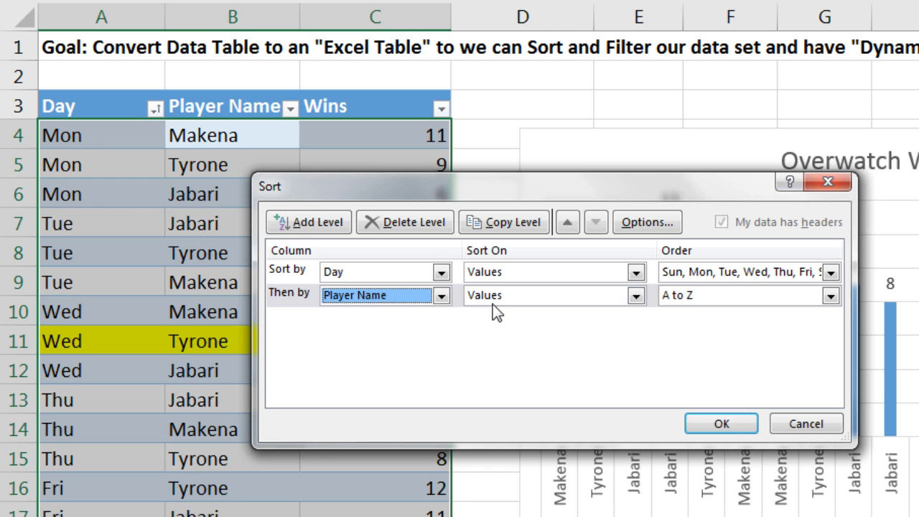
left_click(729, 427)
left_click_drag(94, 133, 237, 201)
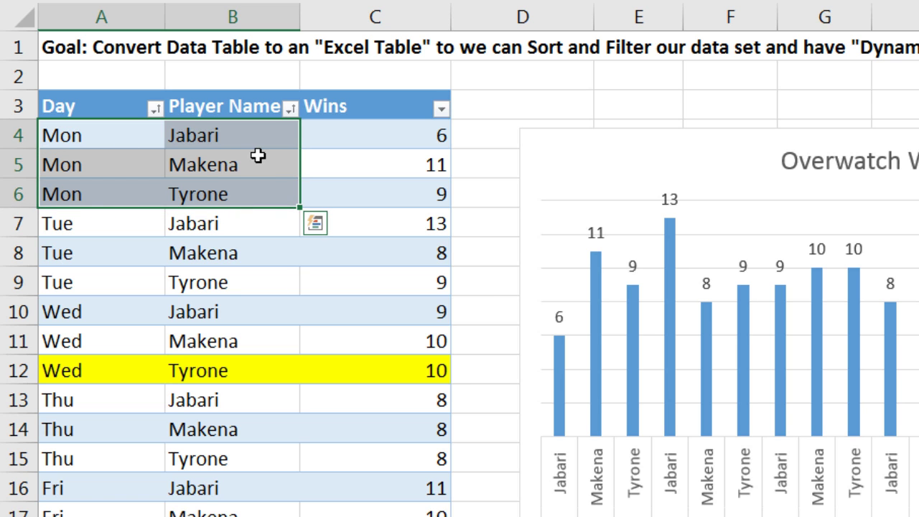
left_click_drag(146, 222, 228, 283)
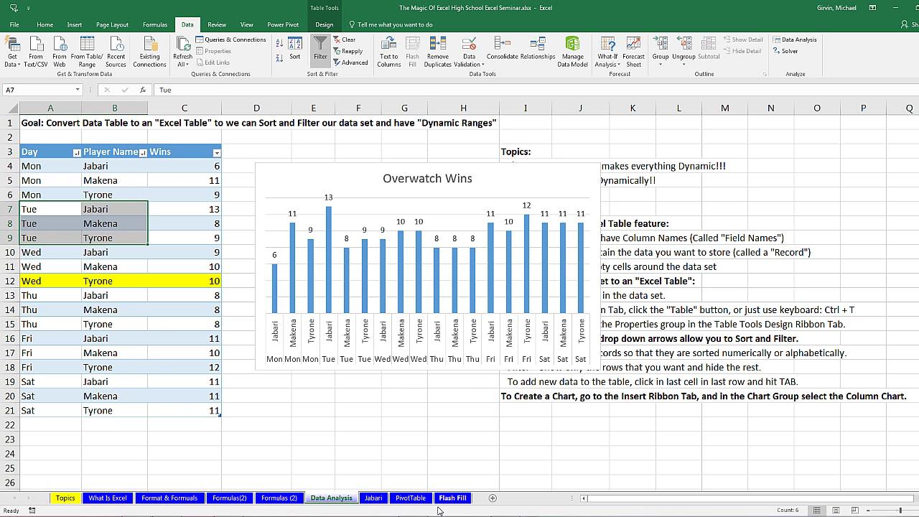
Step: Open the PivotTable sheet, show Insert's PivotTable button, and highlight sample sales records
left_click(410, 498)
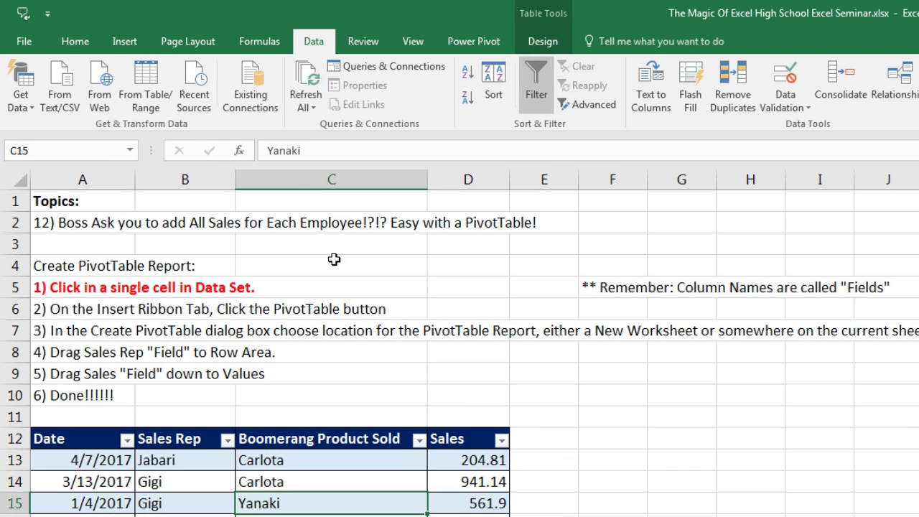
left_click(131, 46)
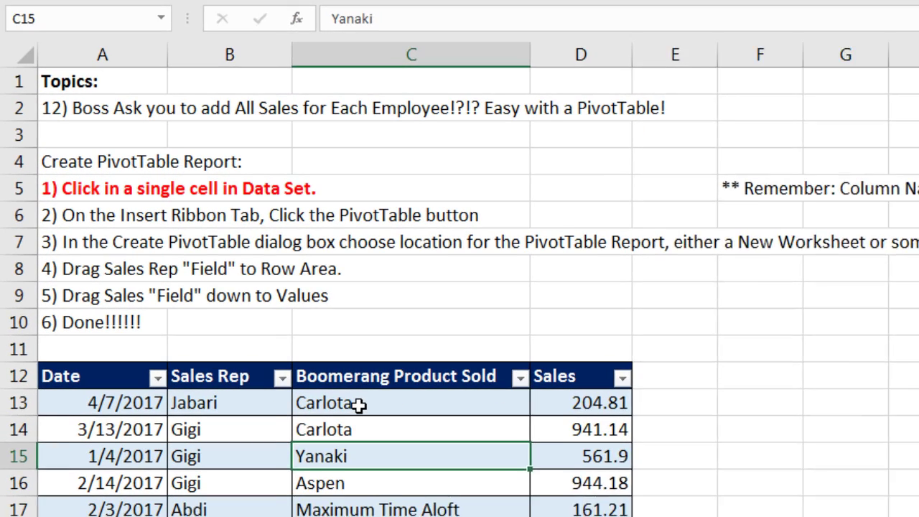
left_click(290, 460)
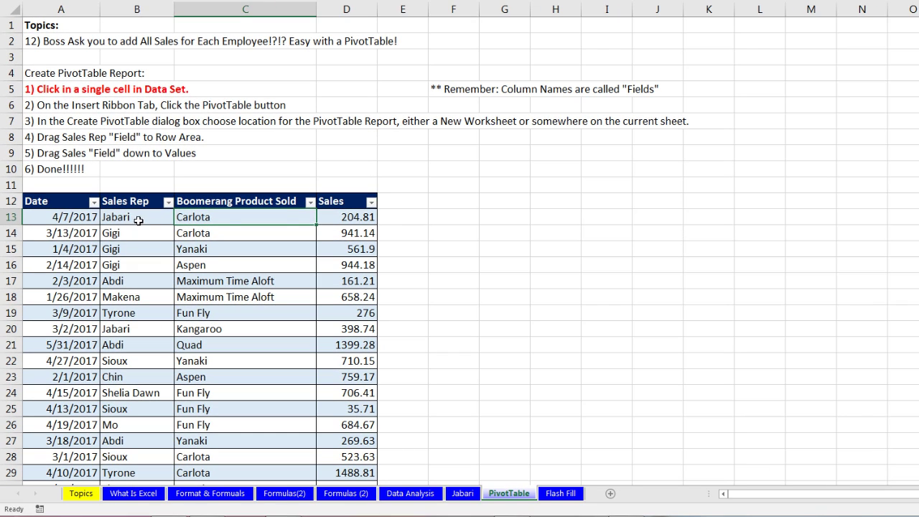
mouse_move(138, 220)
left_mouse_down()
mouse_move(198, 215)
mouse_move(338, 228)
mouse_move(349, 217)
left_mouse_up()
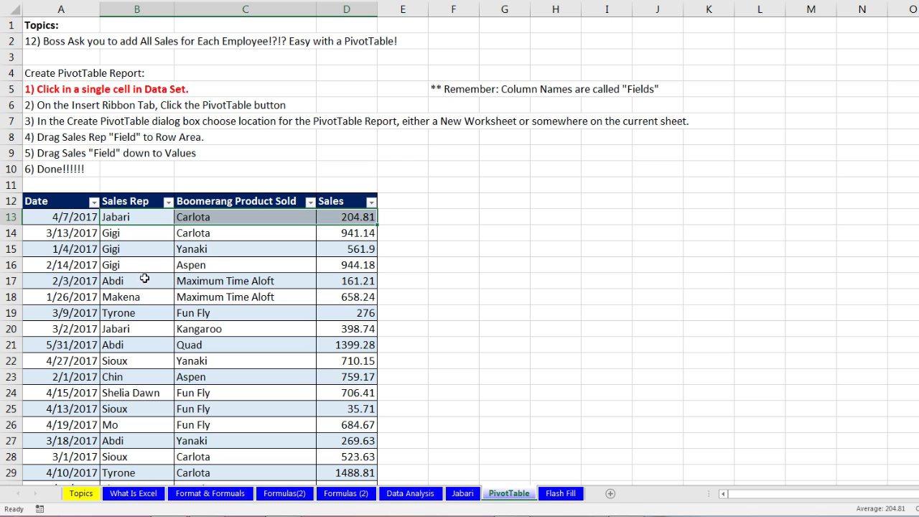
left_click_drag(126, 329, 342, 327)
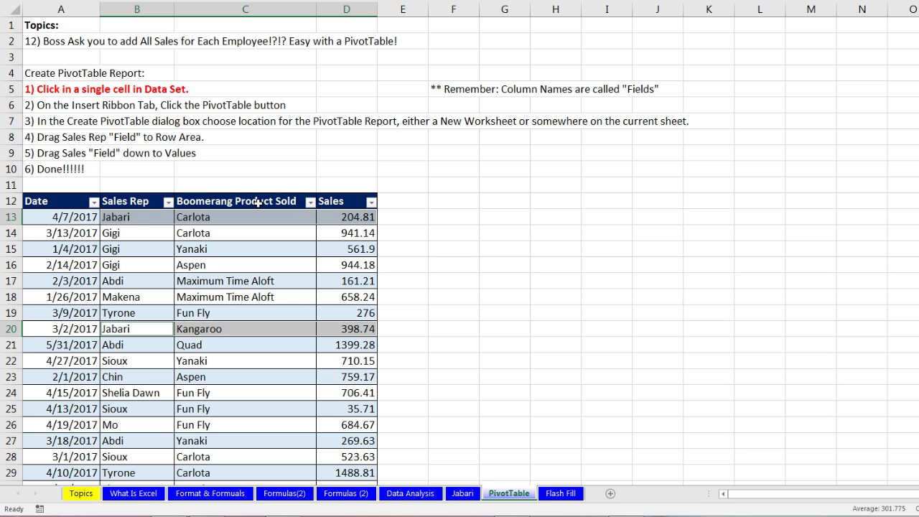
left_click_drag(138, 232, 356, 266)
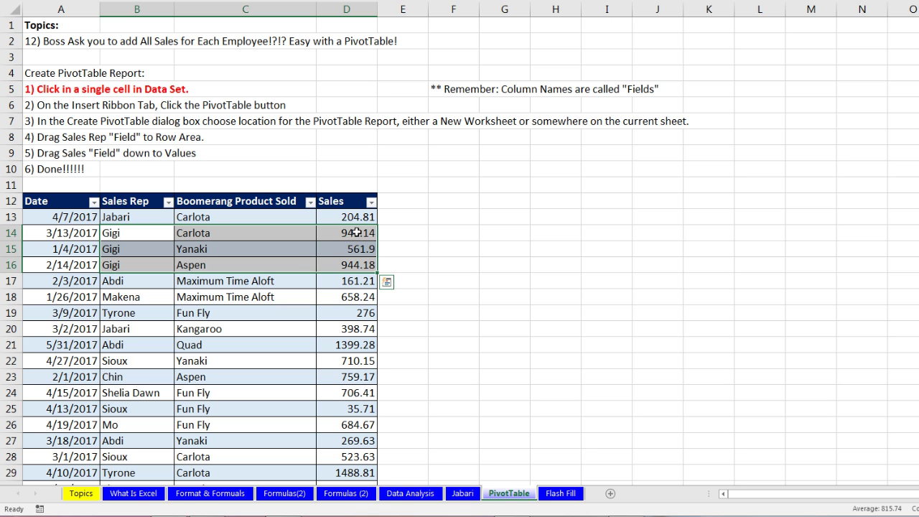
left_click_drag(357, 233, 357, 265)
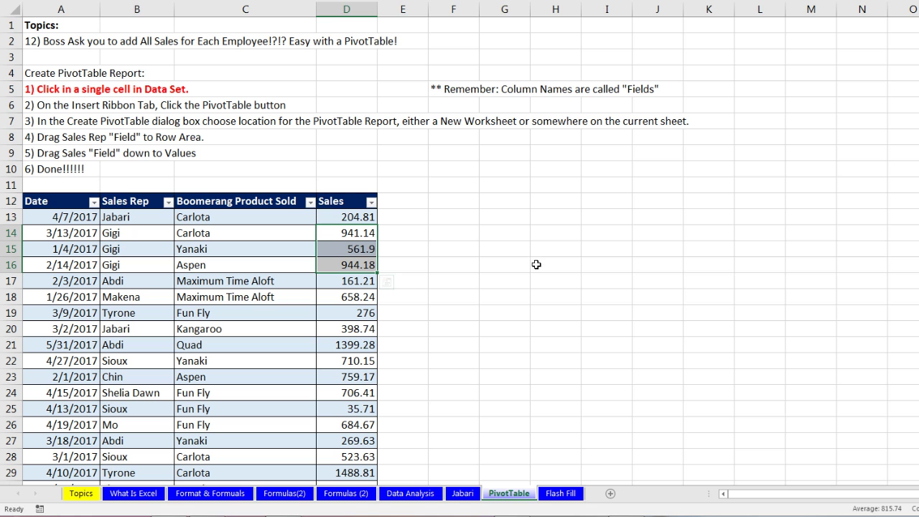
Step: Highlight the field-name headers and rows 13–16, then jump to the data's last row, 5532
left_click_drag(57, 200, 348, 201)
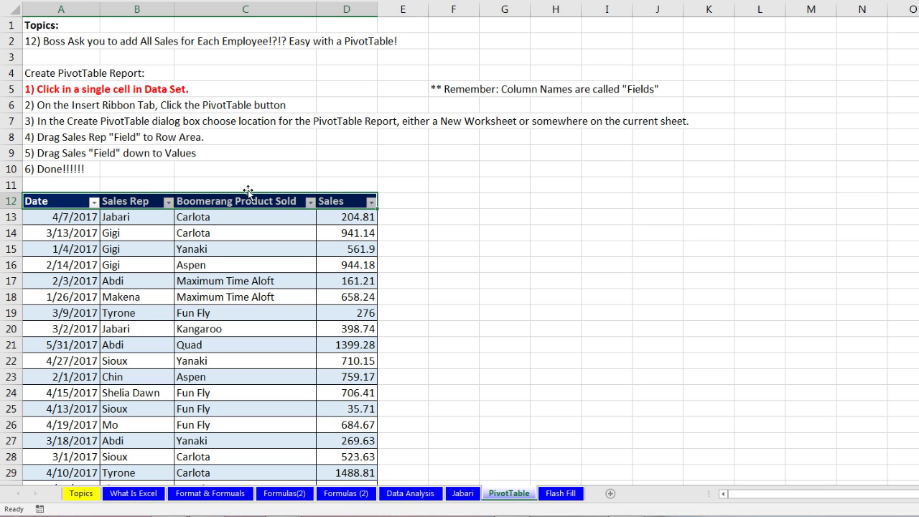
left_click_drag(74, 217, 339, 214)
left_click_drag(63, 235, 352, 232)
left_click_drag(71, 249, 349, 251)
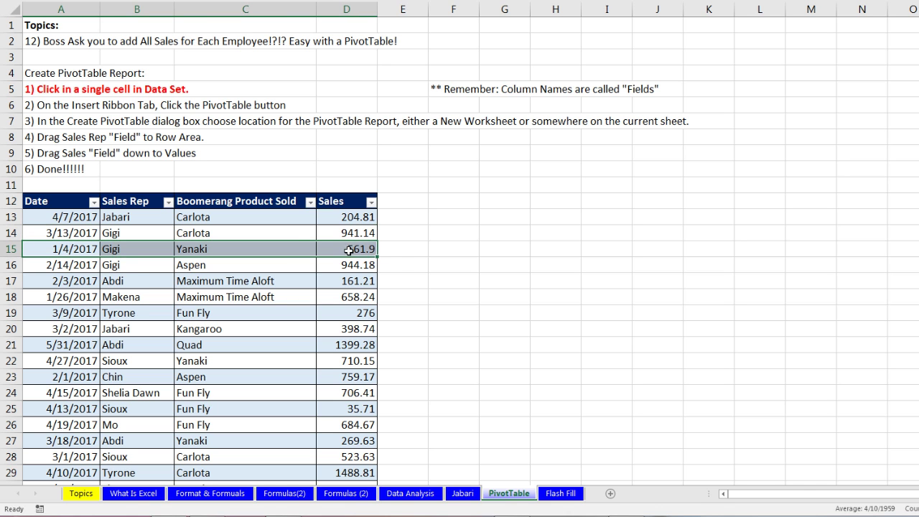
left_click_drag(72, 265, 341, 264)
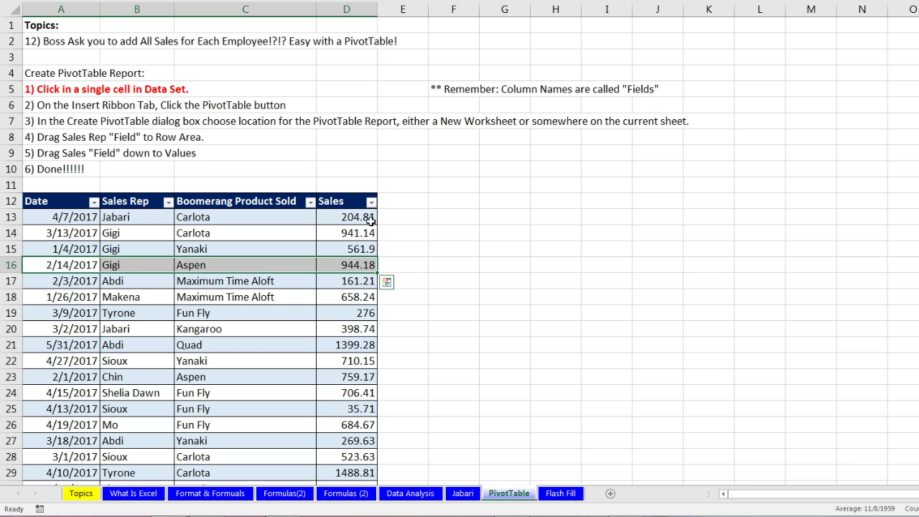
left_click(349, 219)
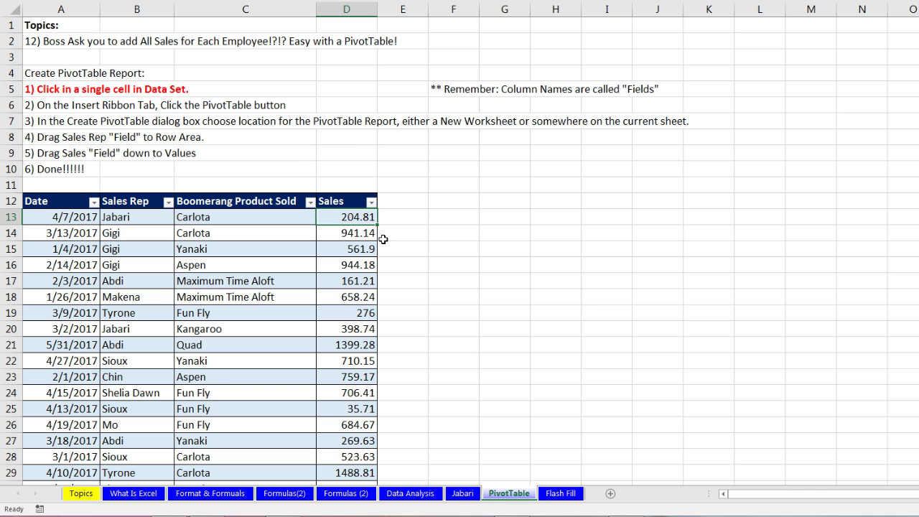
key("ctrl+Down")
Step: Return to the top of the sales data and select the single cell B14 inside SalesTable
scroll(441, 318, "down", 2)
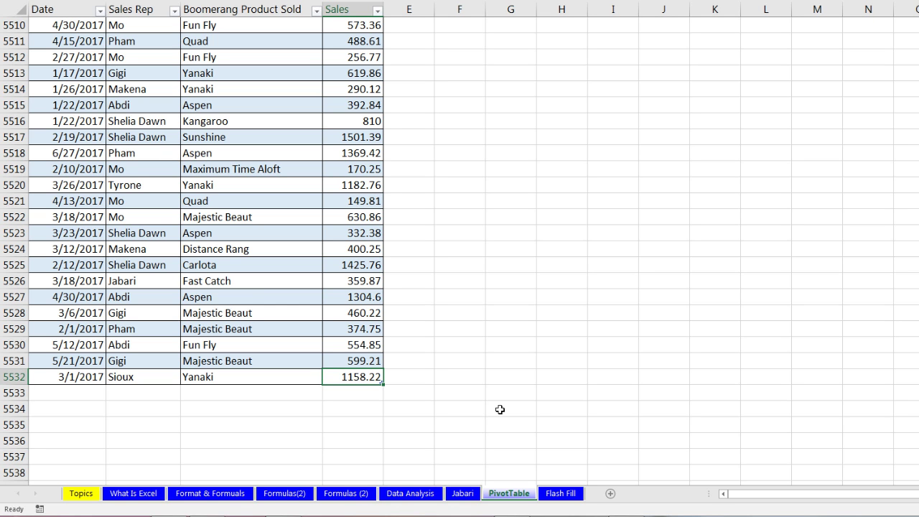
key("ctrl+Up")
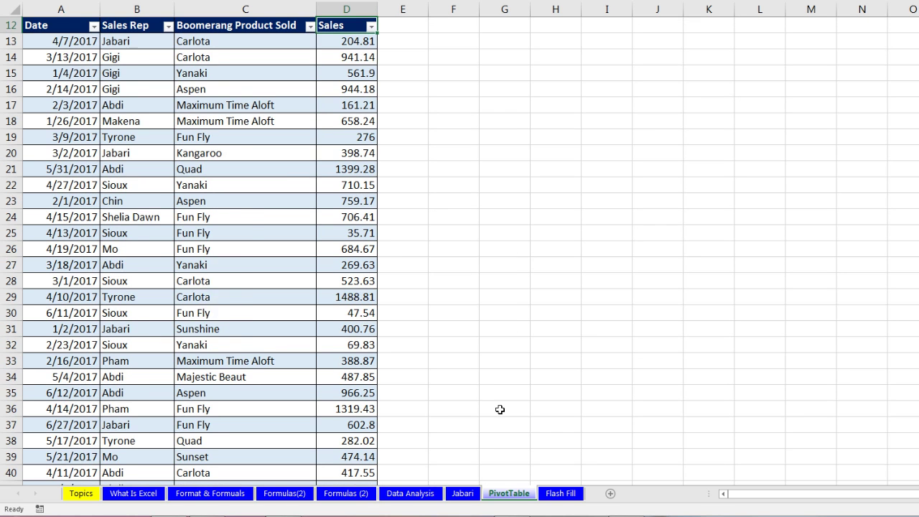
scroll(330, 168, "up", 3)
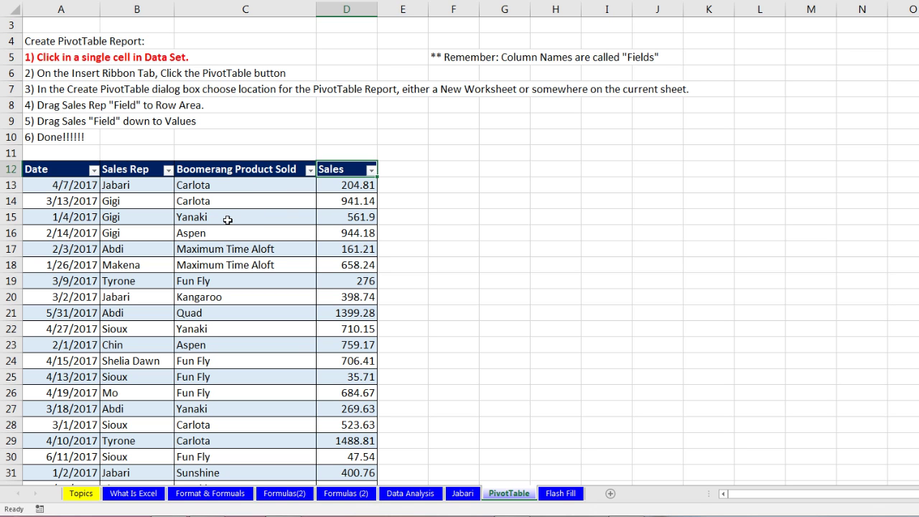
left_click_drag(54, 187, 352, 186)
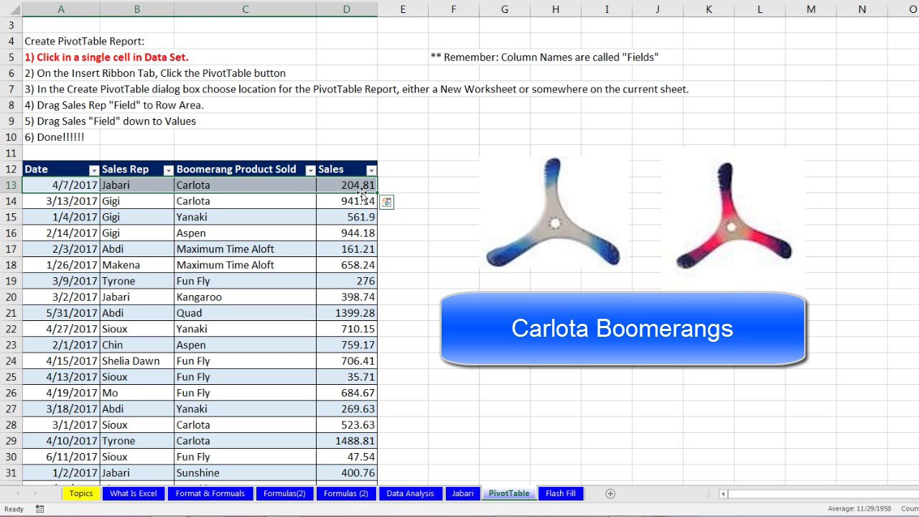
left_click_drag(50, 203, 375, 201)
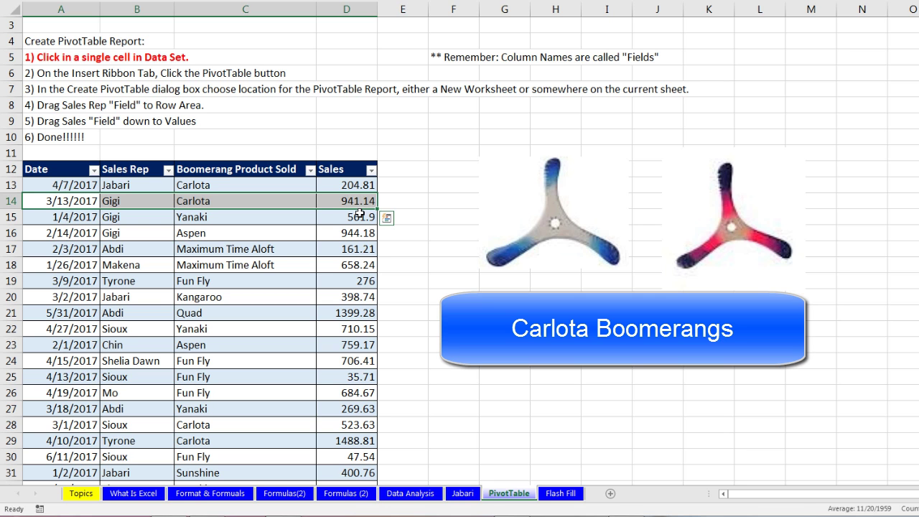
left_click(128, 202)
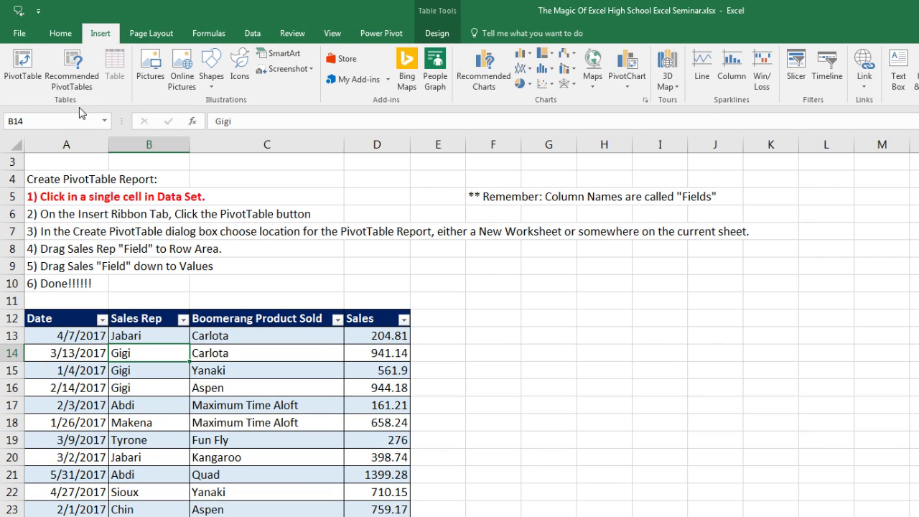
Step: Insert an empty PivotTable from SalesTable at PivotTable!$F$12 on the existing worksheet
left_click(19, 76)
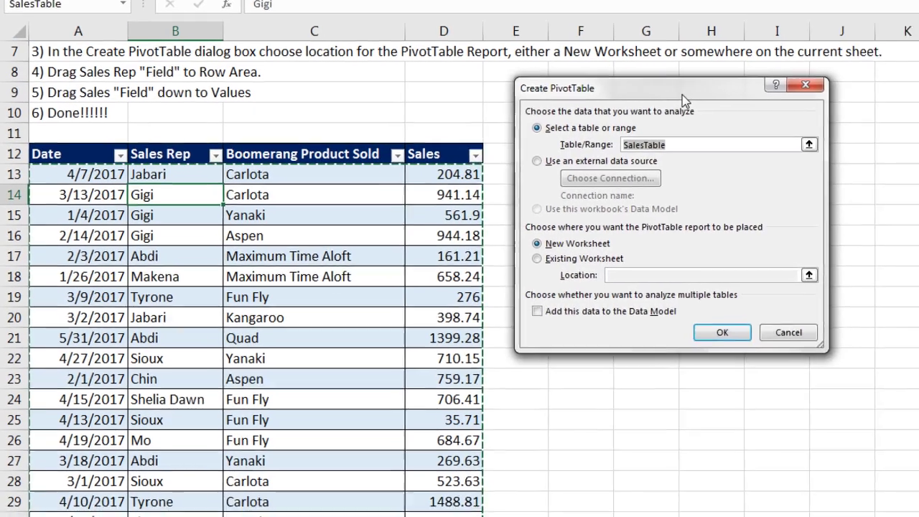
left_click_drag(610, 160, 636, 174)
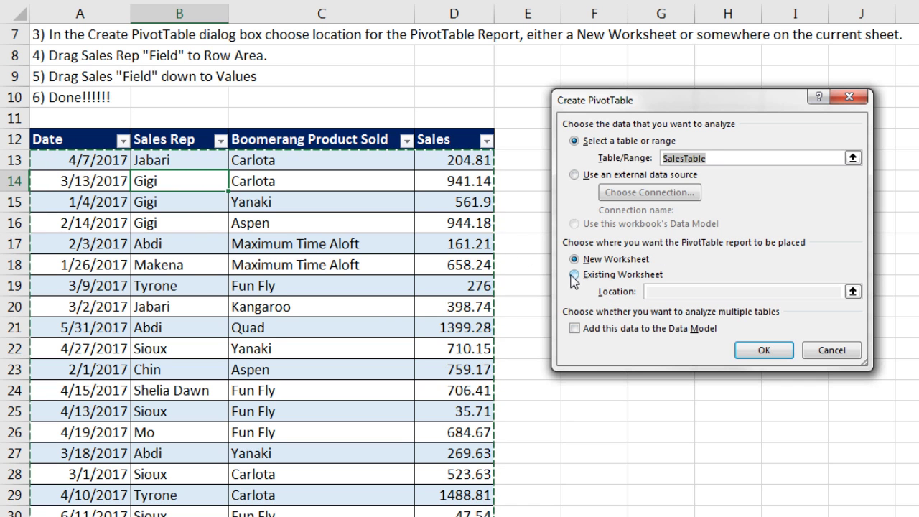
left_click_drag(593, 105, 764, 116)
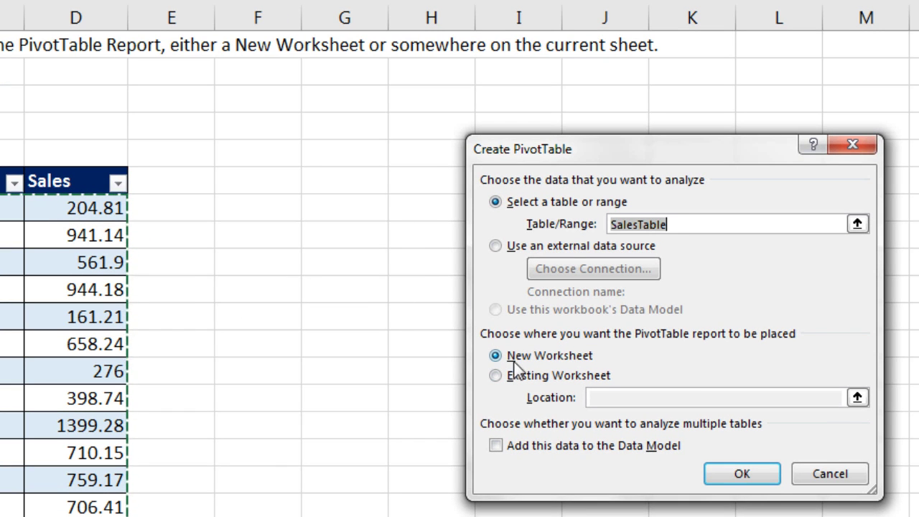
left_click(495, 376)
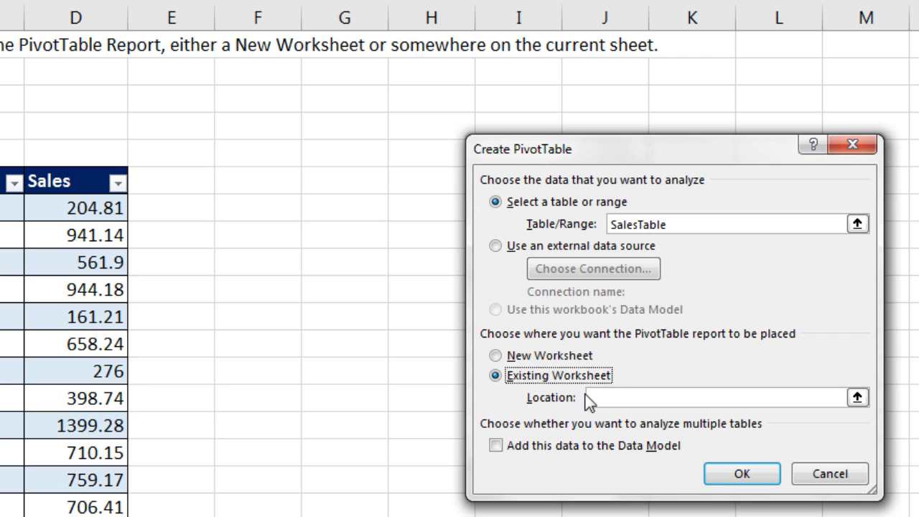
left_click(606, 403)
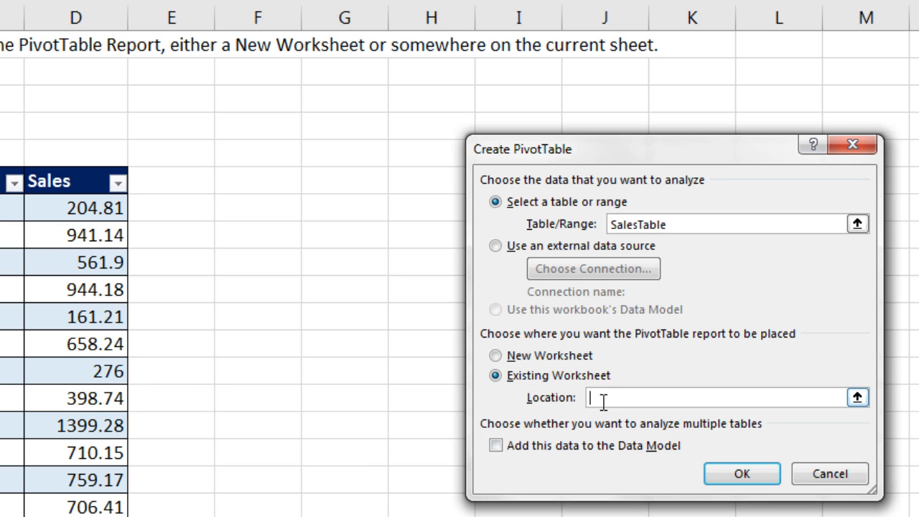
left_click(278, 183)
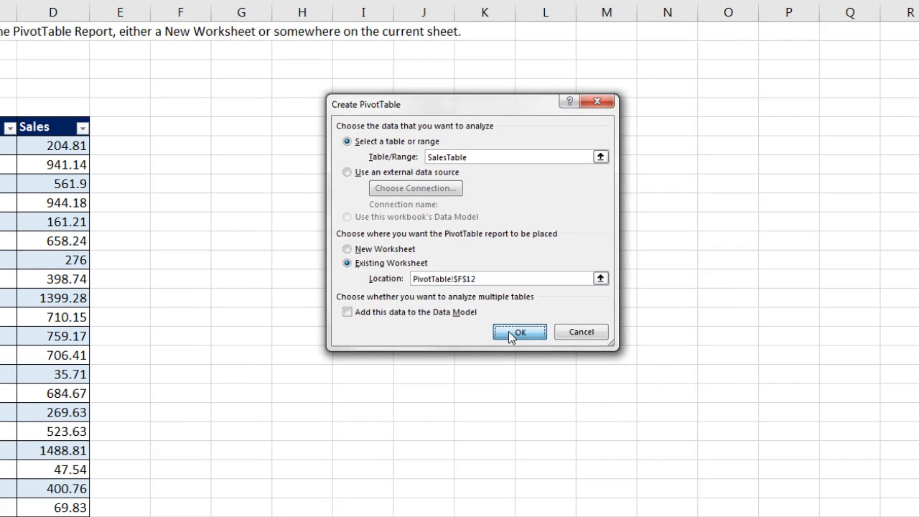
left_click(620, 405)
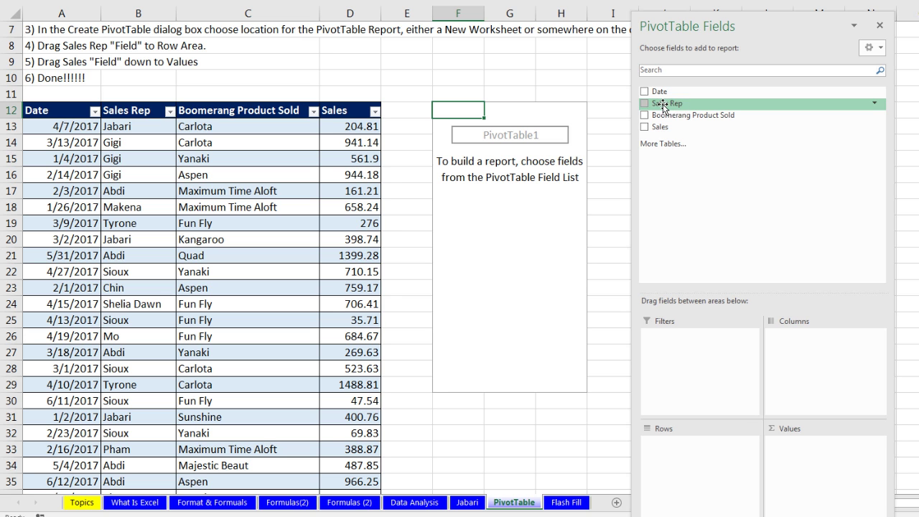
Step: Put Sales Rep in Rows and Sales in Values, giving ten reps totalling 3550142.43
left_click_drag(661, 105, 918, 257)
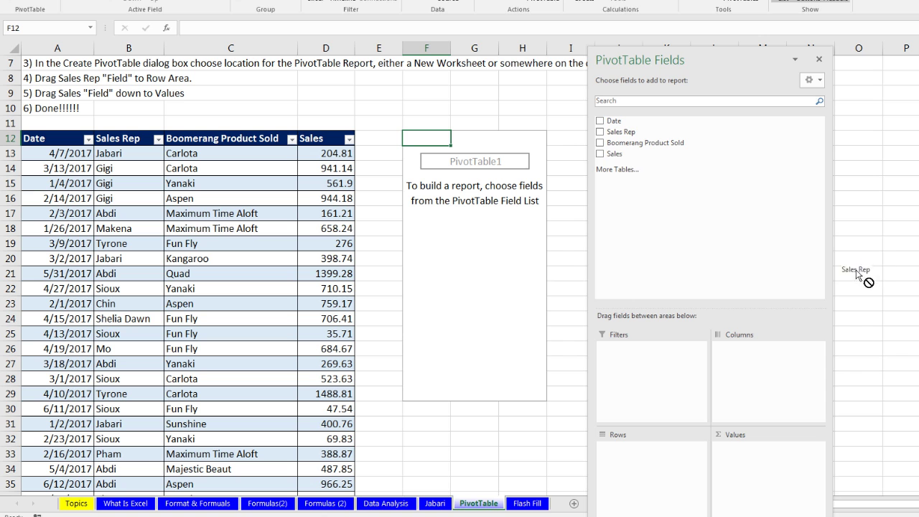
left_click_drag(856, 270, 702, 308)
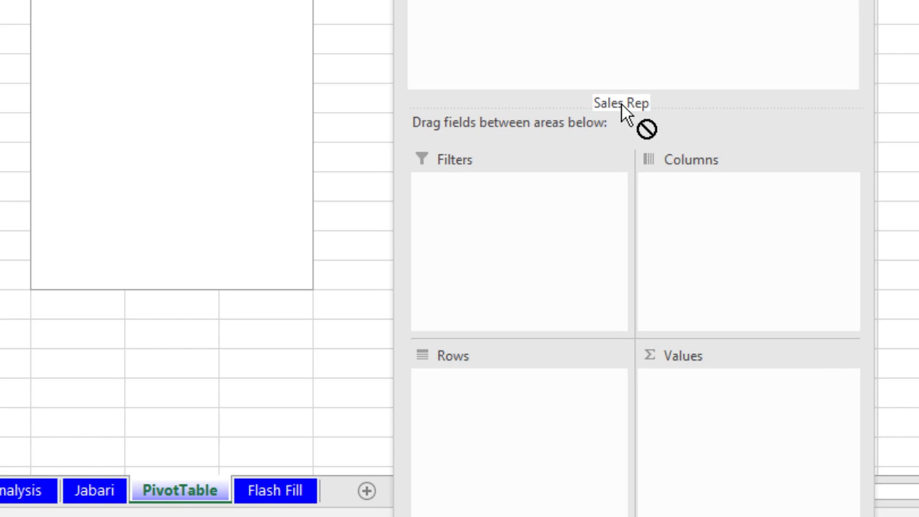
left_click_drag(622, 106, 463, 415)
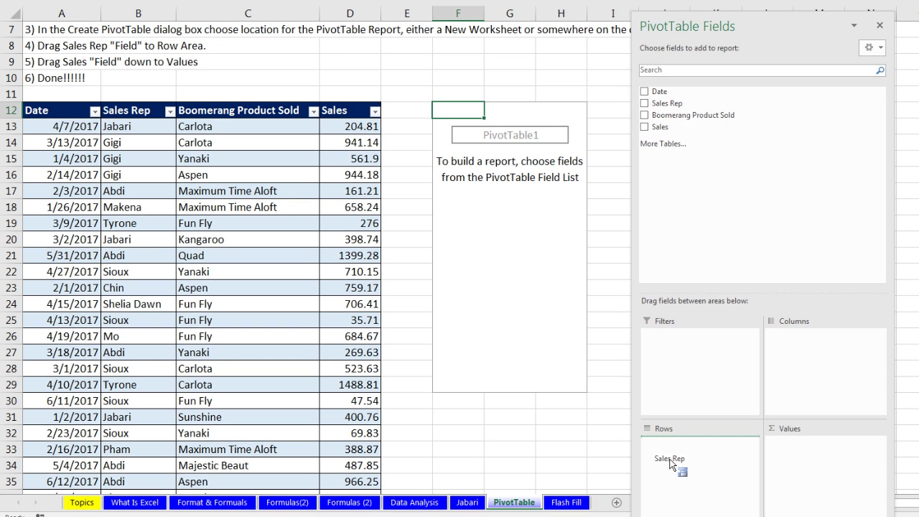
left_click_drag(670, 463, 682, 455)
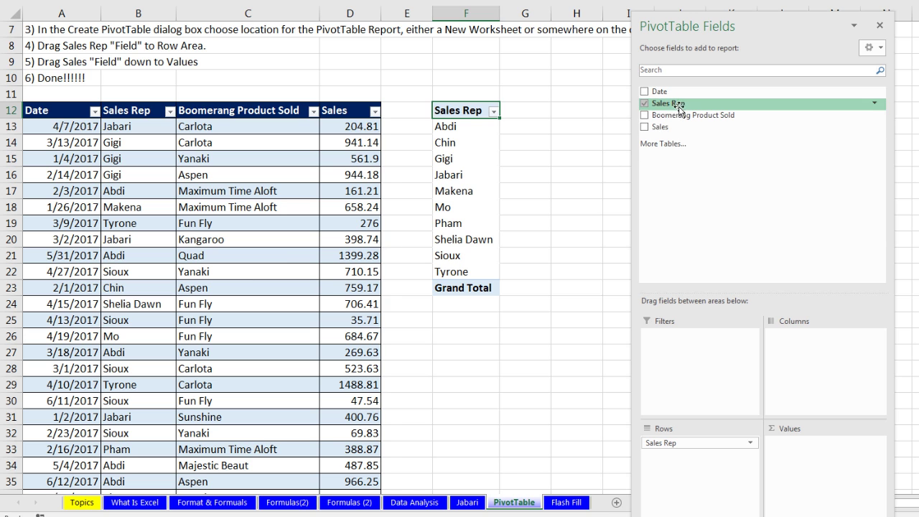
left_click_drag(672, 101, 694, 459)
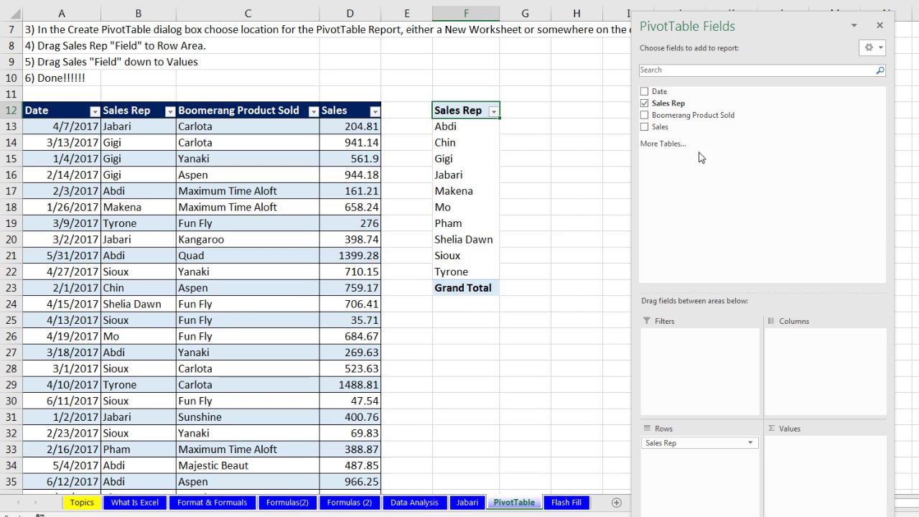
left_click_drag(651, 130, 813, 436)
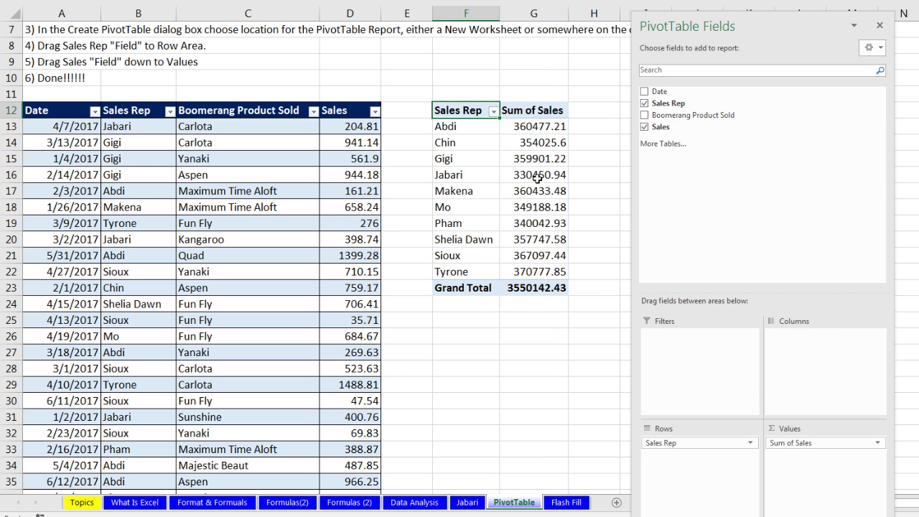
mouse_move(537, 178)
left_click(480, 128)
left_click(480, 144)
left_click(536, 146)
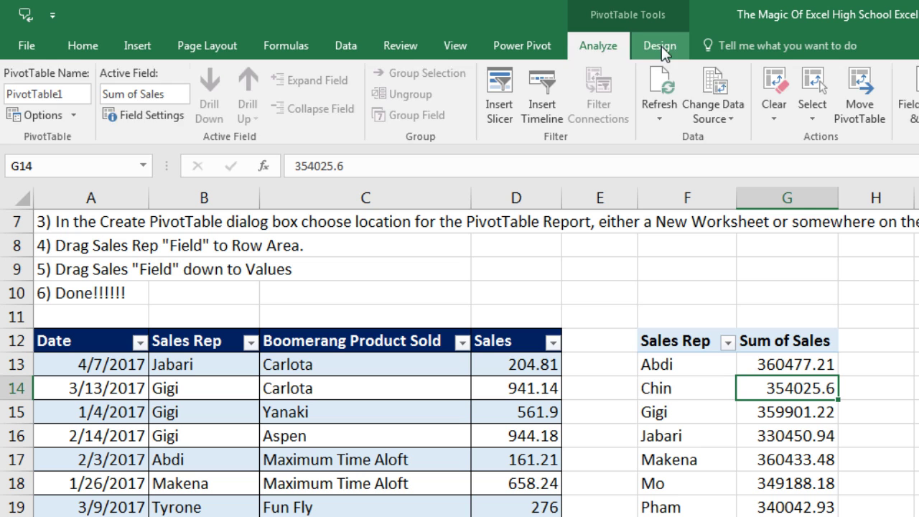
Step: Set the PivotTable report layout to Show in Tabular Form, then select the reps' sales totals
left_click(660, 45)
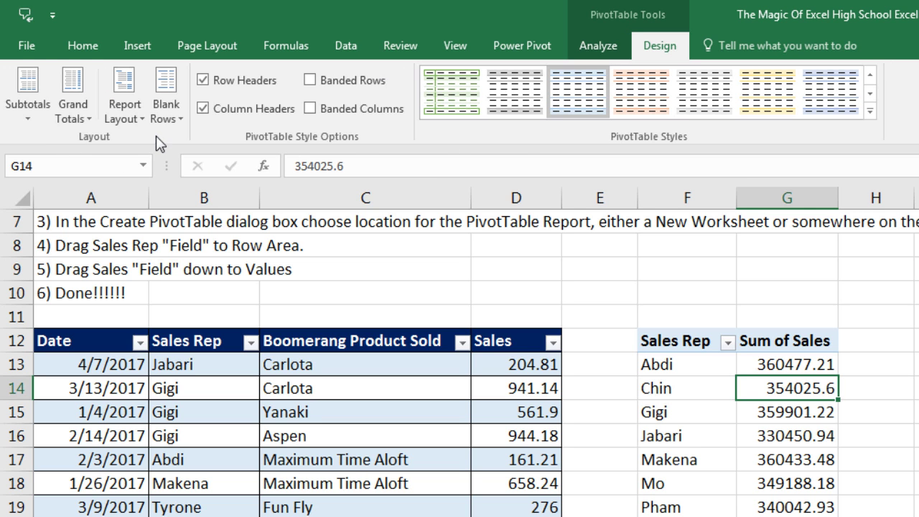
left_click(136, 119)
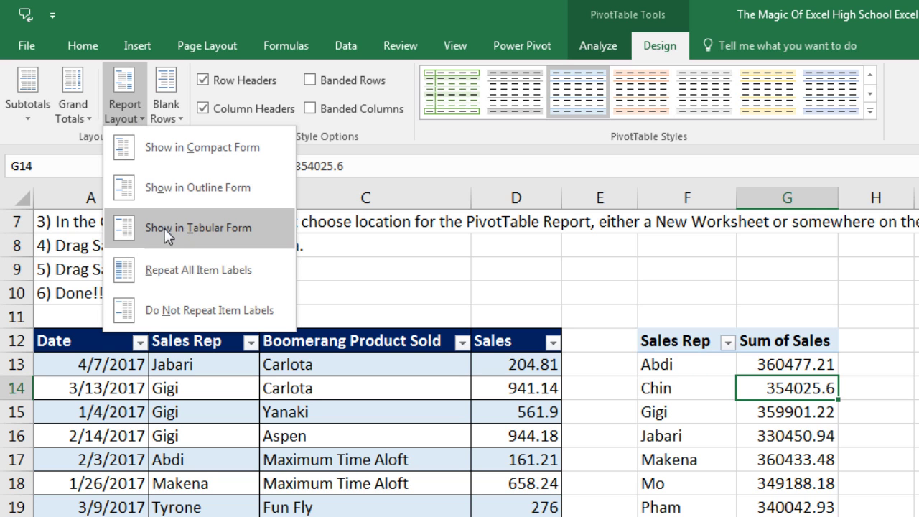
left_click(228, 226)
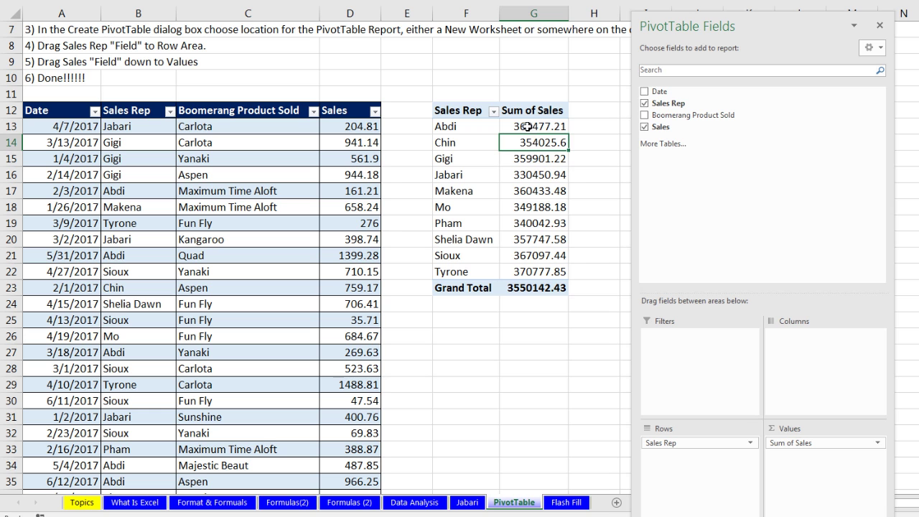
left_click_drag(525, 126, 534, 276)
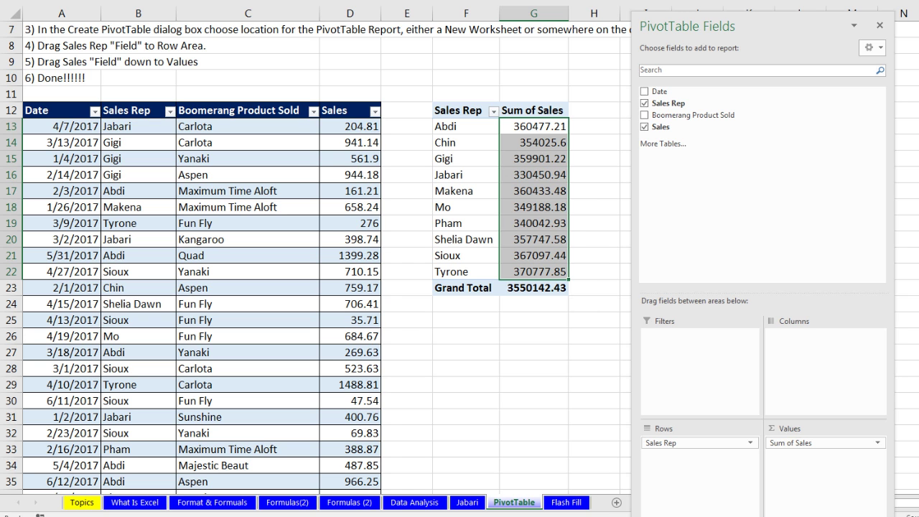
left_click(528, 129)
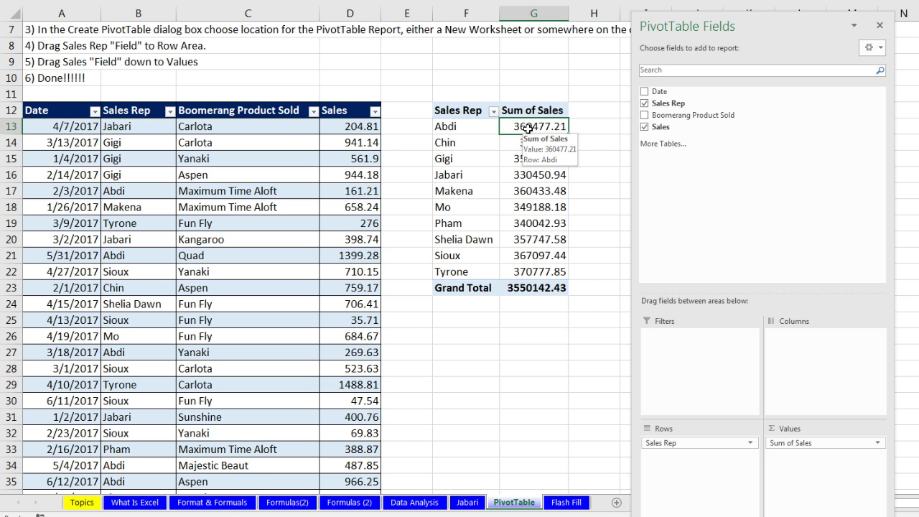
left_click(519, 142)
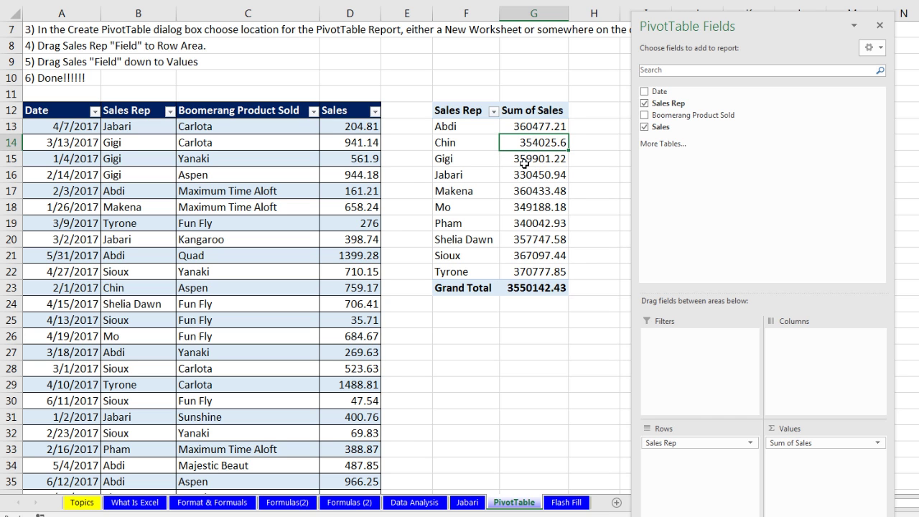
left_click(525, 159)
Step: Apply the Currency number format to Sum of Sales, giving a $3,550,142.43 Grand Total
right_click(525, 160)
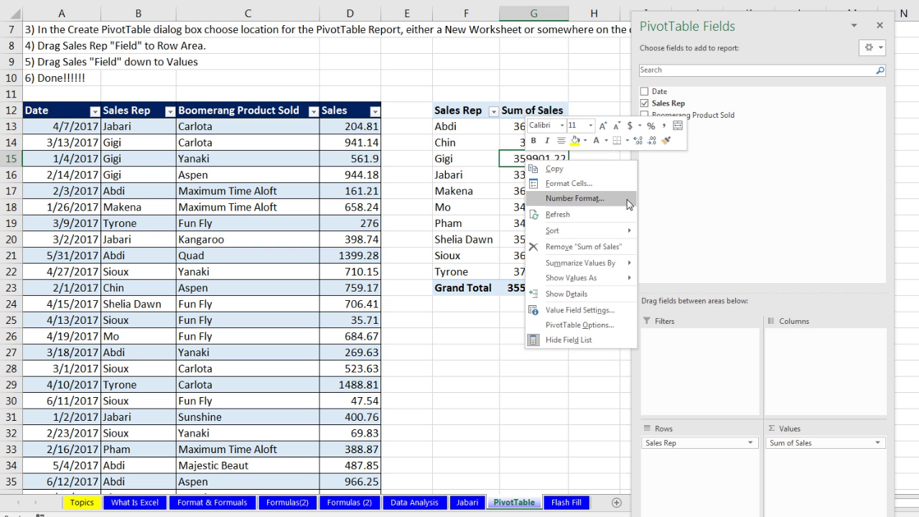
left_click(555, 199)
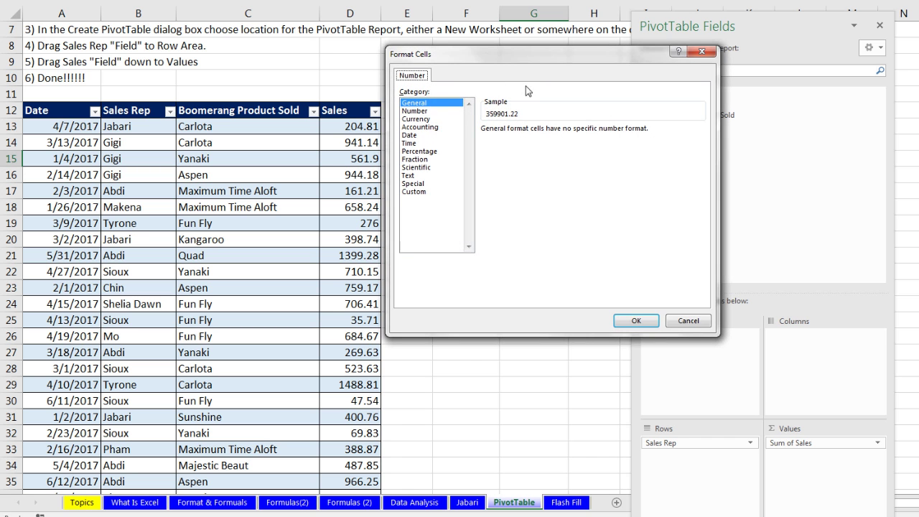
left_click_drag(514, 68, 729, 123)
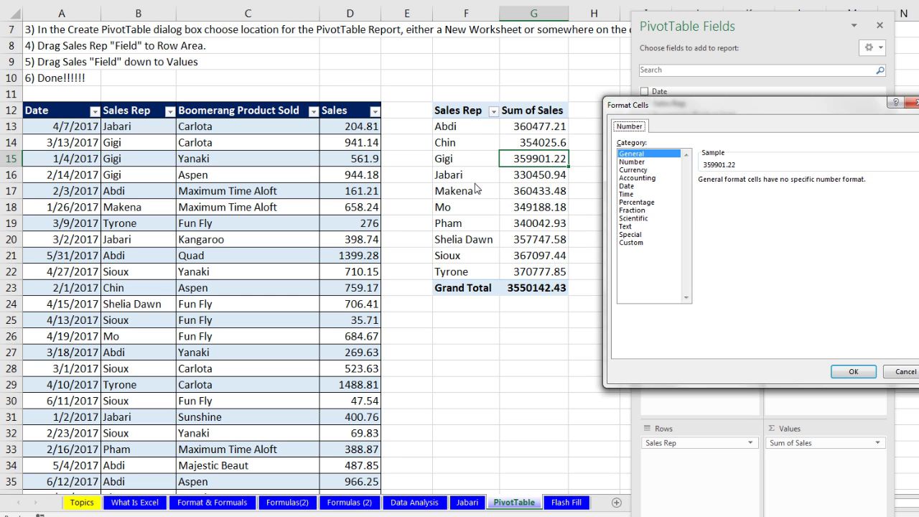
left_click(633, 170)
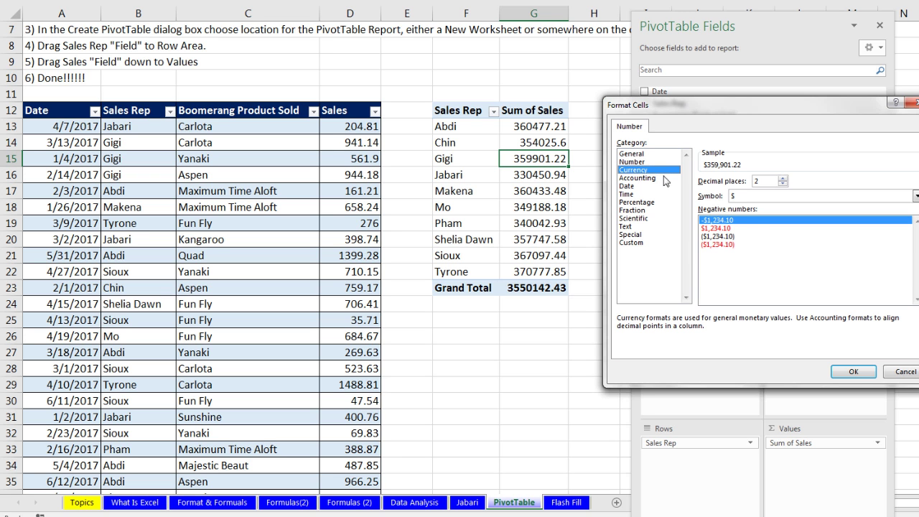
left_click(853, 372)
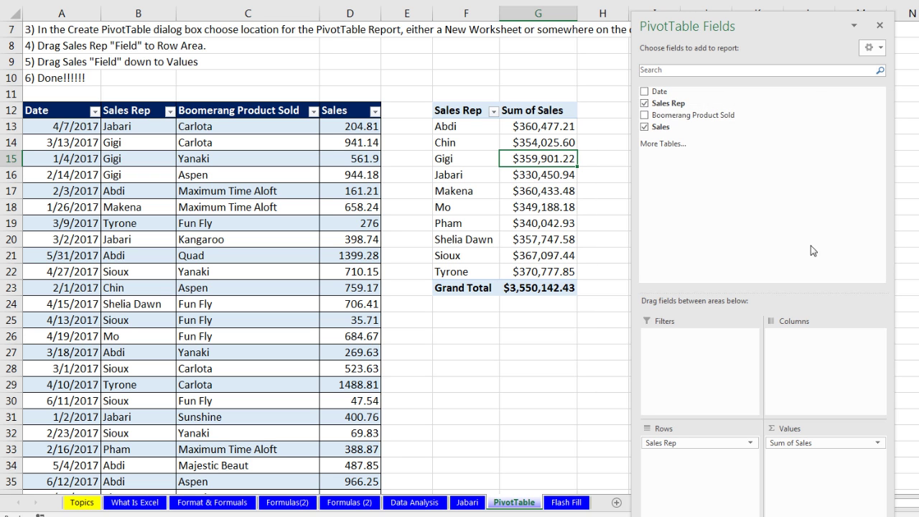
left_click_drag(717, 27, 715, 67)
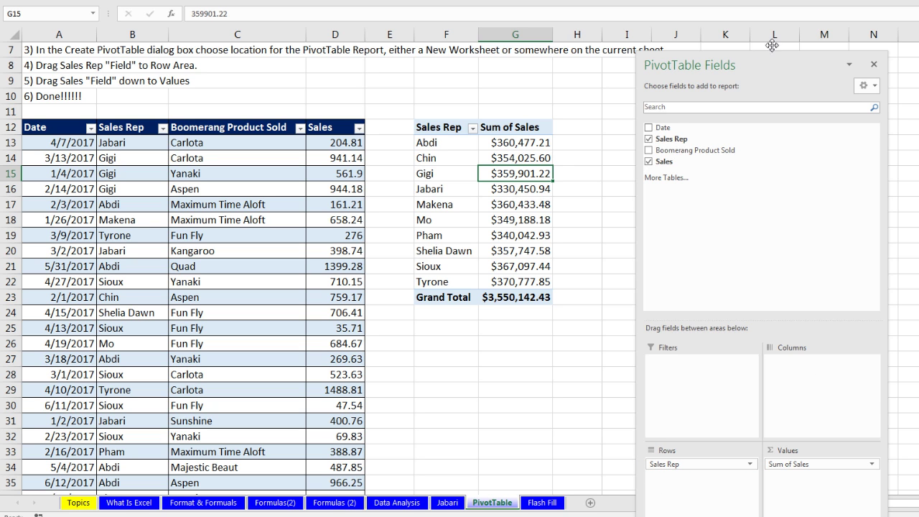
left_click_drag(766, 43, 768, 0)
left_click_drag(675, 388, 781, 325)
left_click_drag(755, 7, 662, 252)
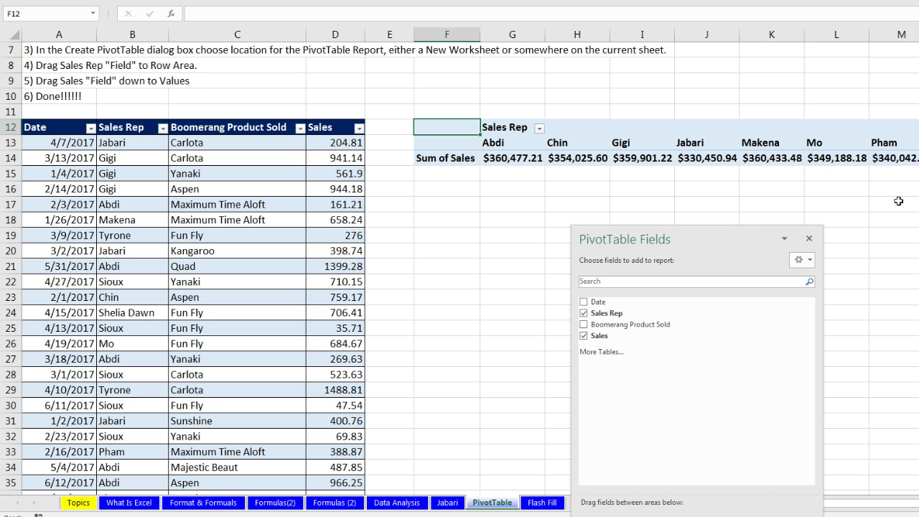
left_click_drag(724, 242, 912, 244)
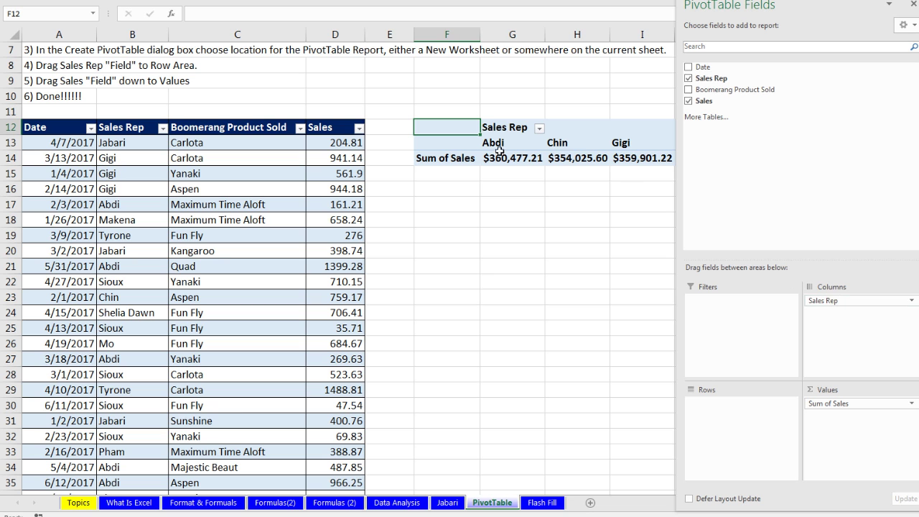
left_click_drag(823, 304, 735, 413)
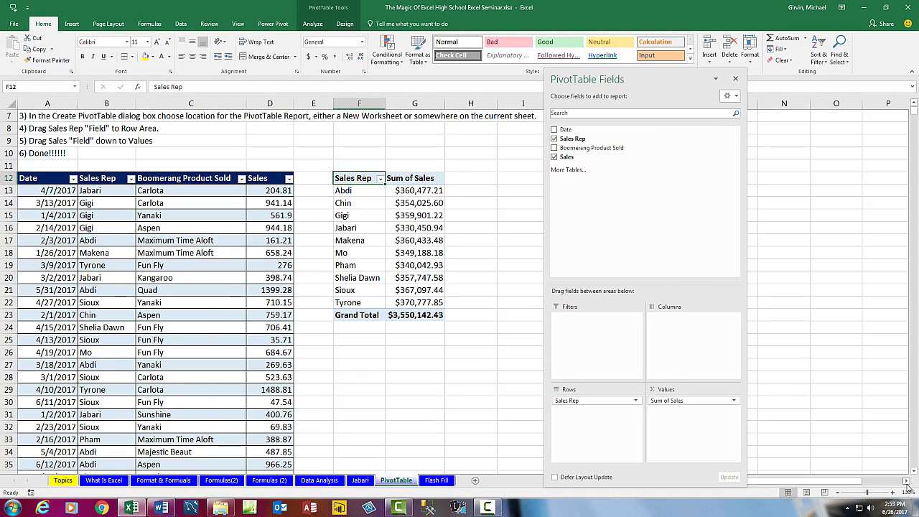
Step: Add Boomerang Product Sold to the PivotTable's Columns area
left_click(906, 481)
left_click(905, 481)
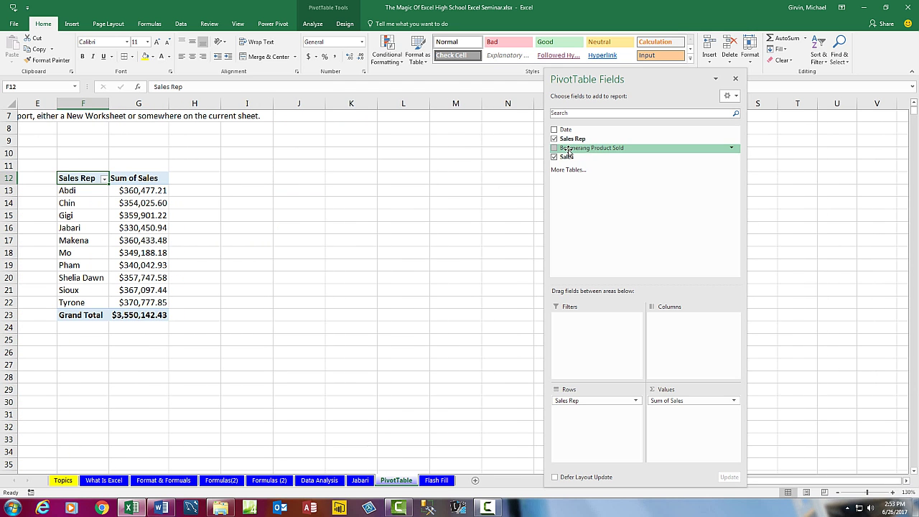
left_click_drag(567, 152, 671, 342)
left_click_drag(603, 78, 692, 285)
Step: Check several per-product sales totals, then move Boomerang Product Sold to Rows below Sales Rep
left_click(270, 228)
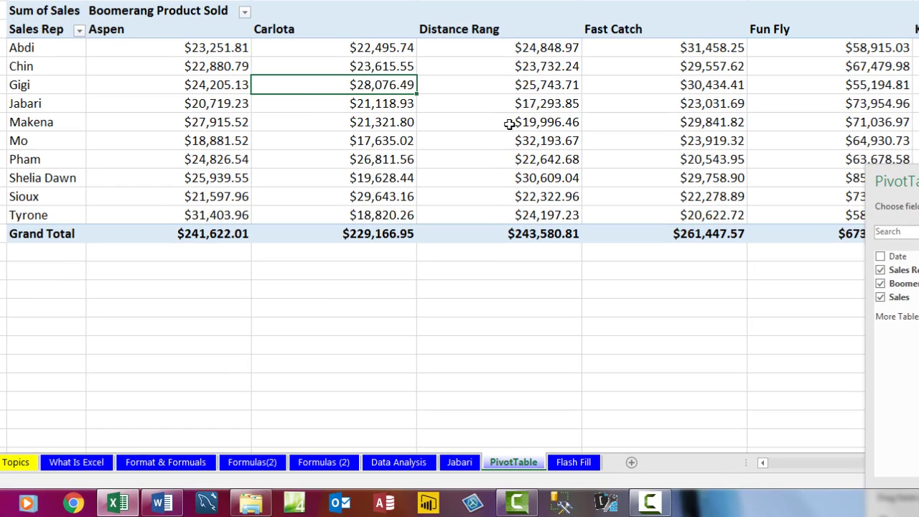
left_click(508, 125)
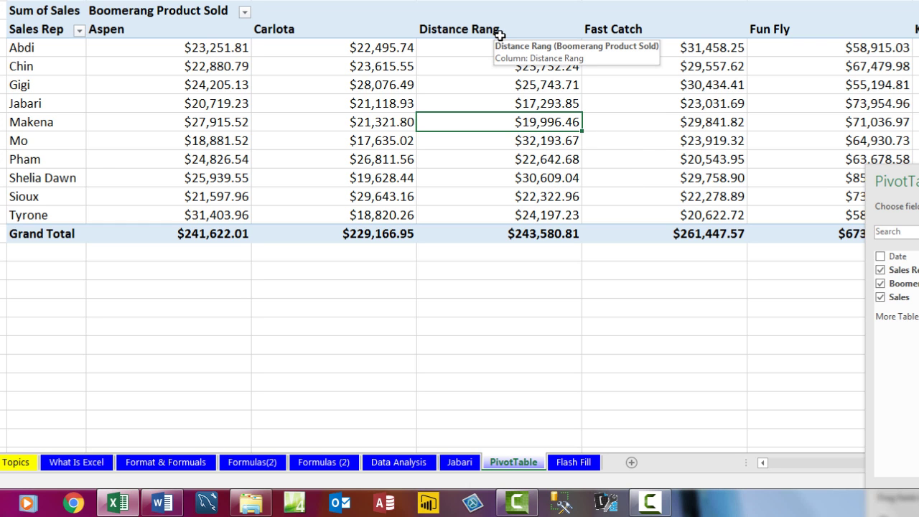
left_click(622, 126)
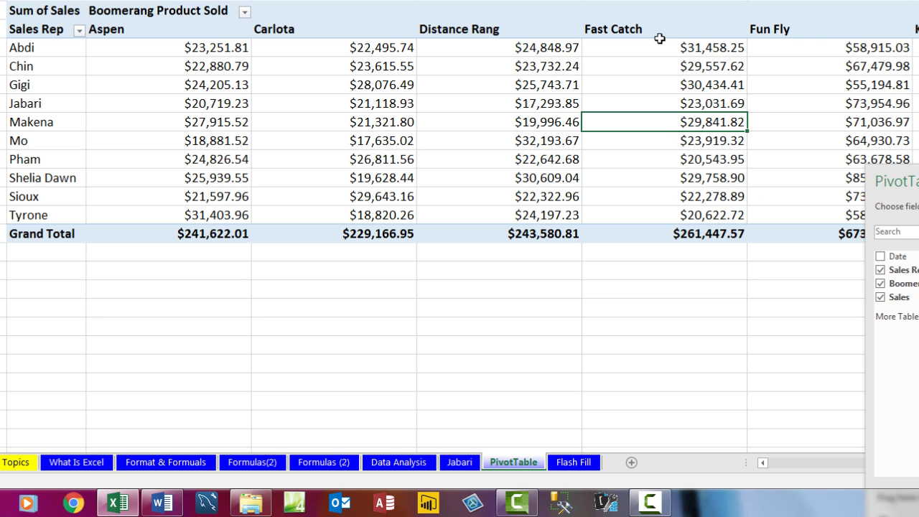
left_click(787, 122)
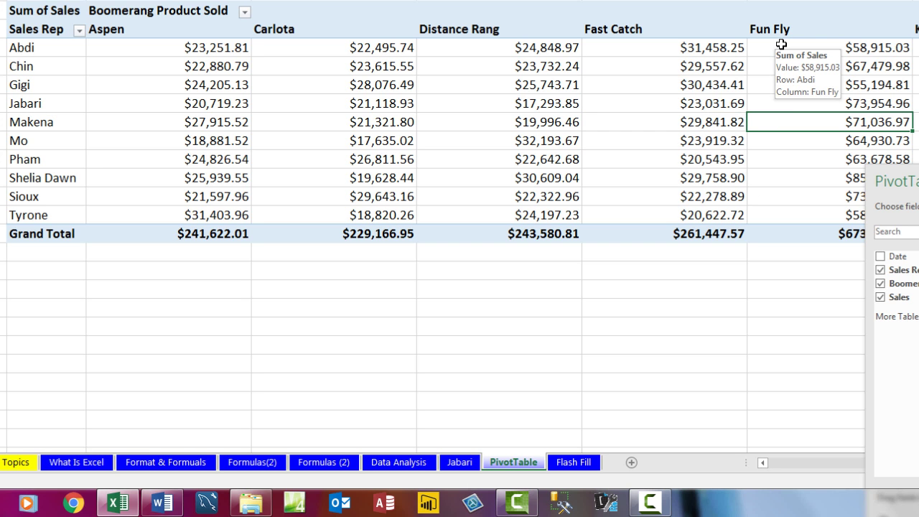
left_click_drag(879, 175, 348, 0)
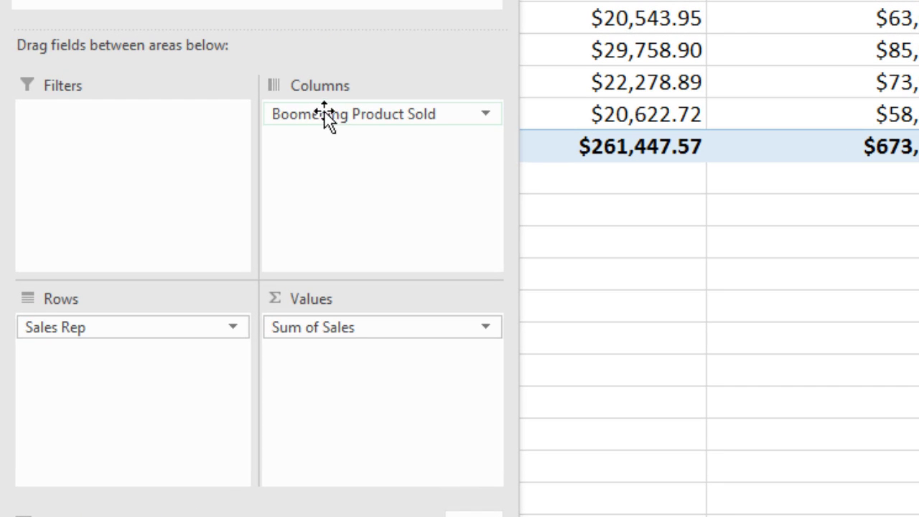
left_click_drag(349, 121, 197, 358)
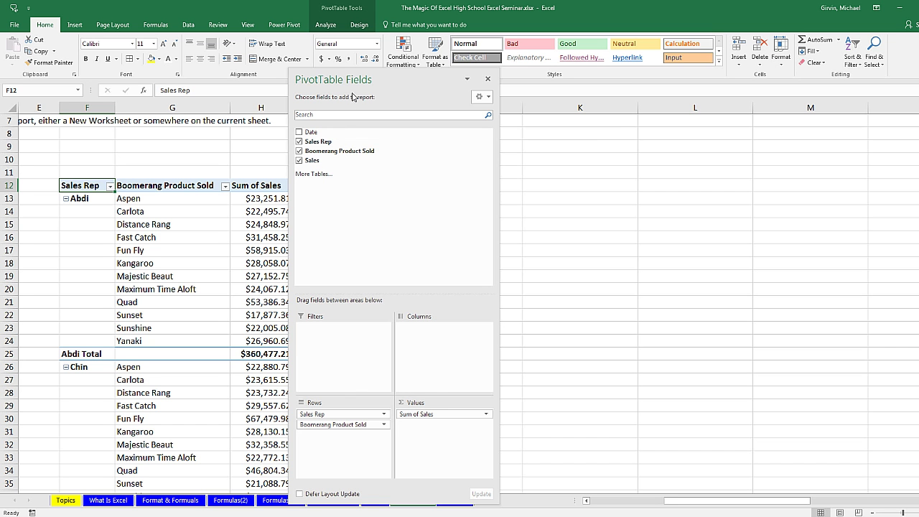
left_click_drag(336, 81, 460, 97)
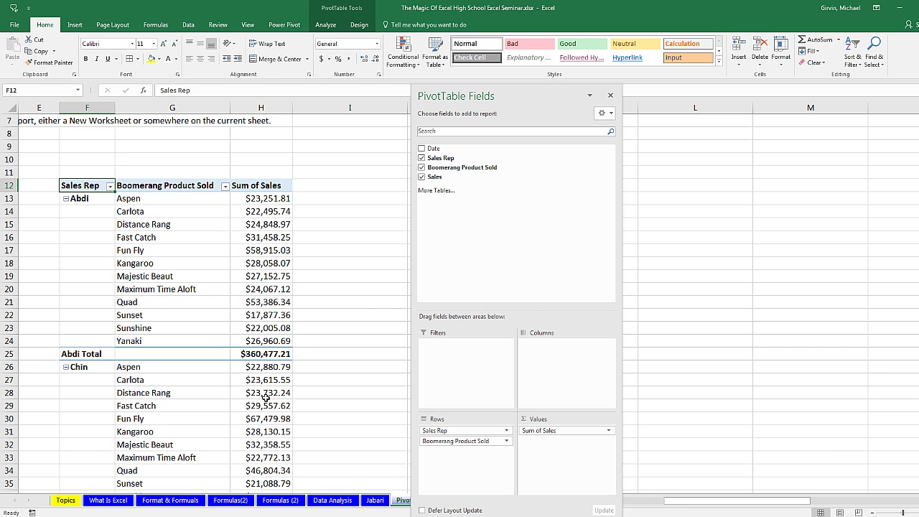
scroll(273, 408, "down", 13)
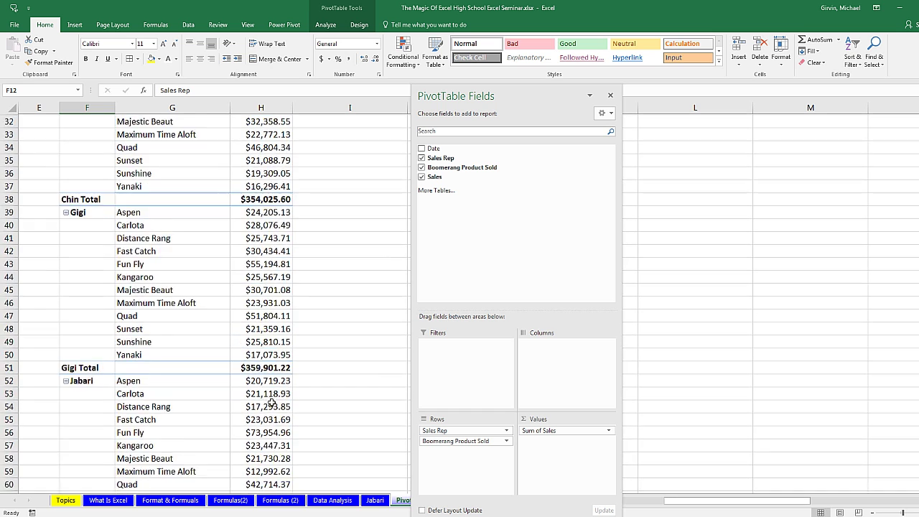
scroll(270, 404, "down", 2)
scroll(269, 404, "up", 15)
scroll(269, 404, "up", 2)
left_click_drag(718, 507, 595, 506)
left_click_drag(471, 96, 674, 79)
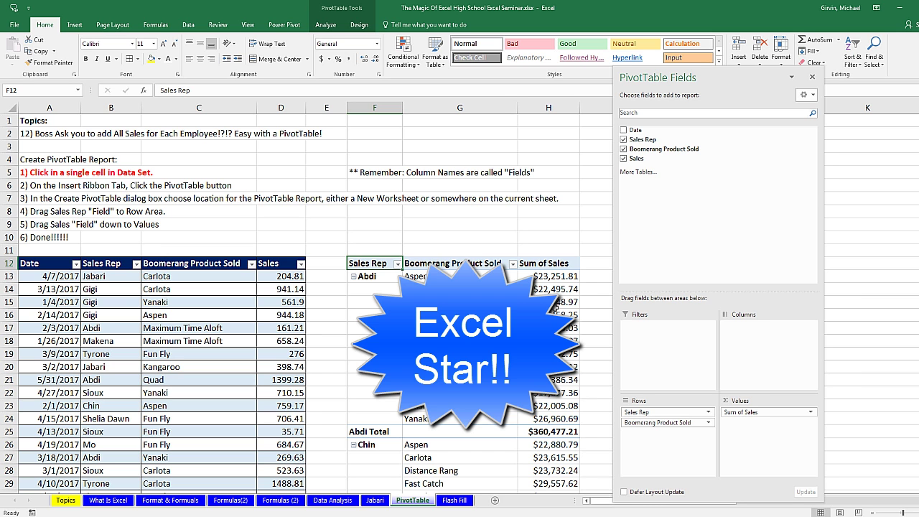
left_click(549, 277)
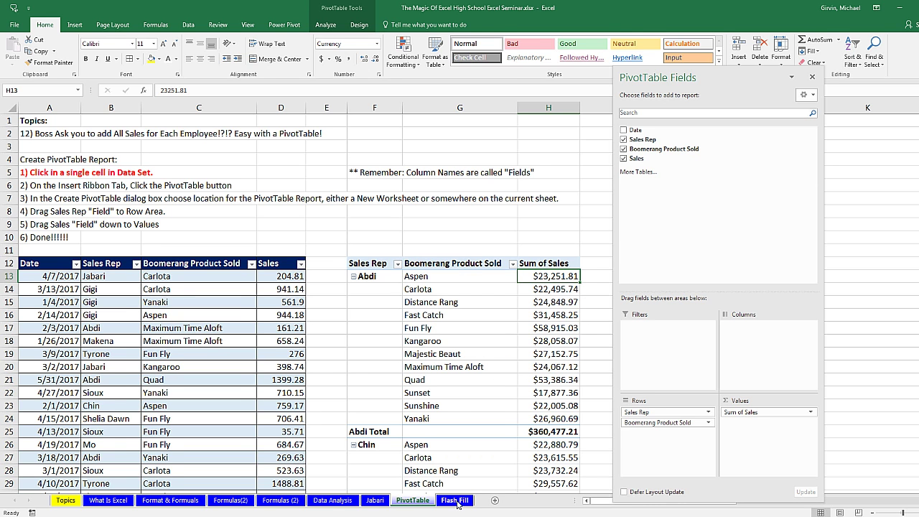
Step: On the Flash Fill sheet, review the full names, phone, book title and Author columns
left_click(456, 502)
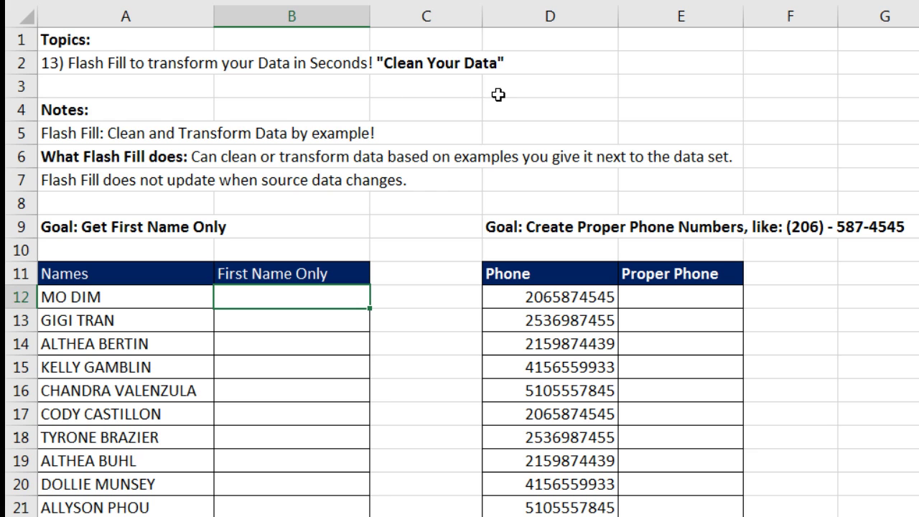
scroll(175, 263, "down", 3)
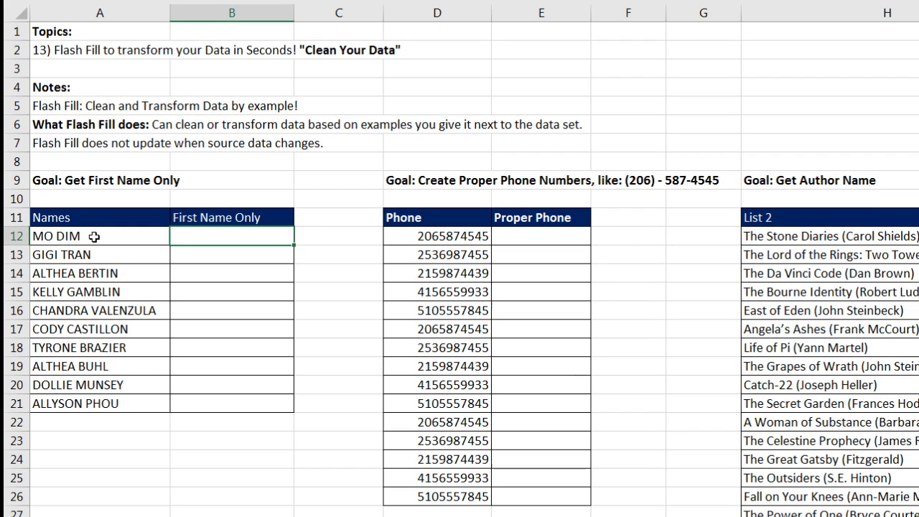
left_click_drag(94, 236, 108, 397)
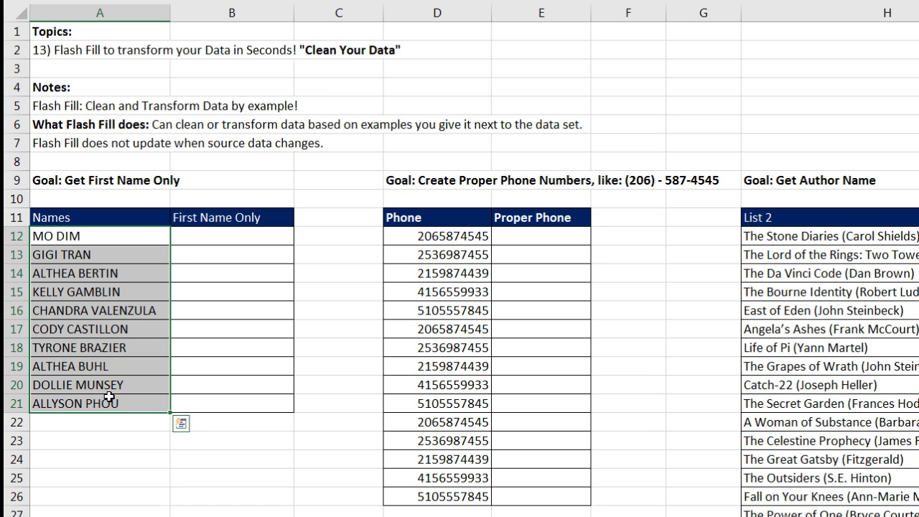
left_click(215, 231)
left_click(216, 256)
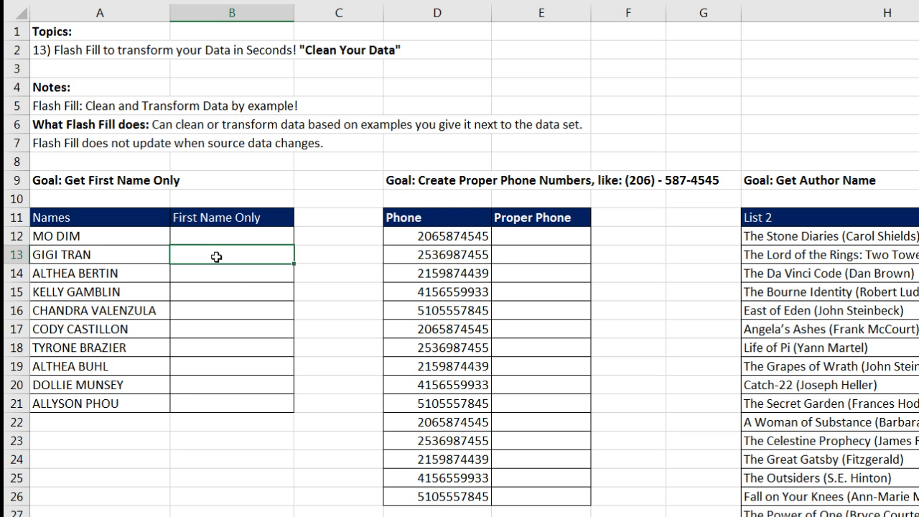
left_click(430, 255)
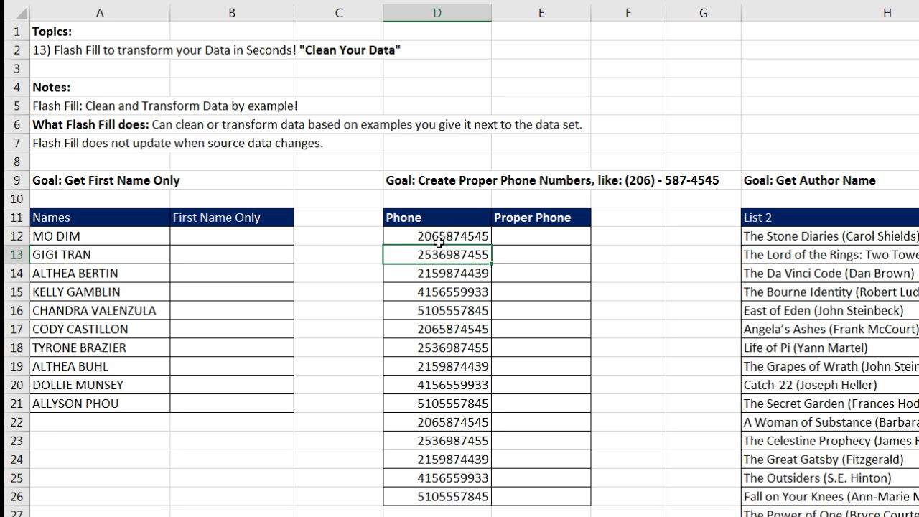
left_click(529, 237)
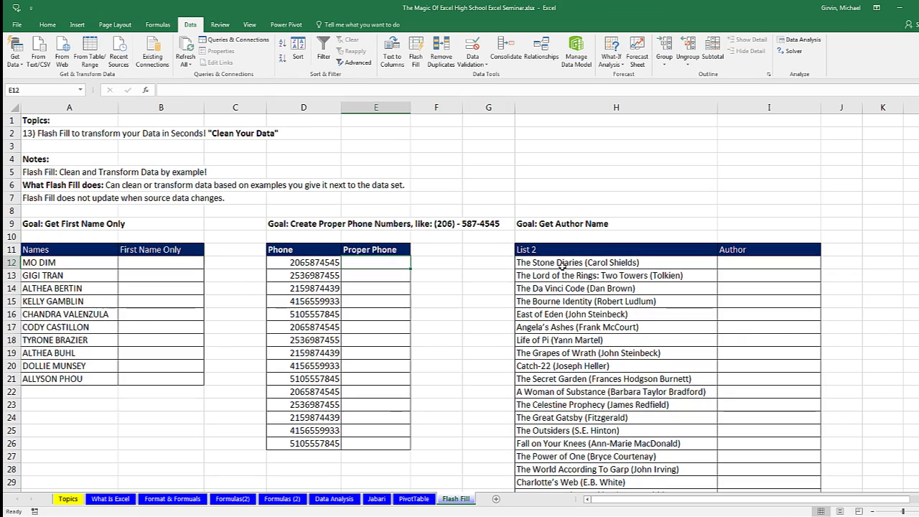
left_click(562, 264)
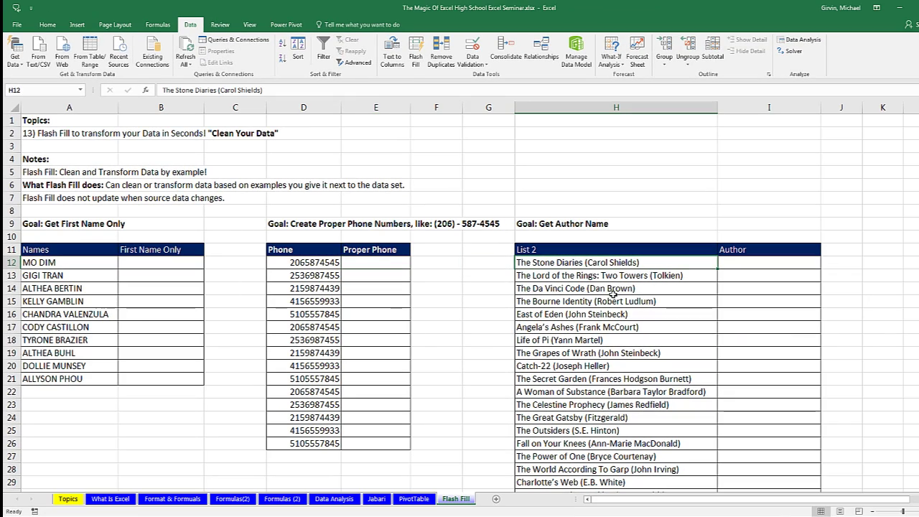
left_click(735, 261)
left_click_drag(736, 261, 735, 367)
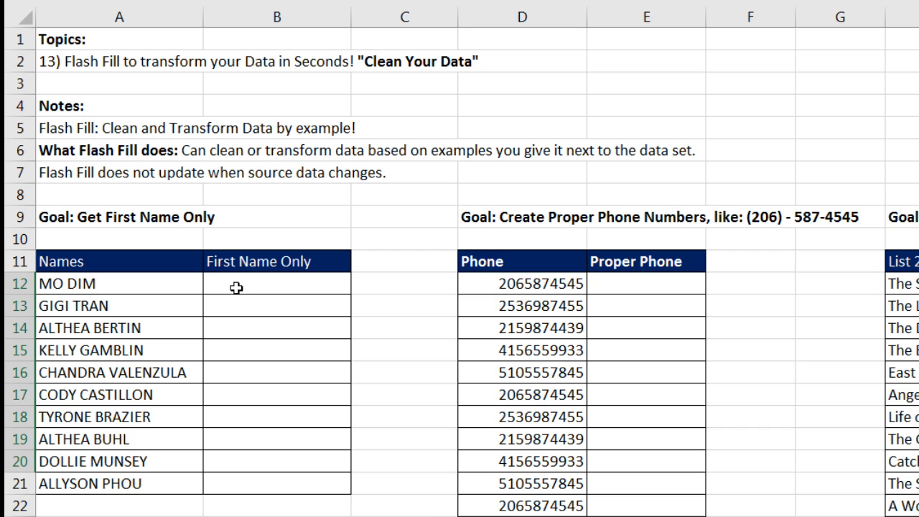
Step: Enter the first two first names in B12 and B13 to trigger the Flash Fill preview
left_click_drag(240, 285, 240, 306)
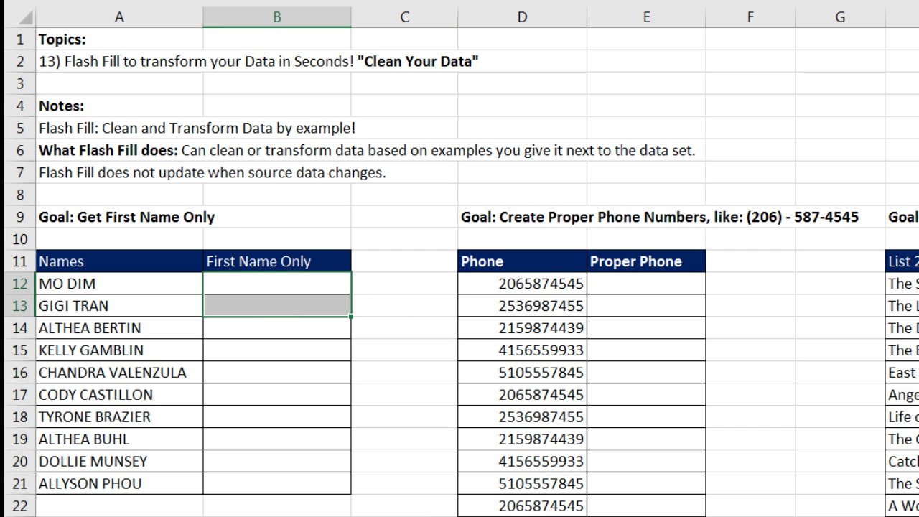
left_click(289, 280)
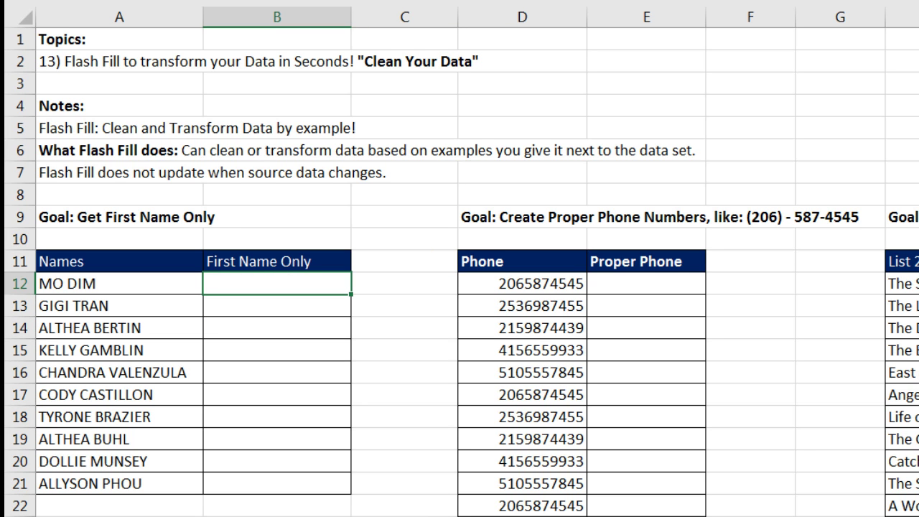
type("Mo")
key("Return")
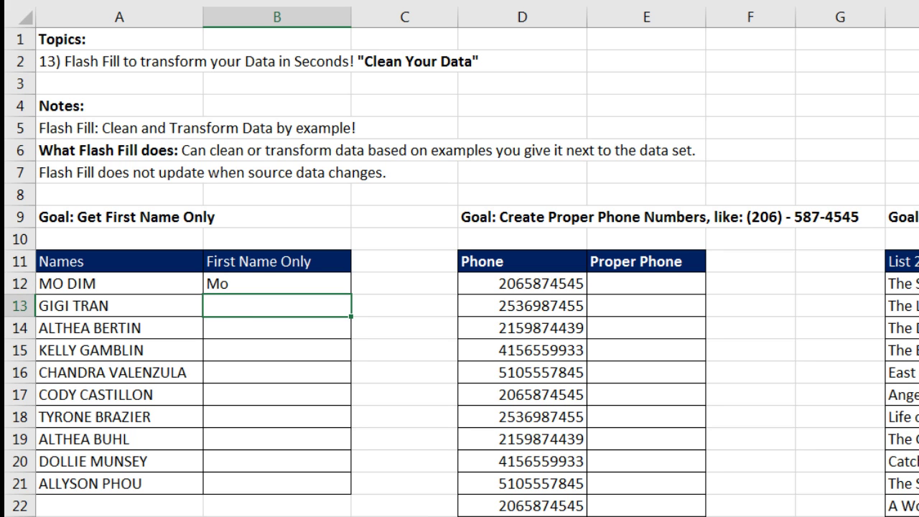
type("Gigi")
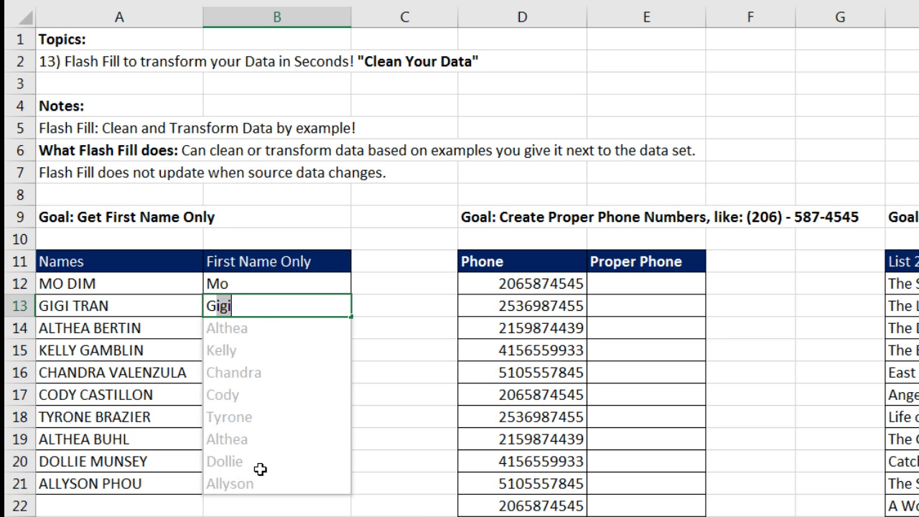
Step: Accept Flash Fill's suggested first names for the remaining rows of the First Name Only column
key("Return")
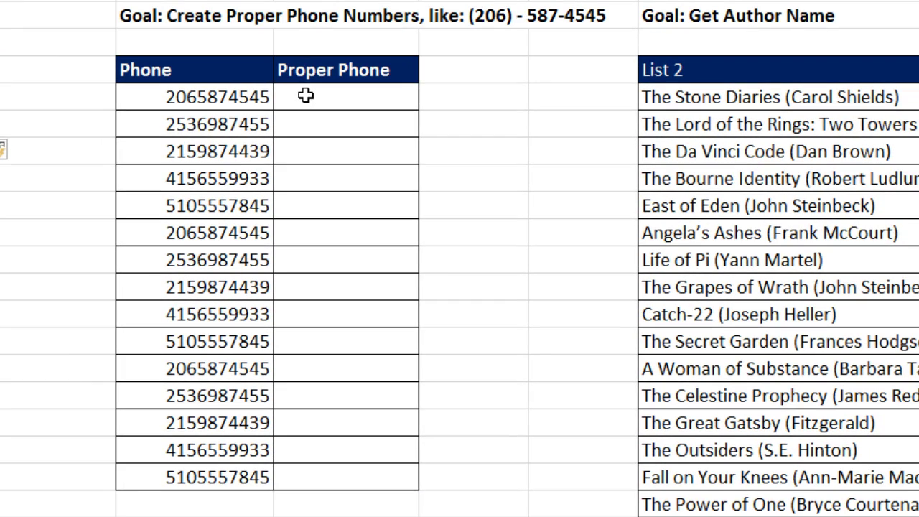
left_click(550, 244)
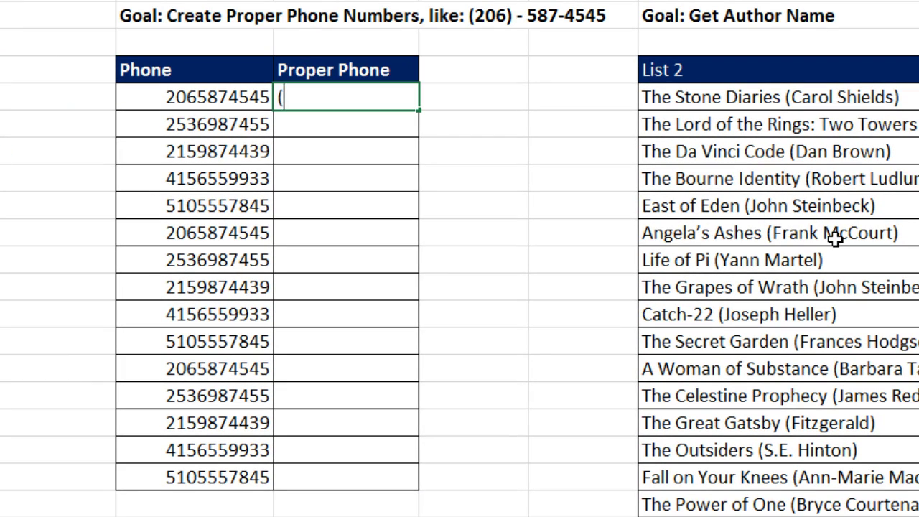
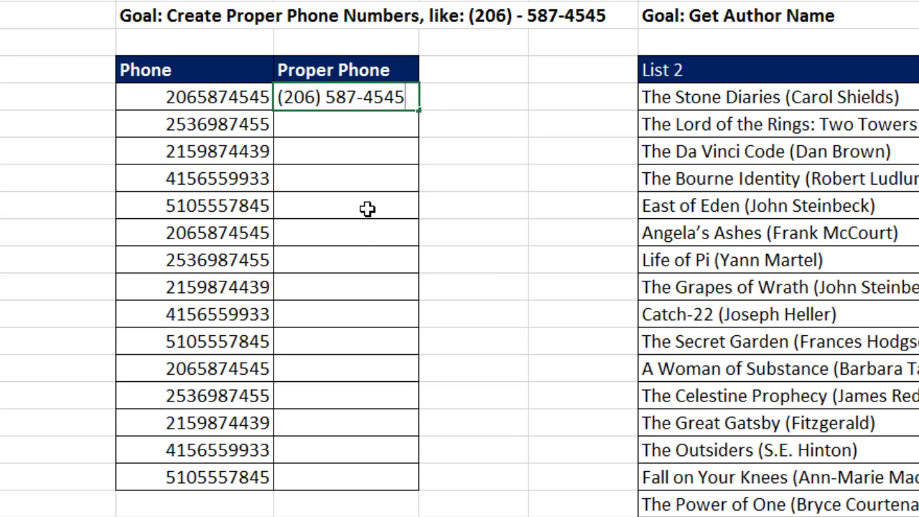
key("Return")
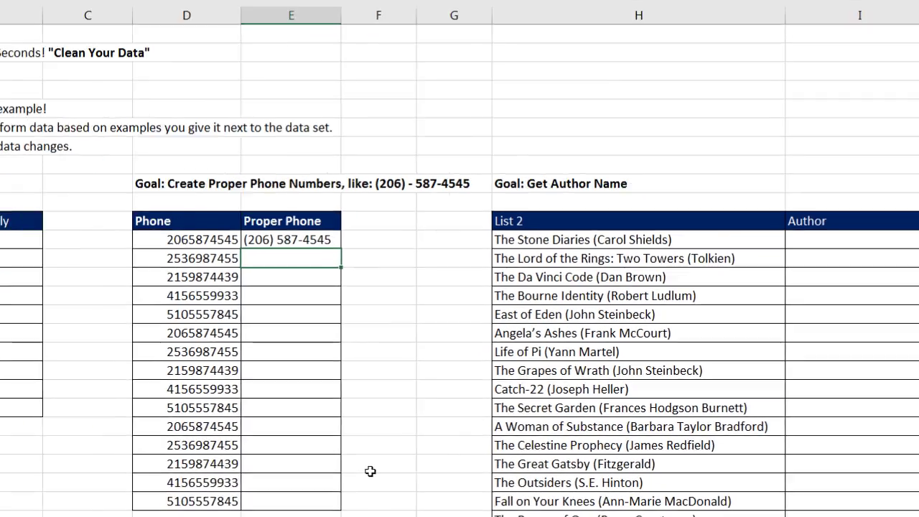
key("ctrl+e")
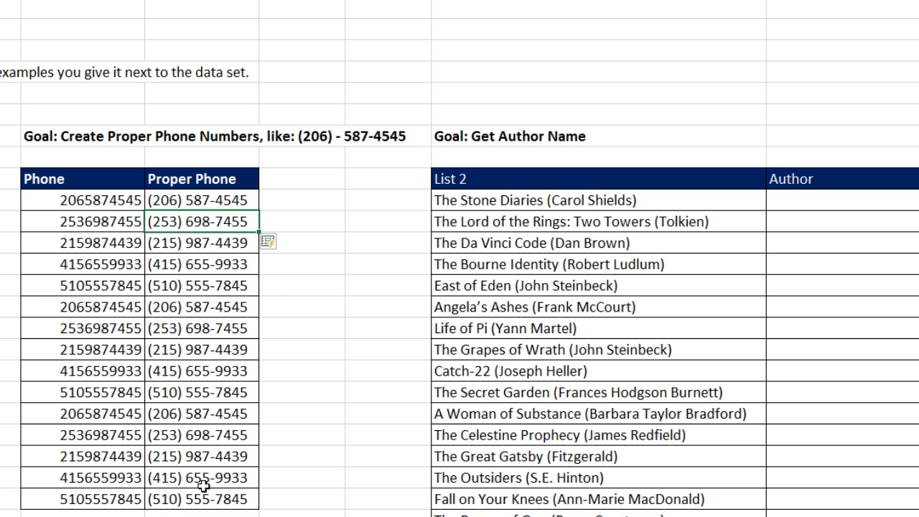
Step: Copy 'Carol Shields' from The Stone Diaries title into its Author cell
left_click_drag(82, 202, 90, 496)
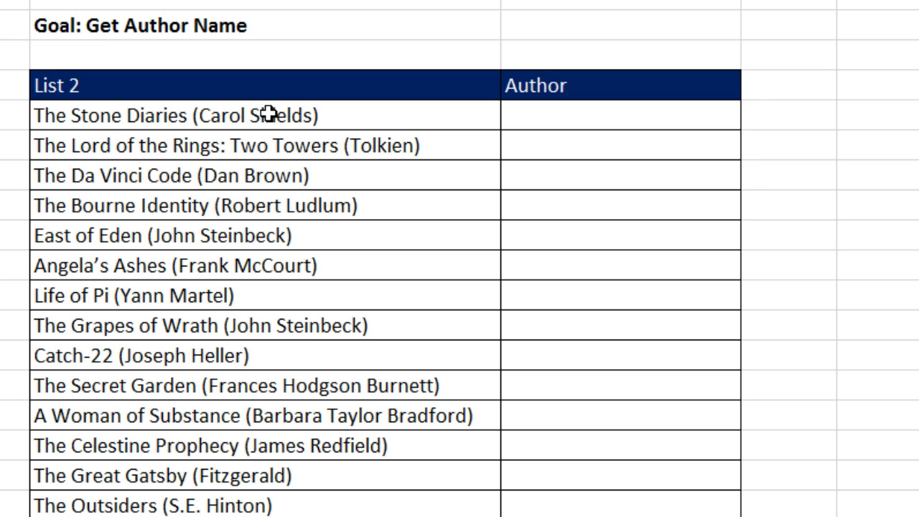
double_click(231, 115)
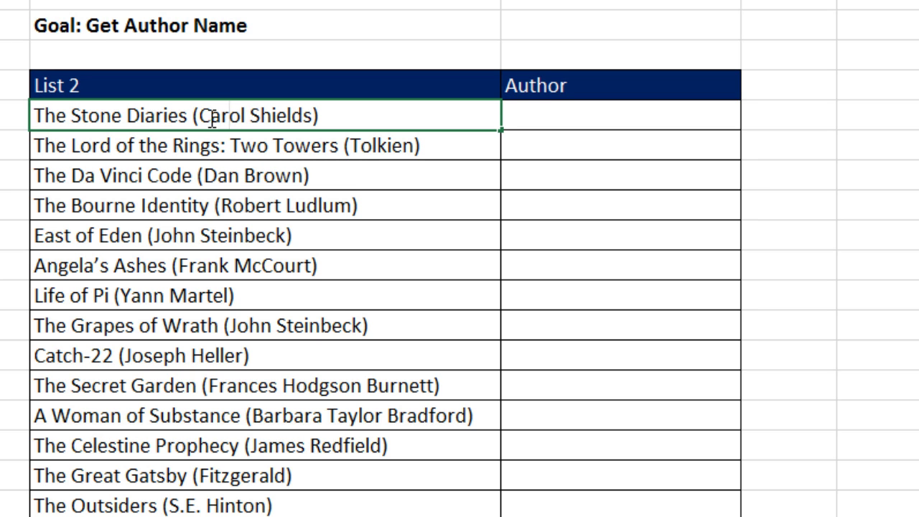
left_click_drag(199, 116, 314, 115)
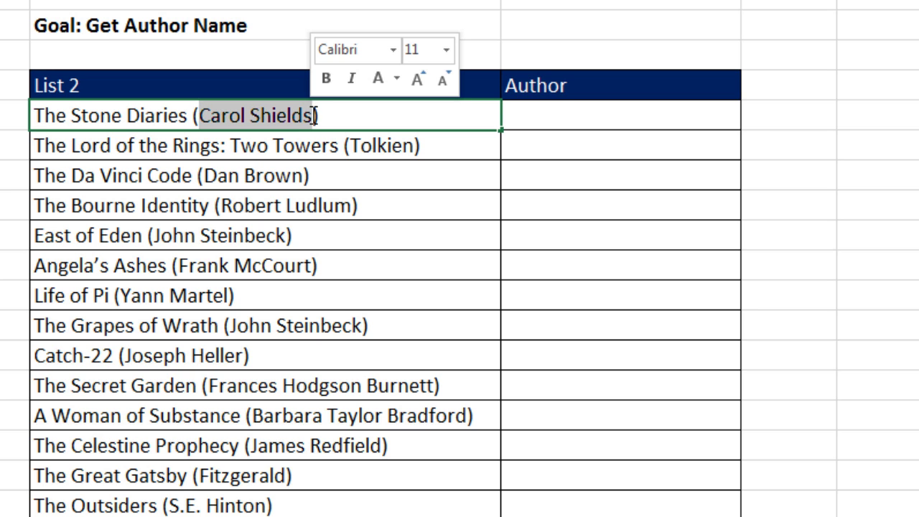
key("ctrl+c")
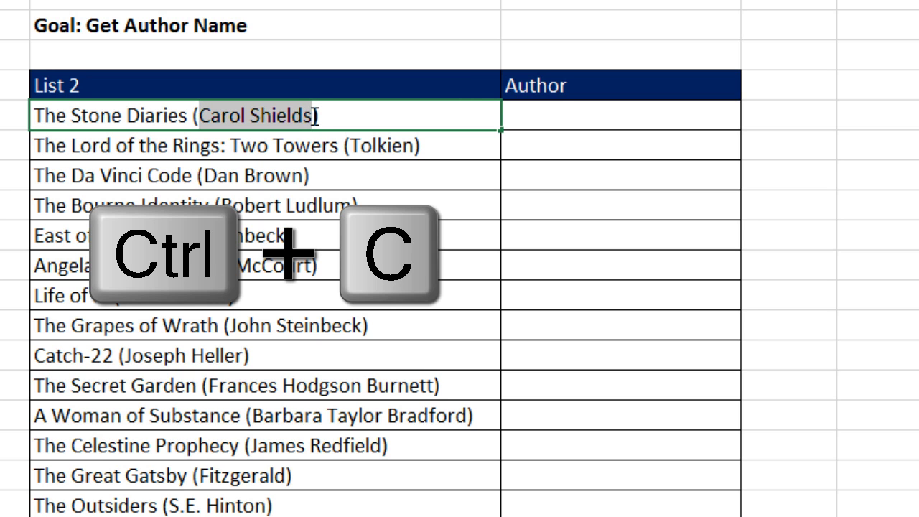
key("Tab")
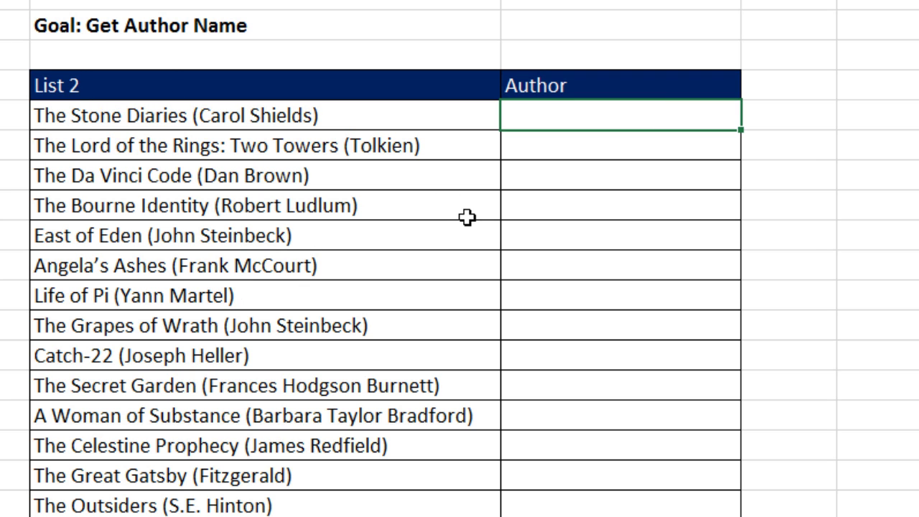
key("ctrl+v")
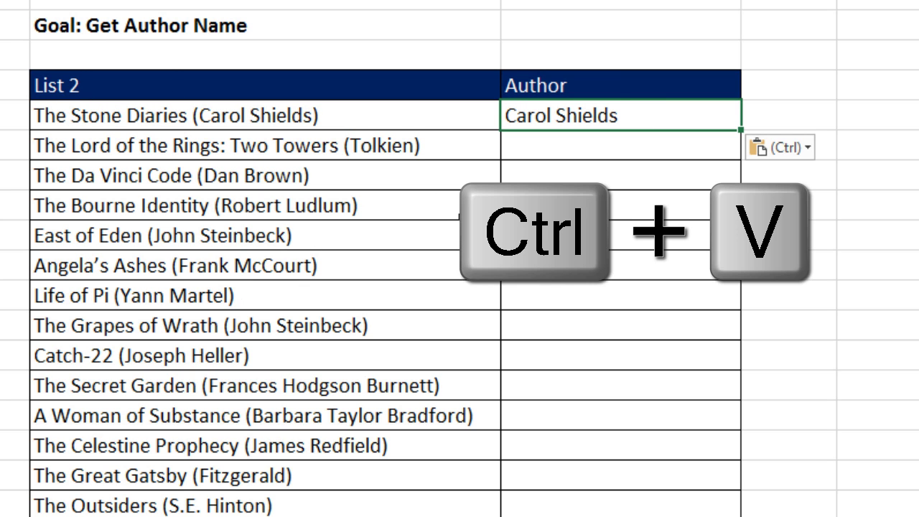
key("Return")
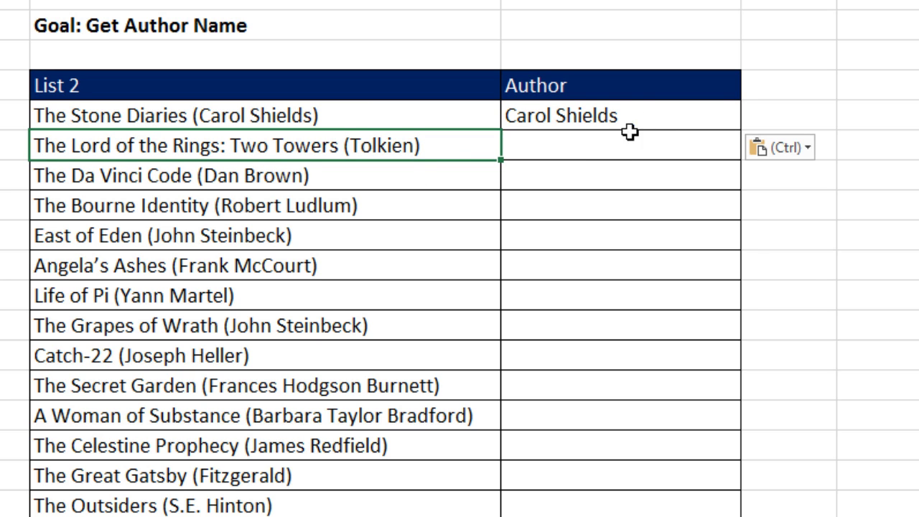
Step: Enter 'Tolkien' for Lord of the Rings, then start 'Dan Brown' and accept Flash Fill's remaining authors
left_click(587, 150)
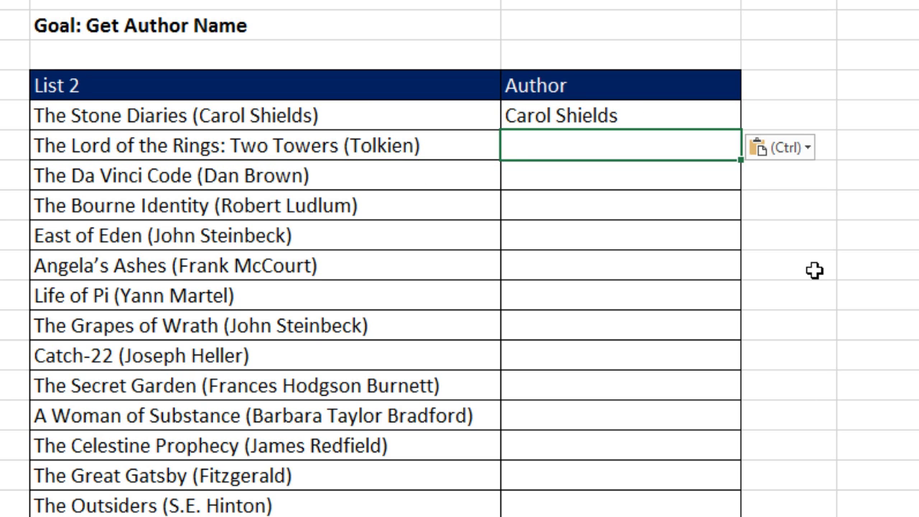
type("T")
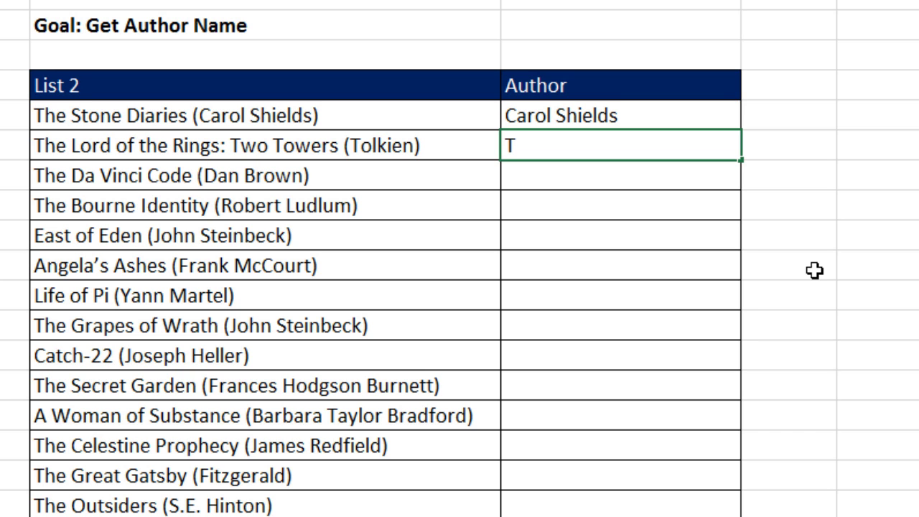
type("olkien")
key("Return")
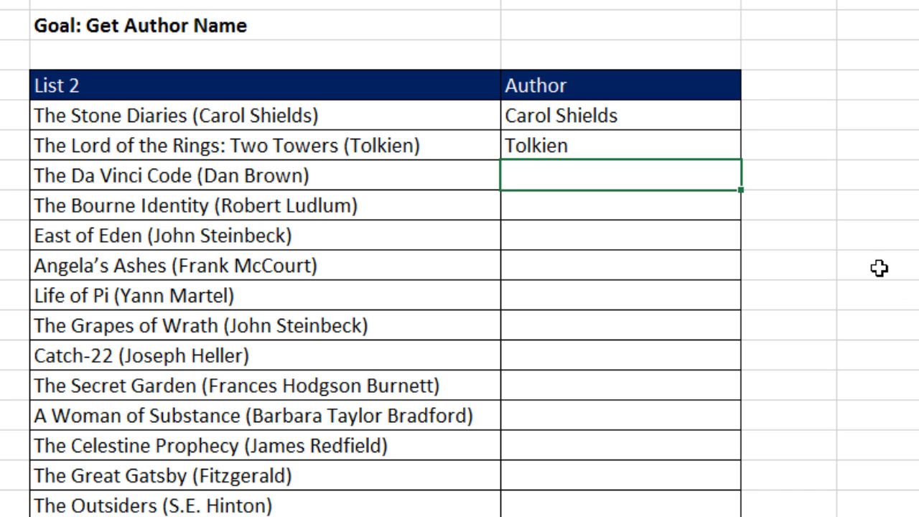
type("D")
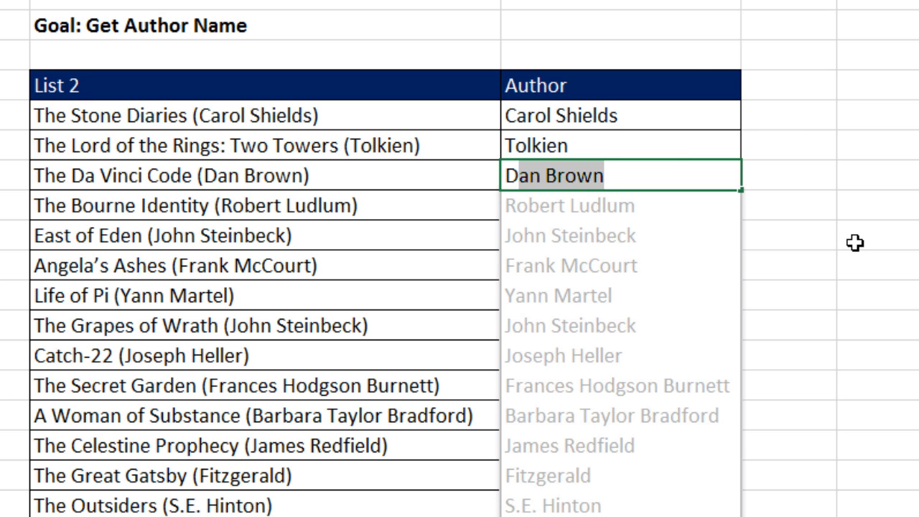
key("Return")
scroll(855, 242, "down", 5)
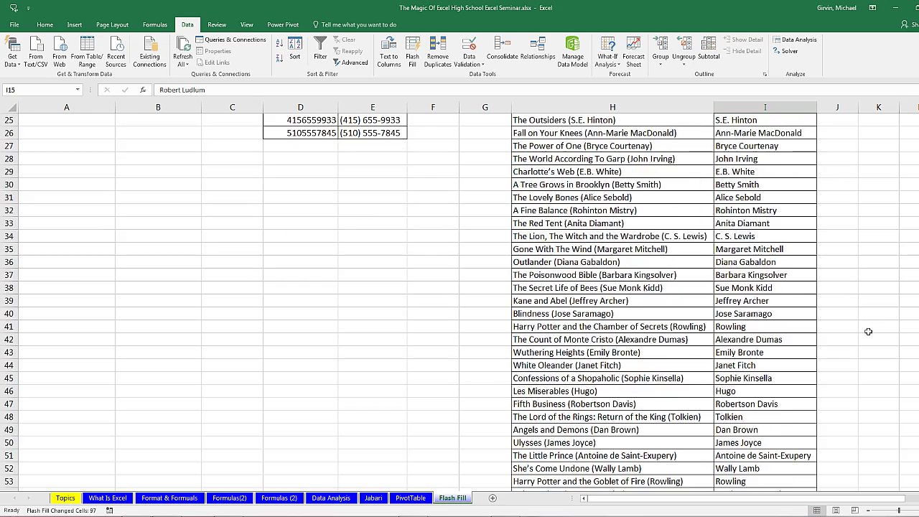
scroll(868, 331, "down", 16)
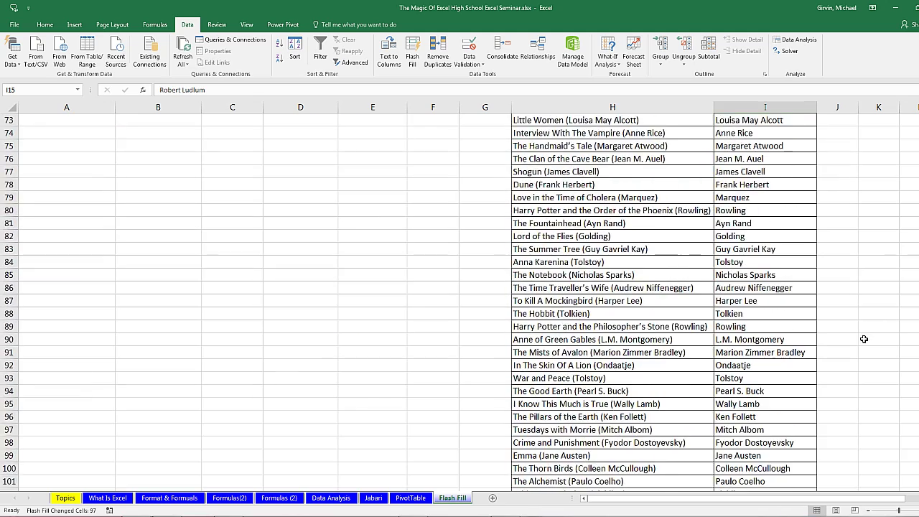
scroll(864, 339, "down", 4)
scroll(861, 324, "up", 19)
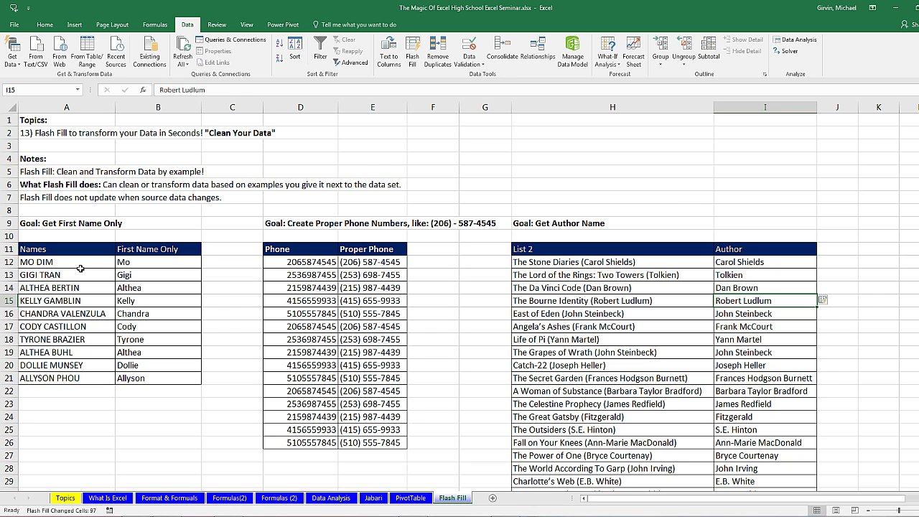
Step: Review the PivotTable, Data Analysis, Formulas (2), Formulas(2) and Format & Formulas sheets, ending on What Is Excel
left_click(411, 498)
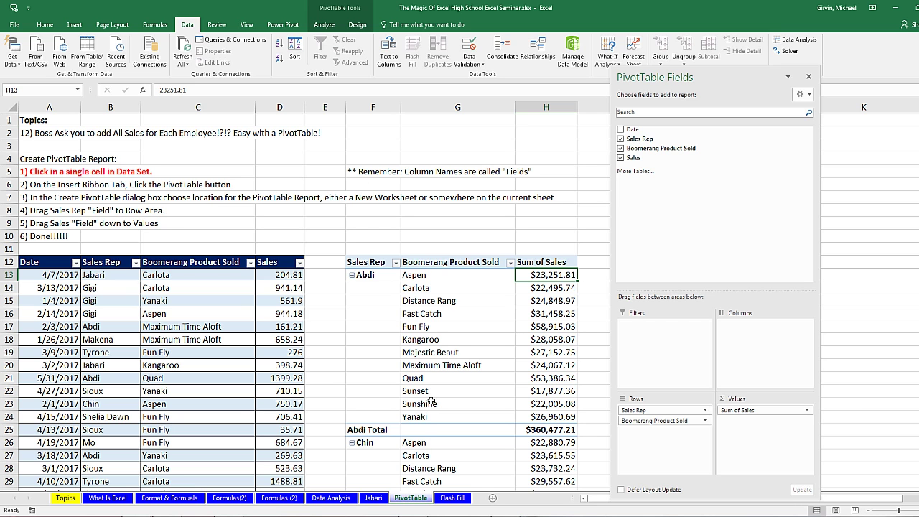
left_click(344, 500)
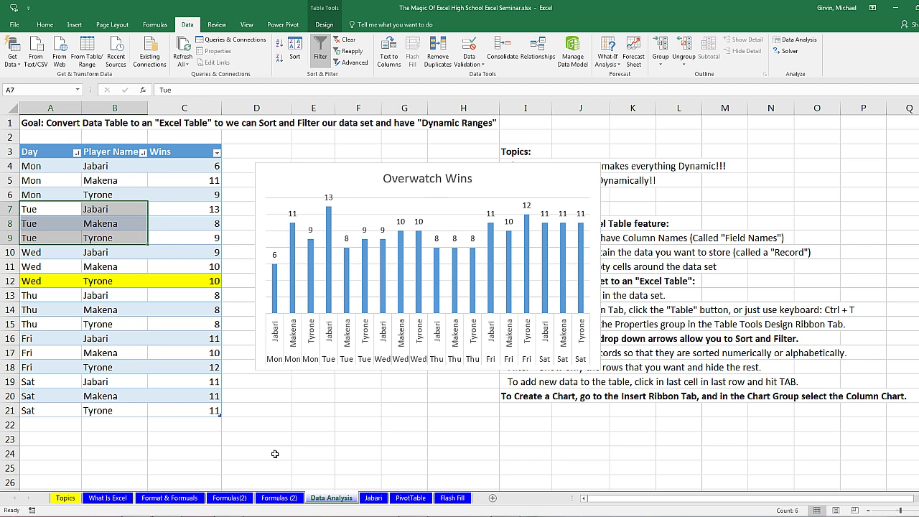
left_click(280, 498)
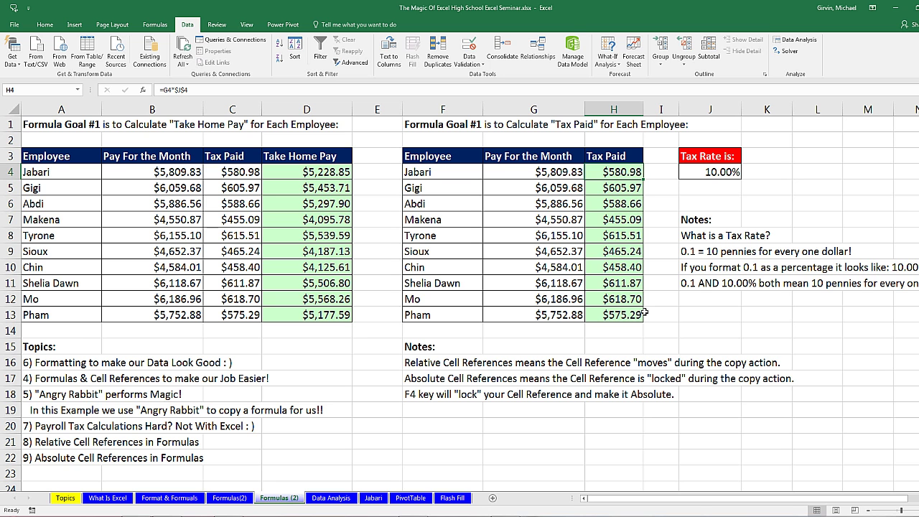
left_click(235, 500)
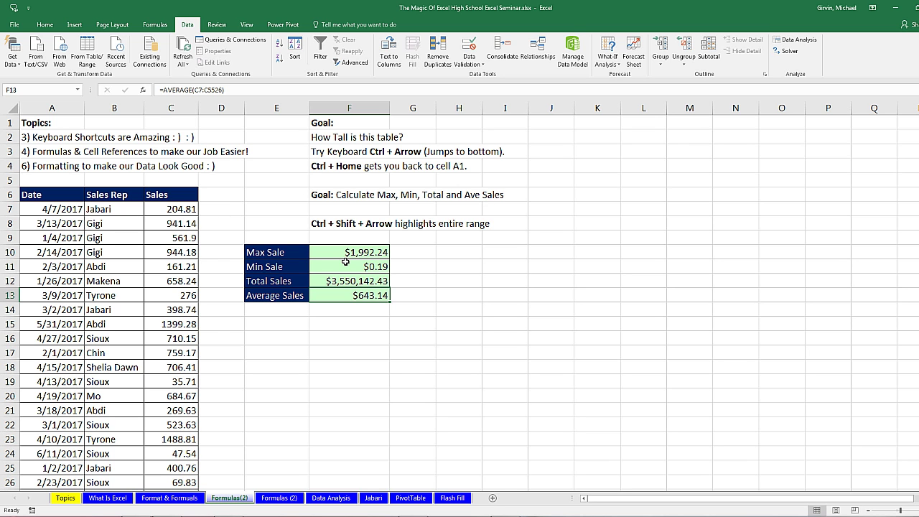
left_click(170, 497)
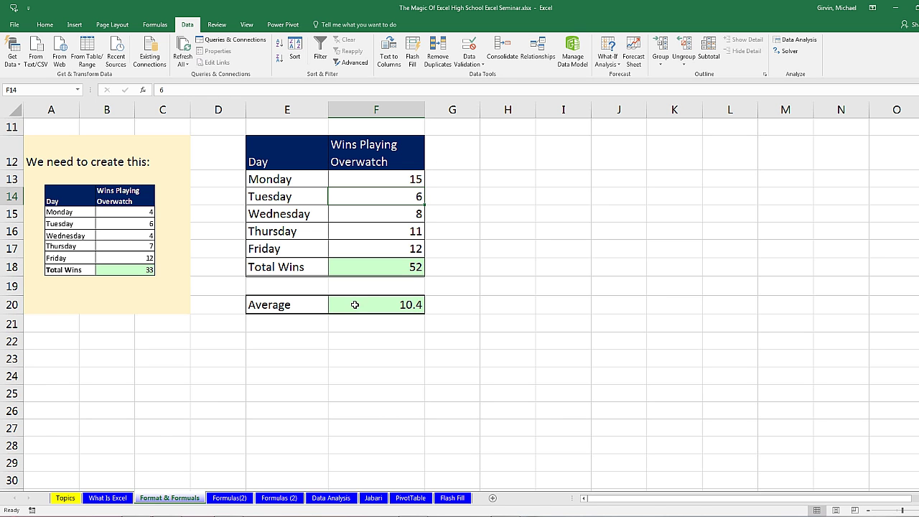
left_click(107, 498)
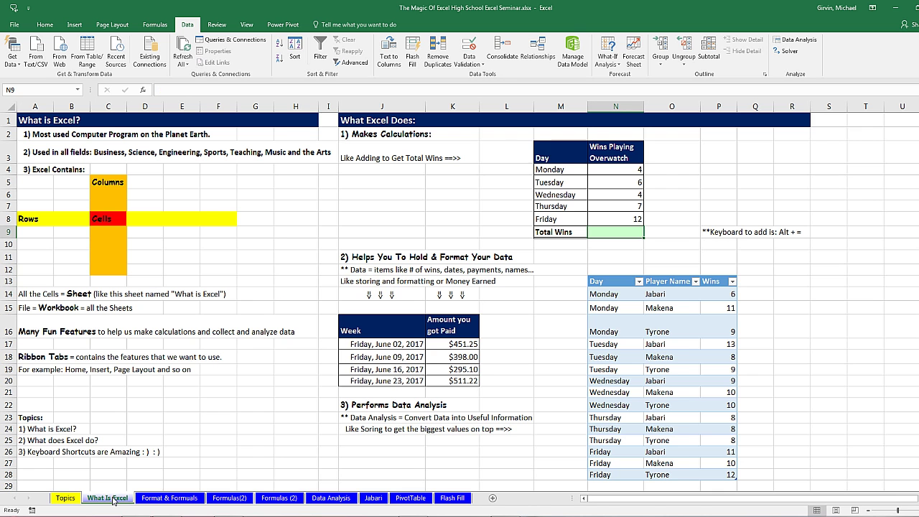